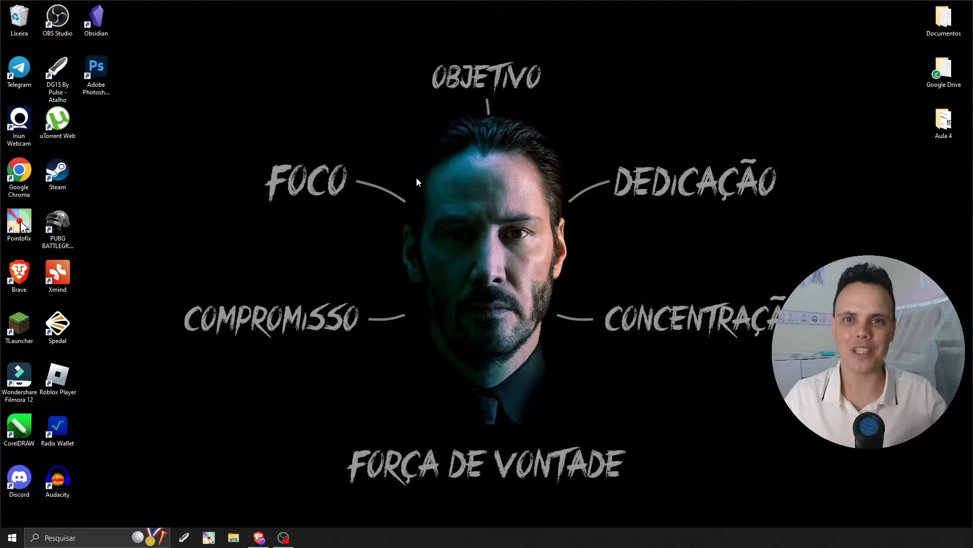
Open the Pedido01 image in the Aula 4 folder and read the customer's embroidery order for fabric and size.
{"action": "double_click", "coordinate": [944, 123]}
{"action": "double_click", "coordinate": [169, 129]}
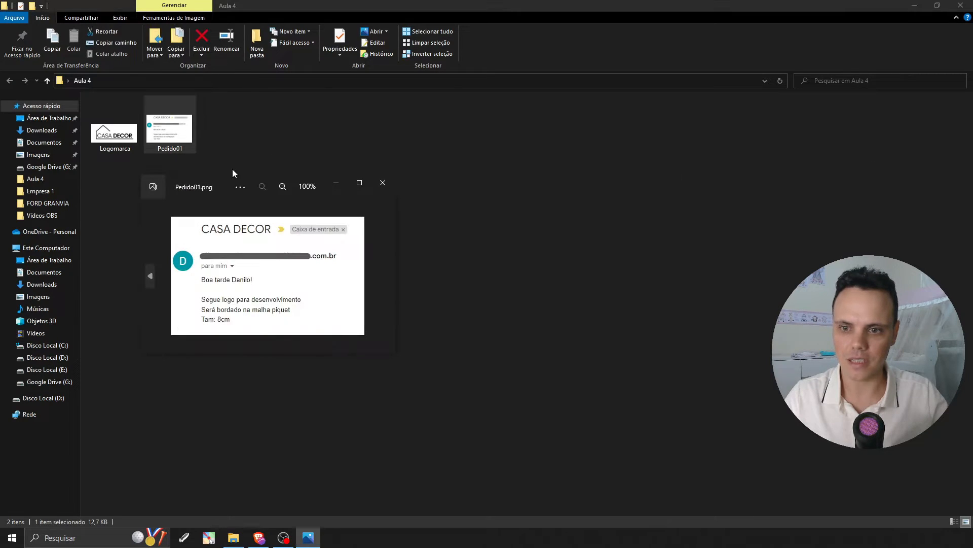
{"action": "left_click", "coordinate": [359, 183]}
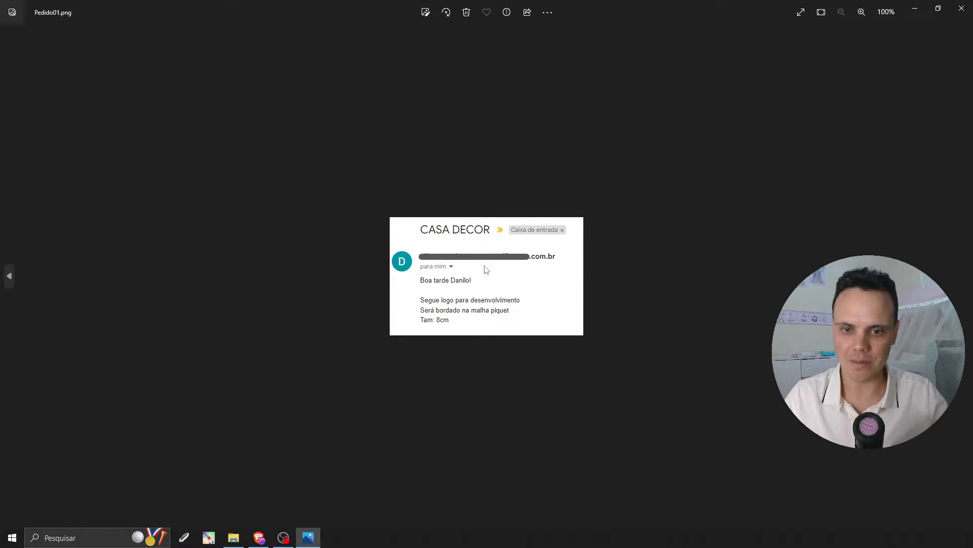
{"action": "scroll", "coordinate": [453, 286], "scroll_direction": "up", "scroll_amount": 3}
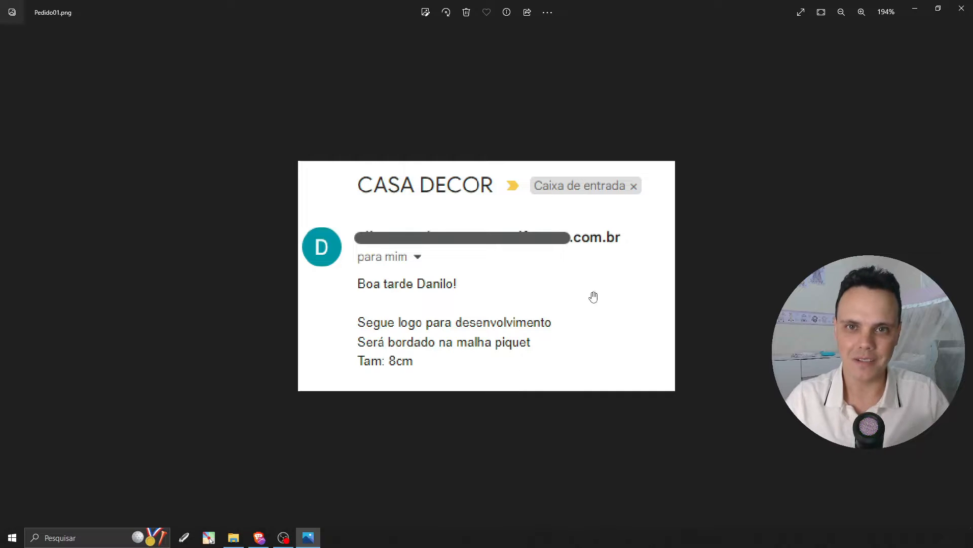
{"action": "left_click", "coordinate": [961, 8]}
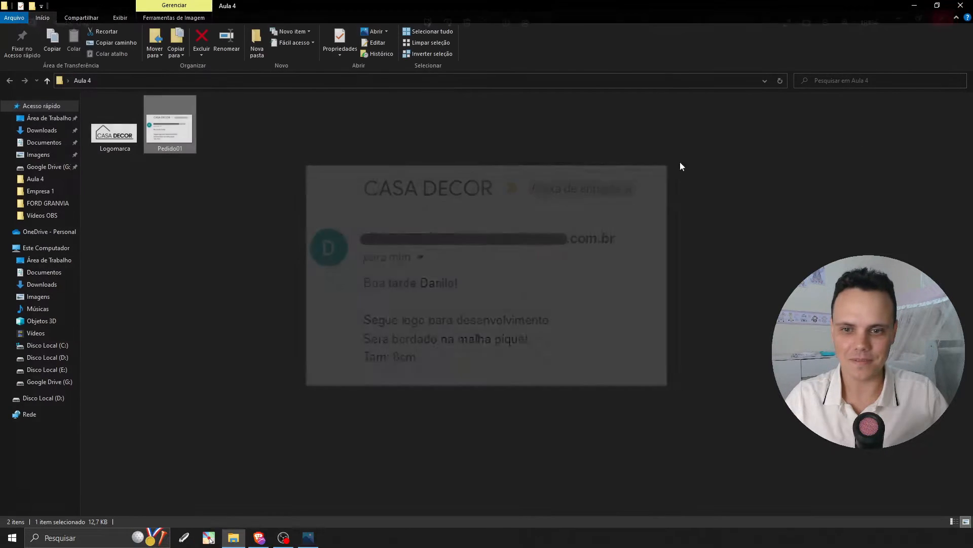
Examine the Logomarca image from the Aula 4 folder, then close the image and the folder.
{"action": "double_click", "coordinate": [114, 135]}
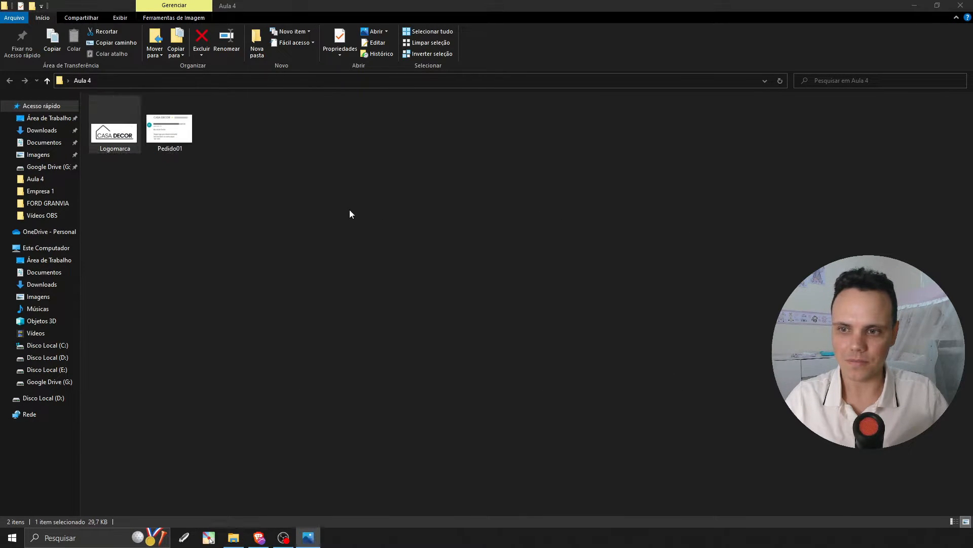
{"action": "scroll", "coordinate": [450, 219], "scroll_direction": "up", "scroll_amount": 2}
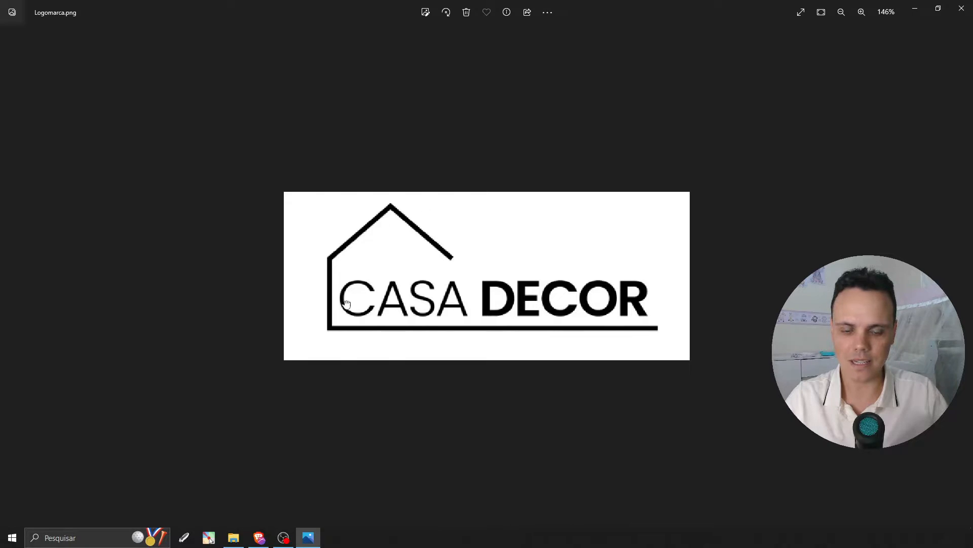
{"action": "left_click", "coordinate": [962, 8]}
{"action": "left_click", "coordinate": [967, 6]}
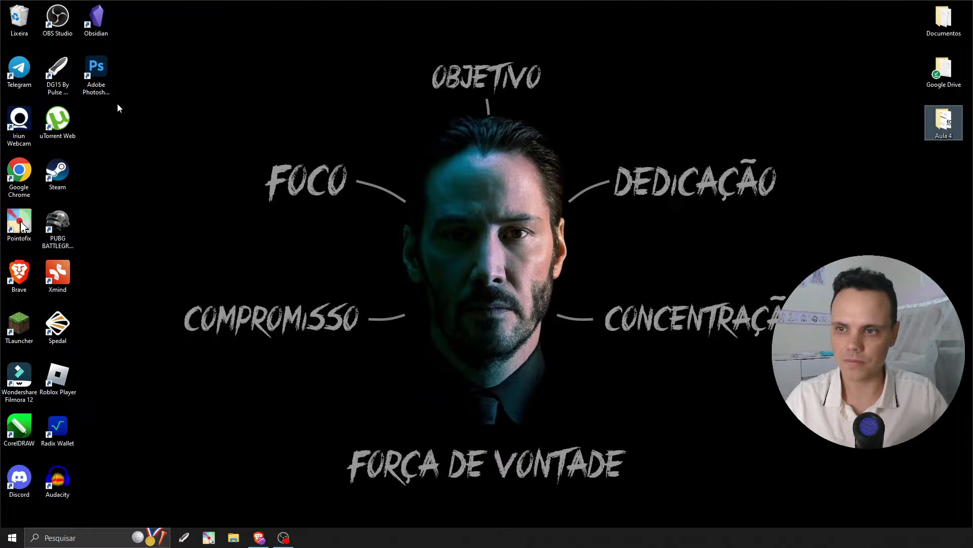
Launch Tajima DG15 by Pulse and create a new blank design, dismissing the machine selection.
{"action": "double_click", "coordinate": [57, 71]}
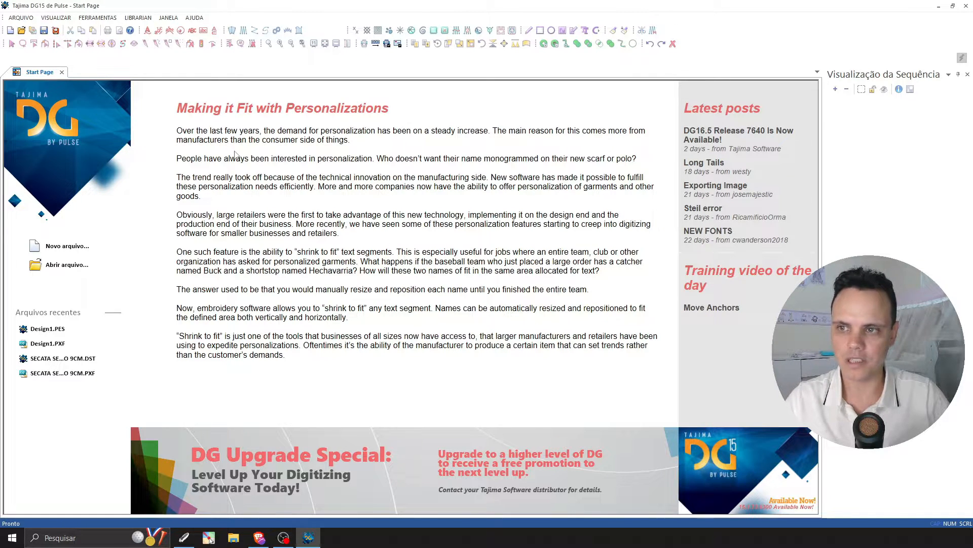
{"action": "left_click", "coordinate": [11, 31]}
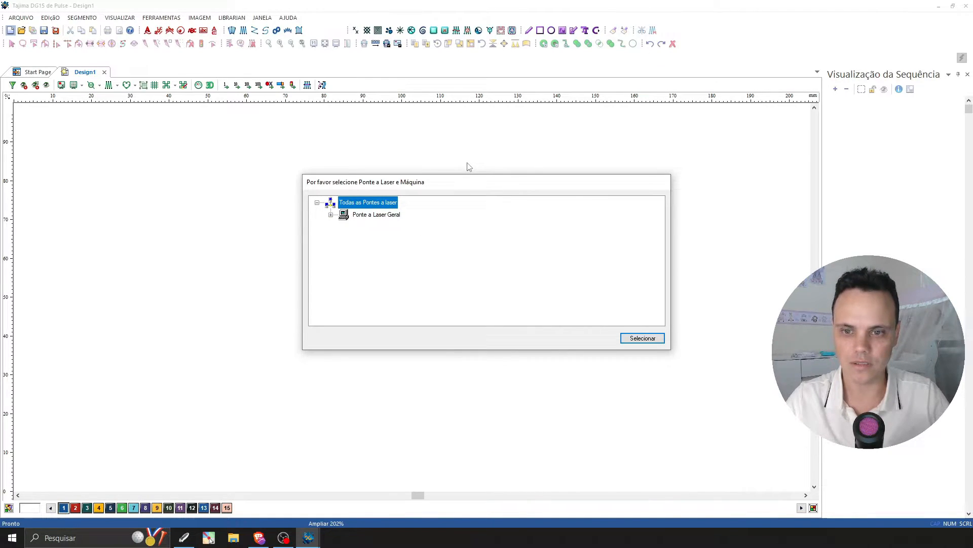
{"action": "key", "text": "Escape"}
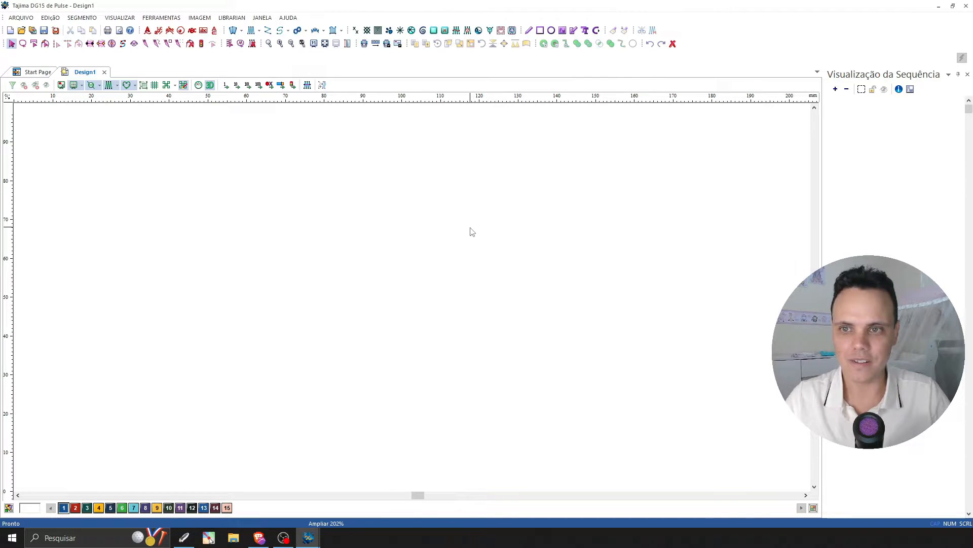
Load the Logomarca image from the desktop folder Aula 4 as the background of the design.
{"action": "left_click", "coordinate": [200, 18]}
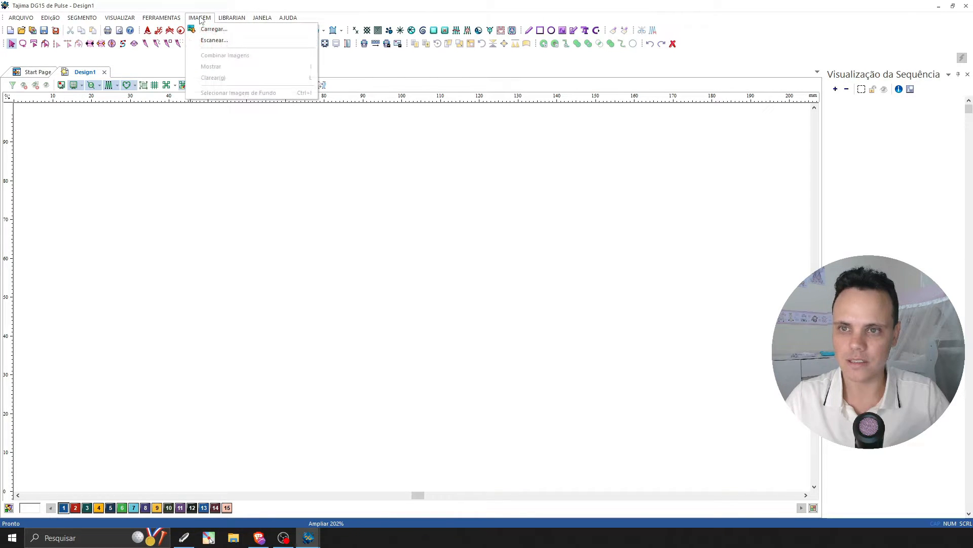
{"action": "left_click", "coordinate": [213, 30]}
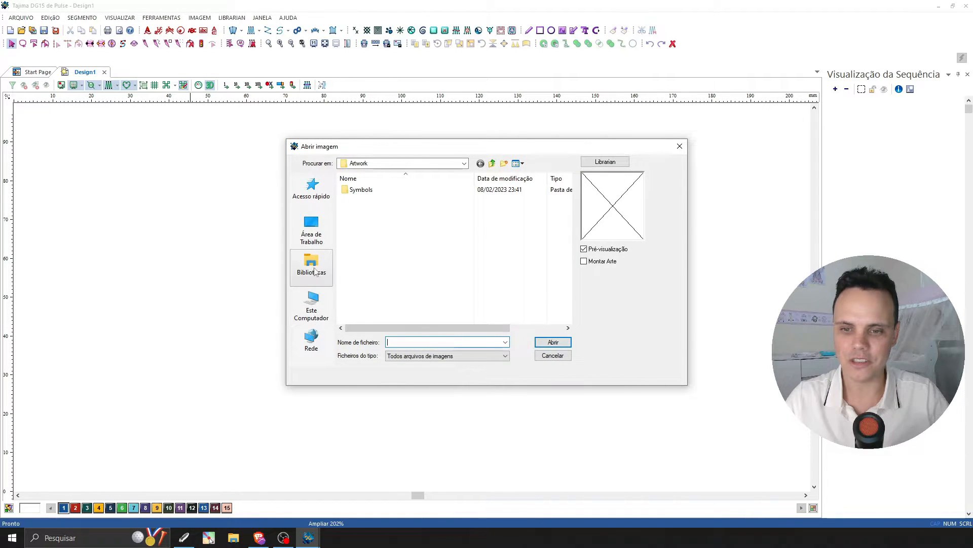
{"action": "left_click", "coordinate": [317, 237]}
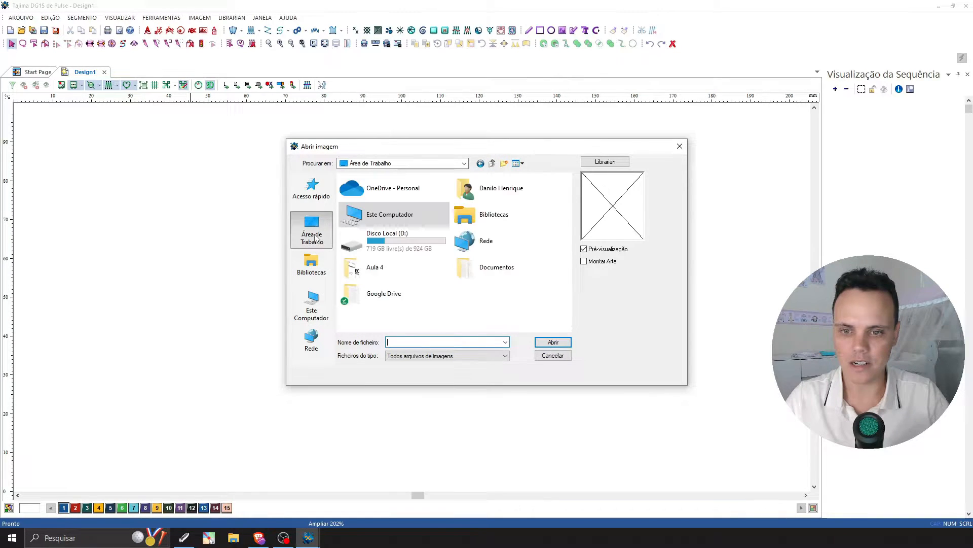
{"action": "left_click", "coordinate": [378, 272]}
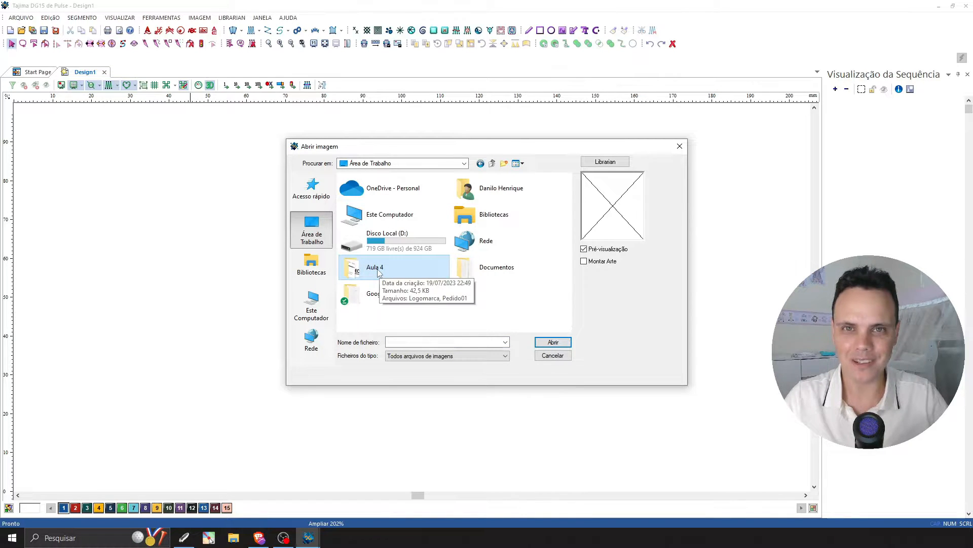
{"action": "double_click", "coordinate": [376, 272]}
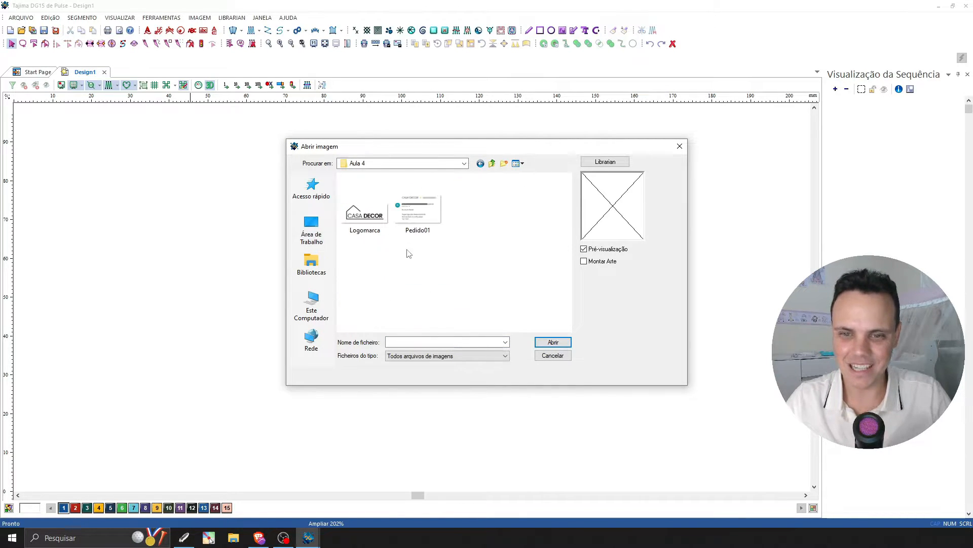
{"action": "left_click", "coordinate": [353, 217]}
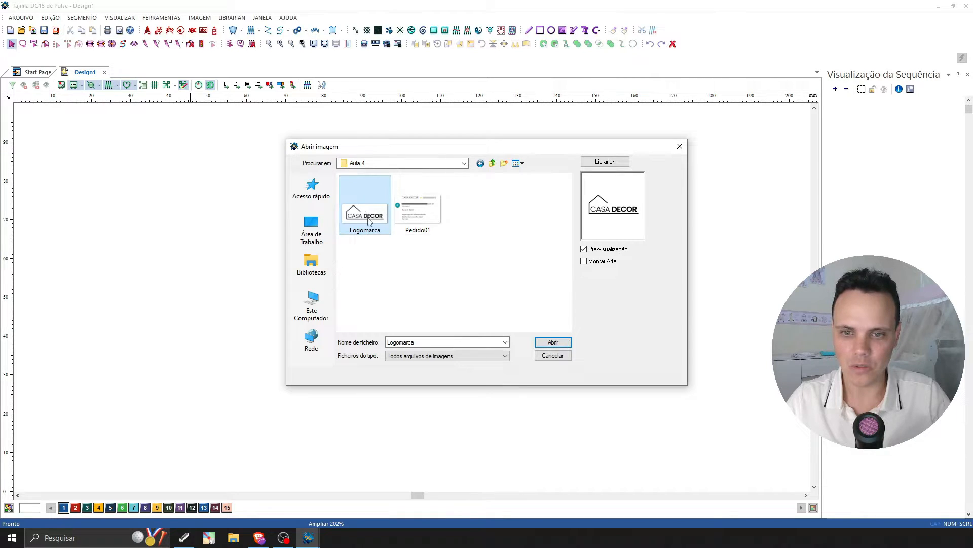
{"action": "left_click", "coordinate": [563, 345]}
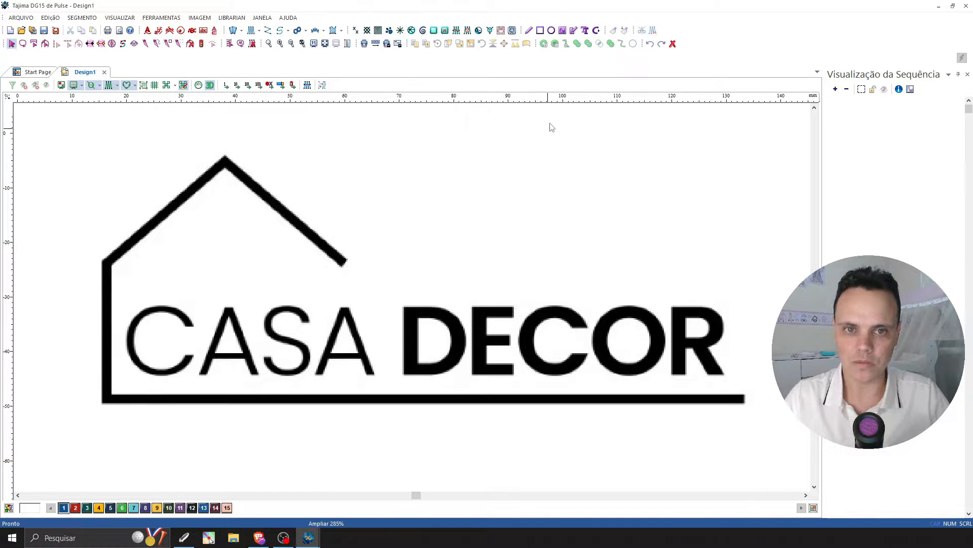
Draw an artwork rectangle about 118 mm wide and 48 mm high enclosing the whole CASA DECOR logo.
{"action": "left_click", "coordinate": [540, 30]}
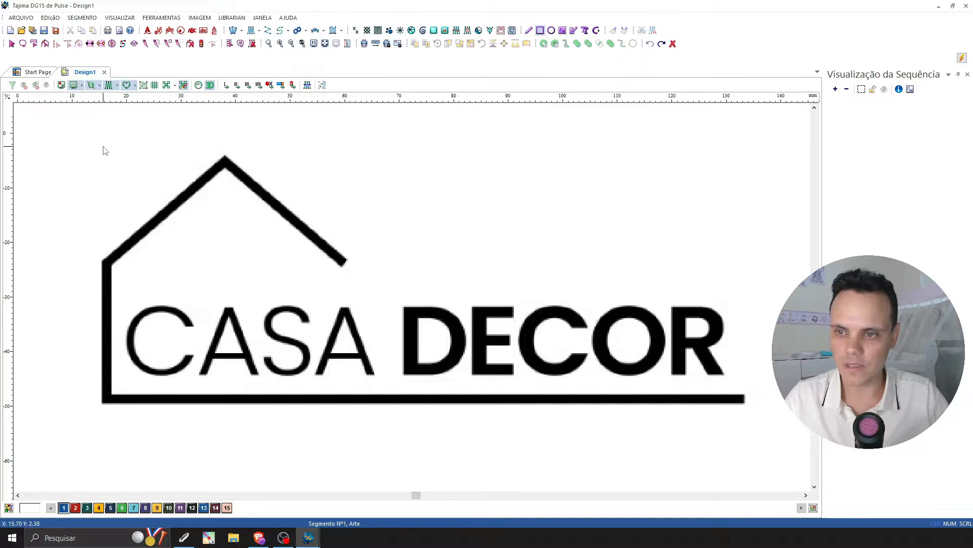
{"action": "left_click_drag", "start_coordinate": [103, 146], "coordinate": [746, 406]}
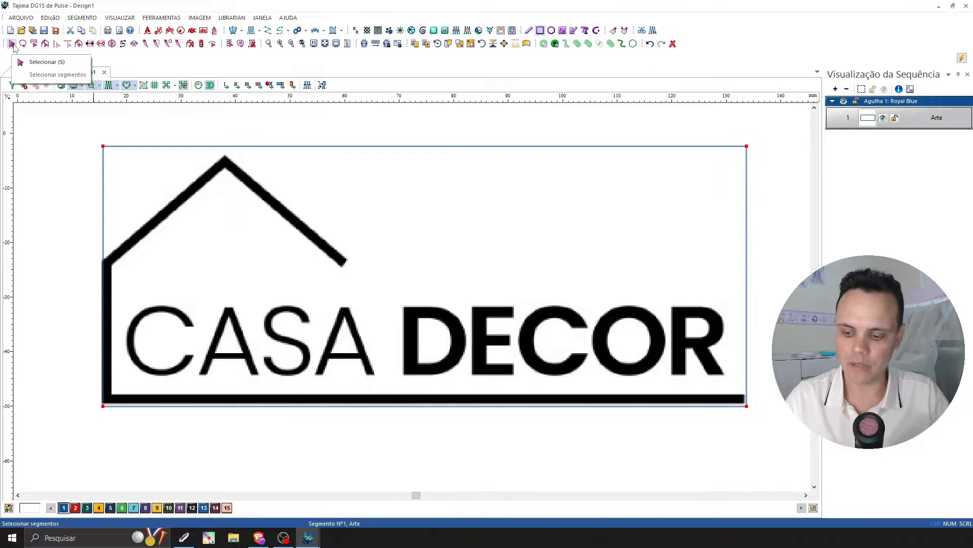
{"action": "key", "text": "s"}
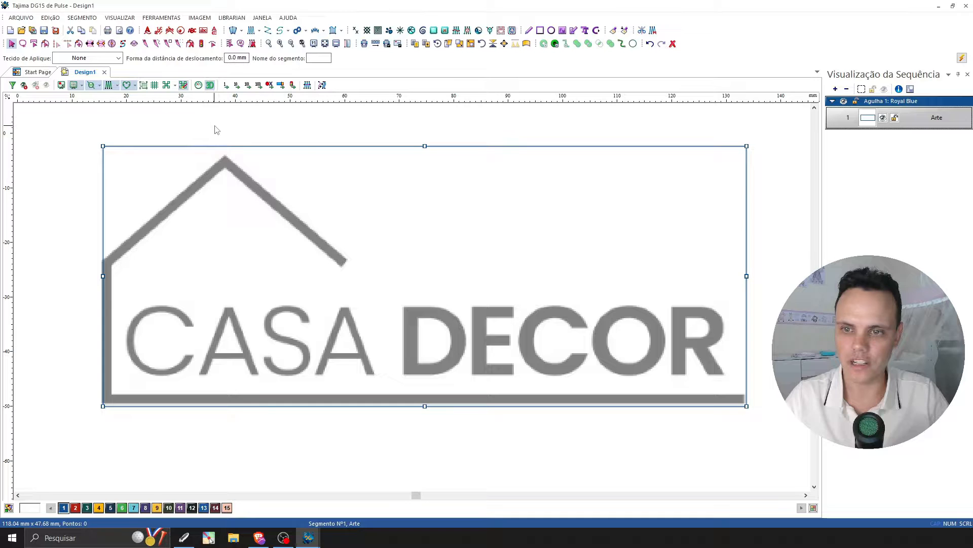
{"action": "left_click", "coordinate": [311, 131]}
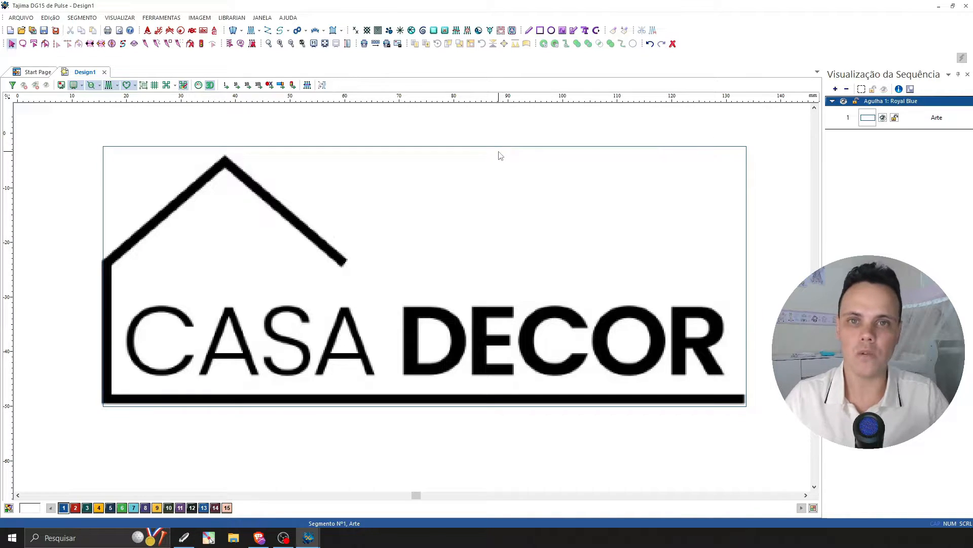
Resize the artwork rectangle proportionally to a width of 80 mm and deselect it.
{"action": "left_click", "coordinate": [454, 150]}
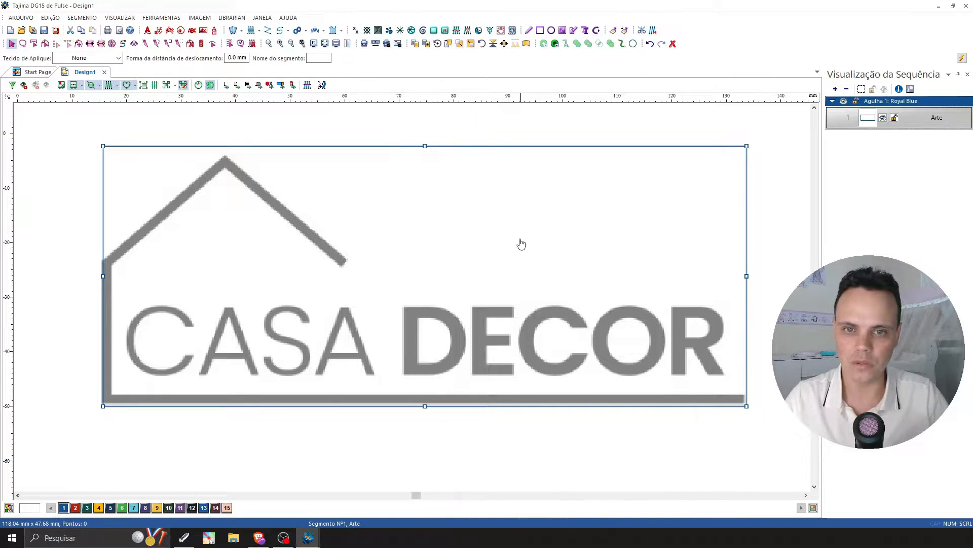
{"action": "left_click", "coordinate": [471, 45]}
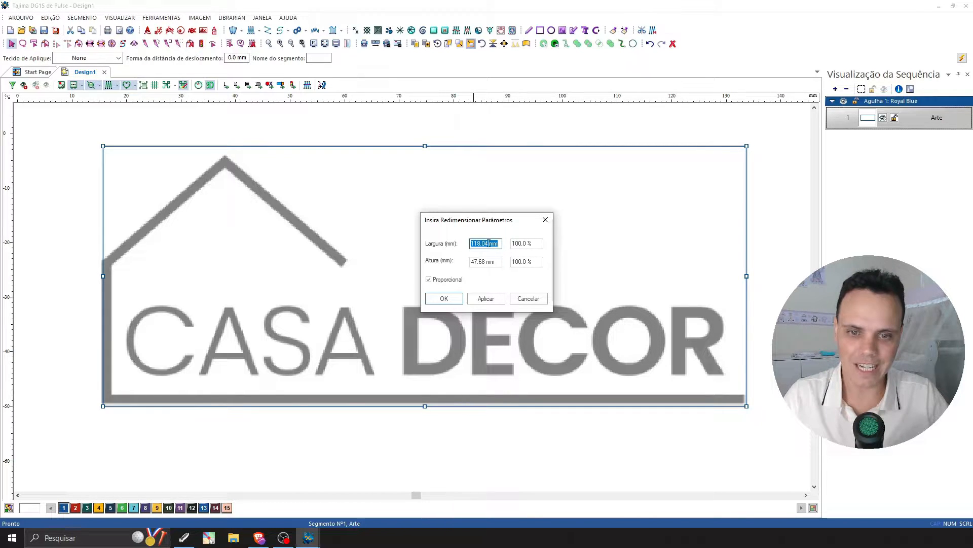
{"action": "left_click_drag", "start_coordinate": [488, 243], "coordinate": [474, 243]}
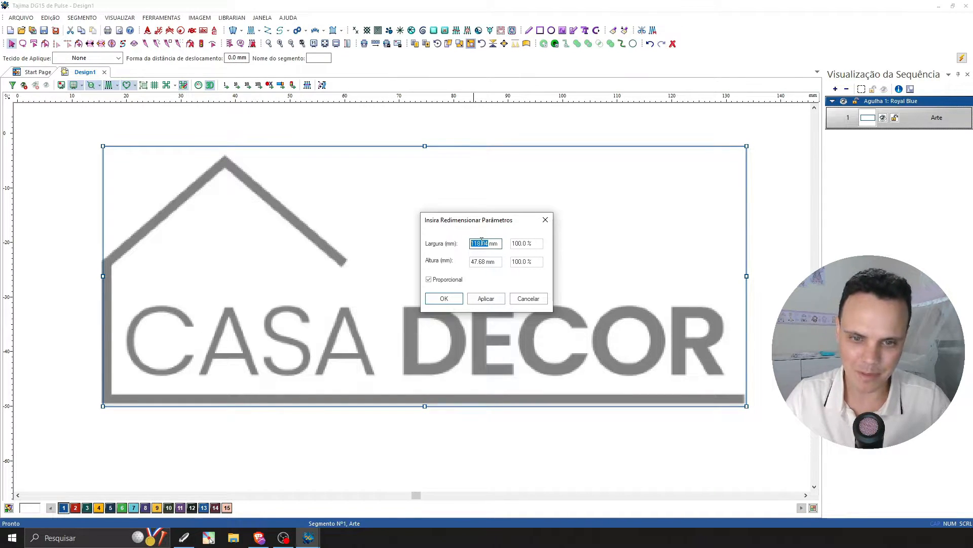
{"action": "type", "text": "8"}
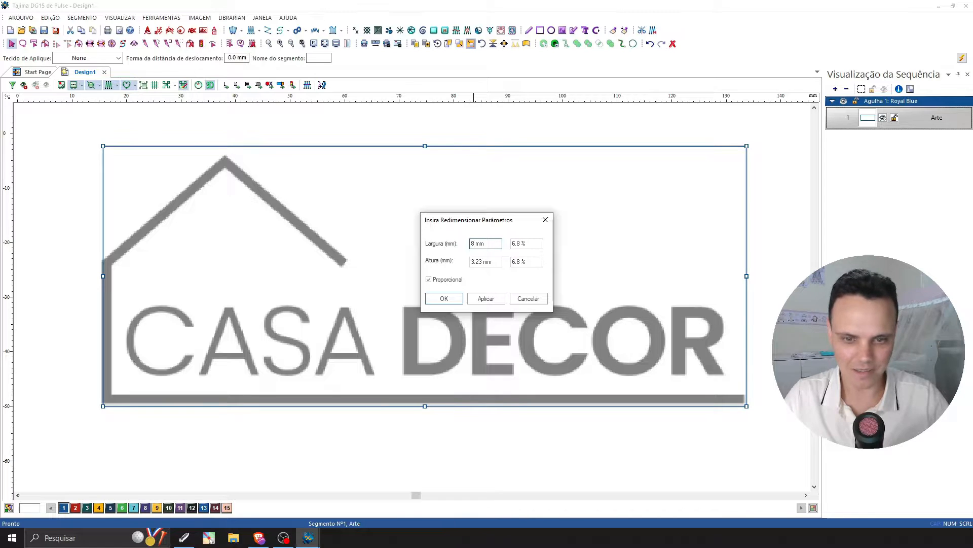
{"action": "type", "text": "0"}
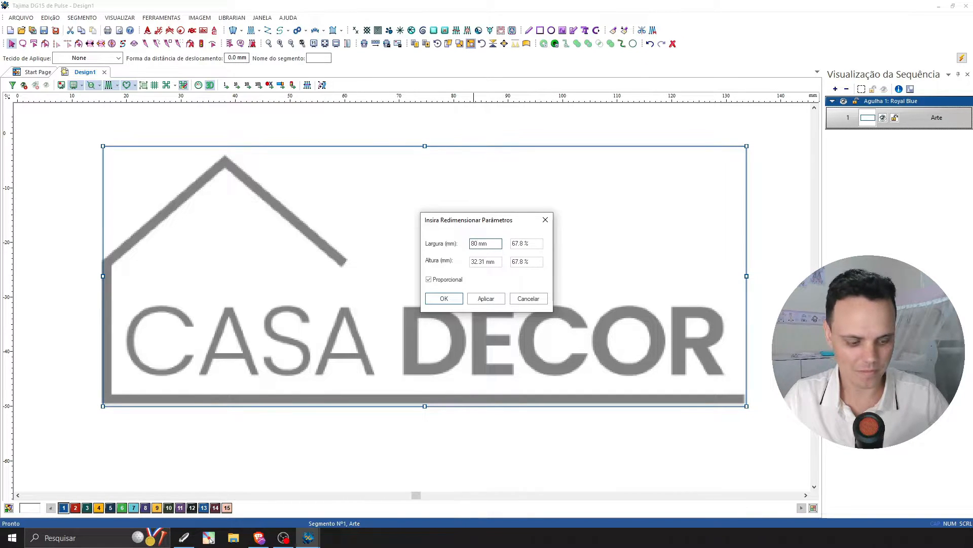
{"action": "key", "text": "Return"}
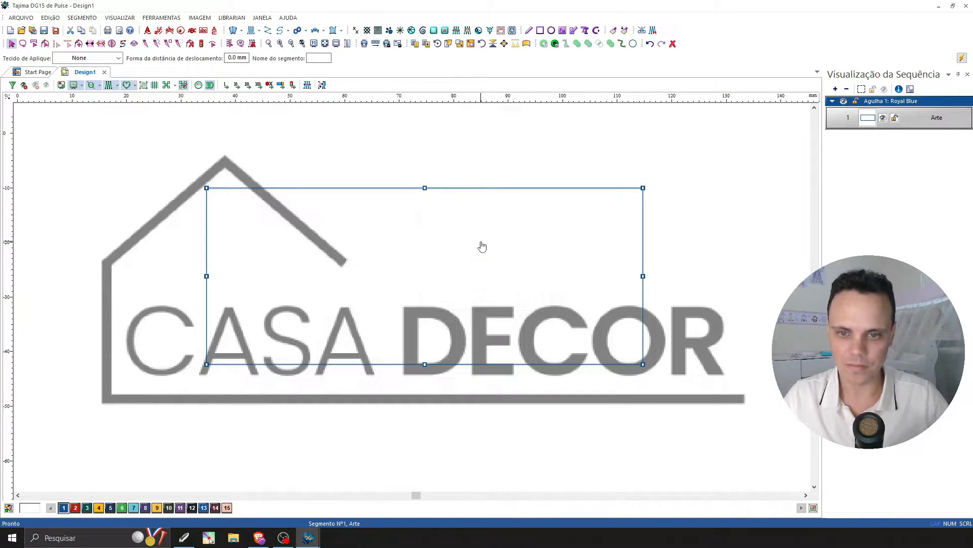
{"action": "left_click", "coordinate": [541, 440]}
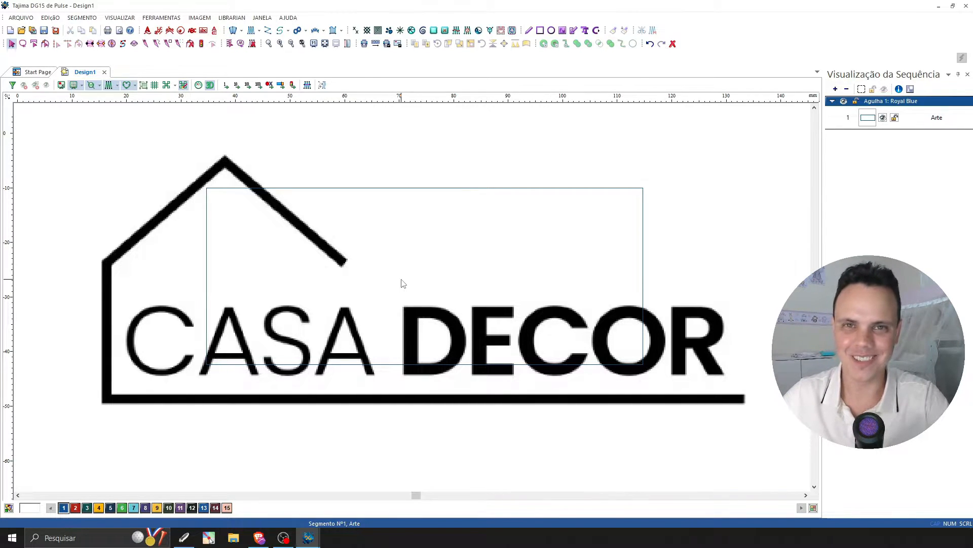
Scale the background logo image down in two passes until it fits inside the 80 mm rectangle, and shift it slightly up and right.
{"action": "key", "text": "m"}
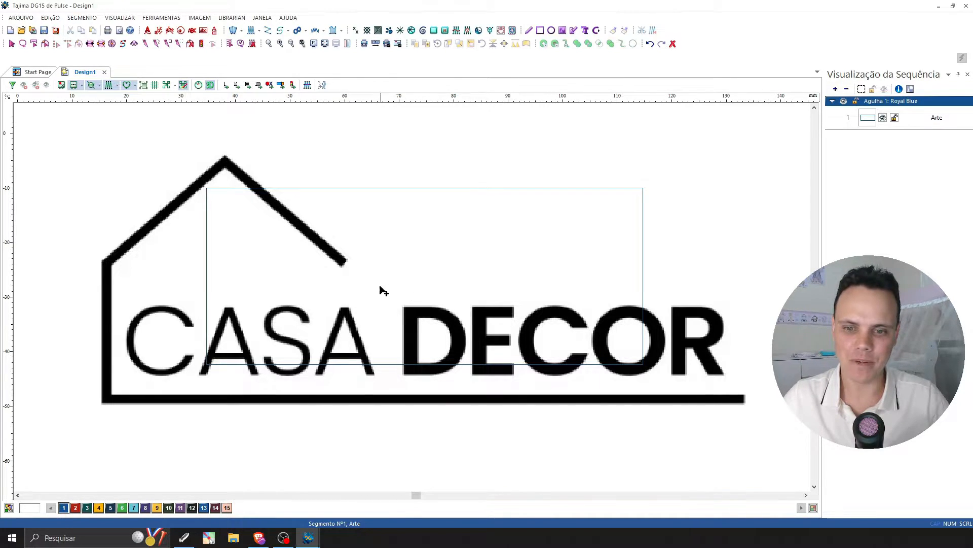
{"action": "right_click", "coordinate": [555, 270]}
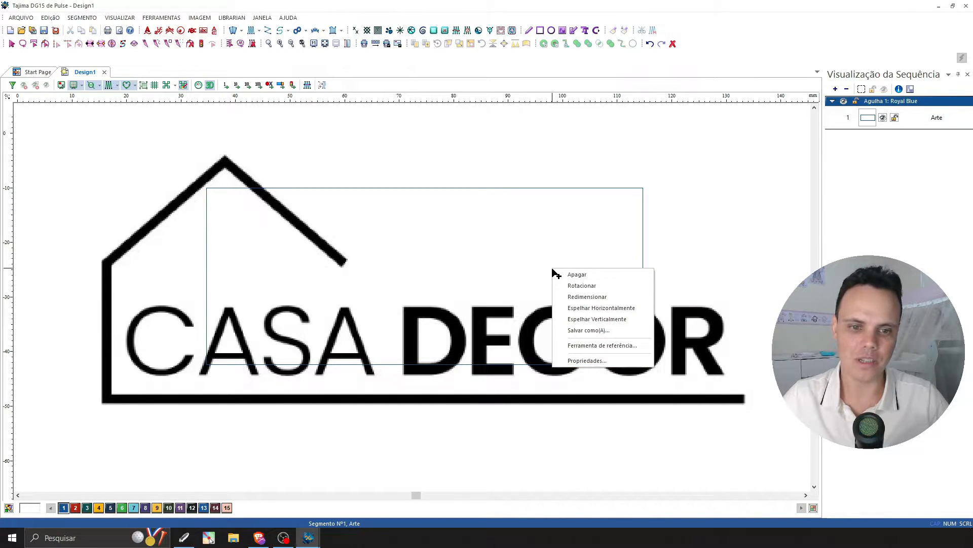
{"action": "left_click", "coordinate": [587, 296]}
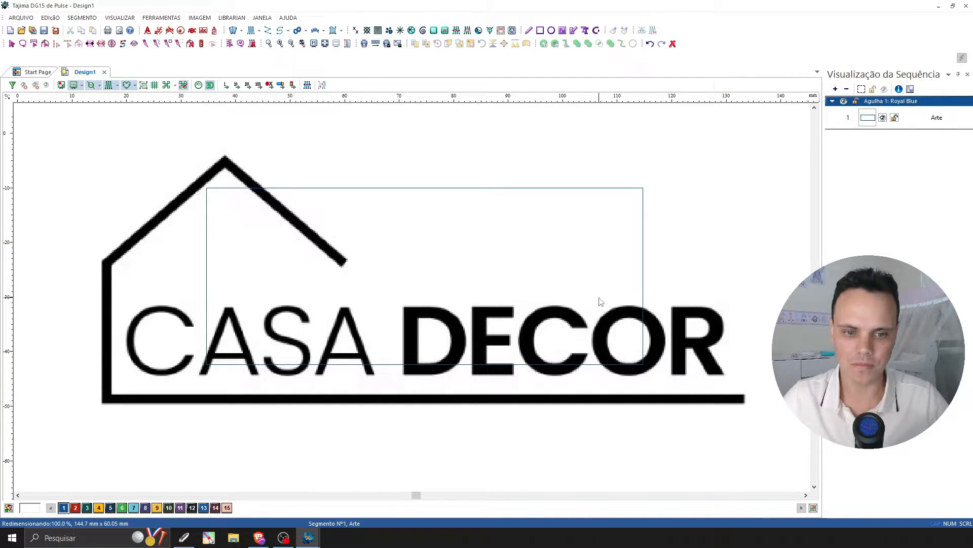
{"action": "left_click_drag", "start_coordinate": [599, 297], "coordinate": [553, 281]}
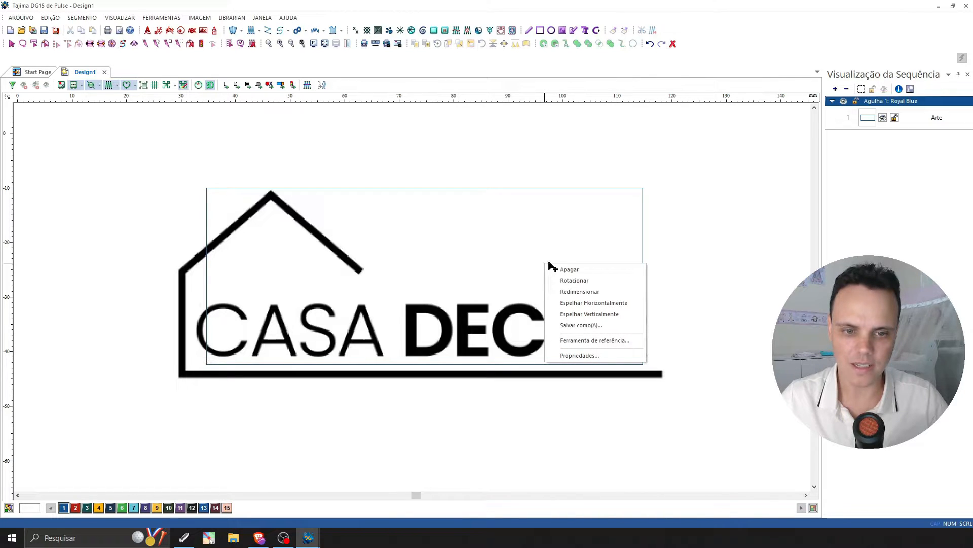
{"action": "left_click", "coordinate": [579, 291]}
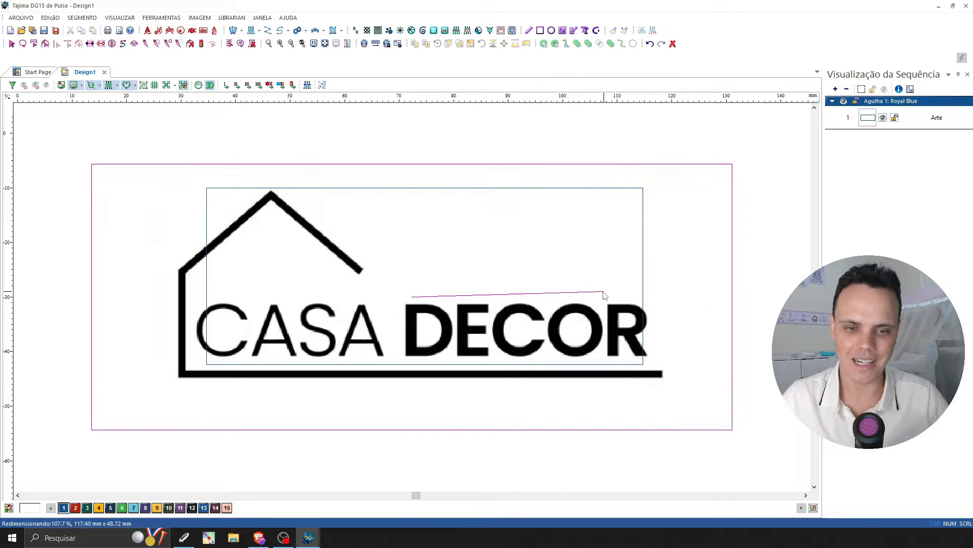
{"action": "left_click", "coordinate": [544, 296]}
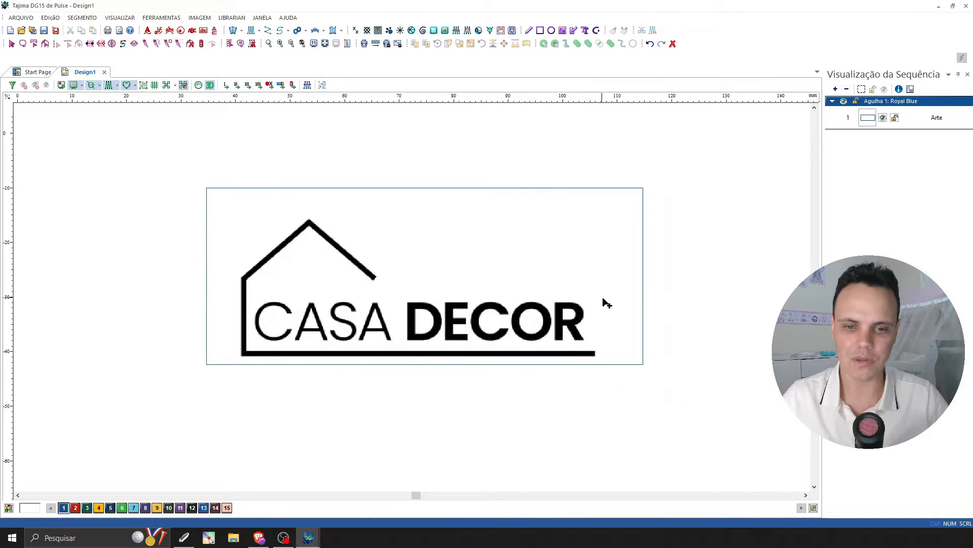
{"action": "left_click_drag", "start_coordinate": [593, 298], "coordinate": [598, 294]}
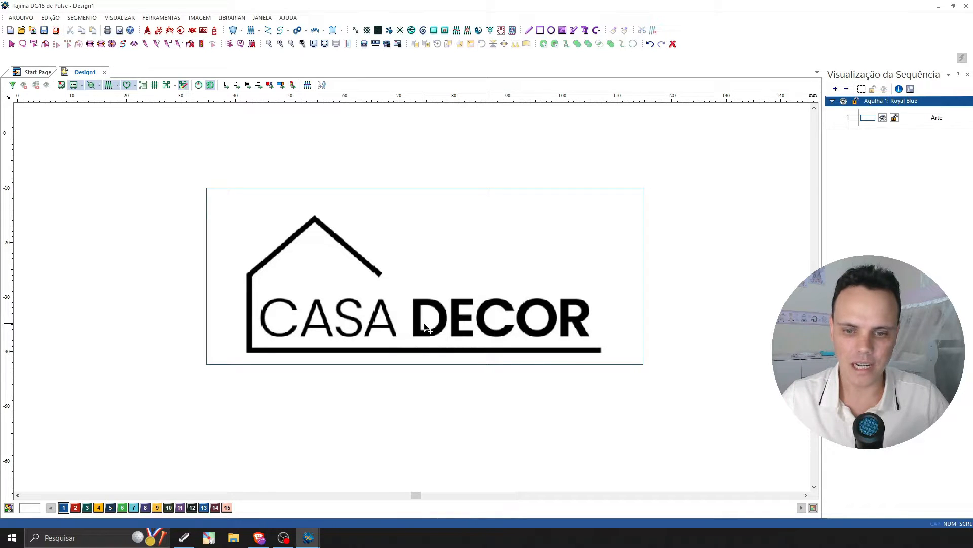
Reposition the background logo image until the CASA DECOR drawing sits roughly centred inside the 80 mm rectangle.
{"action": "left_click_drag", "start_coordinate": [425, 327], "coordinate": [549, 303]}
{"action": "left_click_drag", "start_coordinate": [608, 320], "coordinate": [446, 304]}
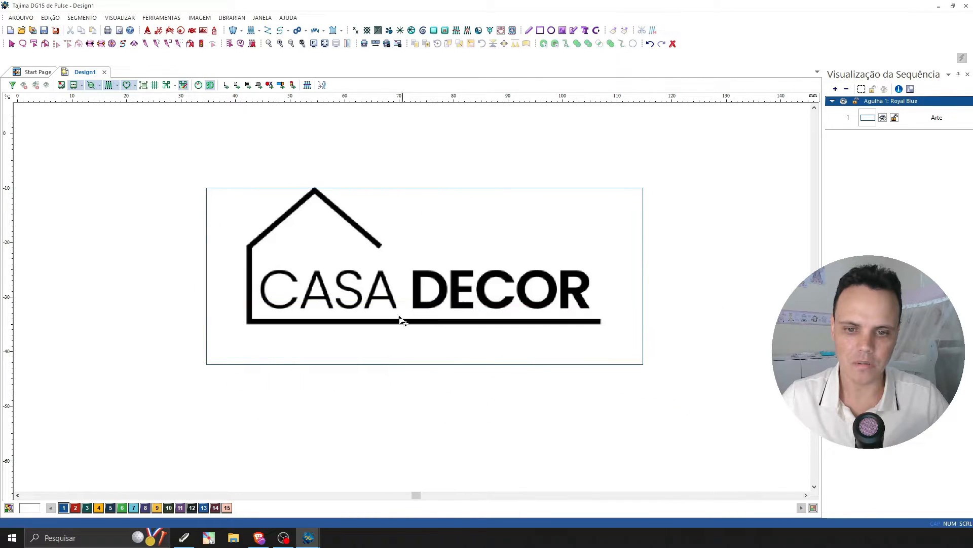
{"action": "left_click_drag", "start_coordinate": [398, 281], "coordinate": [513, 301]}
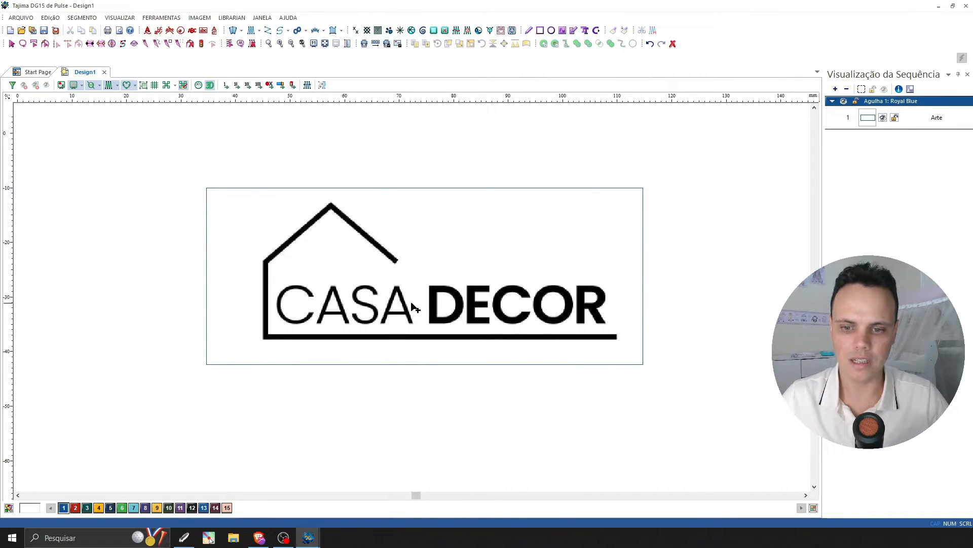
{"action": "left_click_drag", "start_coordinate": [452, 299], "coordinate": [441, 298]}
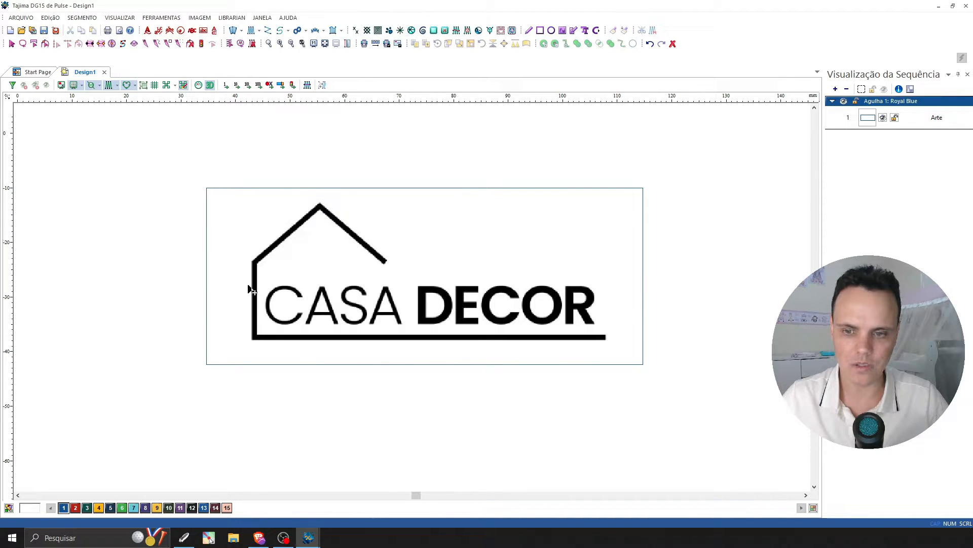
Enlarge the background logo until it spans the rectangle's full width, and align its left and right ends with the rectangle's sides.
{"action": "right_click", "coordinate": [488, 275]}
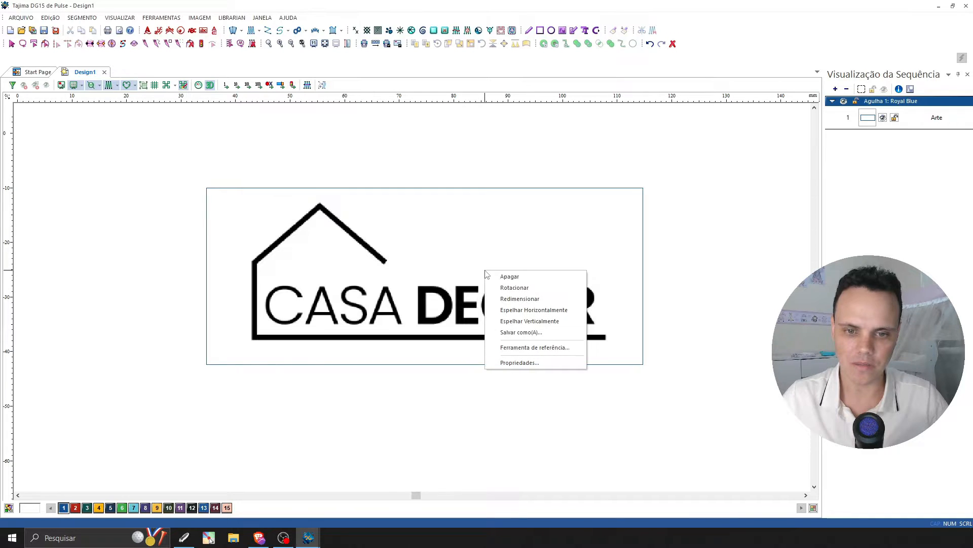
{"action": "left_click", "coordinate": [520, 299]}
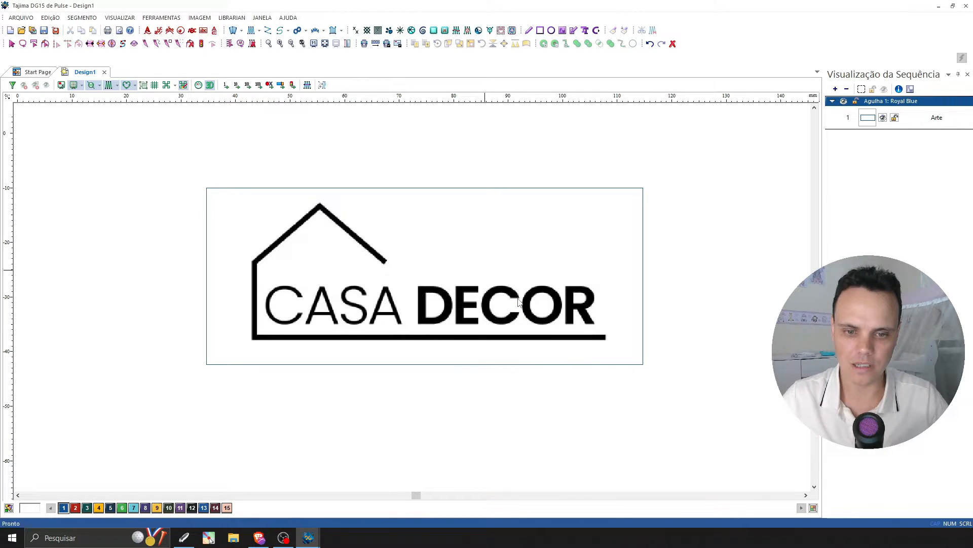
{"action": "left_click", "coordinate": [538, 320]}
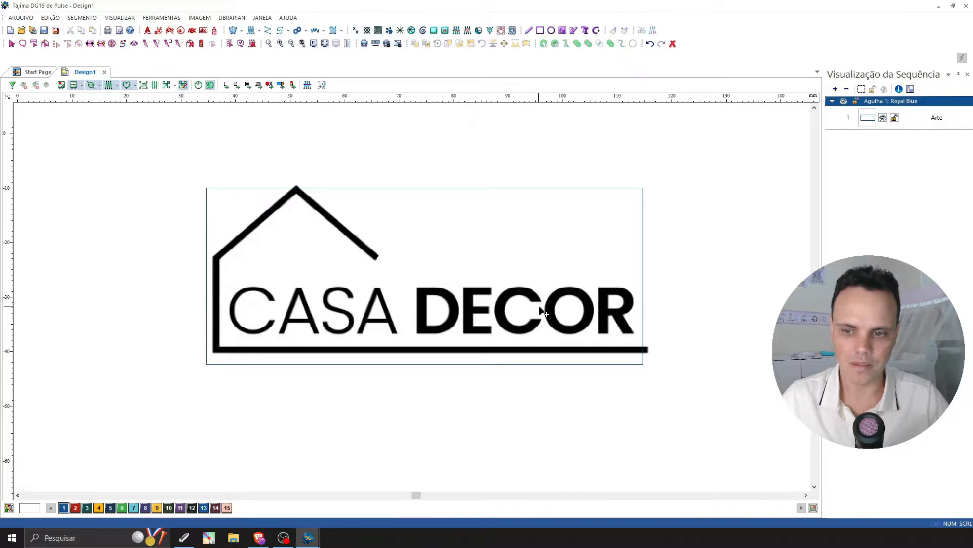
{"action": "left_click_drag", "start_coordinate": [540, 307], "coordinate": [535, 305]}
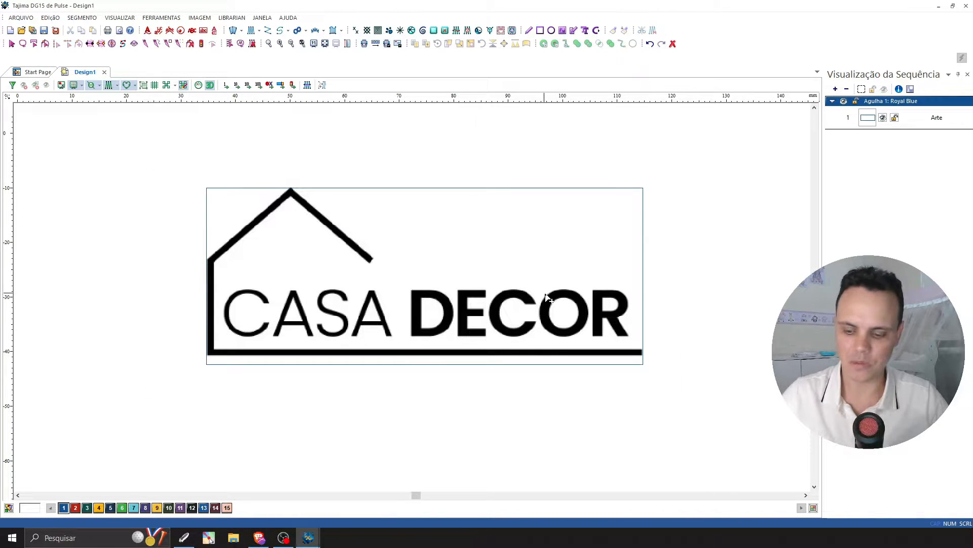
Delete the 80 mm artwork rectangle used as the size reference around the logo.
{"action": "left_click", "coordinate": [13, 45]}
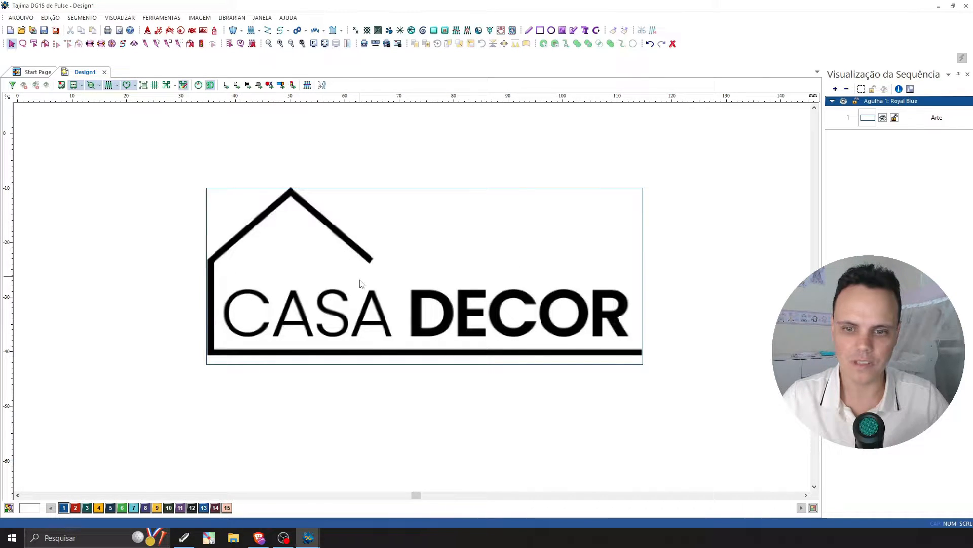
{"action": "left_click", "coordinate": [562, 333]}
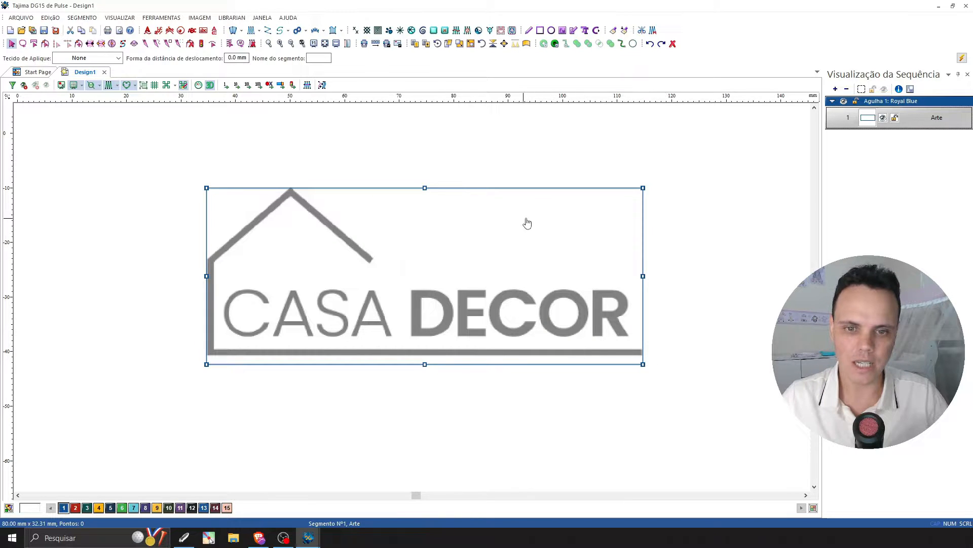
{"action": "left_click", "coordinate": [757, 267]}
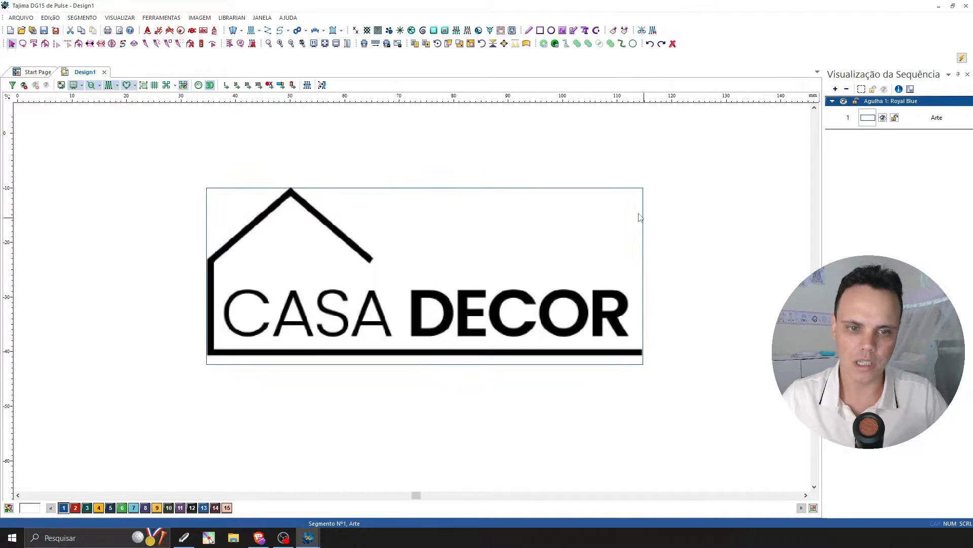
{"action": "left_click", "coordinate": [611, 193]}
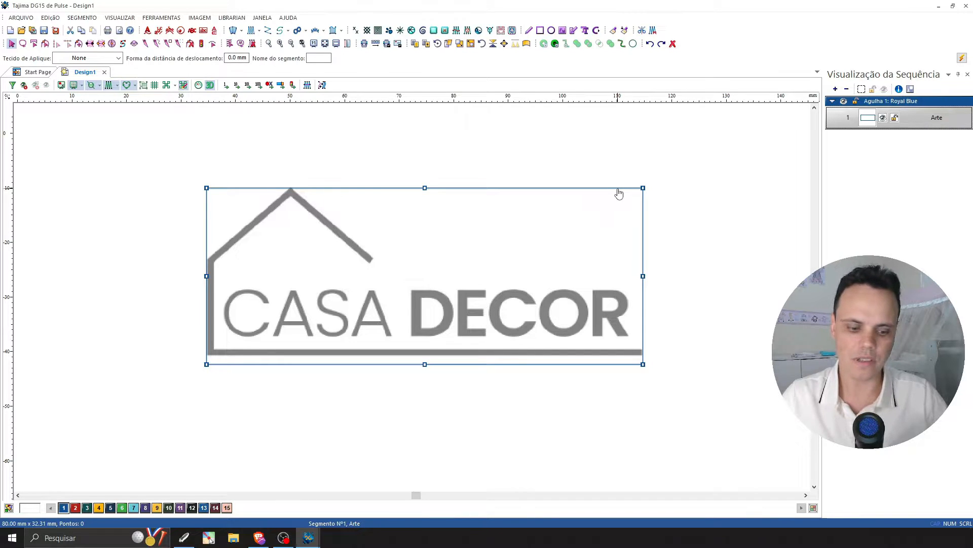
{"action": "key", "text": "Delete"}
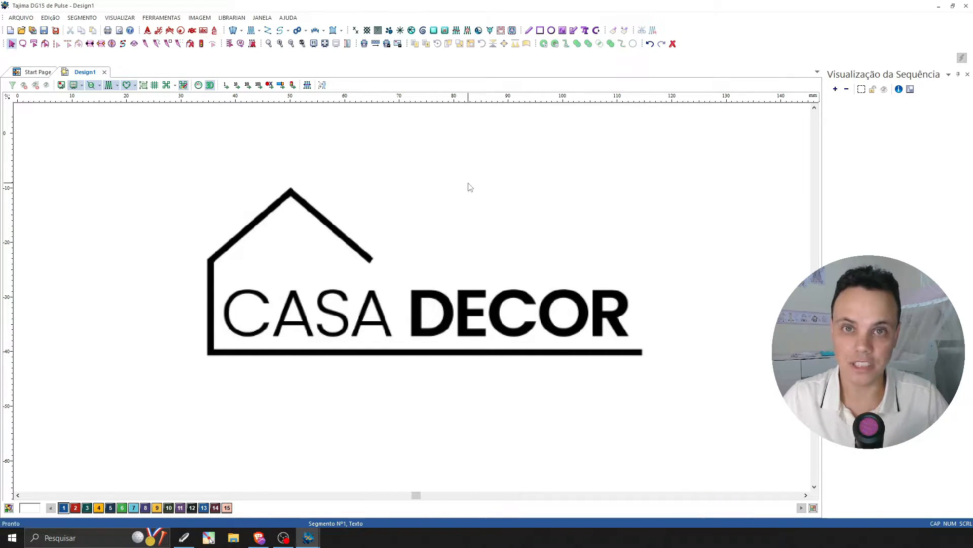
Add the embroidery text CASA in Block New at 25.4 mm height and move it over the logo's house roof.
{"action": "left_click", "coordinate": [203, 31]}
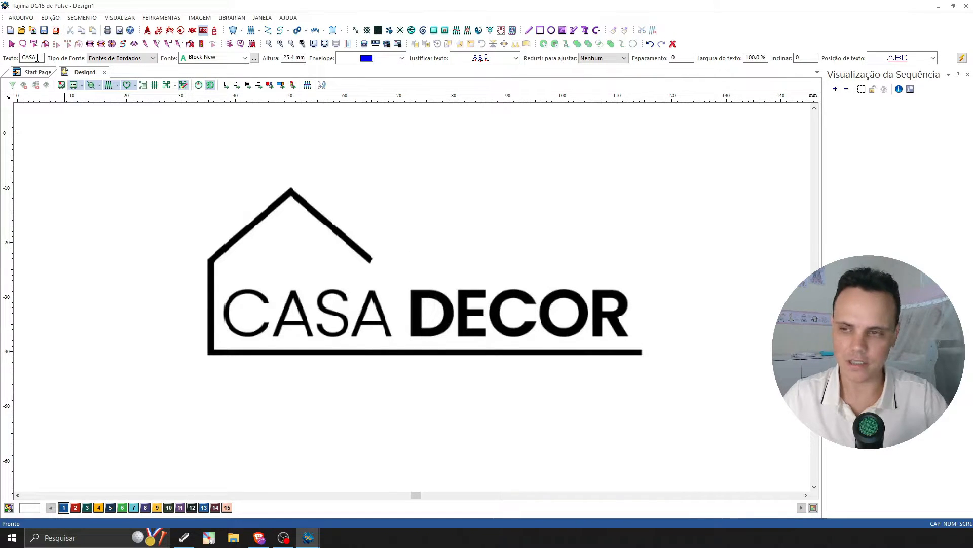
{"action": "scroll", "coordinate": [355, 246], "scroll_direction": "up", "scroll_amount": 1}
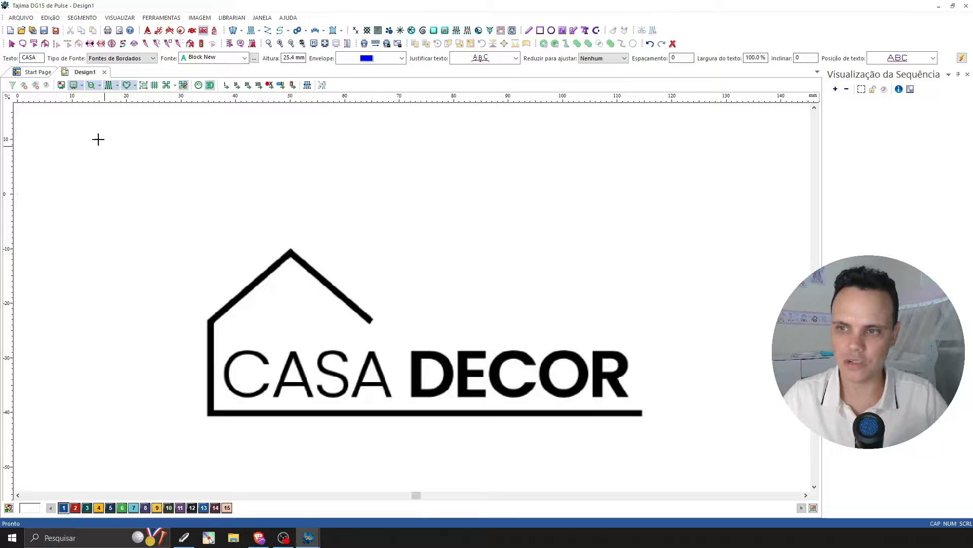
{"action": "left_click", "coordinate": [12, 44]}
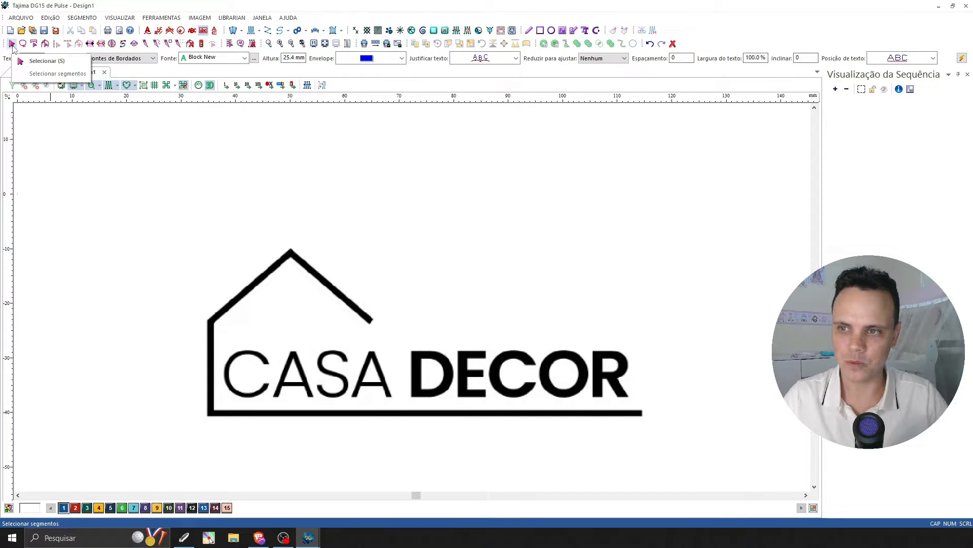
{"action": "left_click", "coordinate": [40, 61]}
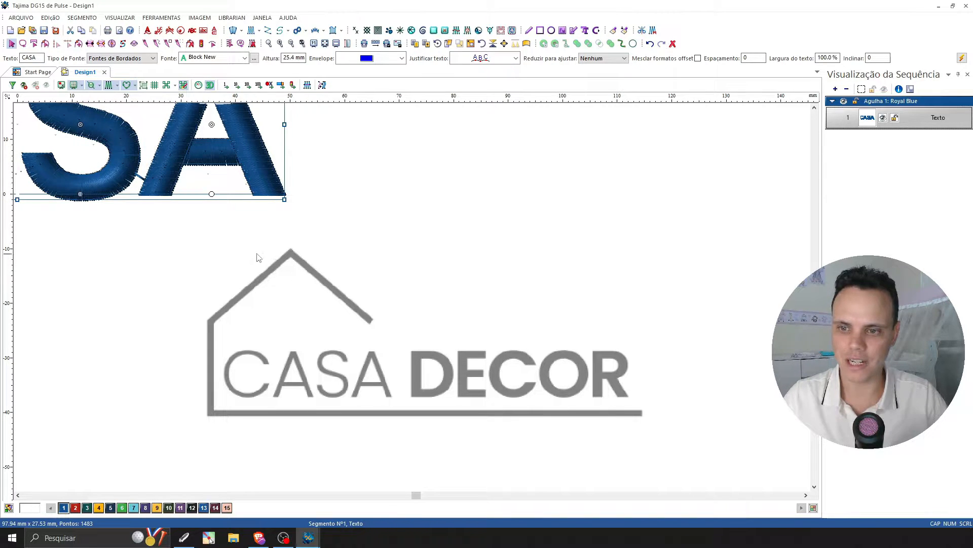
{"action": "left_click_drag", "start_coordinate": [79, 151], "coordinate": [374, 234]}
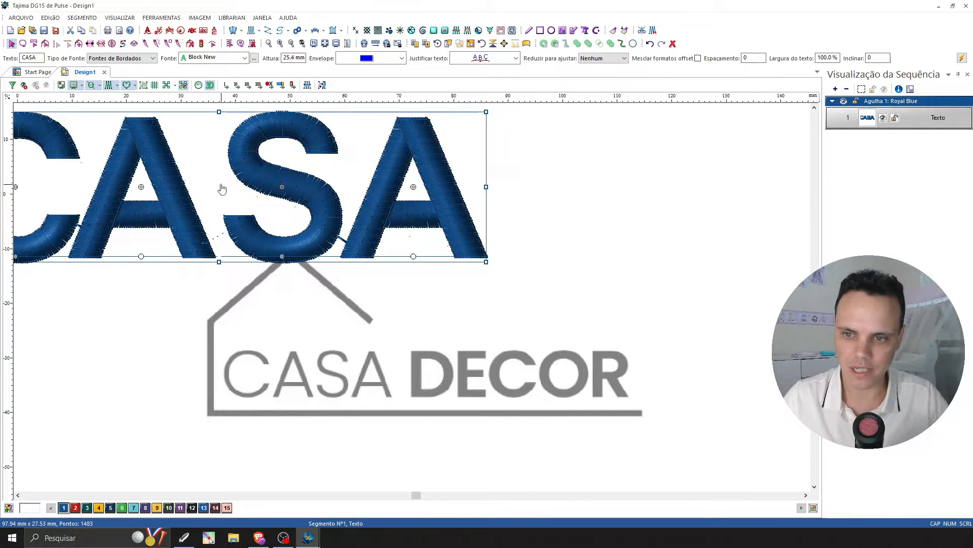
{"action": "left_click_drag", "start_coordinate": [204, 177], "coordinate": [413, 239]}
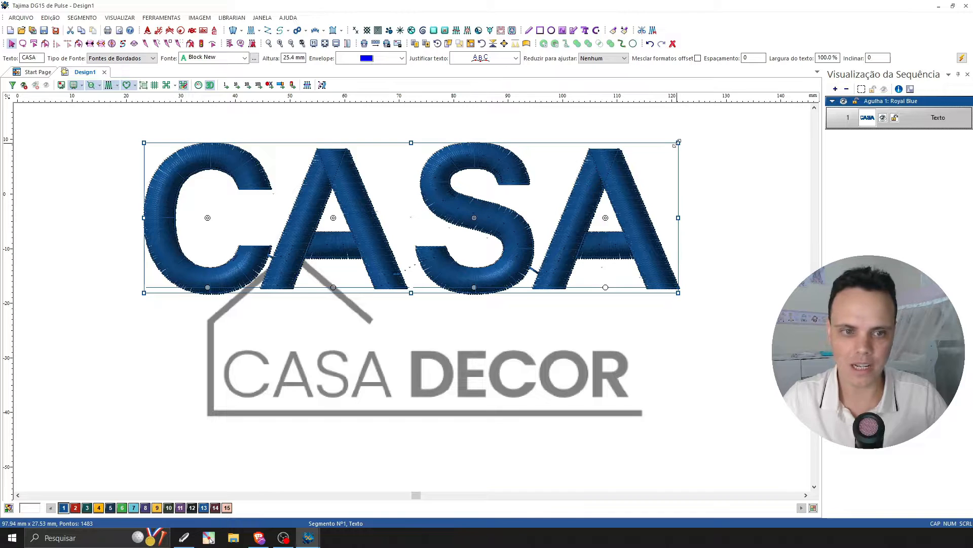
{"action": "left_click_drag", "start_coordinate": [462, 216], "coordinate": [464, 223]}
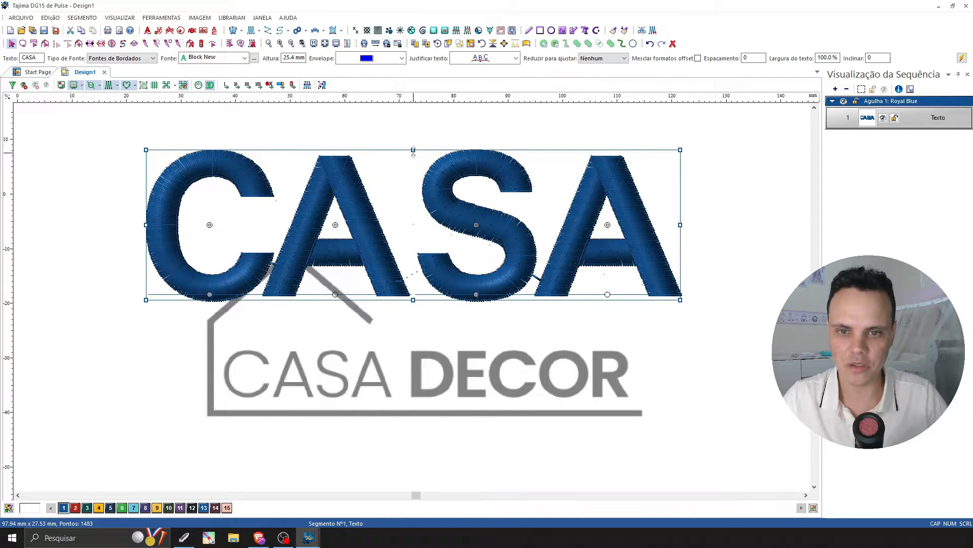
Try stretching the CASA lettering's height and width independently, and undo these changes.
{"action": "left_click_drag", "start_coordinate": [413, 150], "coordinate": [417, 224]}
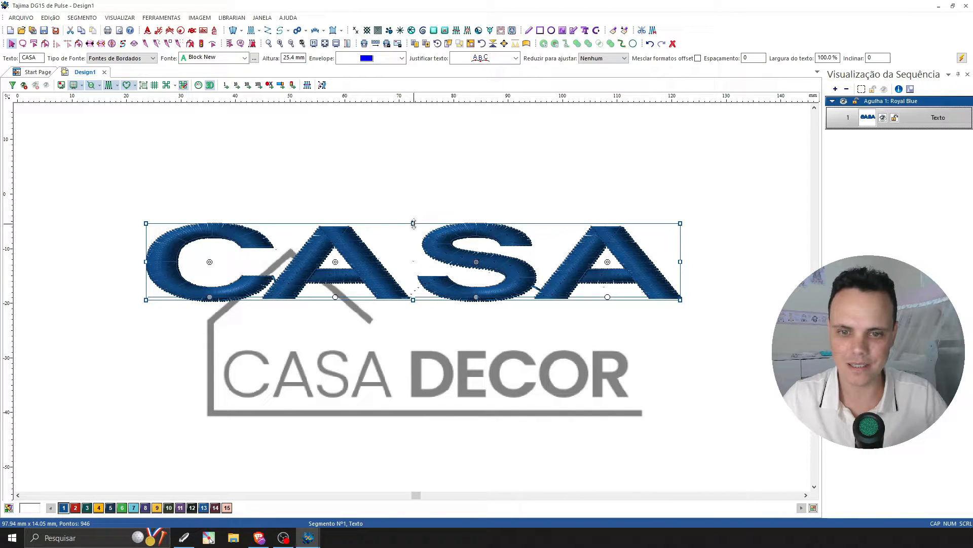
{"action": "left_click_drag", "start_coordinate": [413, 223], "coordinate": [413, 171]}
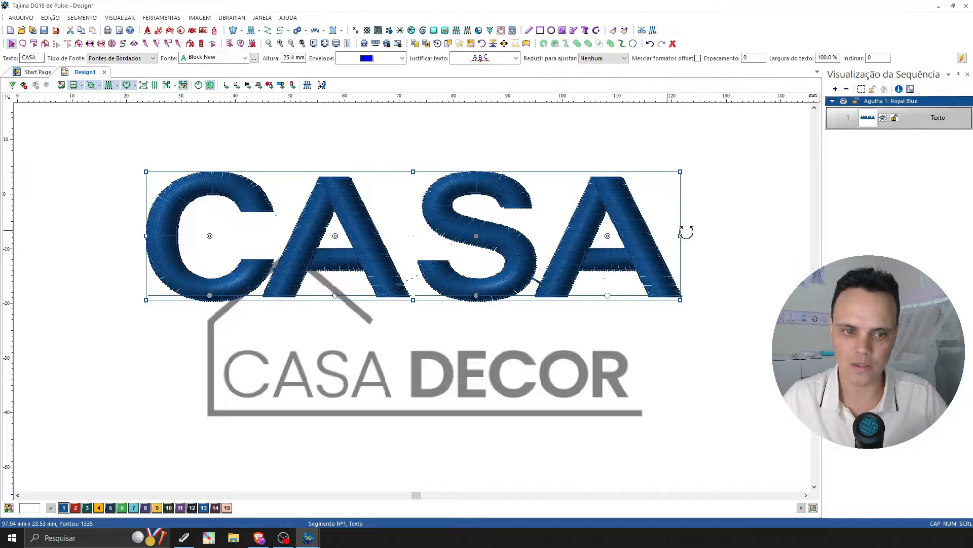
{"action": "left_click_drag", "start_coordinate": [680, 236], "coordinate": [536, 235]}
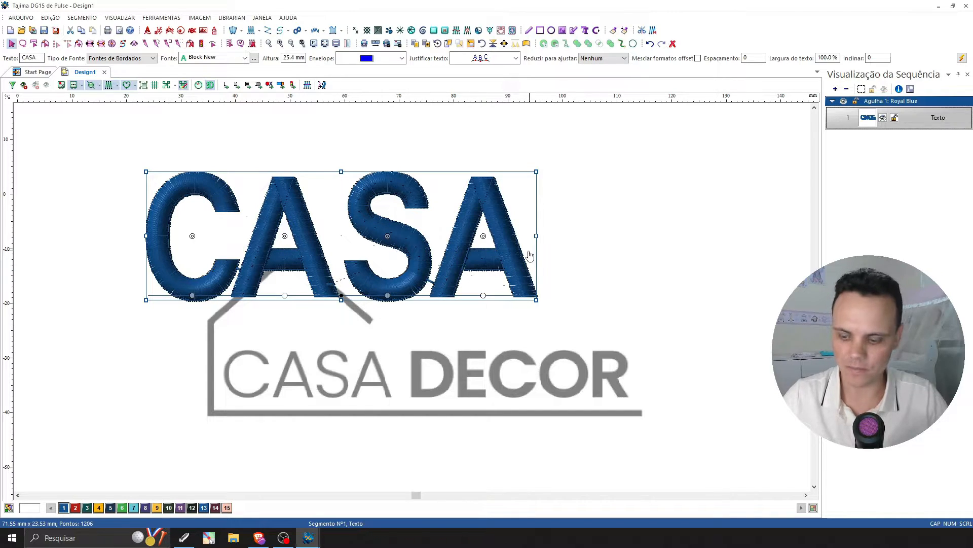
{"action": "key", "text": "ctrl+z"}
Scale the CASA lettering down proportionally to about 30 mm wide and place it over the word CASA in the logo.
{"action": "left_click_drag", "start_coordinate": [680, 223], "coordinate": [364, 231]}
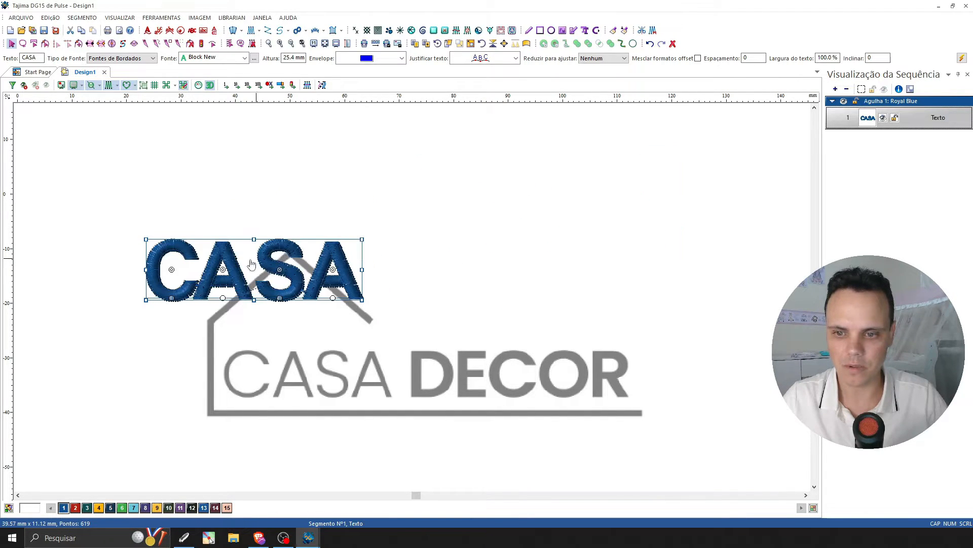
{"action": "left_click_drag", "start_coordinate": [251, 264], "coordinate": [324, 302]}
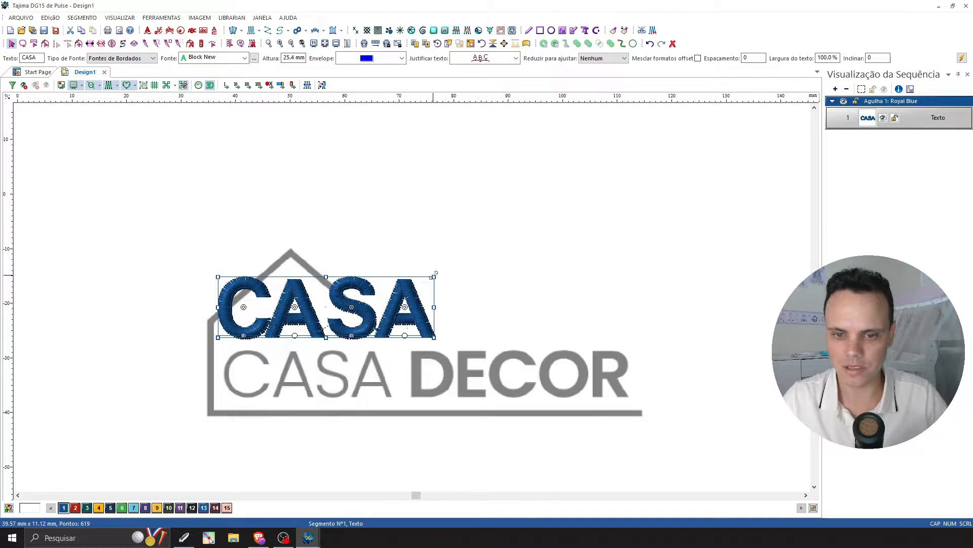
{"action": "left_click_drag", "start_coordinate": [435, 274], "coordinate": [369, 291]}
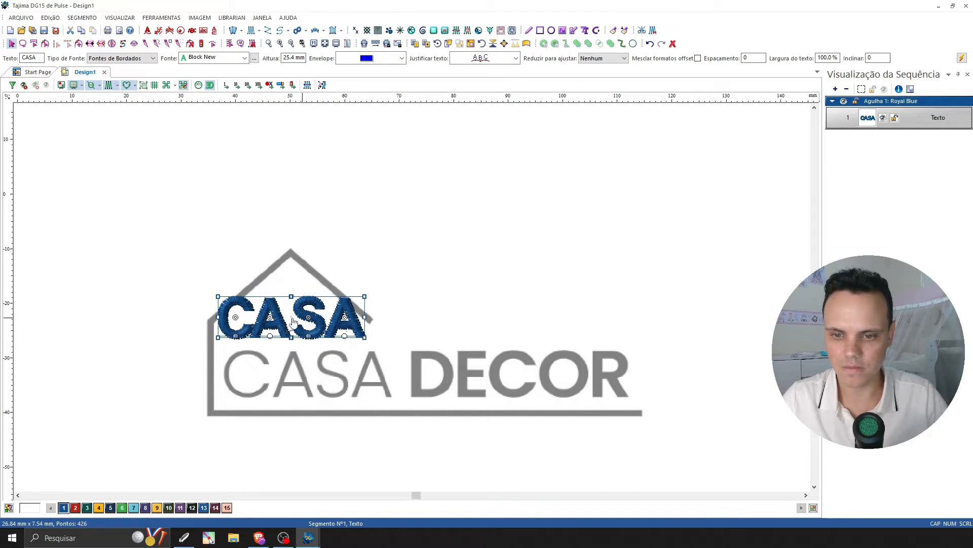
{"action": "left_click_drag", "start_coordinate": [293, 321], "coordinate": [299, 378]}
{"action": "left_click_drag", "start_coordinate": [371, 352], "coordinate": [390, 348]}
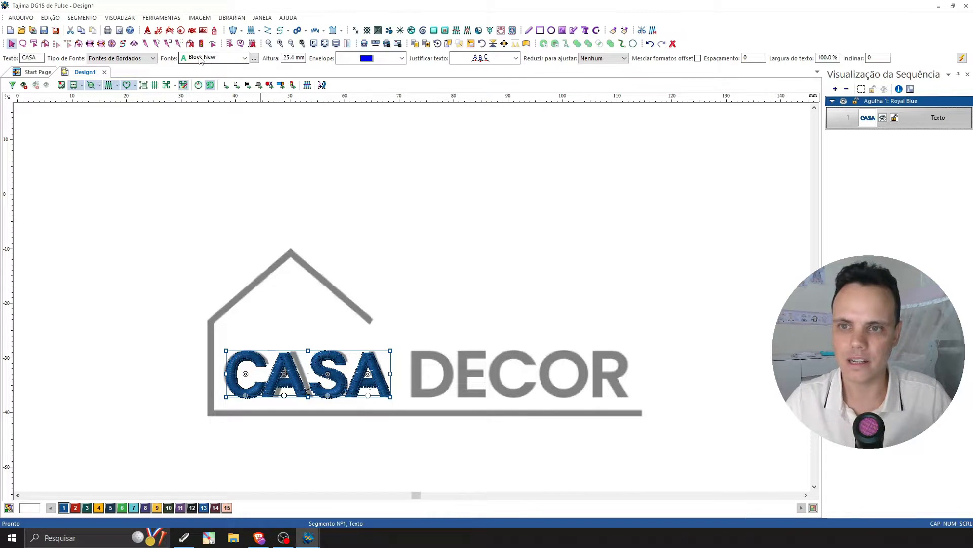
Browse the available embroidery fonts for the CASA lettering without choosing another, and deselect the text.
{"action": "left_click", "coordinate": [244, 57]}
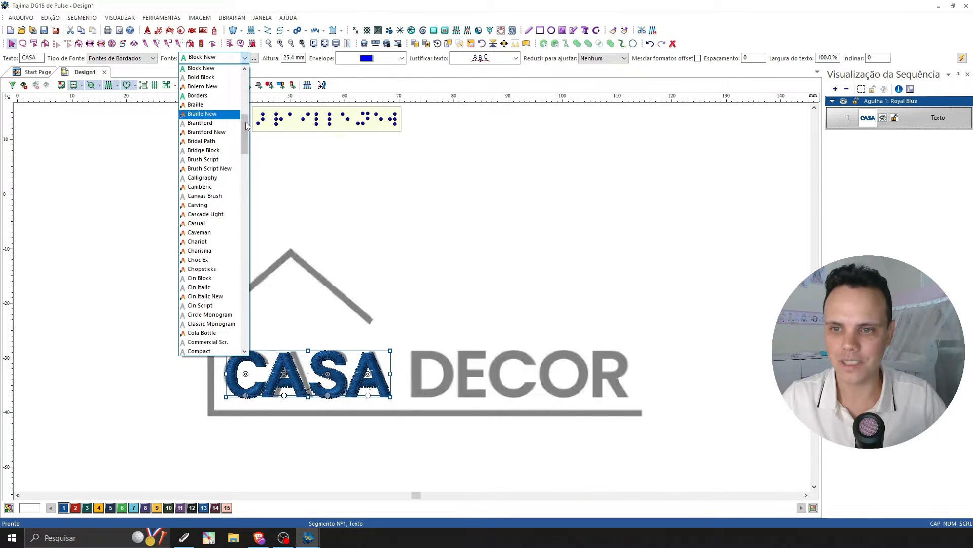
{"action": "scroll", "coordinate": [210, 152], "scroll_direction": "down", "scroll_amount": 20}
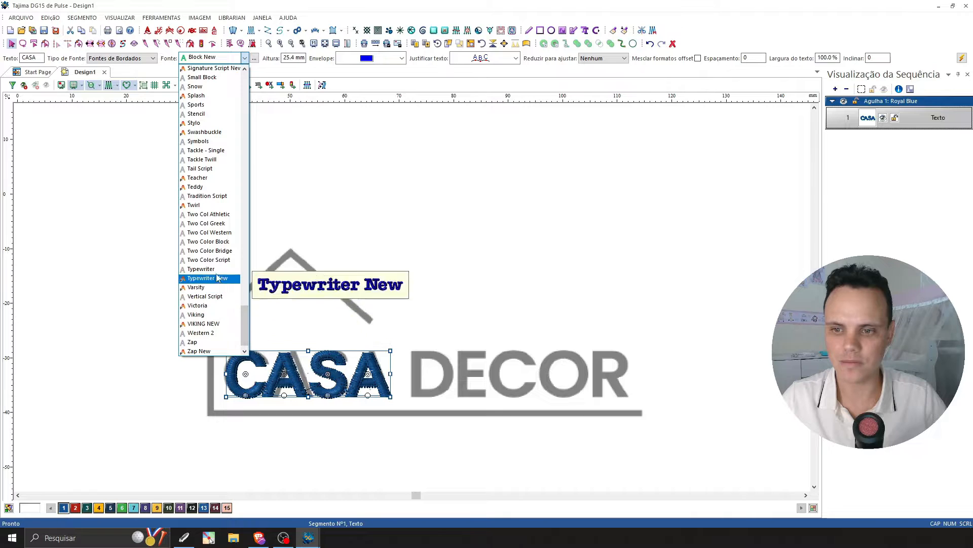
{"action": "scroll", "coordinate": [208, 244], "scroll_direction": "up", "scroll_amount": 4}
{"action": "scroll", "coordinate": [203, 188], "scroll_direction": "up", "scroll_amount": 5}
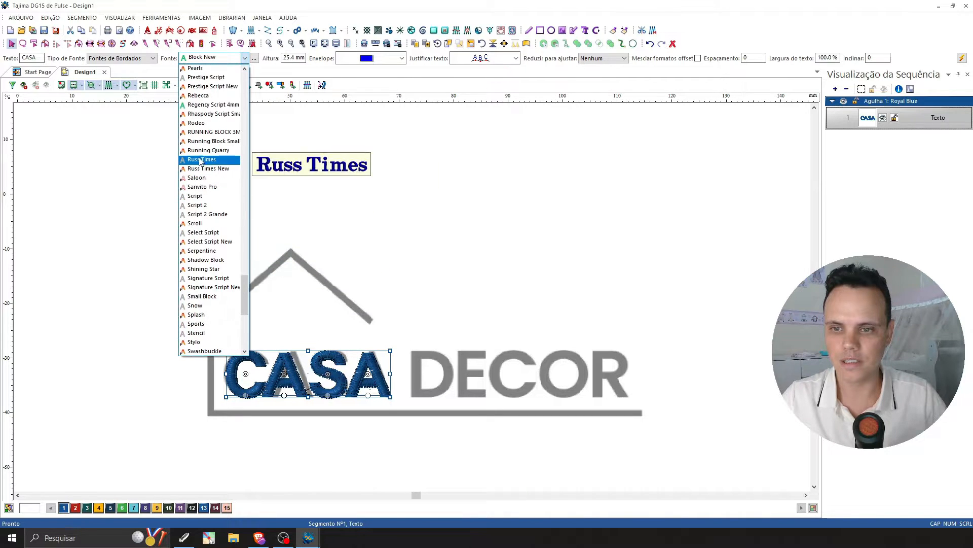
{"action": "left_click", "coordinate": [235, 57]}
{"action": "left_click", "coordinate": [455, 263]}
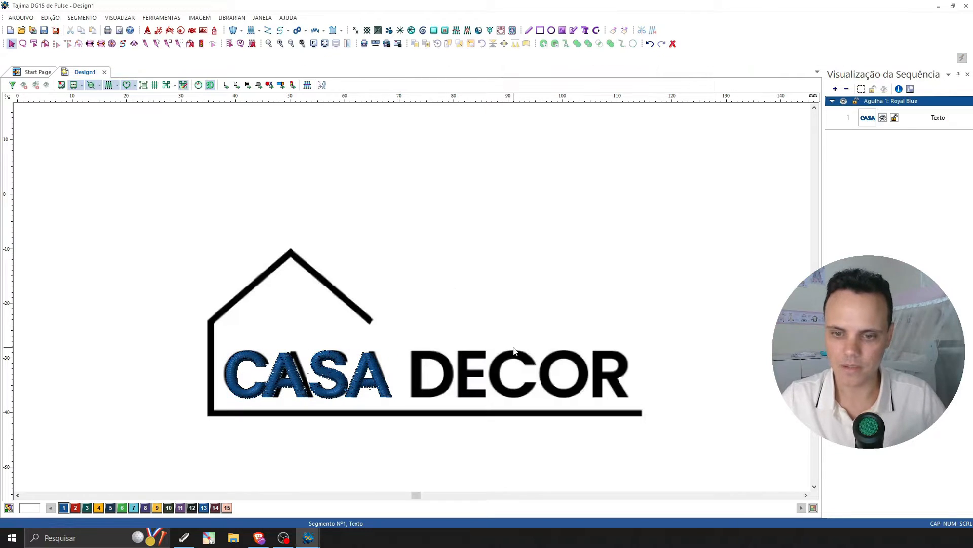
Change the CASA lettering's thread colour to needle 2, Tomato Red, and deselect it.
{"action": "left_click", "coordinate": [401, 400]}
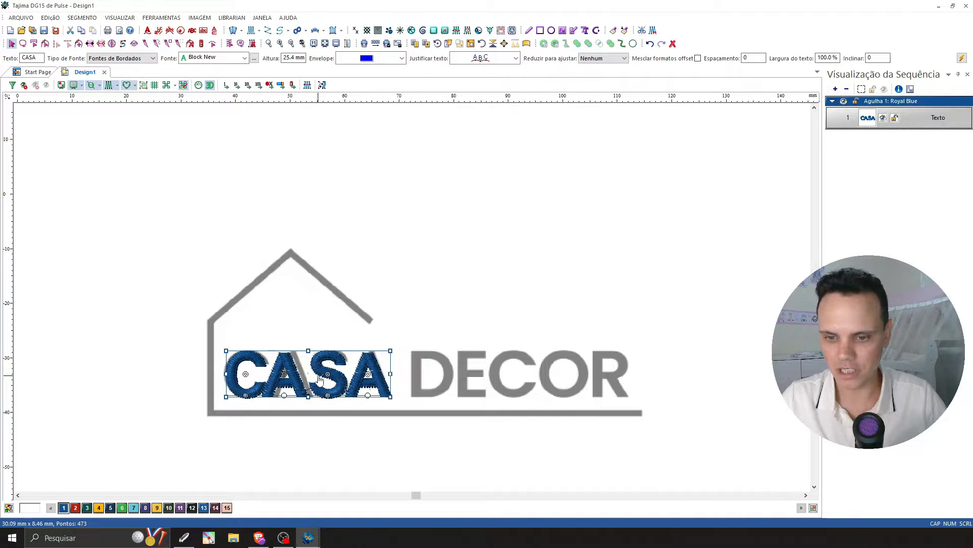
{"action": "scroll", "coordinate": [338, 365], "scroll_direction": "up", "scroll_amount": 2}
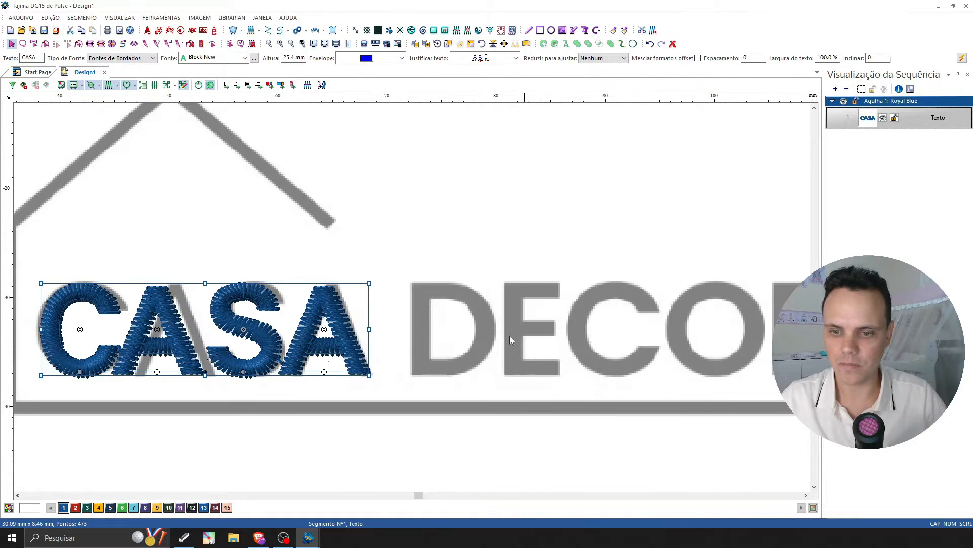
{"action": "left_click", "coordinate": [248, 448]}
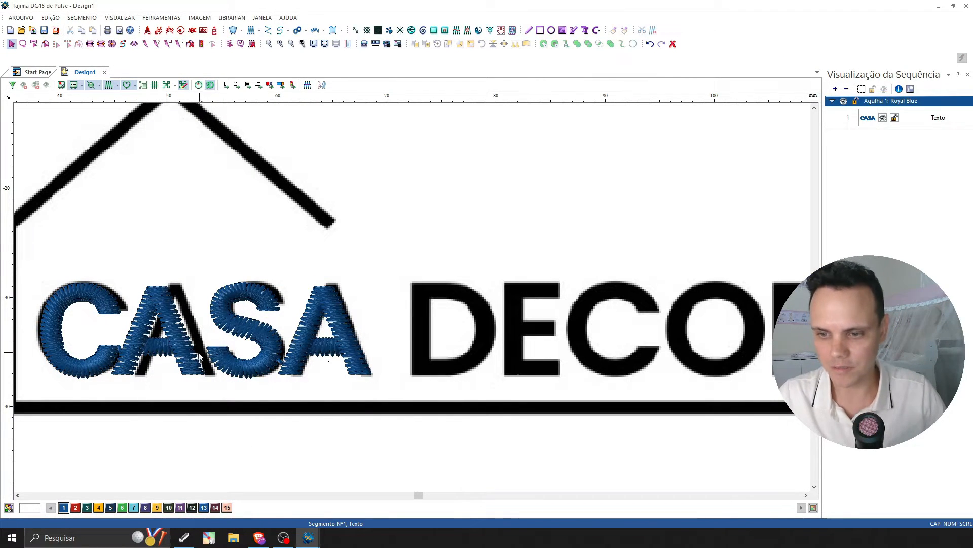
{"action": "left_click", "coordinate": [217, 366]}
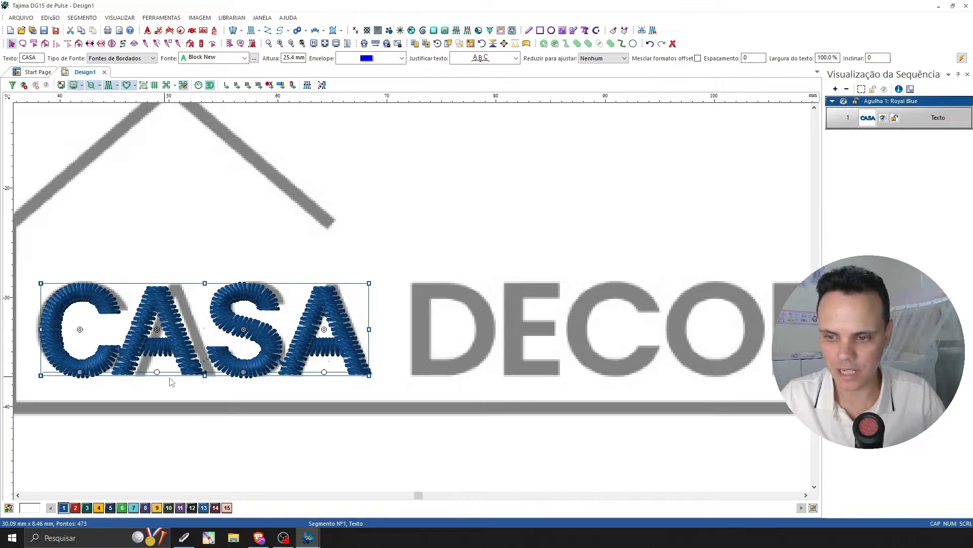
{"action": "left_click", "coordinate": [77, 508]}
{"action": "left_click", "coordinate": [229, 443]}
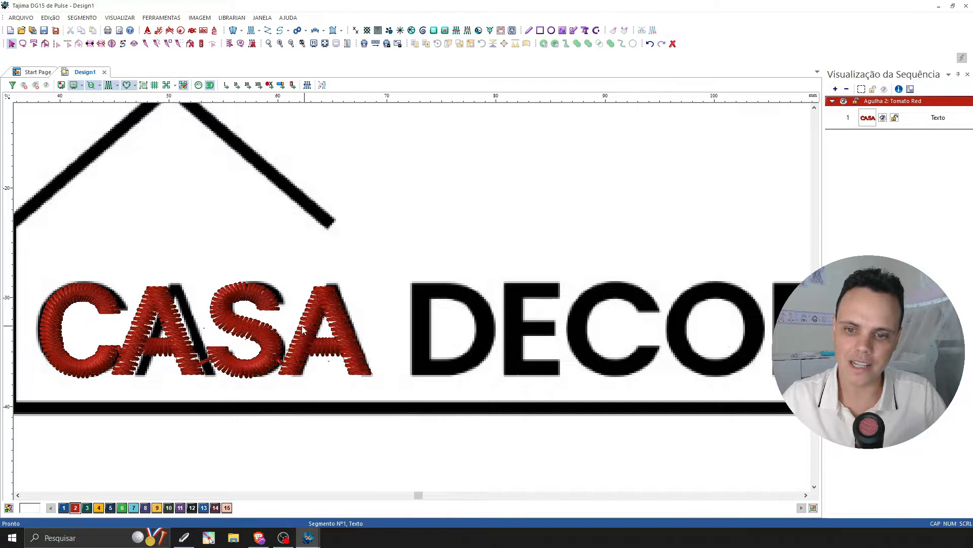
Turn off the stitch display so the CASA lettering shows as outlines, frame the word closely and select the lettering.
{"action": "left_click", "coordinate": [209, 86]}
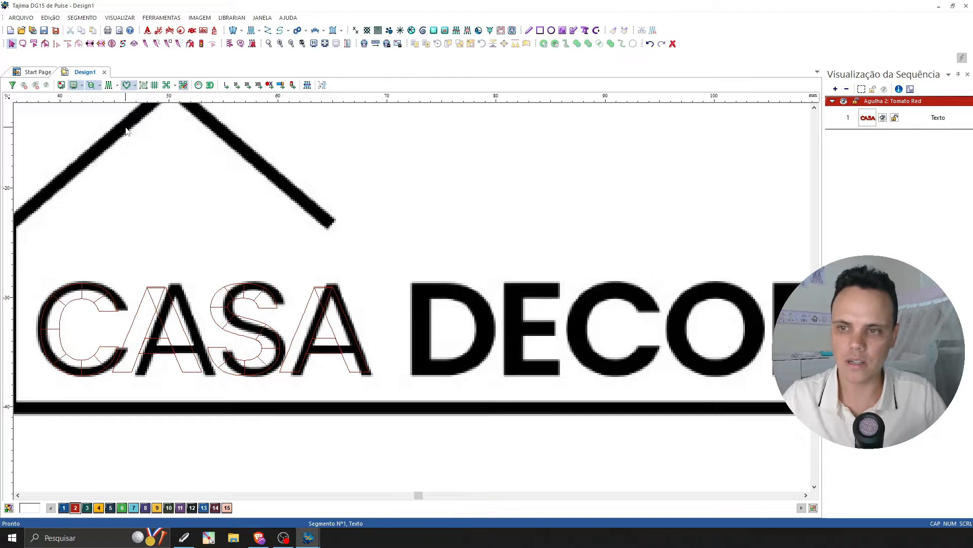
{"action": "left_click", "coordinate": [193, 364]}
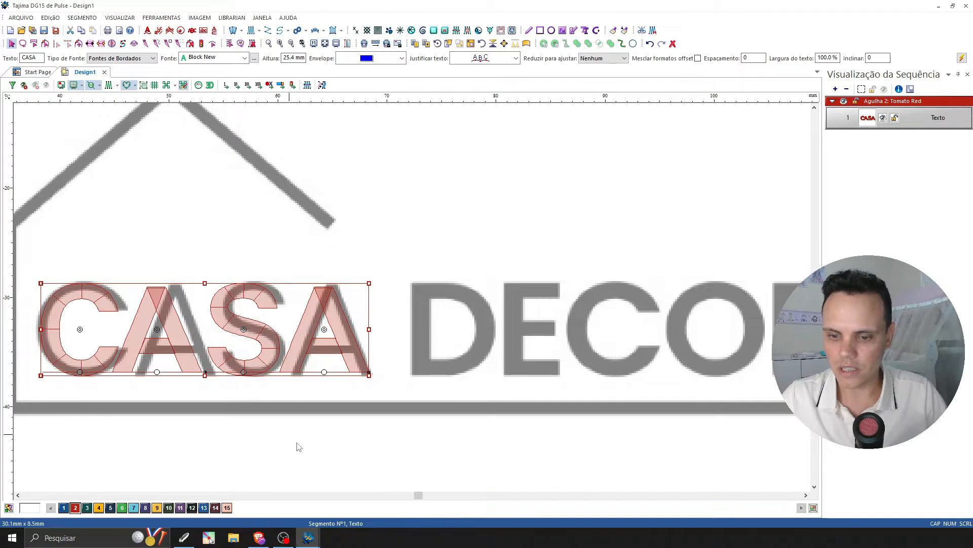
{"action": "left_click", "coordinate": [18, 495]}
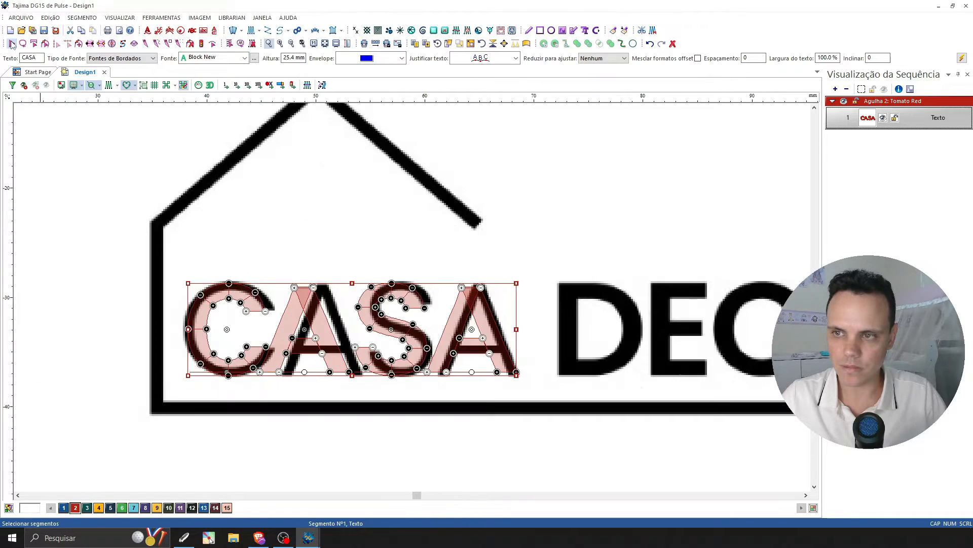
{"action": "left_click", "coordinate": [12, 43]}
{"action": "left_click", "coordinate": [300, 253]}
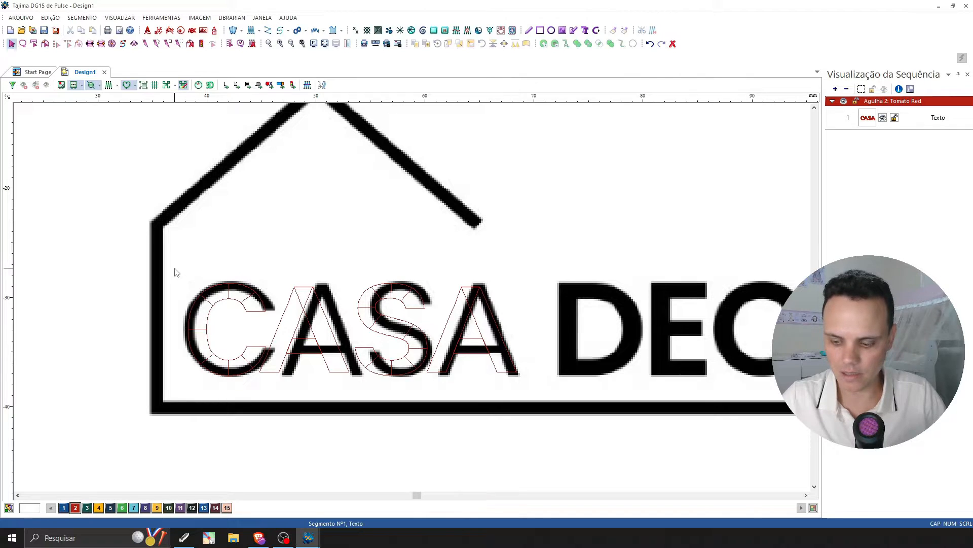
{"action": "key", "text": "z"}
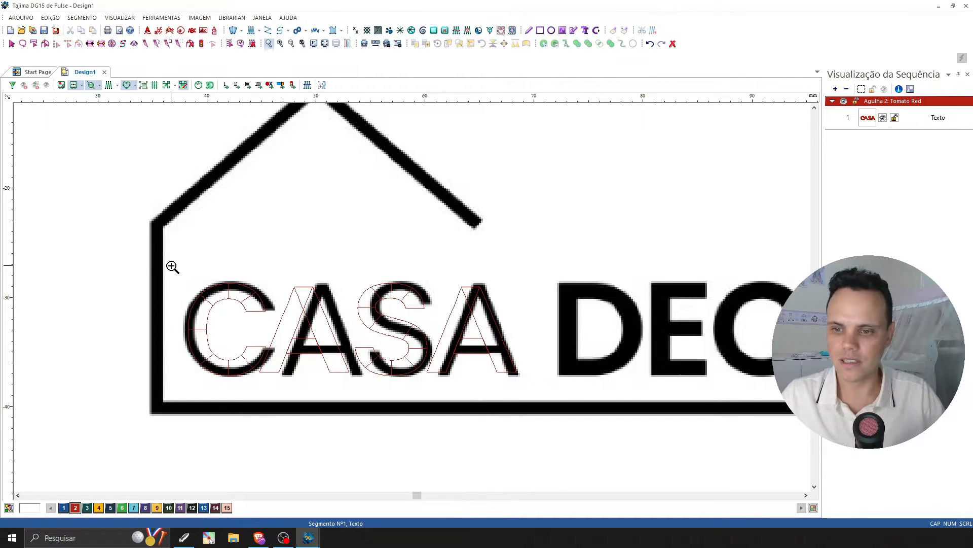
{"action": "left_click_drag", "start_coordinate": [171, 266], "coordinate": [535, 389]}
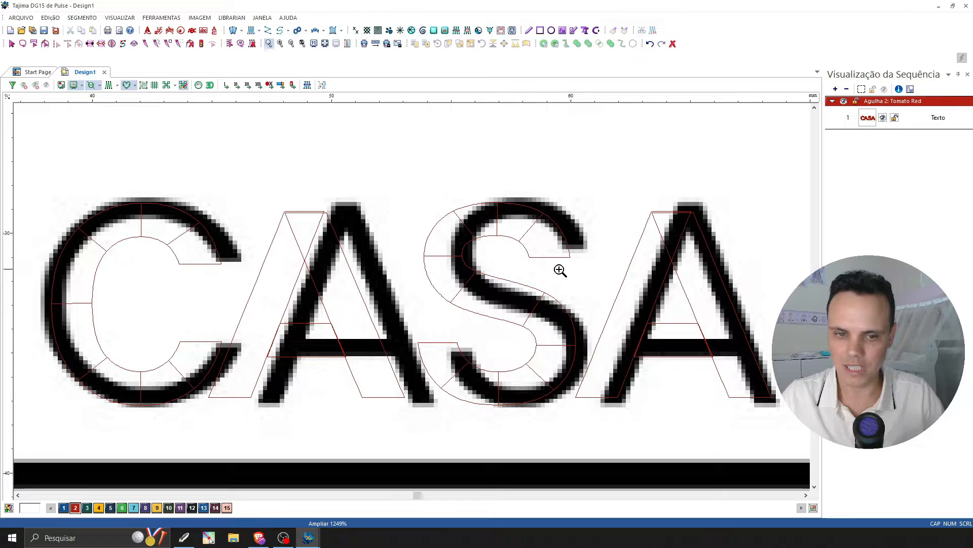
{"action": "left_click", "coordinate": [13, 45]}
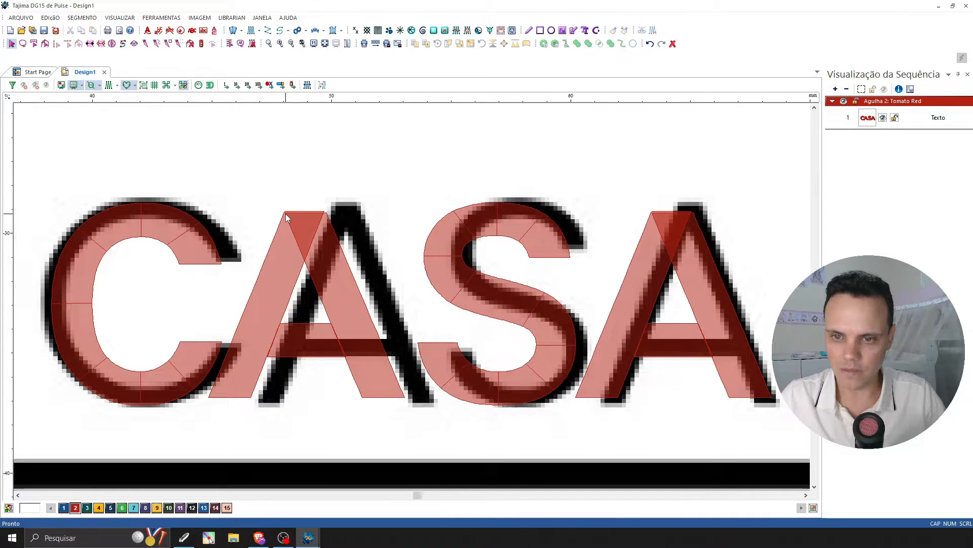
{"action": "left_click", "coordinate": [286, 217]}
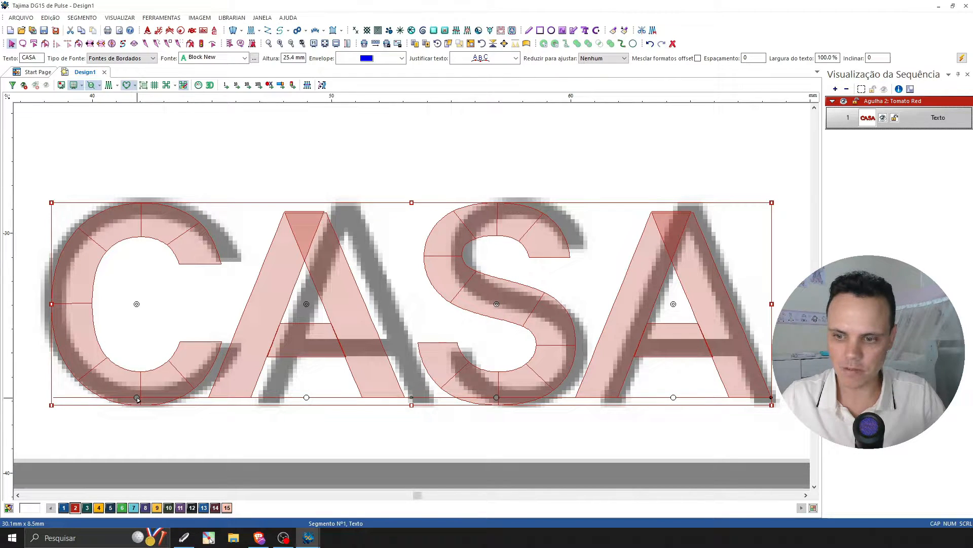
Try shifting only the letter C along the baseline, undo it, and set the C back over the logo's C.
{"action": "left_click_drag", "start_coordinate": [137, 398], "coordinate": [193, 404]}
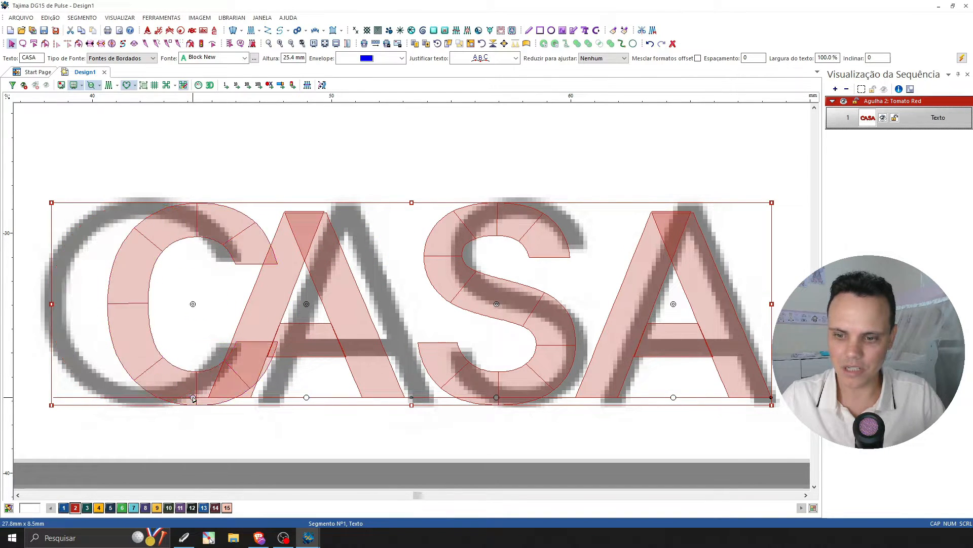
{"action": "key", "text": "ctrl+z"}
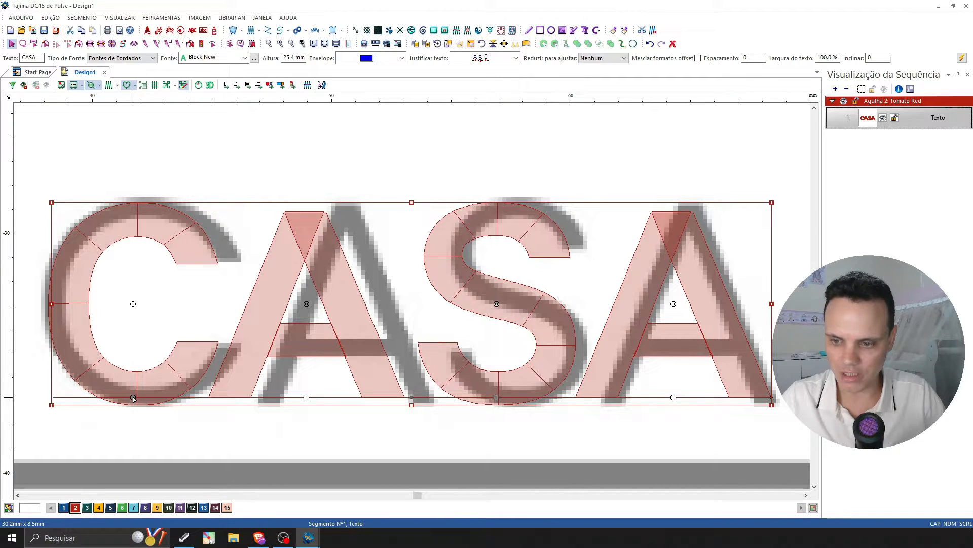
{"action": "left_click_drag", "start_coordinate": [134, 398], "coordinate": [136, 400]}
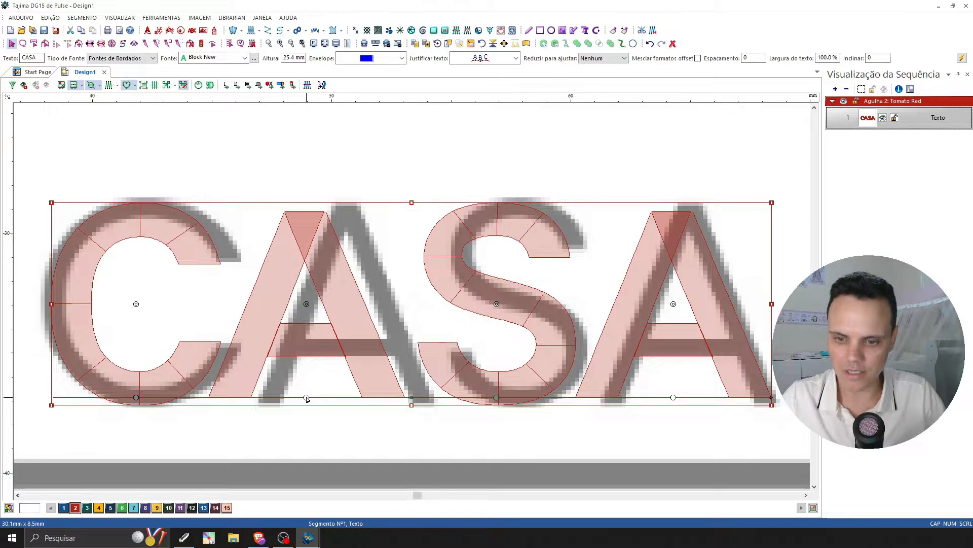
Shift the first A, the S and the last A individually along the baseline onto their matching logo letters.
{"action": "left_click_drag", "start_coordinate": [306, 398], "coordinate": [346, 398]}
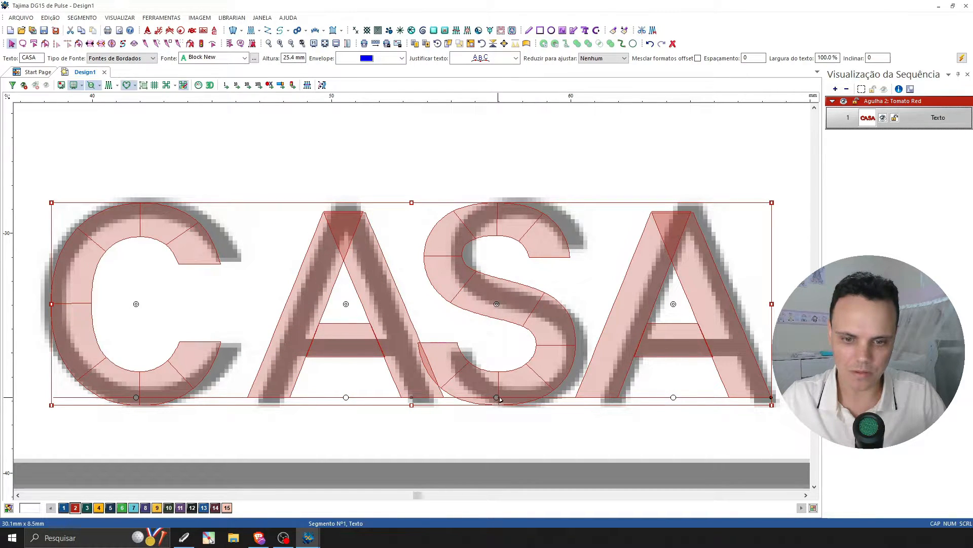
{"action": "left_click_drag", "start_coordinate": [499, 399], "coordinate": [517, 399]}
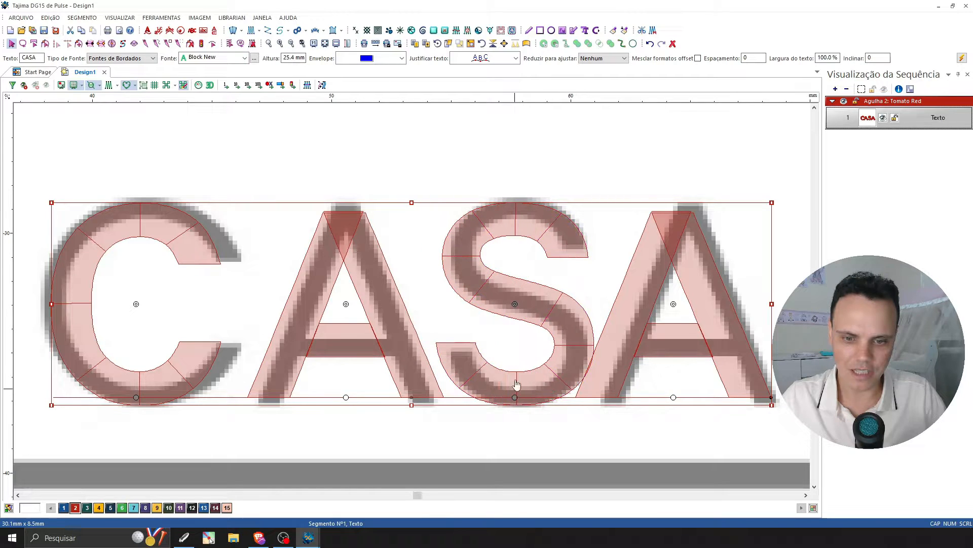
{"action": "left_click", "coordinate": [807, 495]}
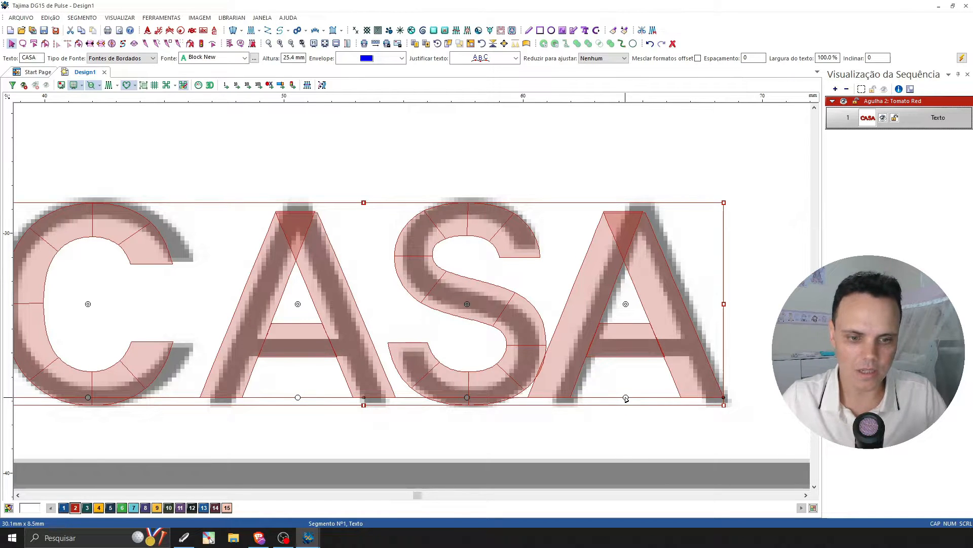
{"action": "left_click_drag", "start_coordinate": [626, 399], "coordinate": [635, 402]}
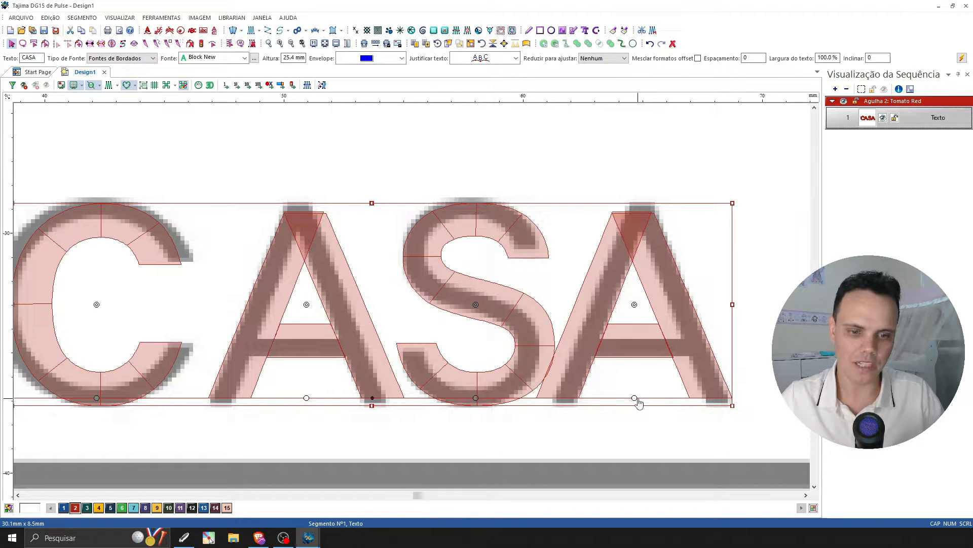
{"action": "left_click_drag", "start_coordinate": [644, 399], "coordinate": [676, 414]}
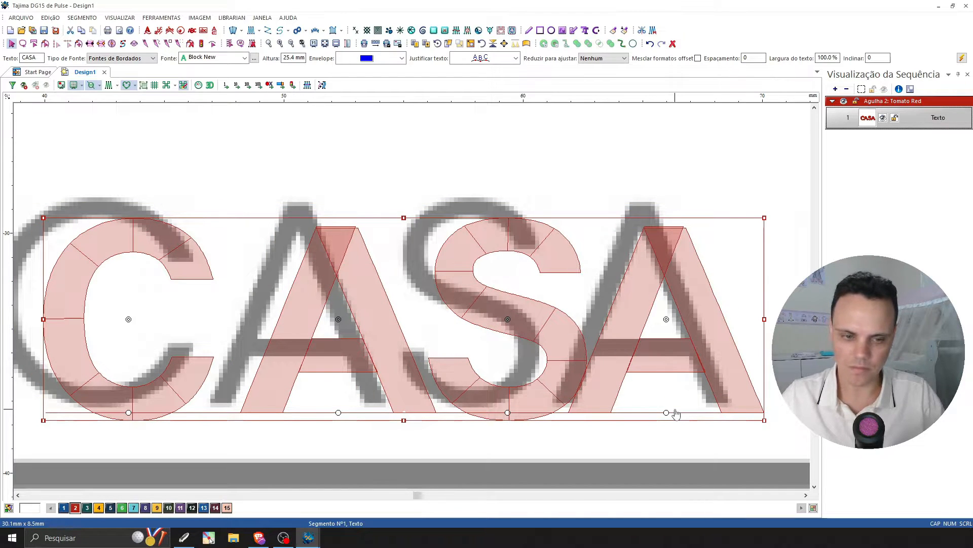
{"action": "key", "text": "ctrl+z"}
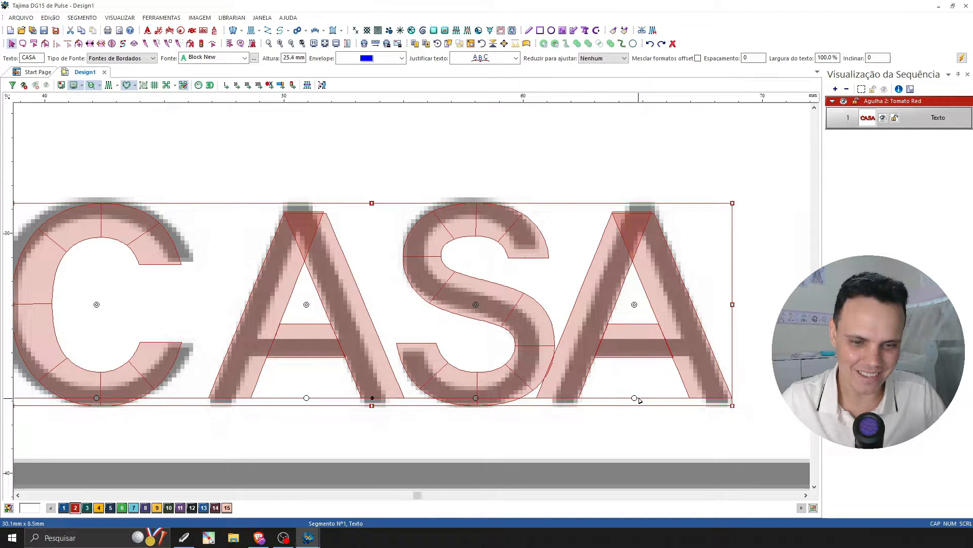
{"action": "left_click_drag", "start_coordinate": [639, 400], "coordinate": [645, 400]}
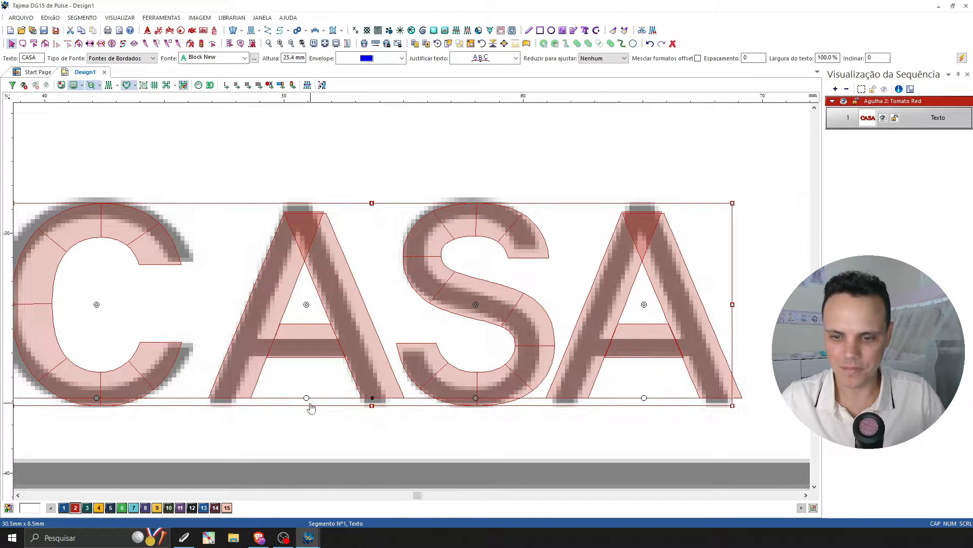
Readjust the first A, the S and the C along the baseline to even out the letter spacing over the logo.
{"action": "left_click_drag", "start_coordinate": [306, 398], "coordinate": [298, 399]}
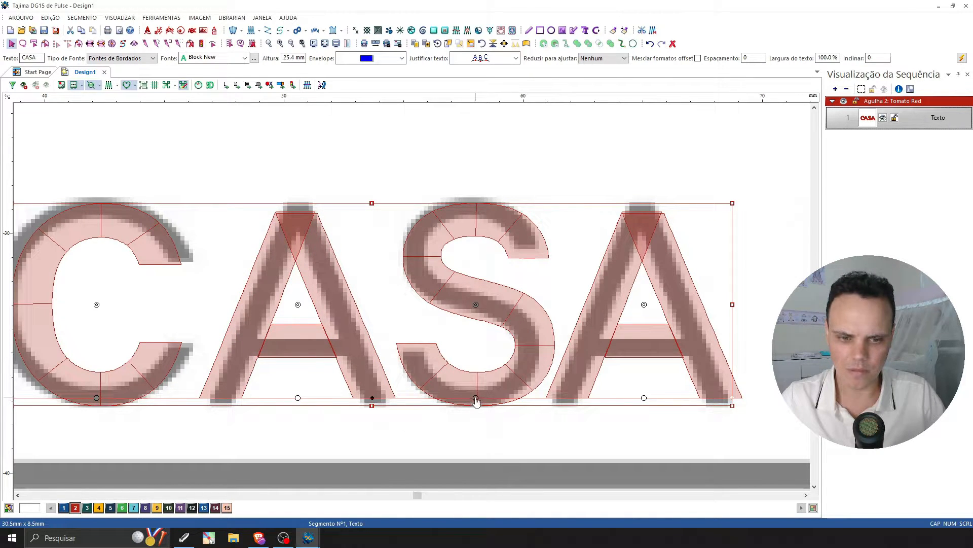
{"action": "mouse_move", "coordinate": [298, 399]}
{"action": "left_mouse_down"}
{"action": "mouse_move", "coordinate": [285, 400]}
{"action": "mouse_move", "coordinate": [297, 401]}
{"action": "left_mouse_up"}
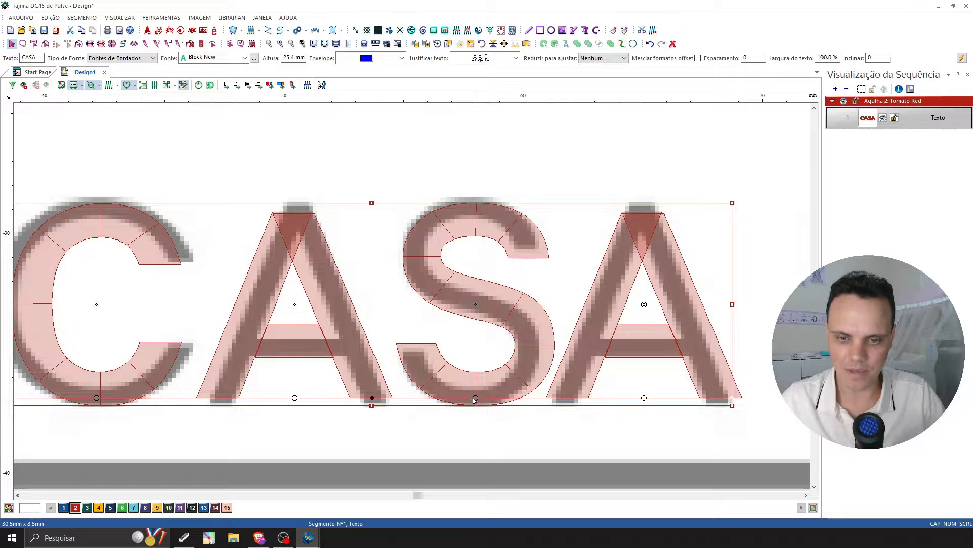
{"action": "left_click_drag", "start_coordinate": [474, 400], "coordinate": [471, 400]}
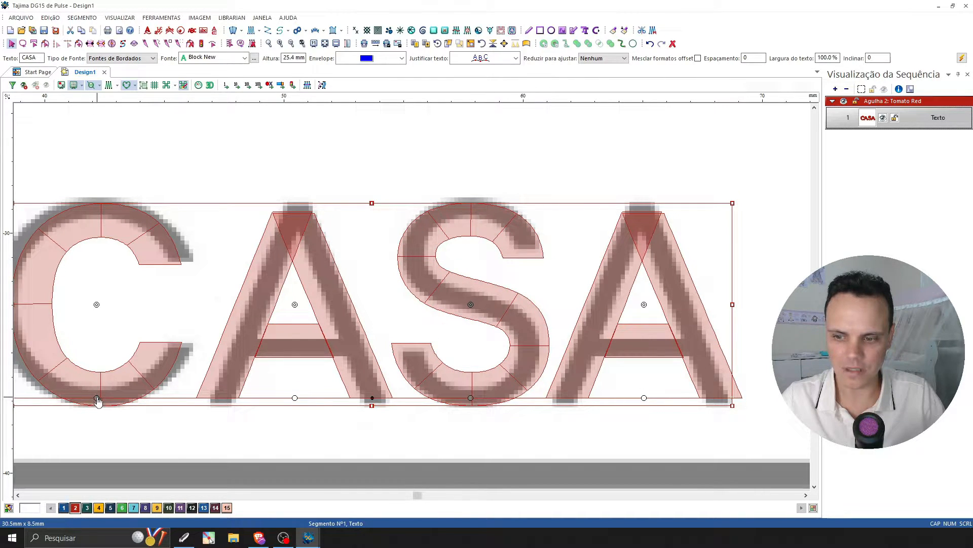
{"action": "left_click_drag", "start_coordinate": [97, 398], "coordinate": [109, 400]}
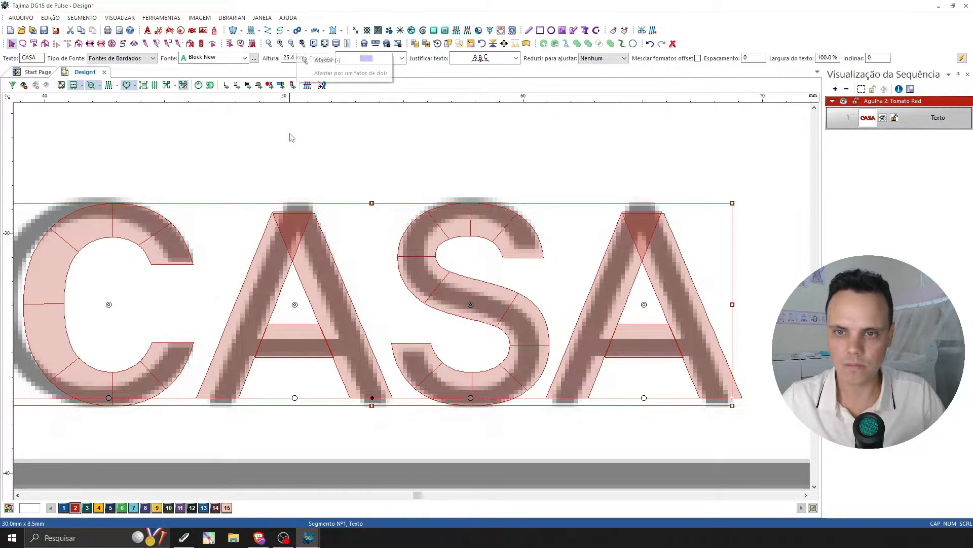
Deselect the CASA lettering and display its stitches with the whole logo in view.
{"action": "key", "text": "z"}
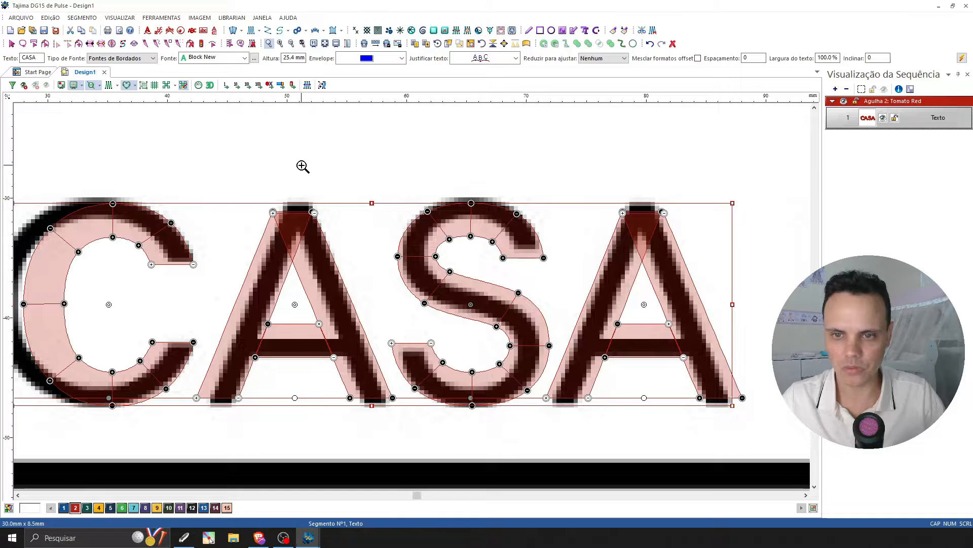
{"action": "right_click", "coordinate": [303, 167]}
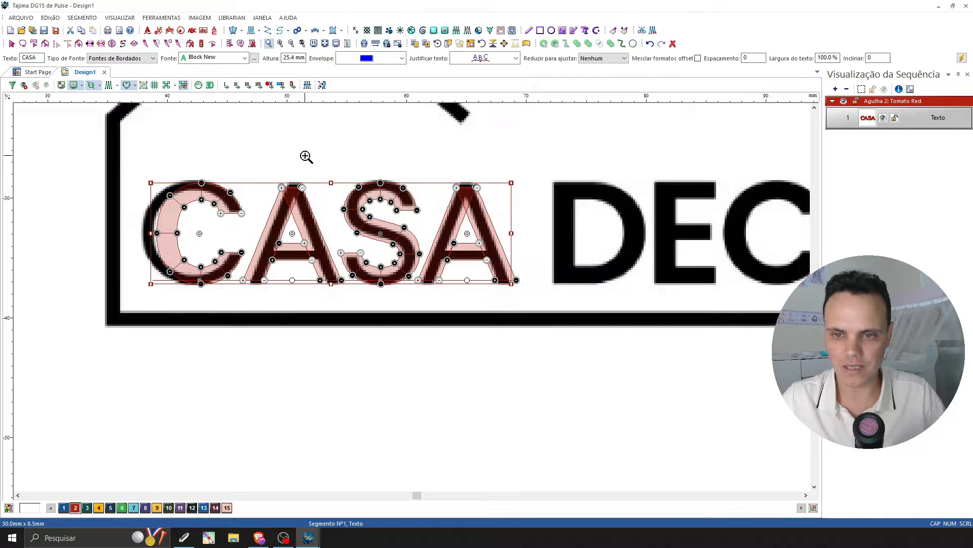
{"action": "left_click", "coordinate": [306, 156]}
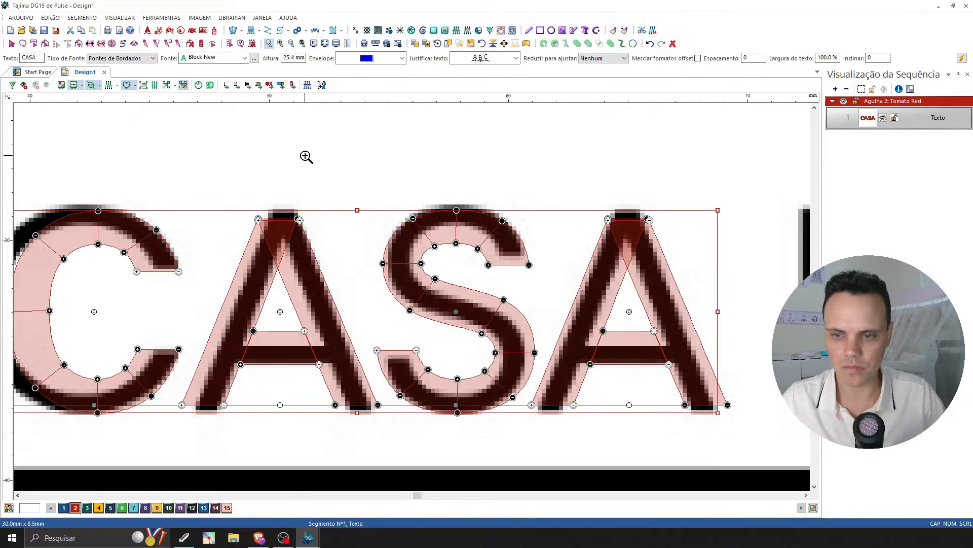
{"action": "key", "text": "Escape"}
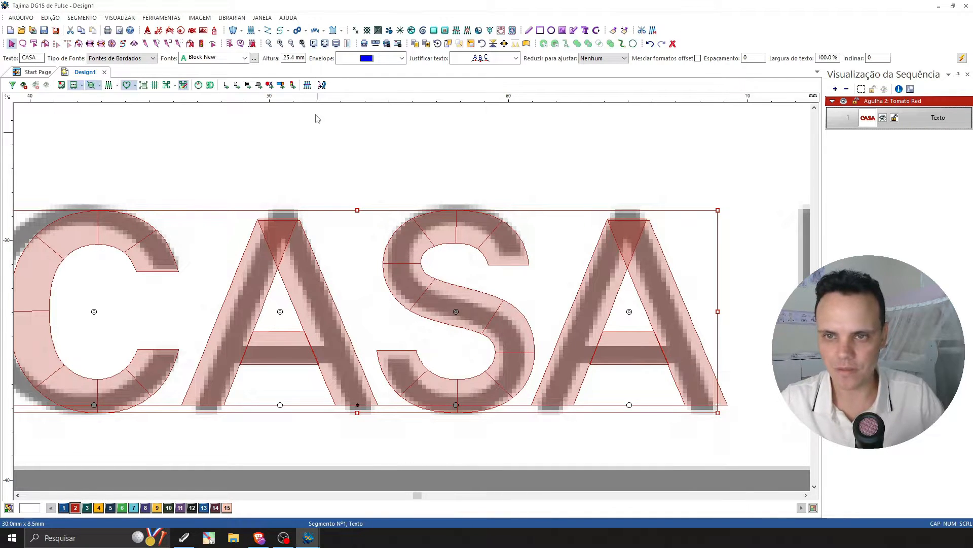
{"action": "left_click", "coordinate": [292, 45]}
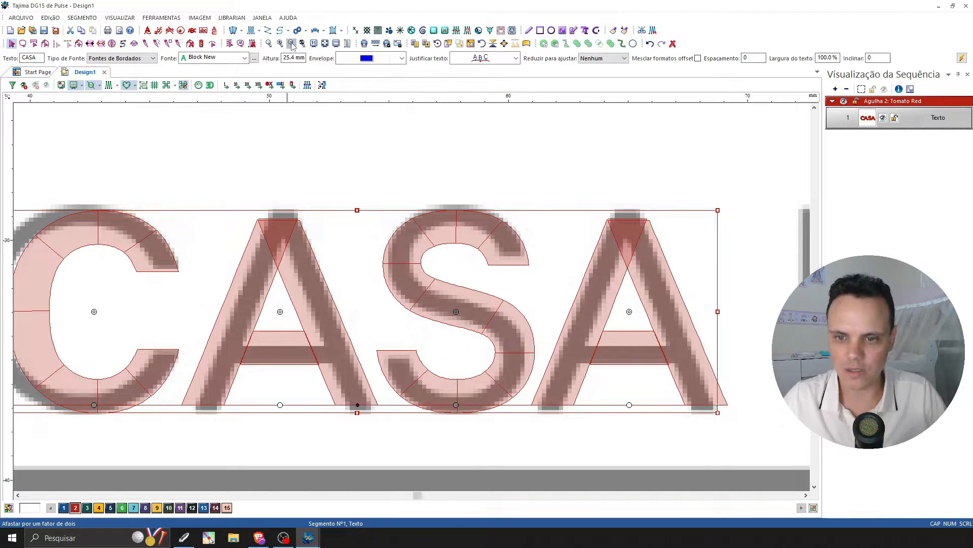
{"action": "left_click", "coordinate": [292, 44]}
{"action": "left_click", "coordinate": [505, 196]}
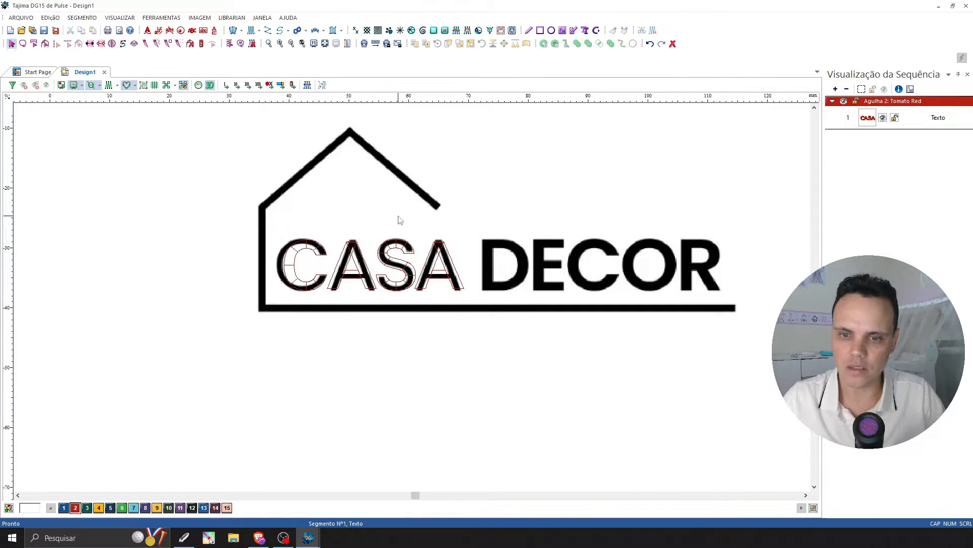
{"action": "left_click", "coordinate": [109, 86]}
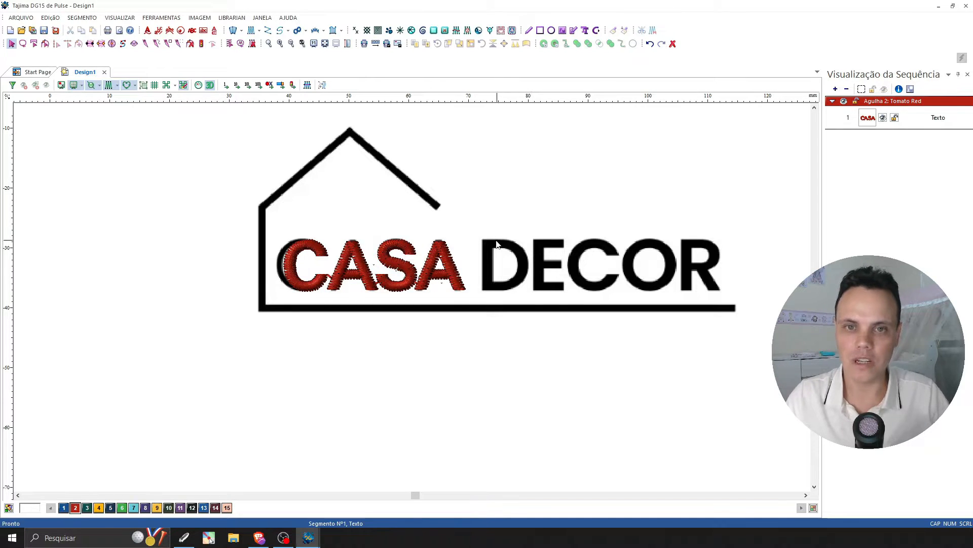
Paste a copy of the CASA lettering, try it over the word DECOR, and delete the copy.
{"action": "left_click", "coordinate": [439, 246]}
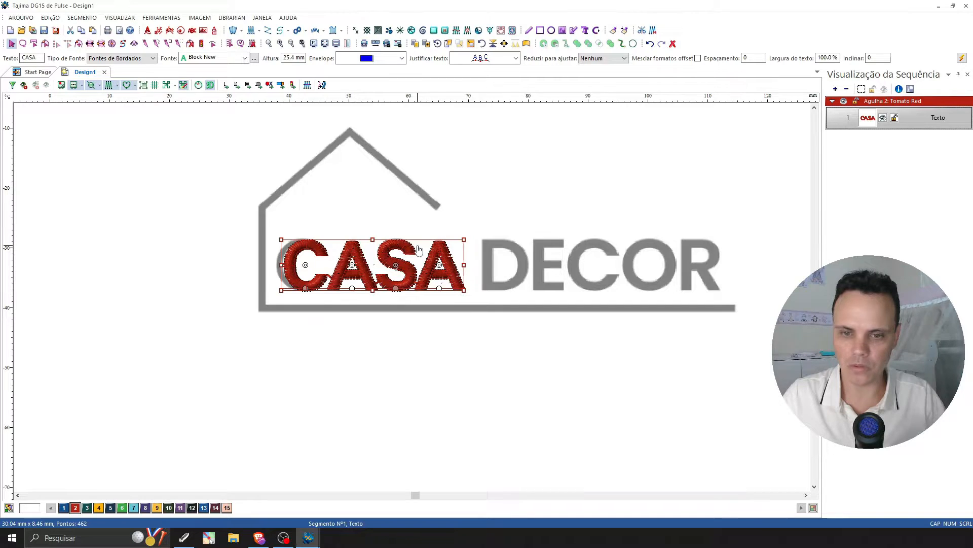
{"action": "key", "text": "ctrl+v"}
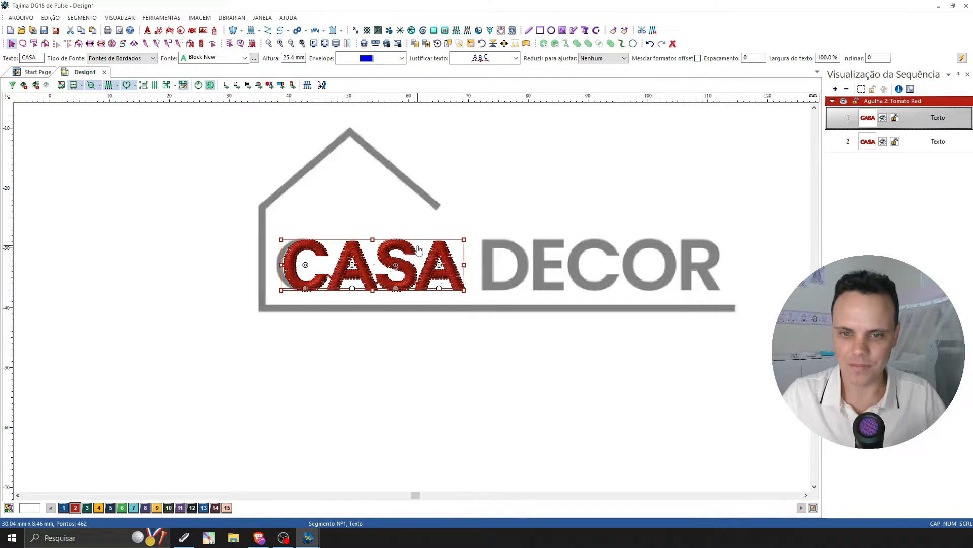
{"action": "left_click_drag", "start_coordinate": [420, 259], "coordinate": [433, 331]}
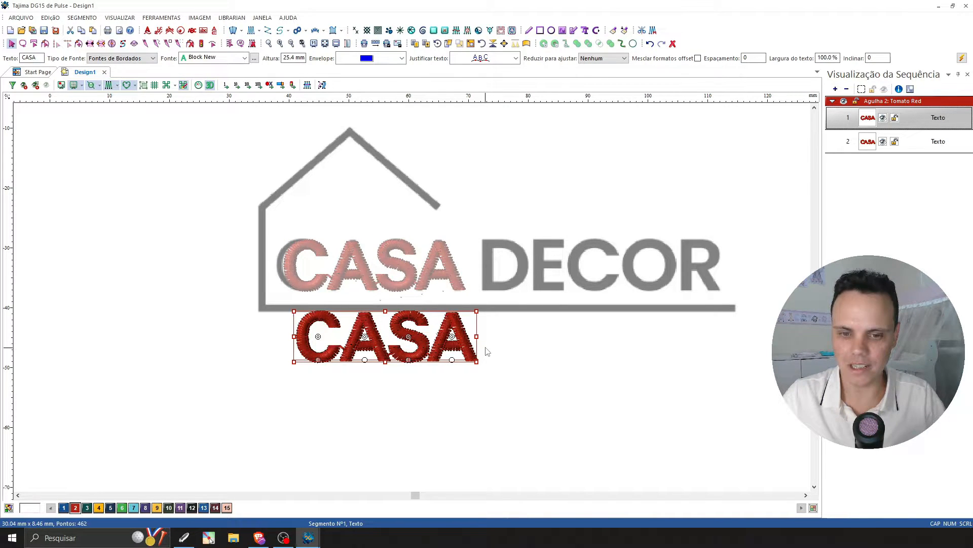
{"action": "left_click_drag", "start_coordinate": [434, 334], "coordinate": [624, 268]}
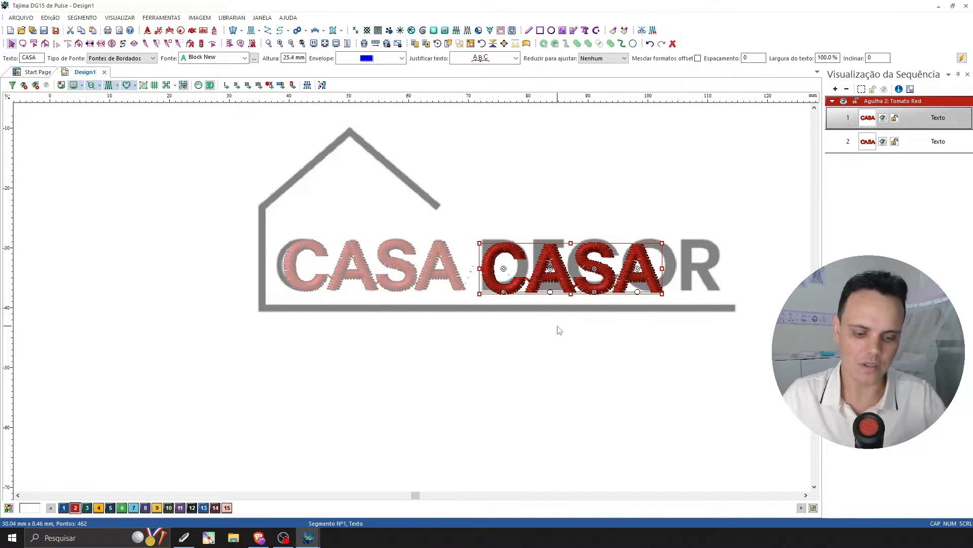
{"action": "key", "text": "Delete"}
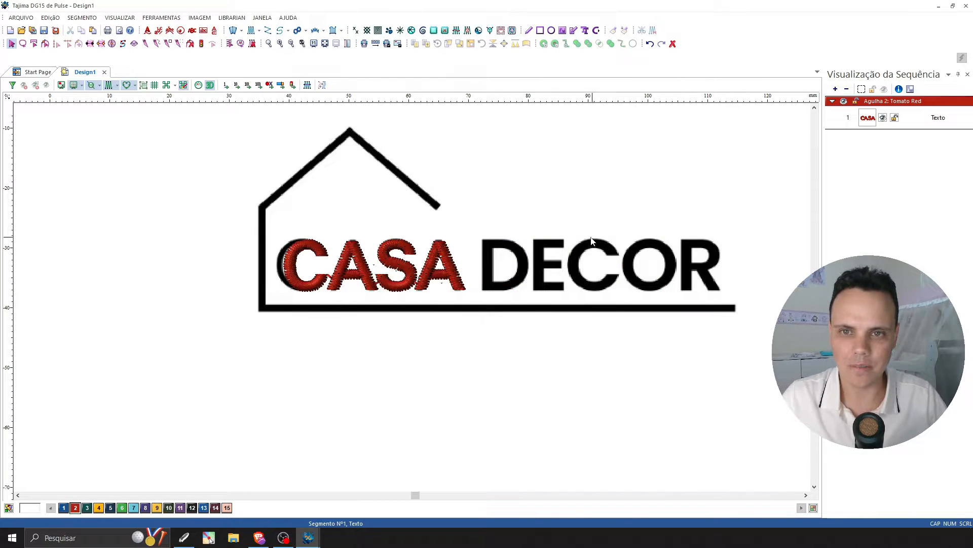
Duplicate the CASA lettering and place the copy over the word DECOR, level with the original.
{"action": "left_click", "coordinate": [459, 280]}
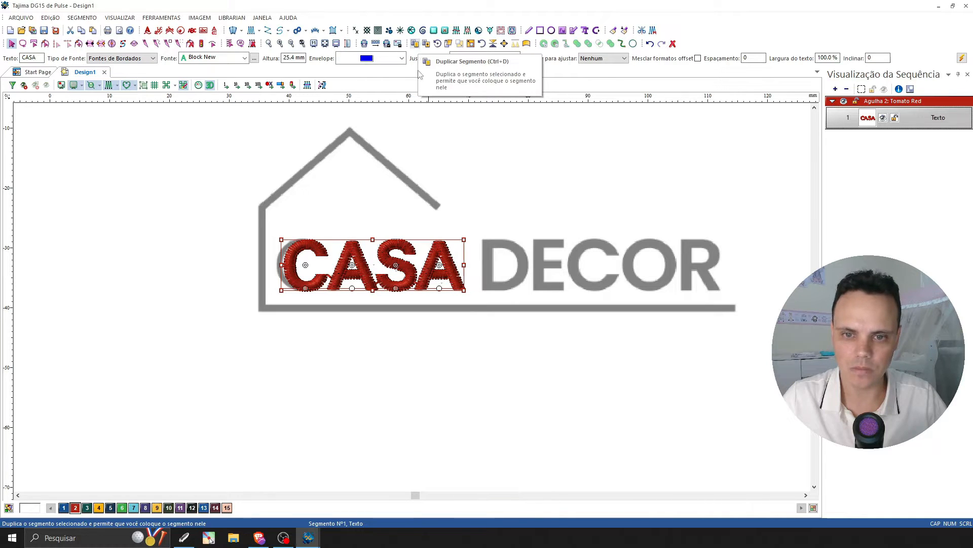
{"action": "left_click", "coordinate": [475, 231]}
{"action": "left_click", "coordinate": [446, 245]}
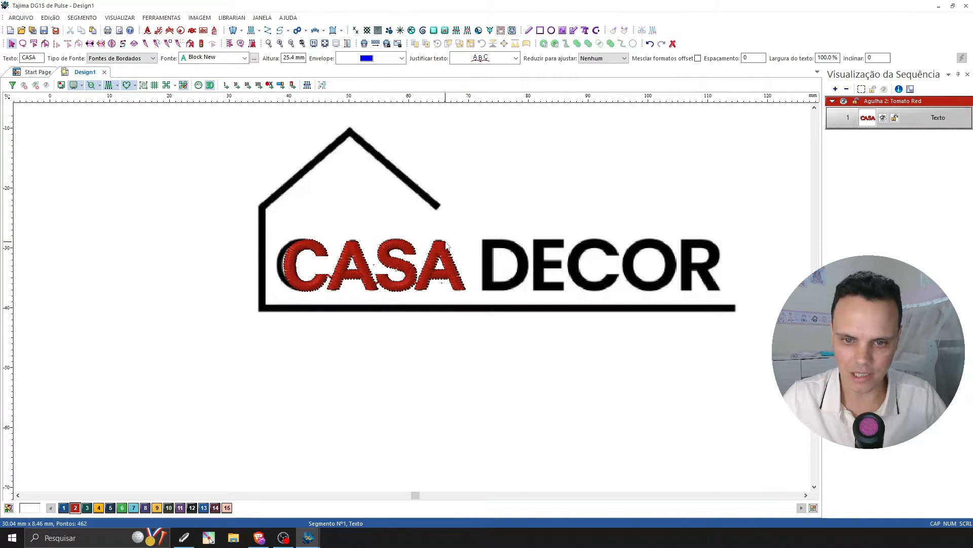
{"action": "left_click", "coordinate": [415, 44]}
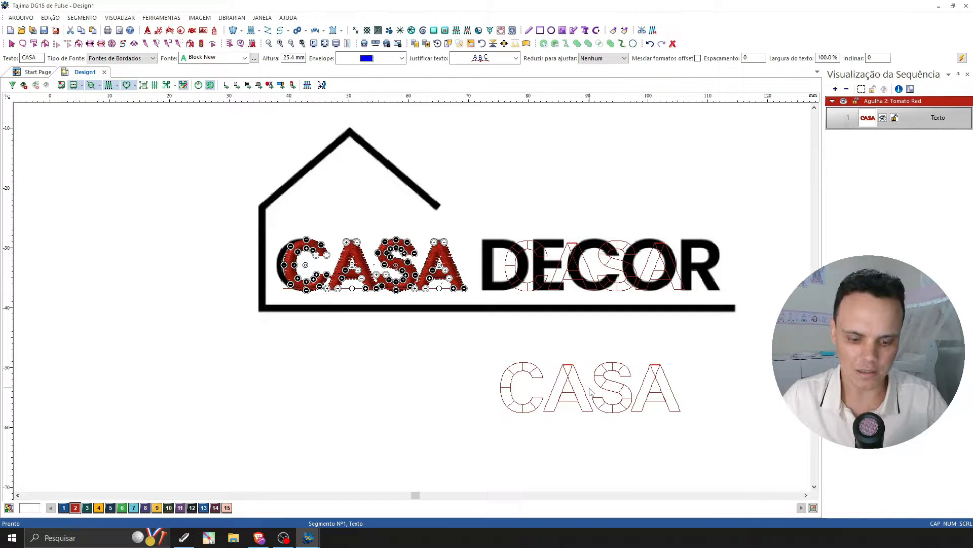
{"action": "key", "text": "Return"}
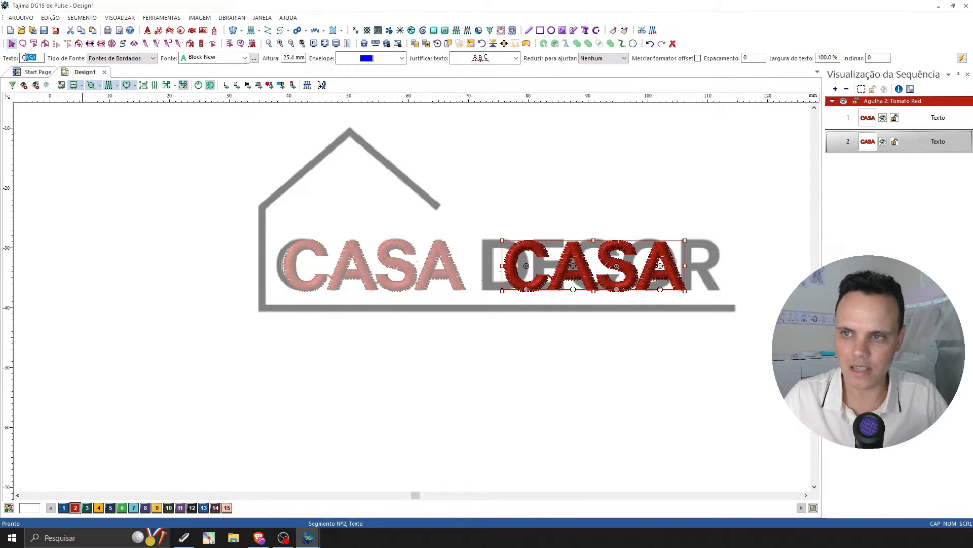
Change the duplicated lettering's text to DECOR and deselect it.
{"action": "type", "text": "DECO"}
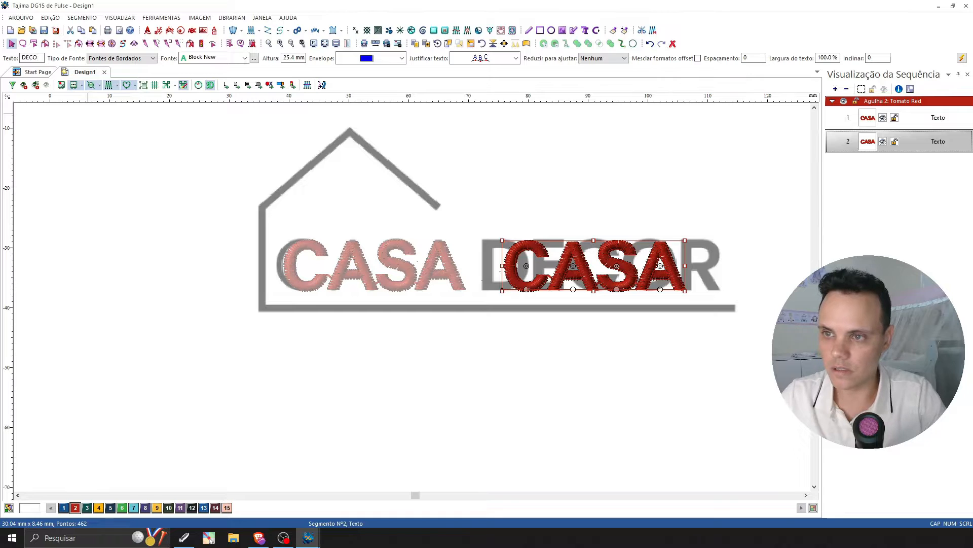
{"action": "type", "text": "R"}
{"action": "key", "text": "Return"}
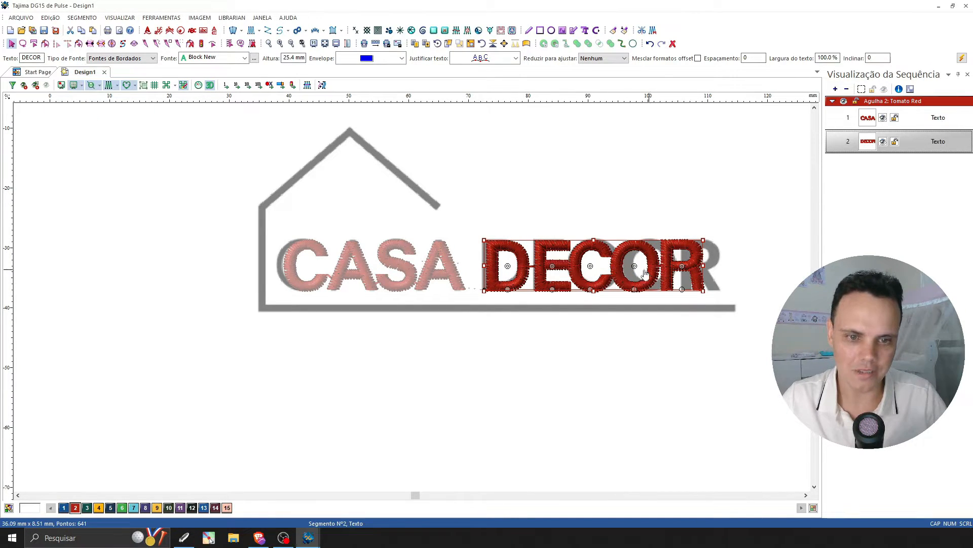
{"action": "left_click", "coordinate": [724, 327]}
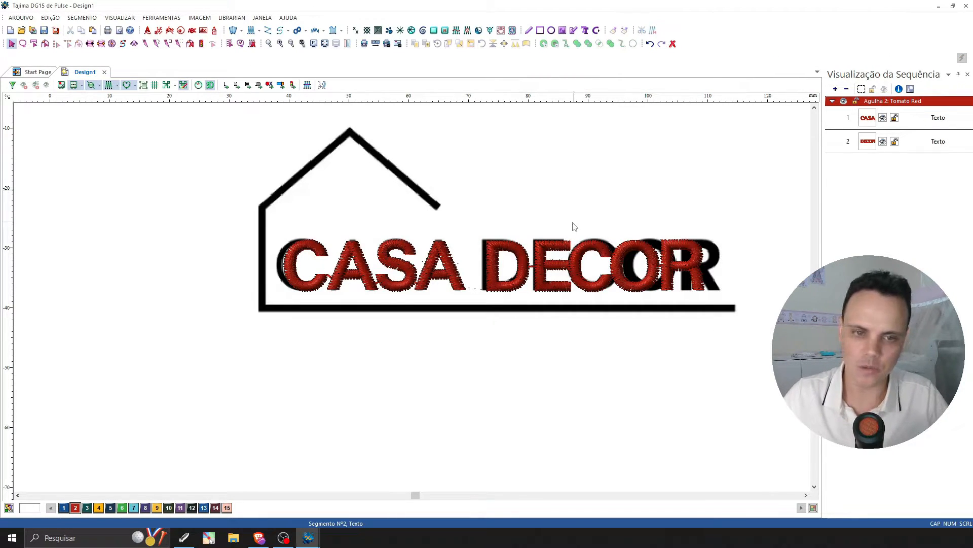
Turn off the 3D view and the stitches so only the DECOR lettering's outlines show over the logo.
{"action": "key", "text": "z"}
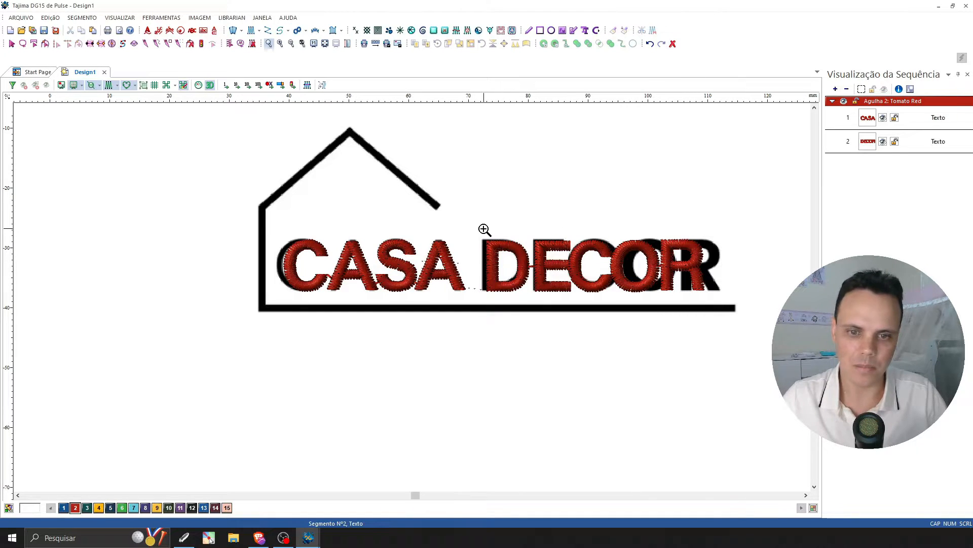
{"action": "left_click_drag", "start_coordinate": [467, 222], "coordinate": [736, 301]}
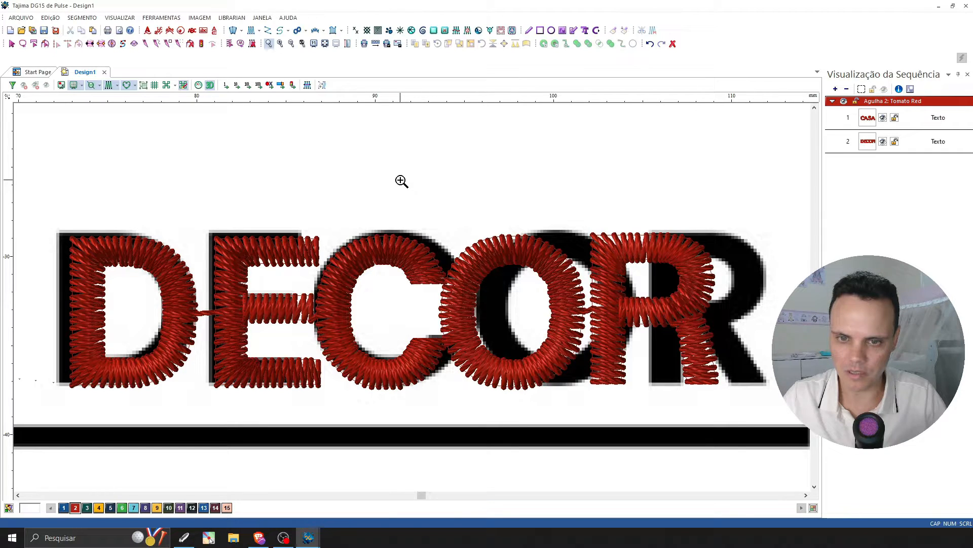
{"action": "key", "text": "Escape"}
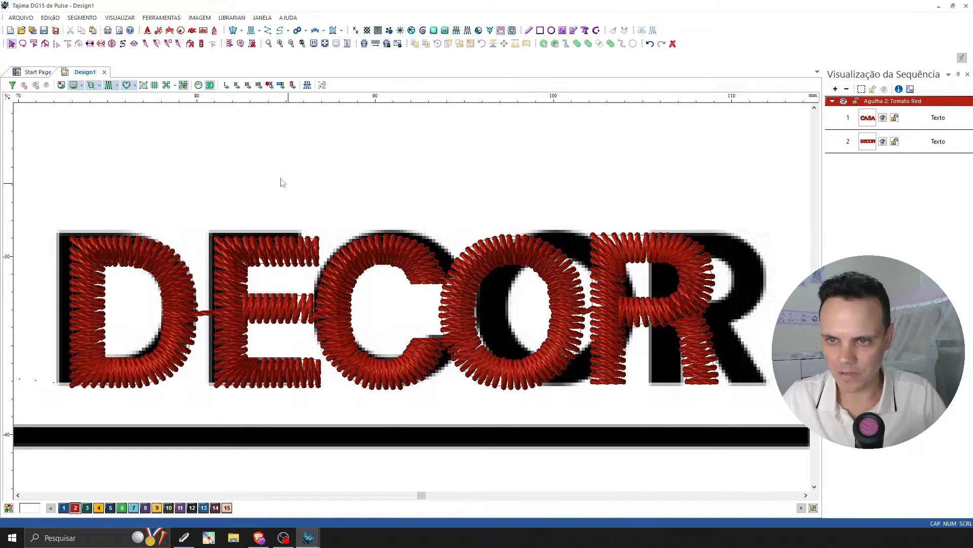
{"action": "left_click", "coordinate": [209, 84]}
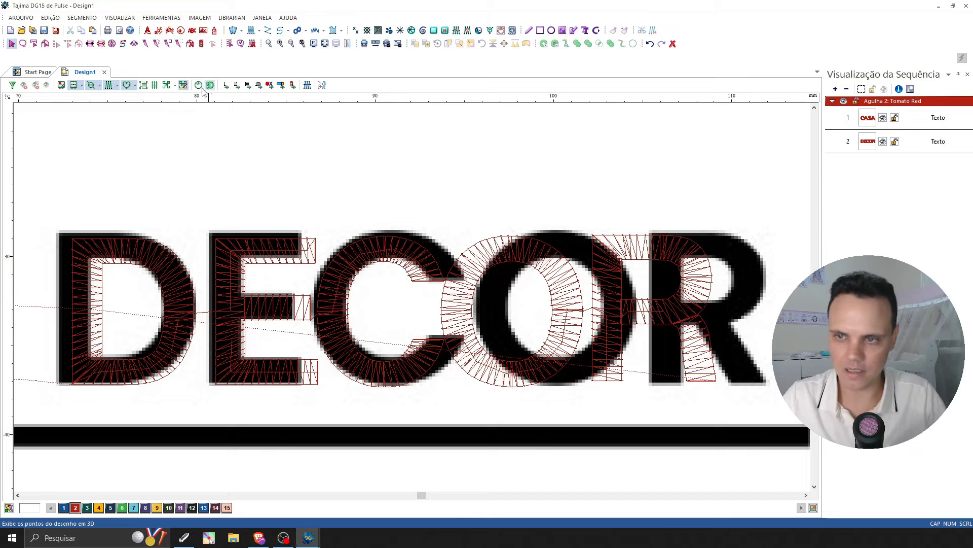
{"action": "left_click", "coordinate": [109, 86]}
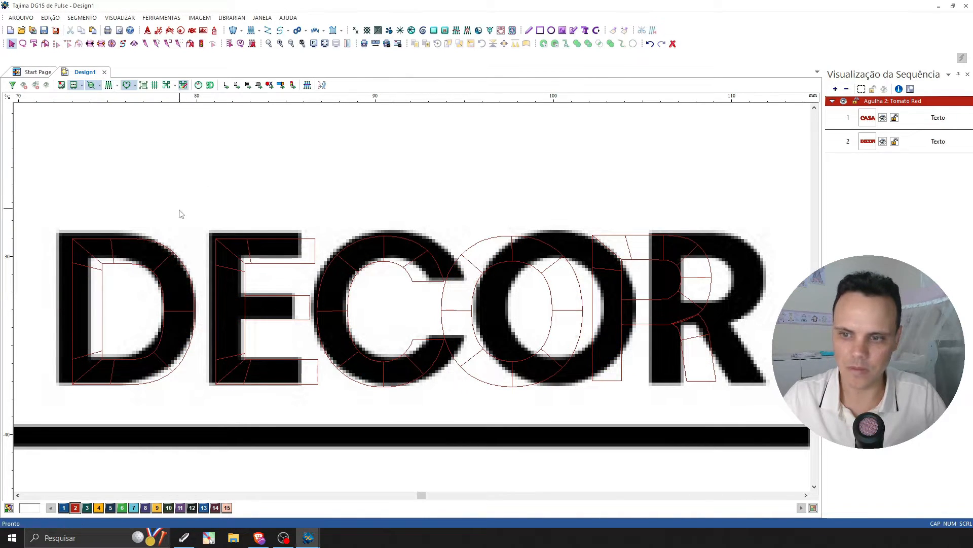
Shift the D, E and C of the DECOR lettering individually along the baseline onto their matching logo letters.
{"action": "left_click", "coordinate": [140, 241]}
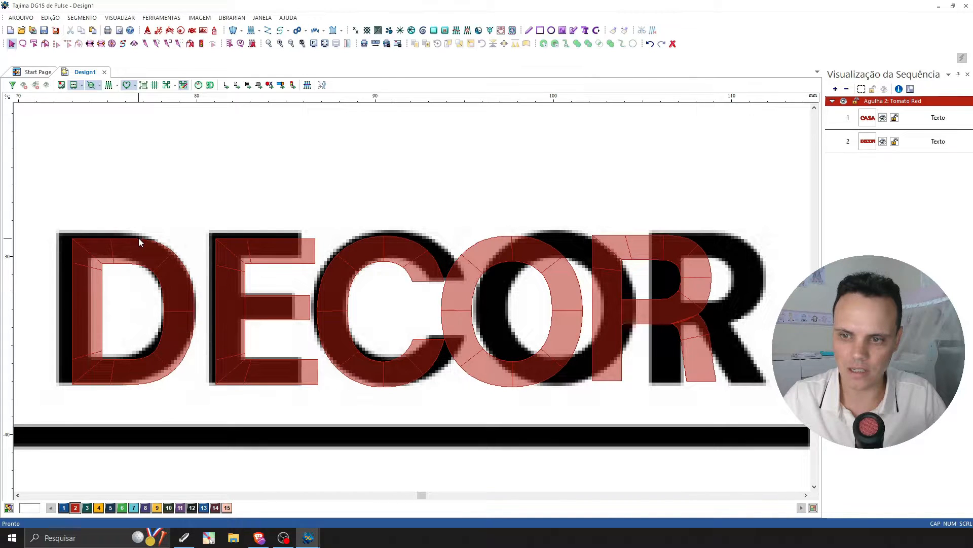
{"action": "left_click", "coordinate": [140, 241]}
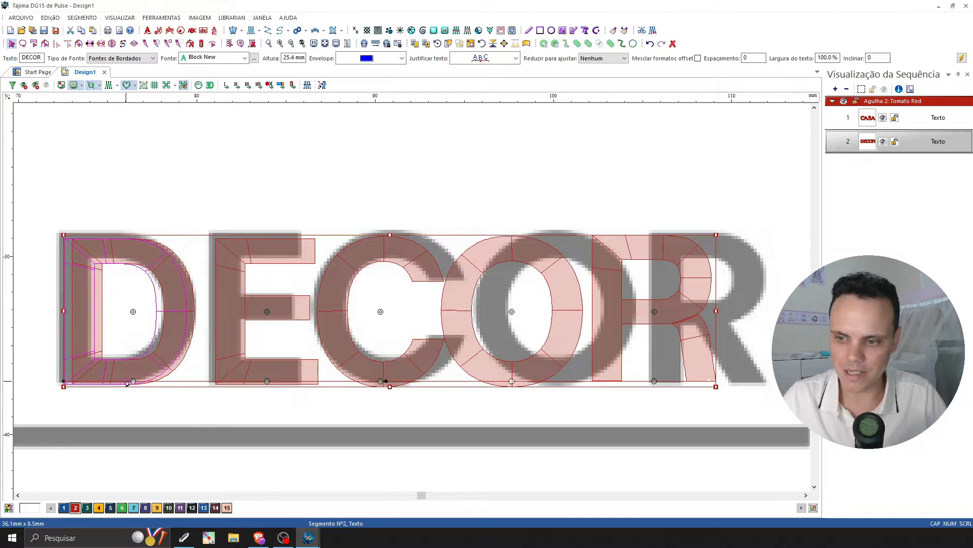
{"action": "left_click_drag", "start_coordinate": [127, 382], "coordinate": [126, 383]}
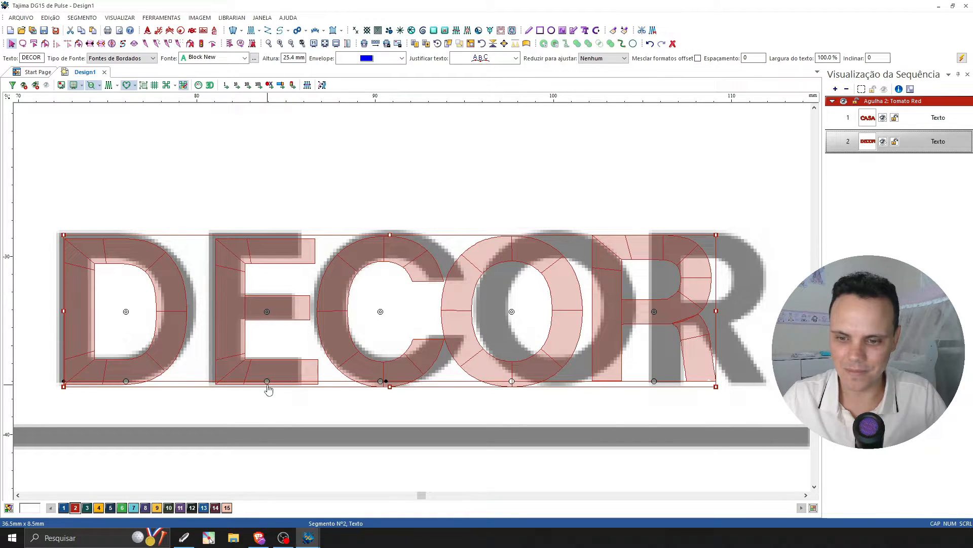
{"action": "left_click_drag", "start_coordinate": [267, 383], "coordinate": [257, 384]}
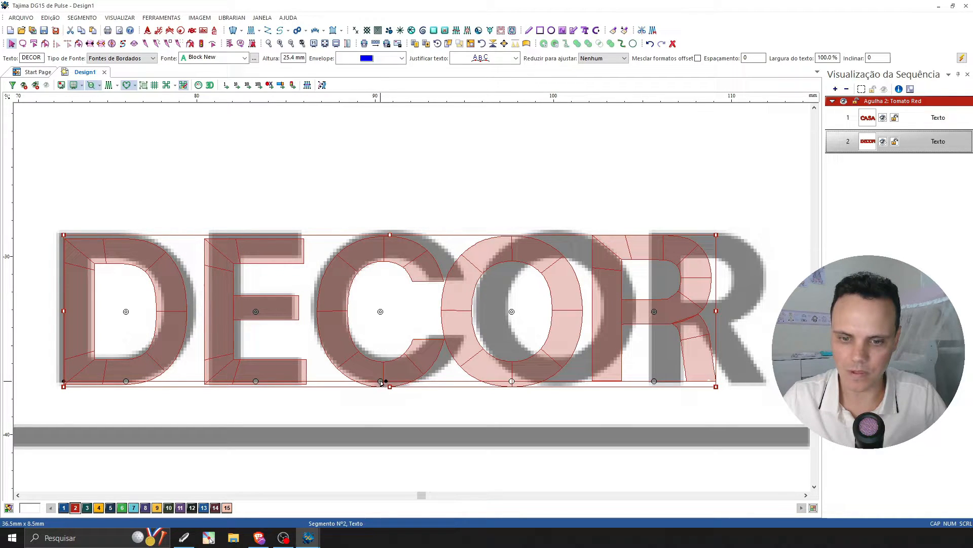
{"action": "left_click_drag", "start_coordinate": [381, 381], "coordinate": [386, 381]}
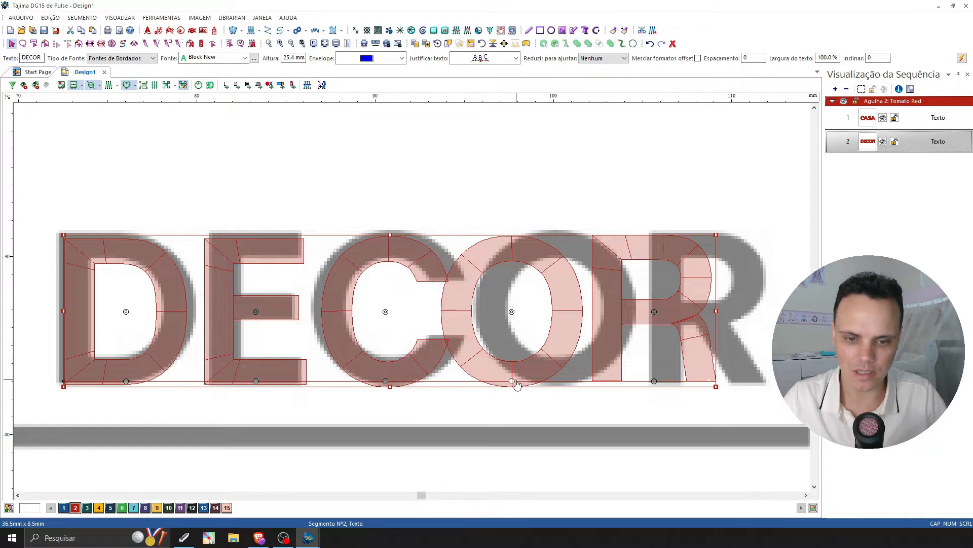
Undo the accidental move of the whole word, shift the O and R individually onto their logo letters, and deselect the lettering.
{"action": "left_click_drag", "start_coordinate": [513, 383], "coordinate": [537, 387]}
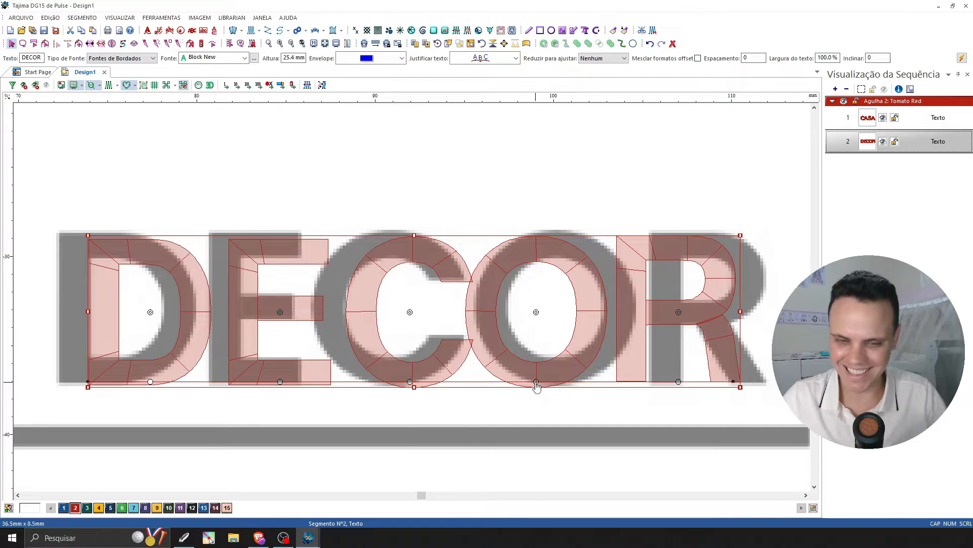
{"action": "key", "text": "ctrl+z"}
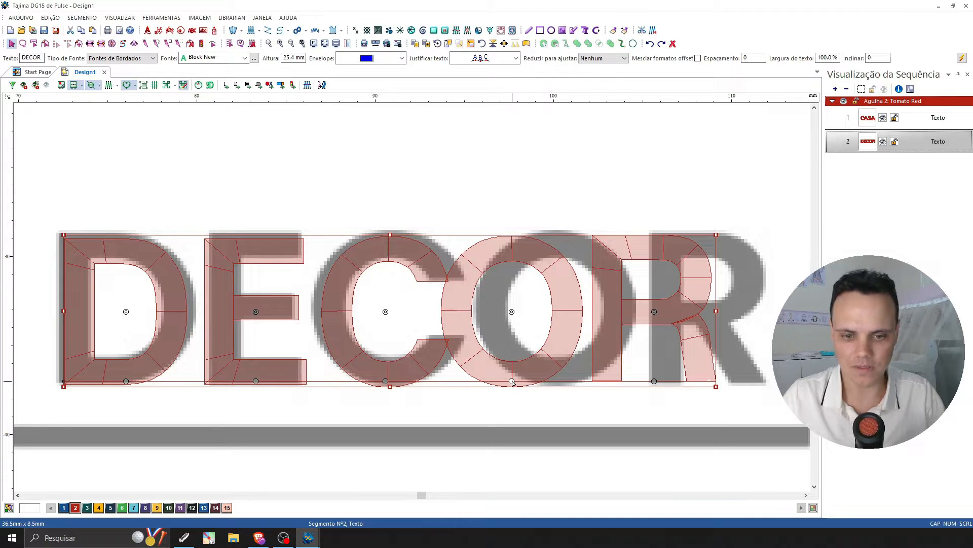
{"action": "left_click_drag", "start_coordinate": [513, 382], "coordinate": [557, 384]}
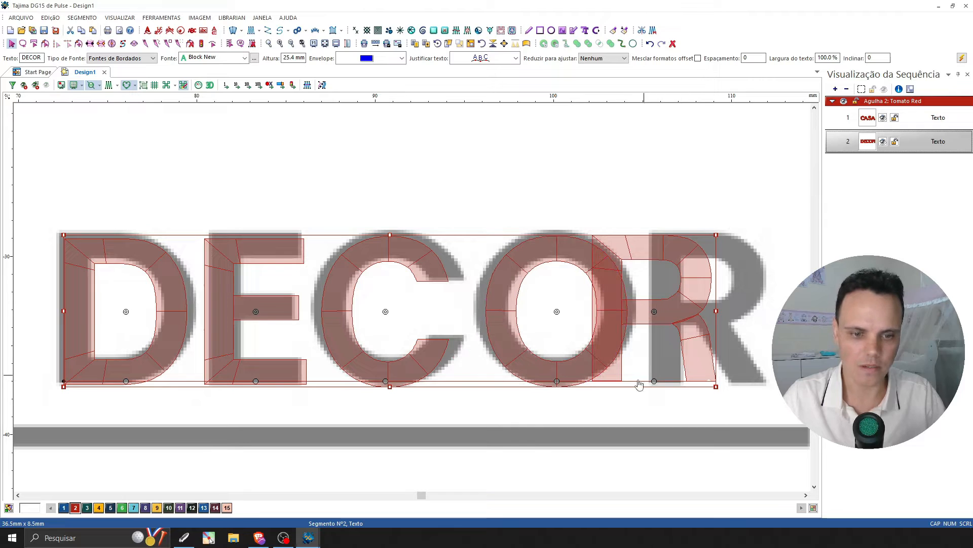
{"action": "left_click_drag", "start_coordinate": [655, 383], "coordinate": [725, 383]}
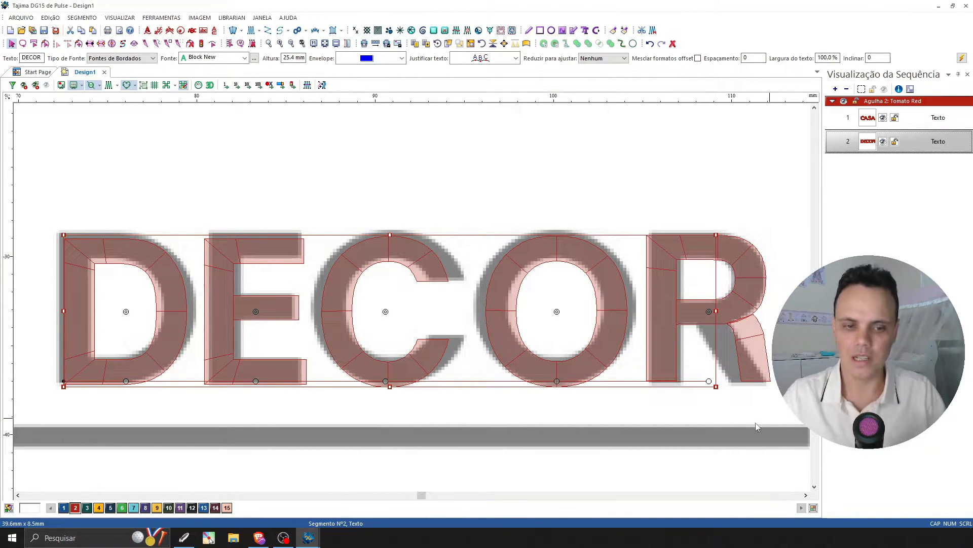
{"action": "left_click", "coordinate": [691, 211]}
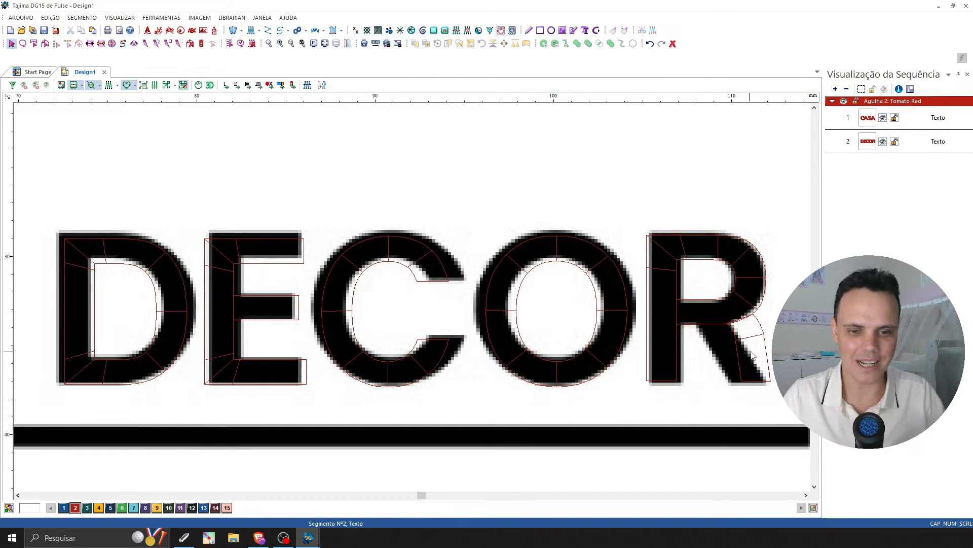
Compare the 3D stitches and the bare outlines of both words against the whole logo.
{"action": "left_click", "coordinate": [291, 44]}
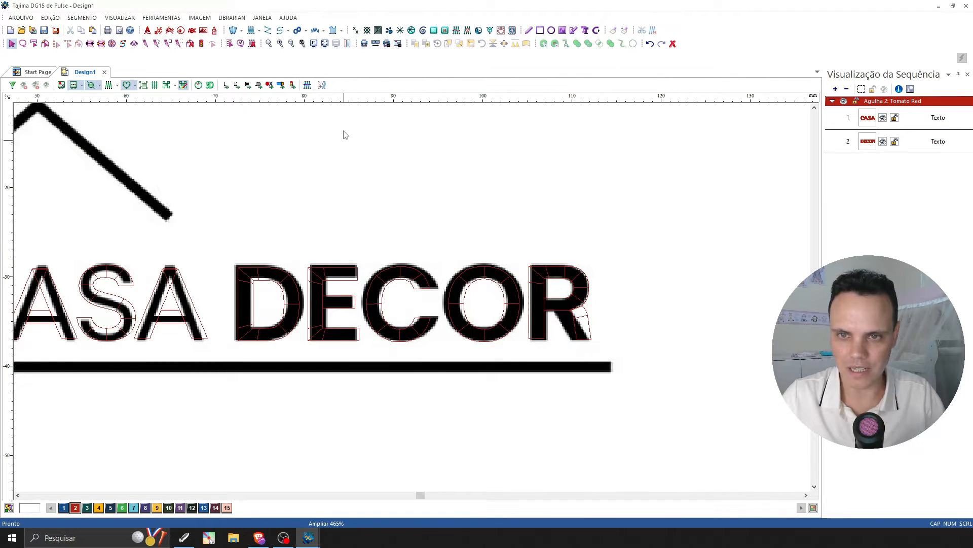
{"action": "left_click", "coordinate": [325, 44]}
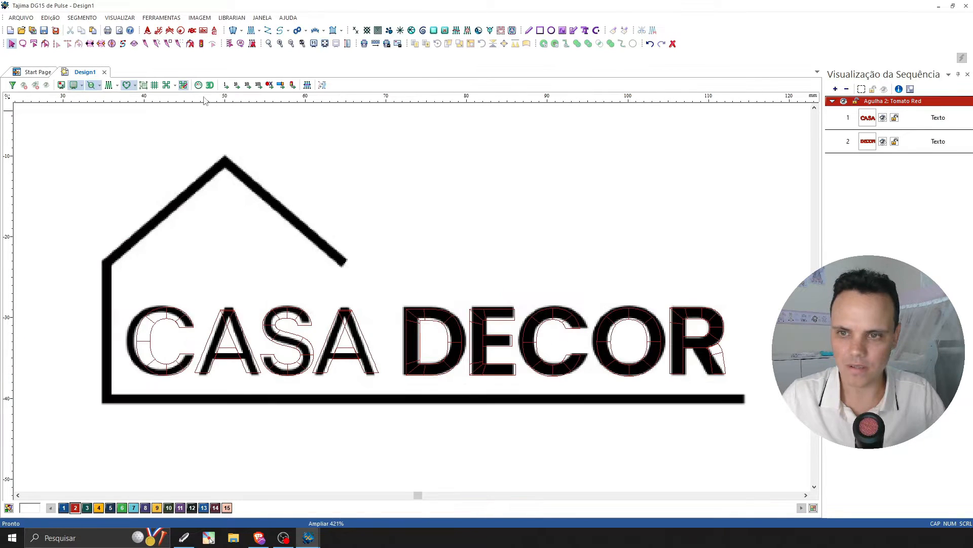
{"action": "left_click", "coordinate": [109, 84]}
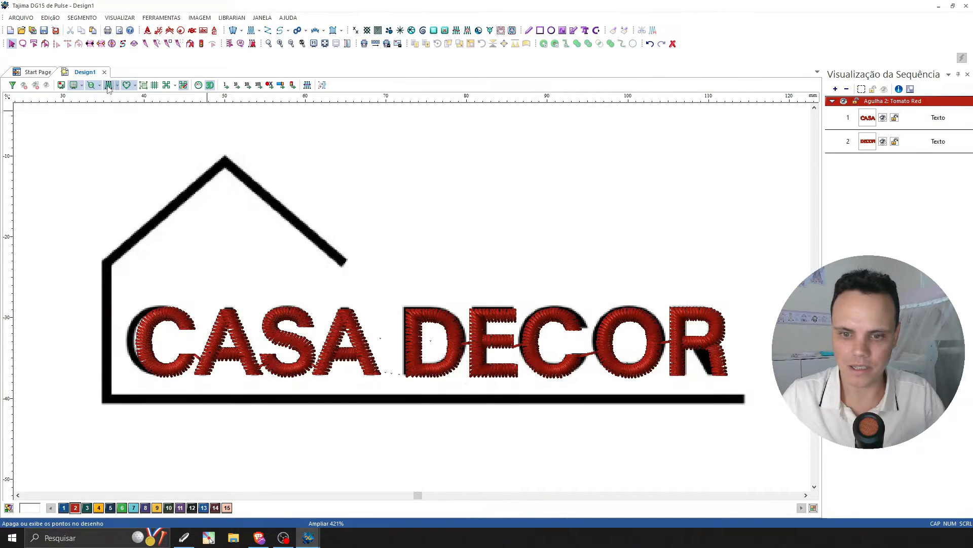
{"action": "key", "text": "s"}
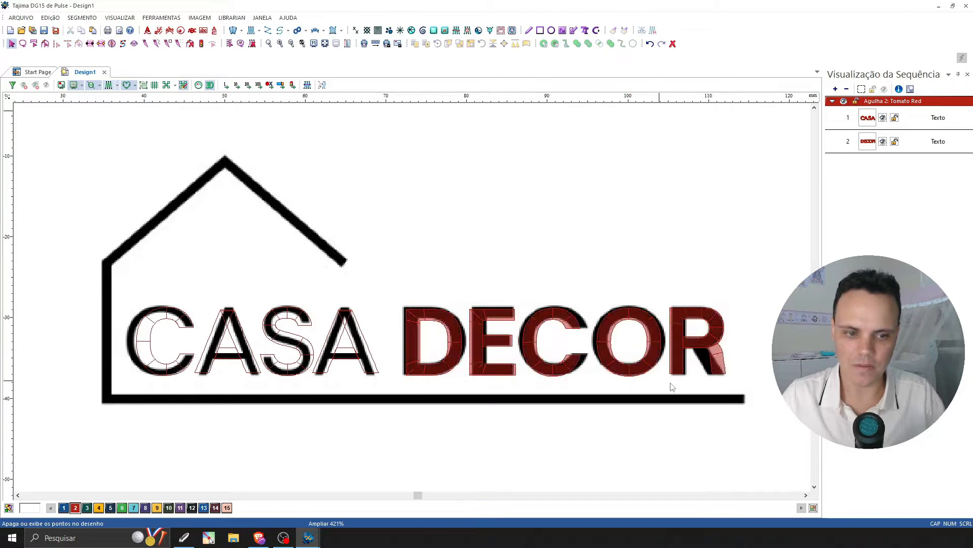
Examine closely how the R of DECOR fits the logo letter and select the DECOR lettering.
{"action": "left_click", "coordinate": [806, 495]}
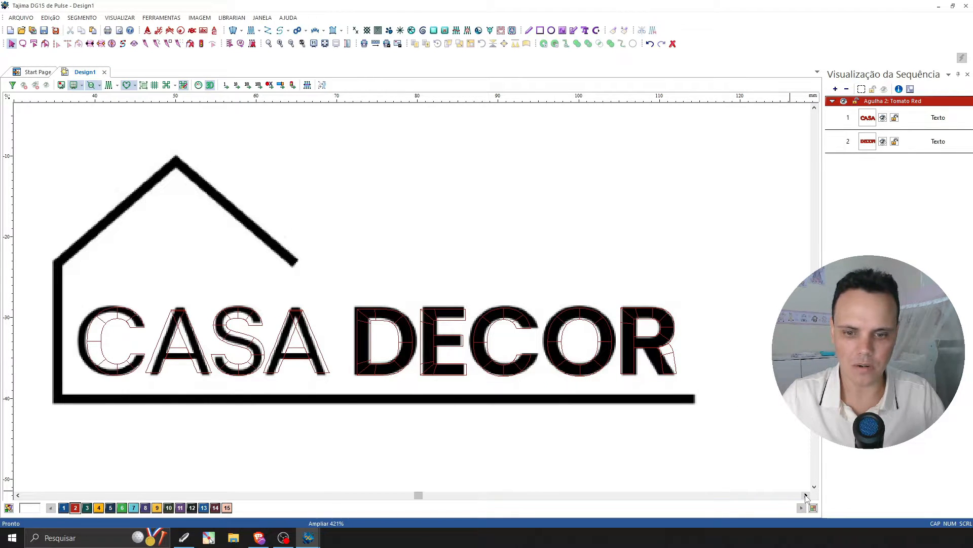
{"action": "double_click", "coordinate": [806, 495]}
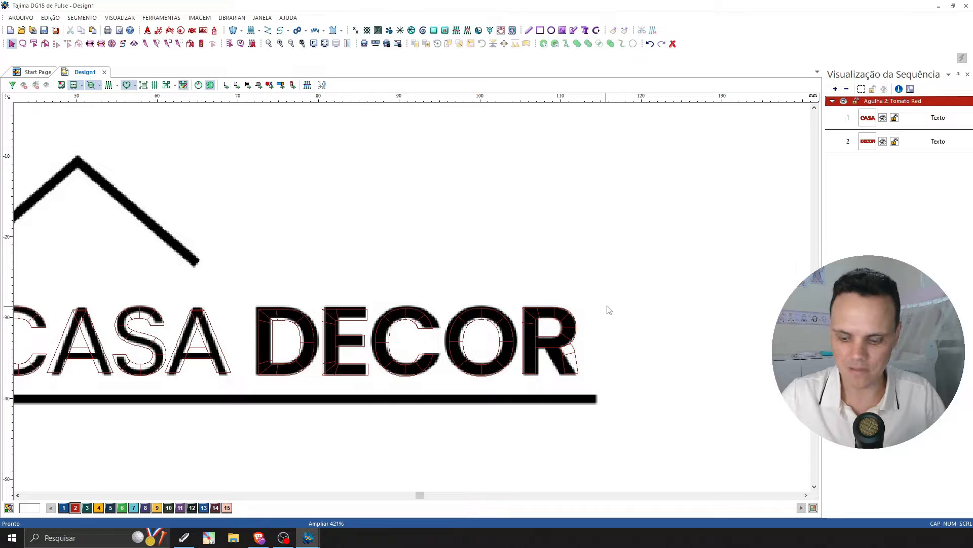
{"action": "key", "text": "z"}
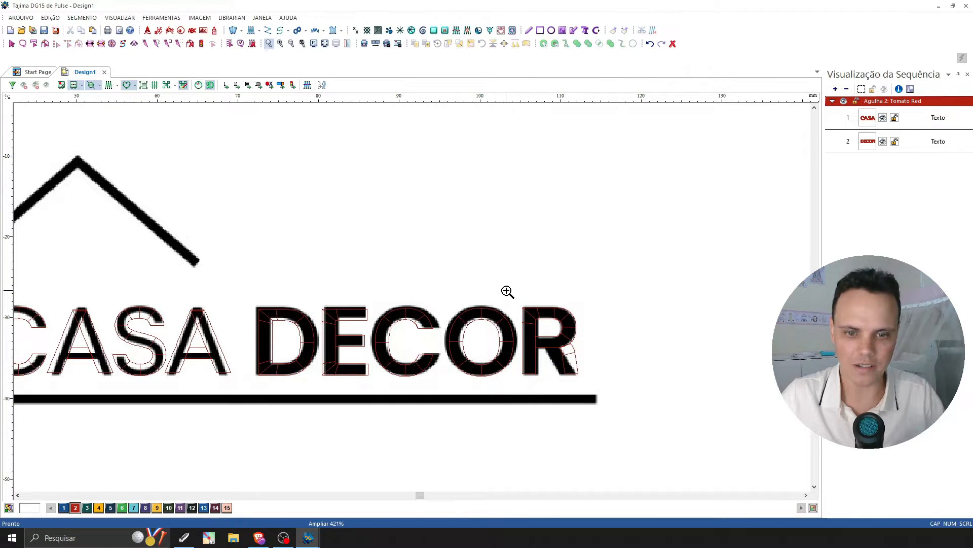
{"action": "left_click_drag", "start_coordinate": [507, 290], "coordinate": [595, 387]}
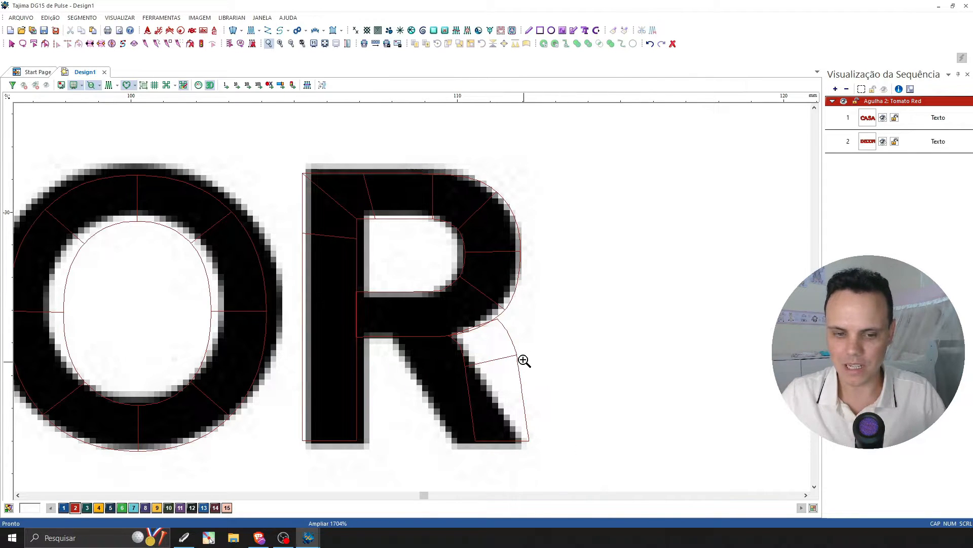
{"action": "key", "text": "Escape"}
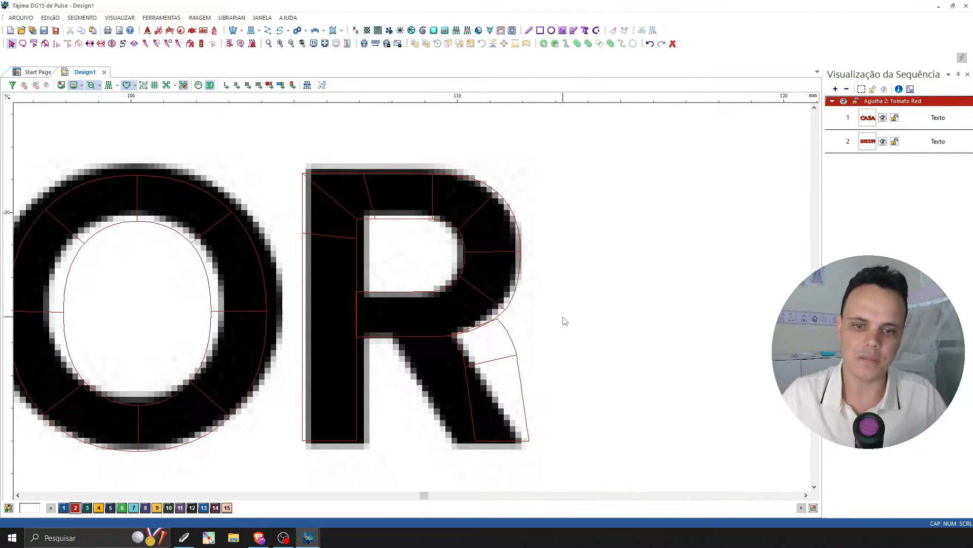
{"action": "left_click", "coordinate": [485, 184]}
{"action": "left_click", "coordinate": [486, 184]}
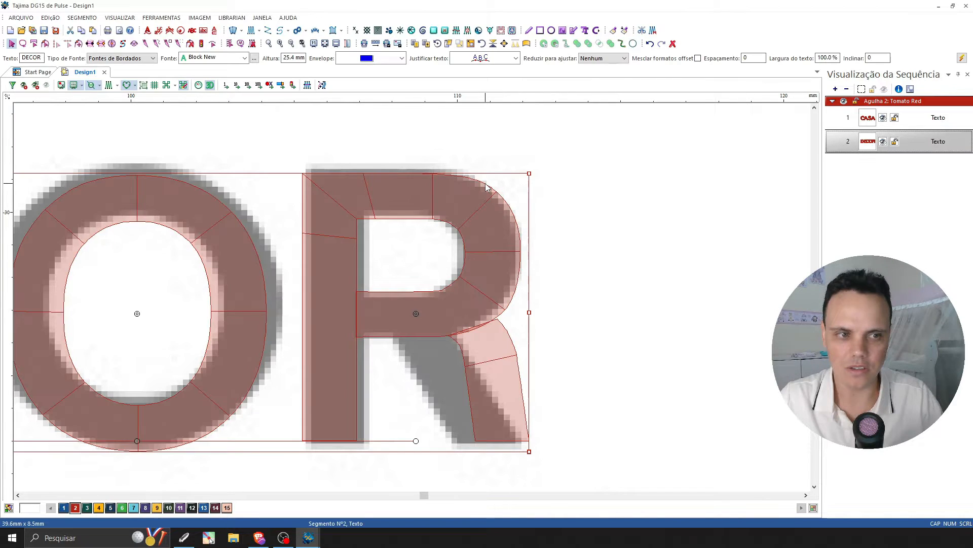
Select the DECOR lettering and convert it from text into individual stitch segments.
{"action": "left_click", "coordinate": [292, 45]}
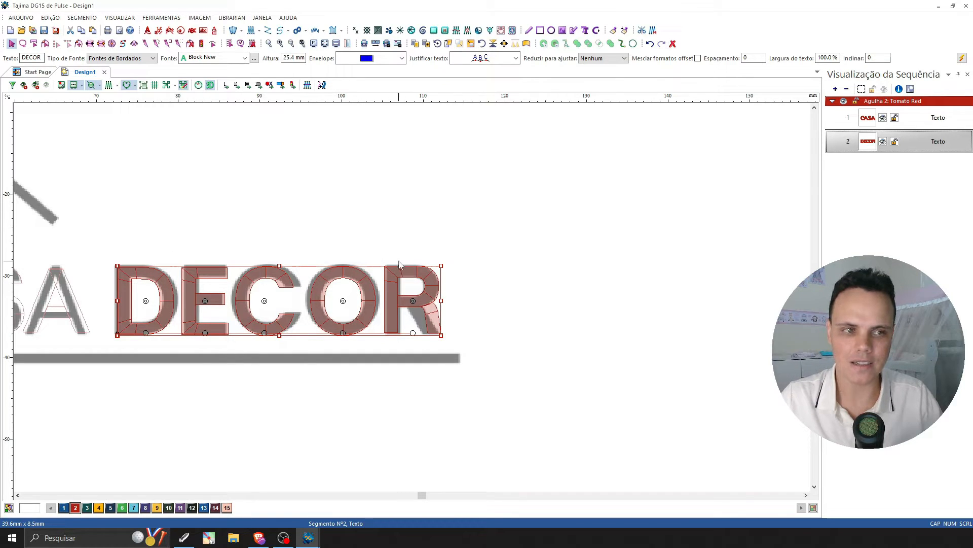
{"action": "left_click", "coordinate": [442, 220]}
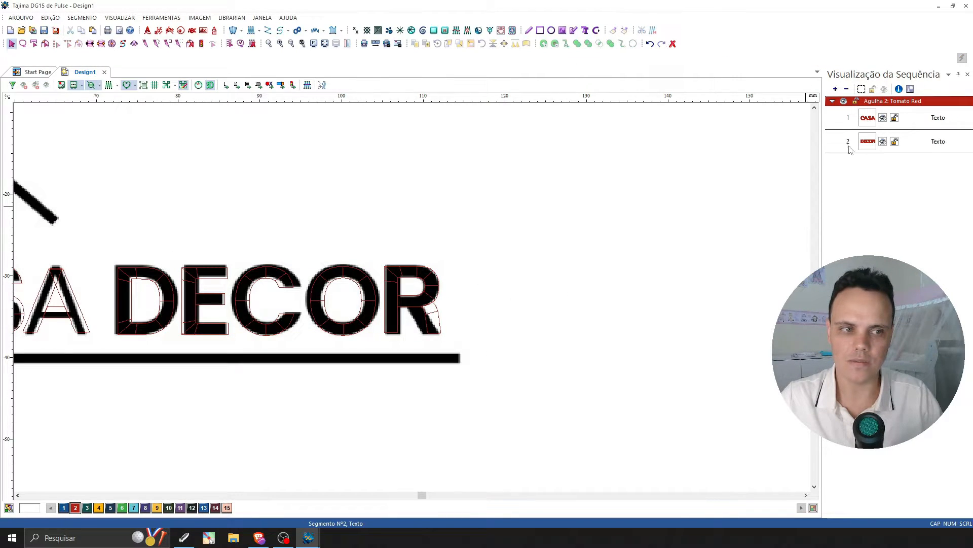
{"action": "left_click", "coordinate": [867, 122]}
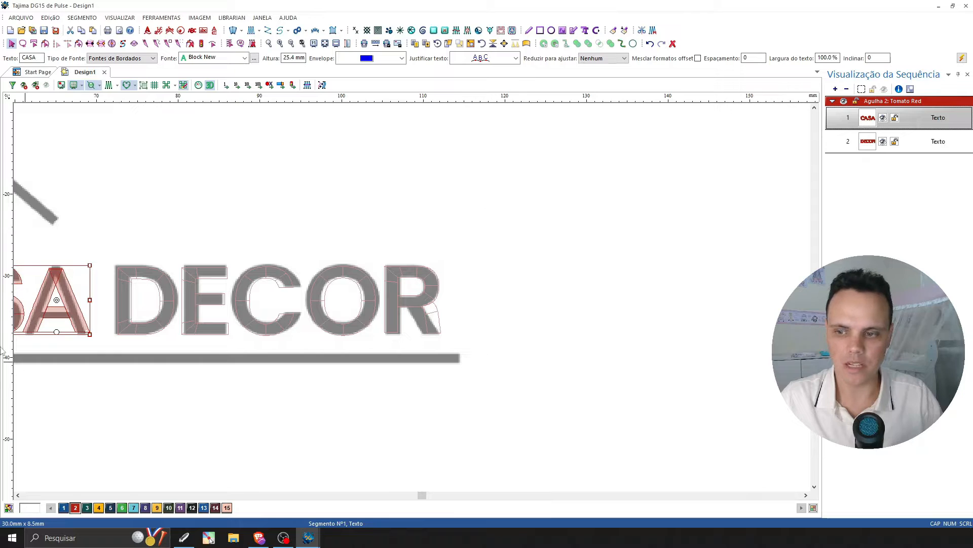
{"action": "left_click", "coordinate": [868, 145]}
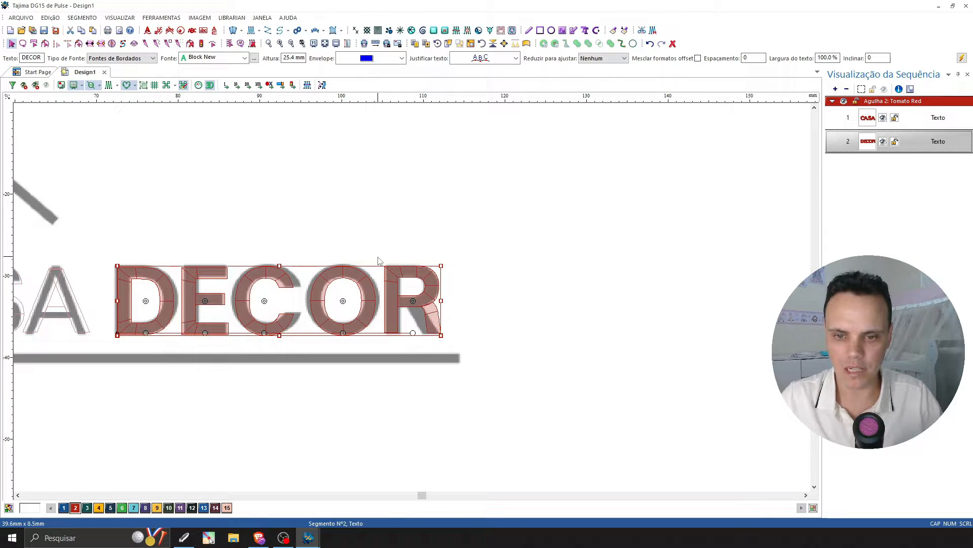
{"action": "left_click", "coordinate": [396, 235]}
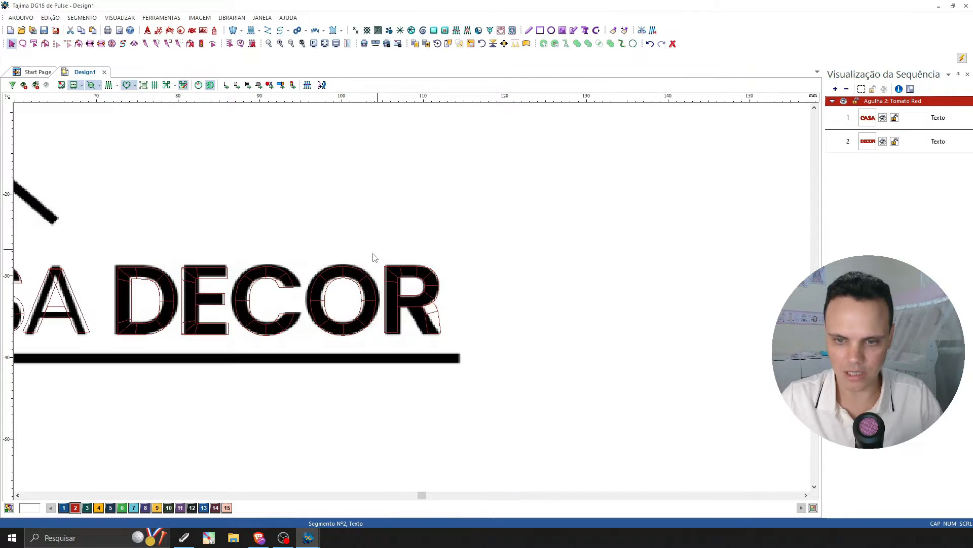
{"action": "left_click", "coordinate": [346, 267]}
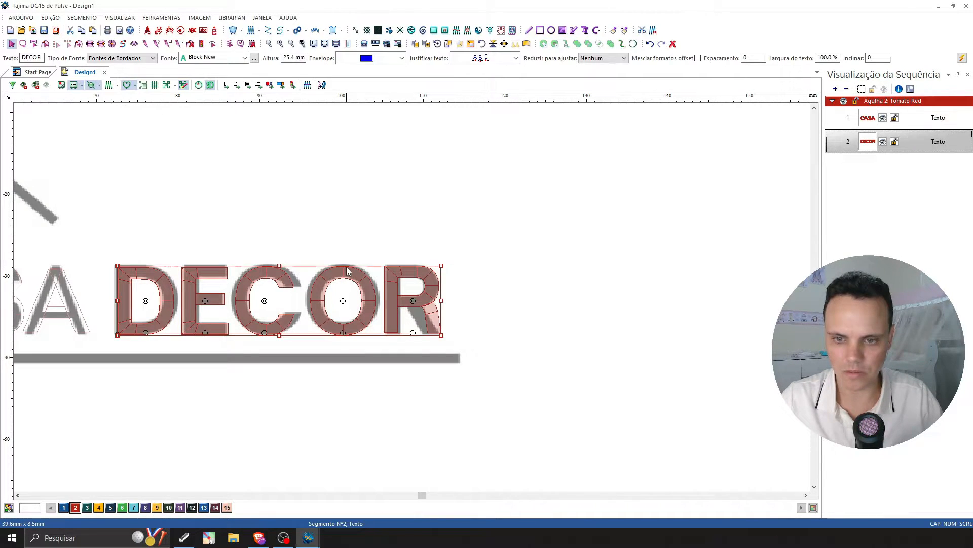
{"action": "right_click", "coordinate": [376, 274]}
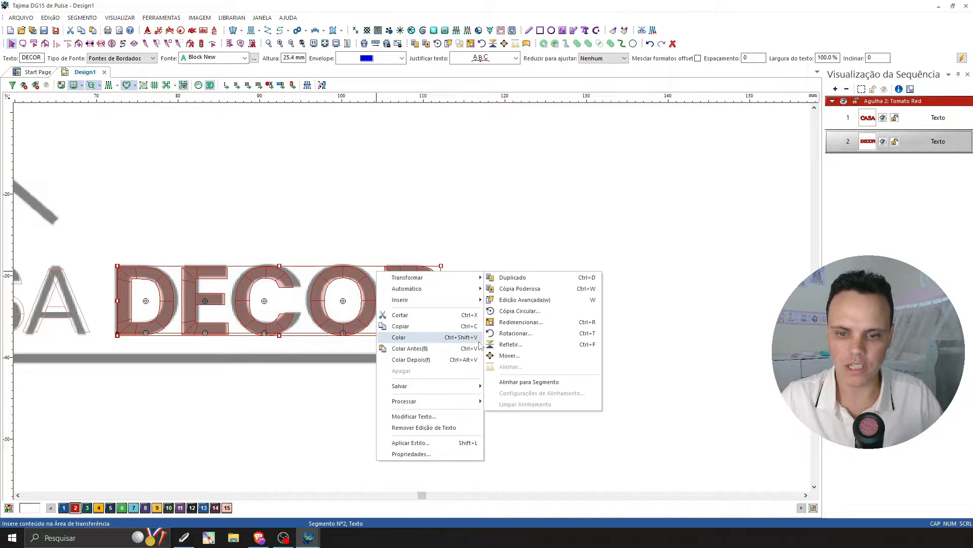
{"action": "mouse_move", "coordinate": [471, 406]}
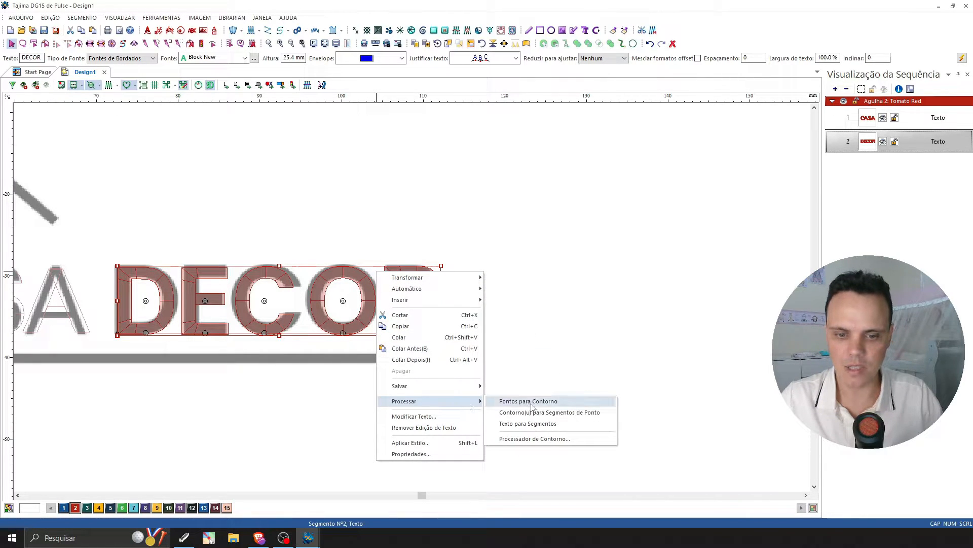
{"action": "left_click", "coordinate": [559, 427]}
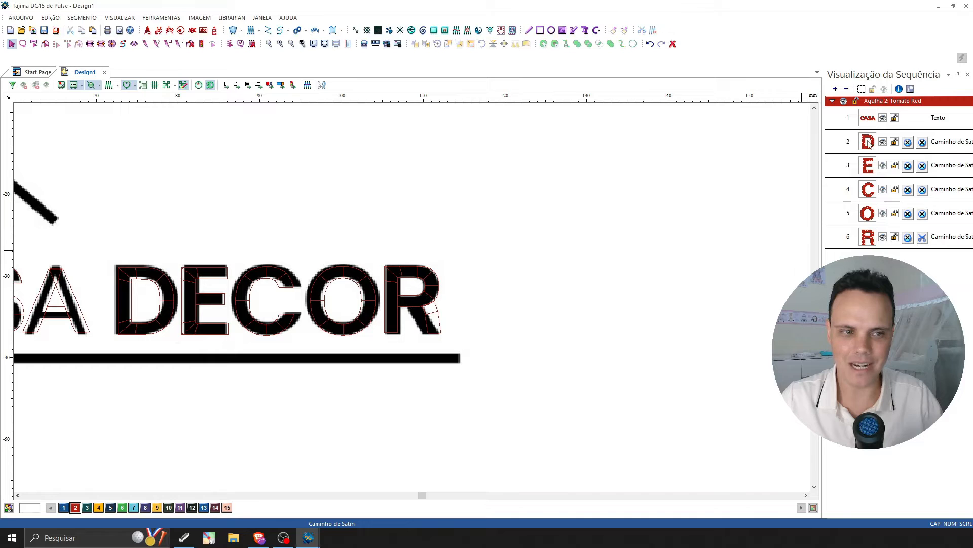
Inspect the converted DECOR letters as individual satin segments and as one group, leaving everything deselected.
{"action": "left_click", "coordinate": [868, 144]}
{"action": "left_click", "coordinate": [871, 168]}
{"action": "left_click", "coordinate": [873, 191]}
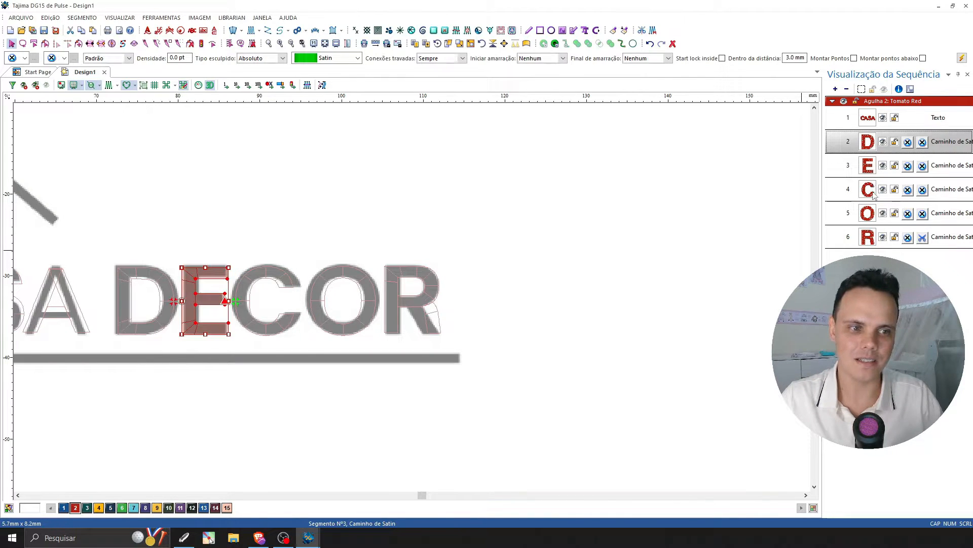
{"action": "left_click", "coordinate": [660, 289]}
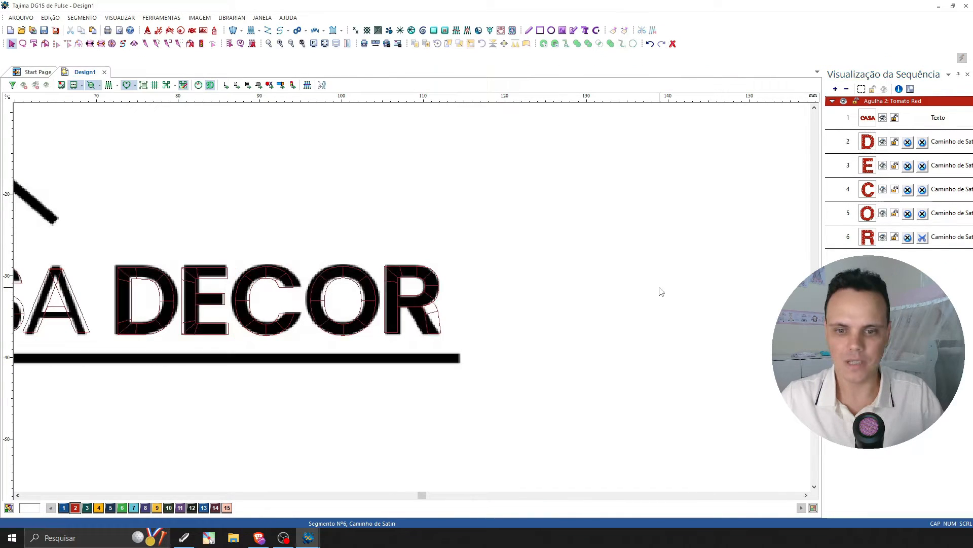
{"action": "left_click", "coordinate": [441, 334]}
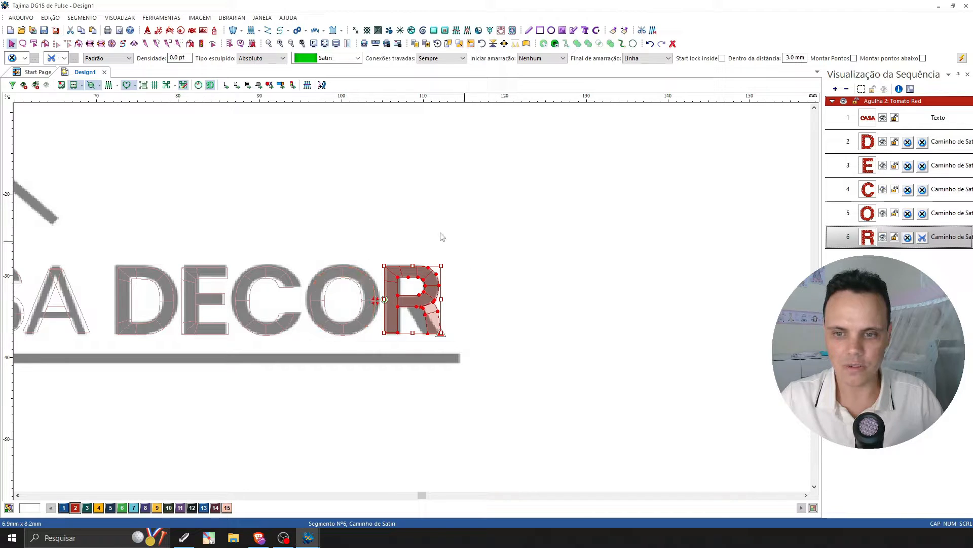
{"action": "left_click", "coordinate": [393, 226]}
{"action": "left_click_drag", "start_coordinate": [109, 236], "coordinate": [481, 357]}
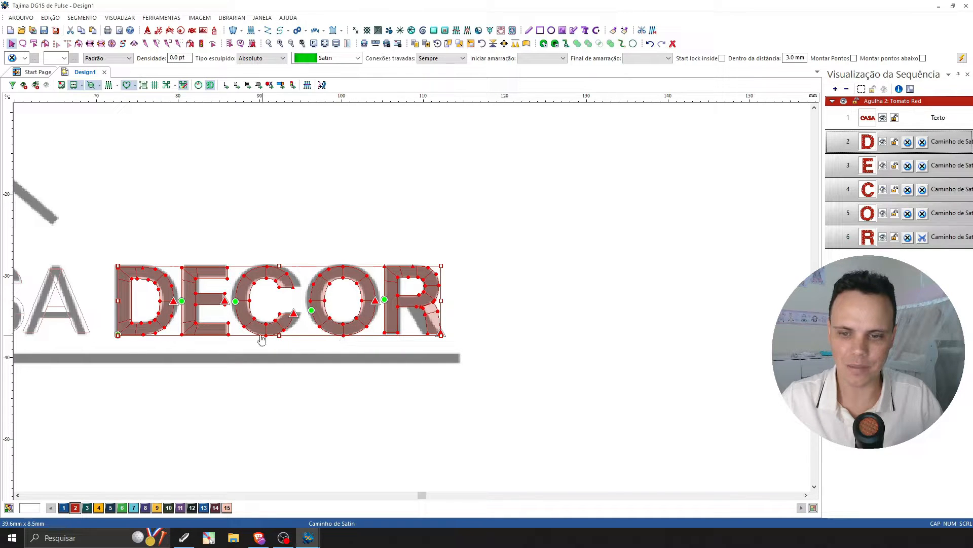
{"action": "left_click", "coordinate": [368, 361]}
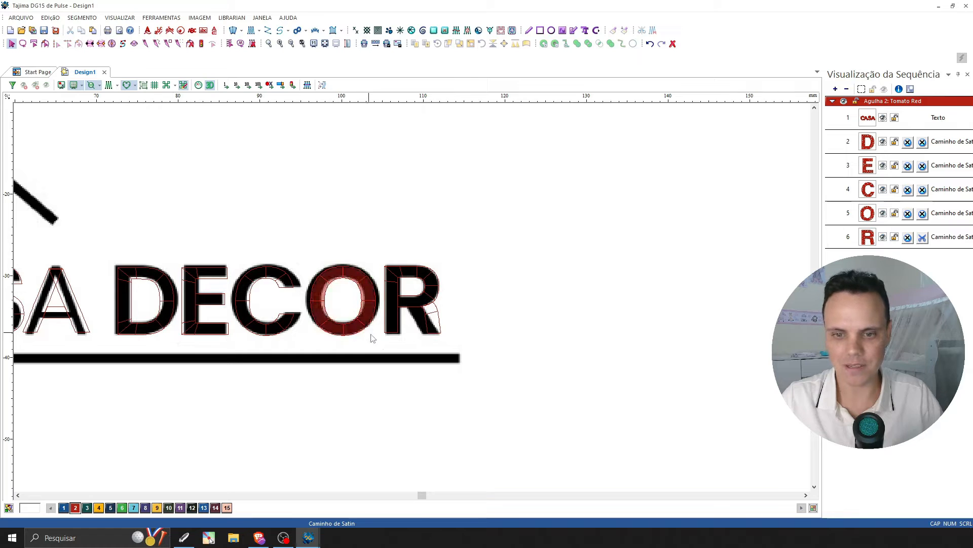
Select the R segment and add a point on its leg's outer edge, trying how pulling the point reshapes the leg.
{"action": "key", "text": "z"}
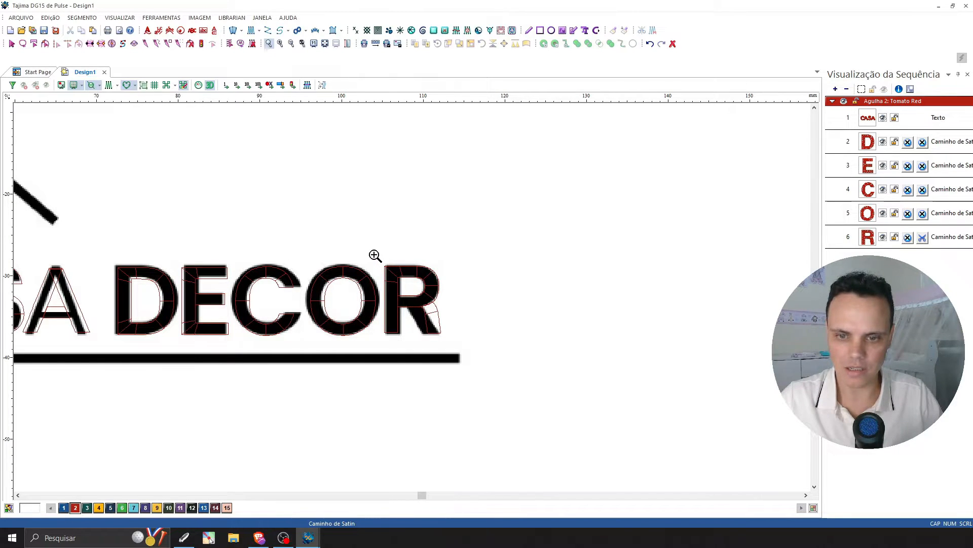
{"action": "left_click_drag", "start_coordinate": [373, 256], "coordinate": [451, 334]}
{"action": "key", "text": "Escape"}
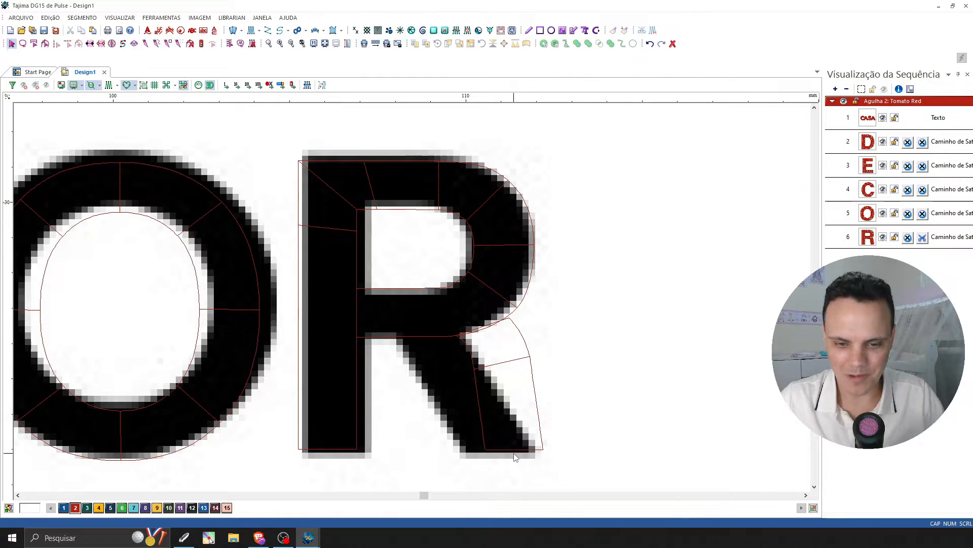
{"action": "left_click", "coordinate": [427, 335]}
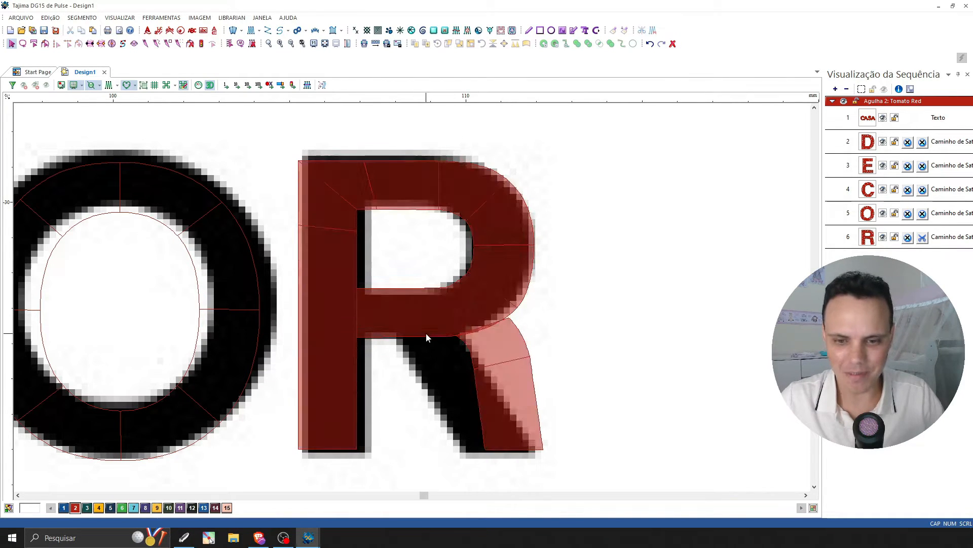
{"action": "left_click", "coordinate": [519, 313]}
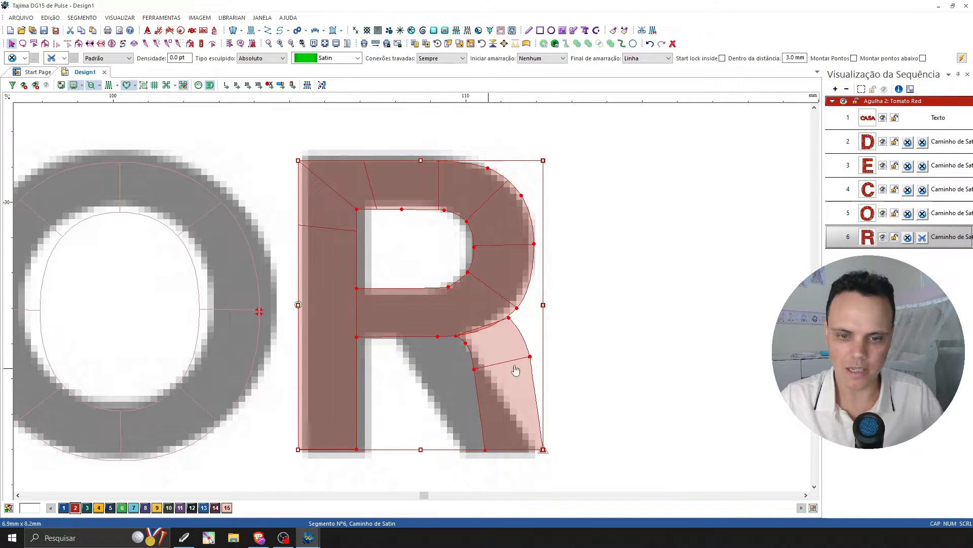
{"action": "left_click_drag", "start_coordinate": [532, 359], "coordinate": [609, 331]}
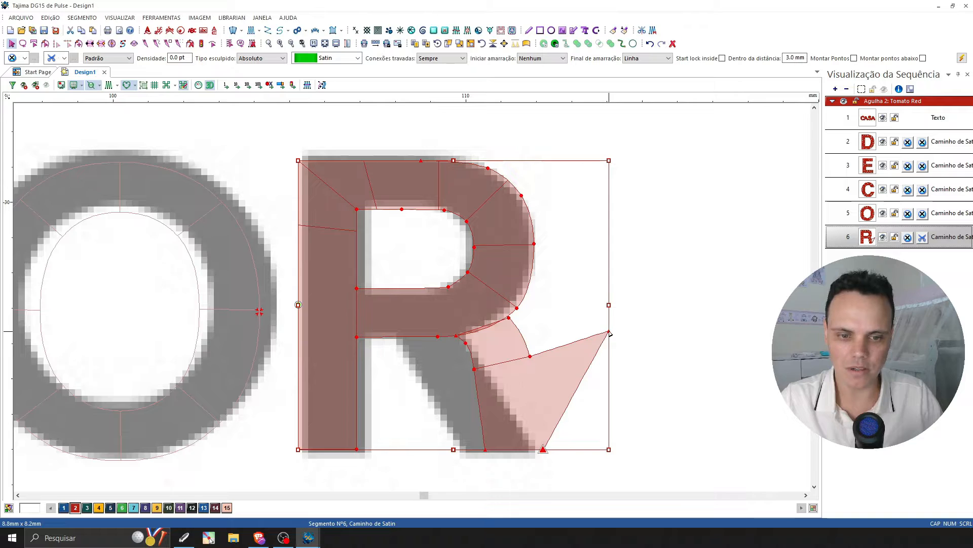
{"action": "left_click_drag", "start_coordinate": [518, 398], "coordinate": [552, 392]}
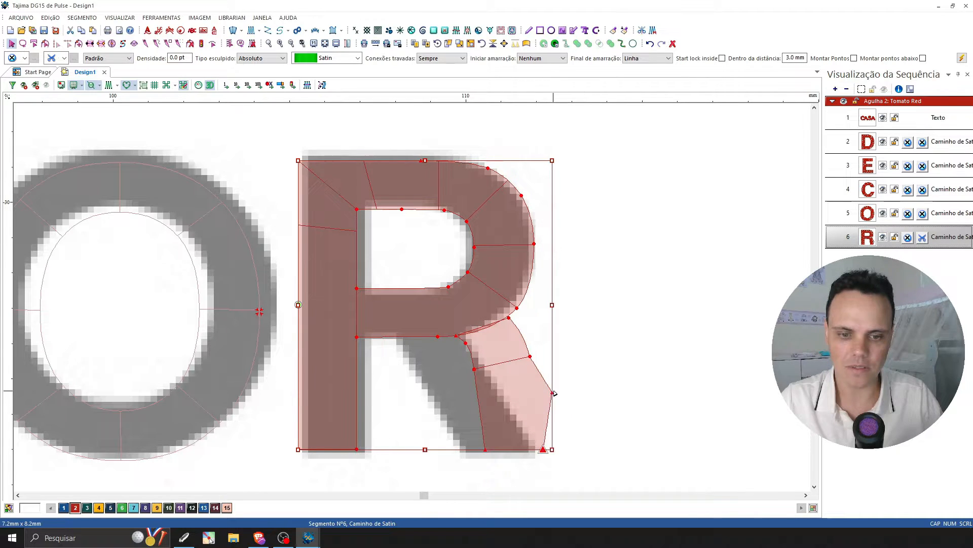
{"action": "right_click", "coordinate": [552, 394]}
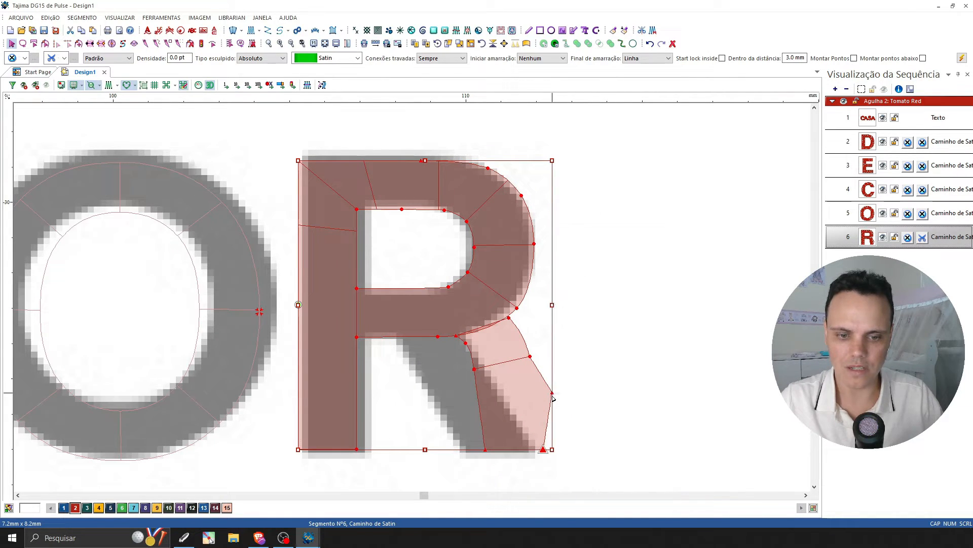
{"action": "key", "text": "Escape"}
{"action": "key", "text": "Delete"}
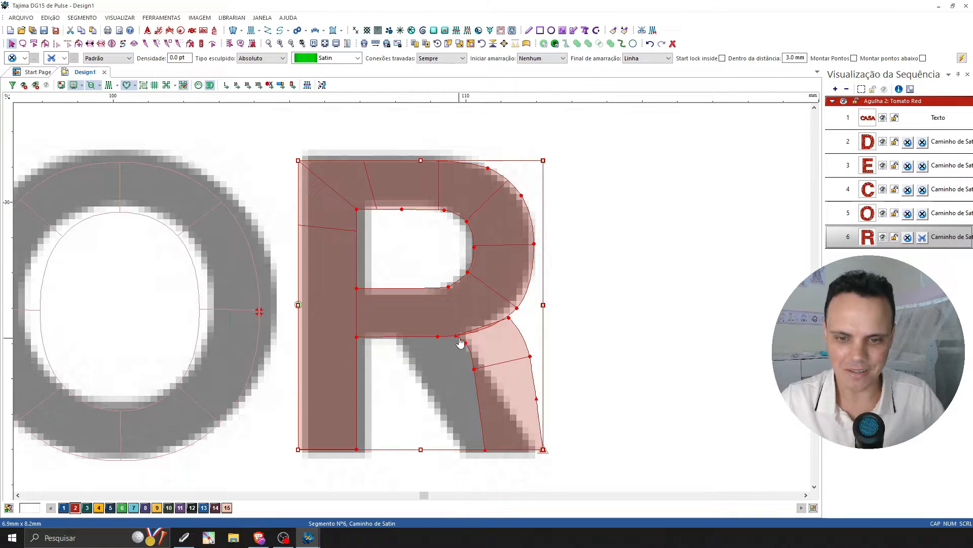
Show the R's curve handles and move the leg's upper inner node to where the logo's leg meets the bowl.
{"action": "key", "text": "b"}
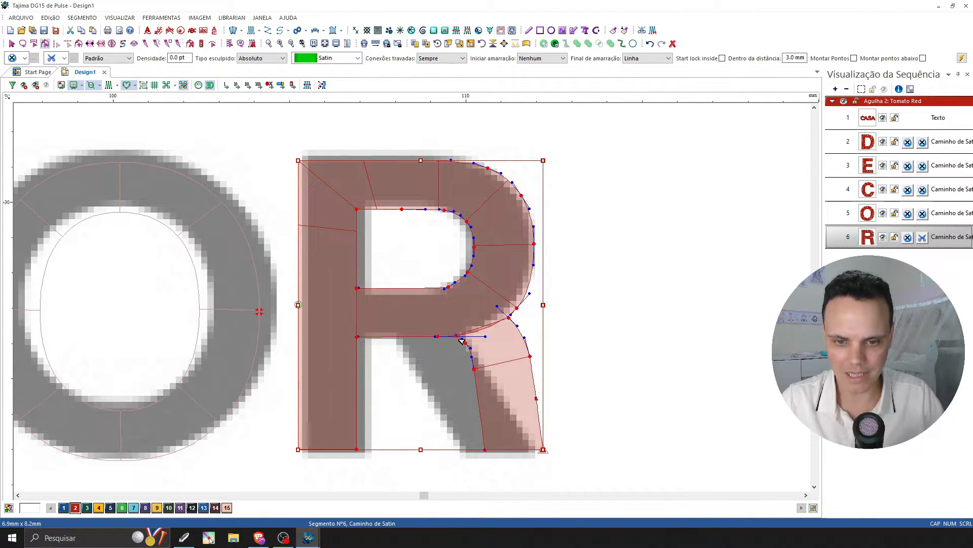
{"action": "left_click", "coordinate": [280, 43]}
{"action": "scroll", "coordinate": [530, 286], "scroll_direction": "down", "scroll_amount": 3}
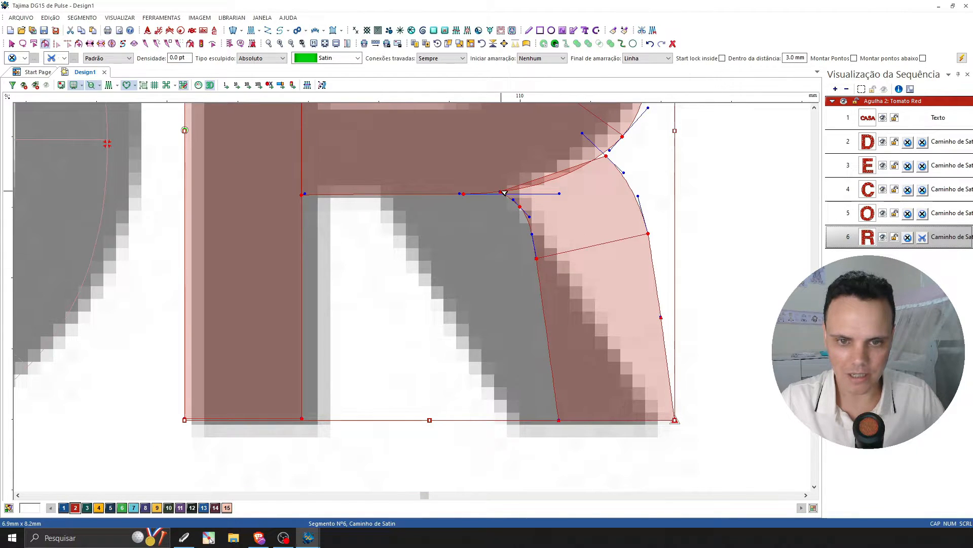
{"action": "left_click_drag", "start_coordinate": [493, 180], "coordinate": [373, 186]}
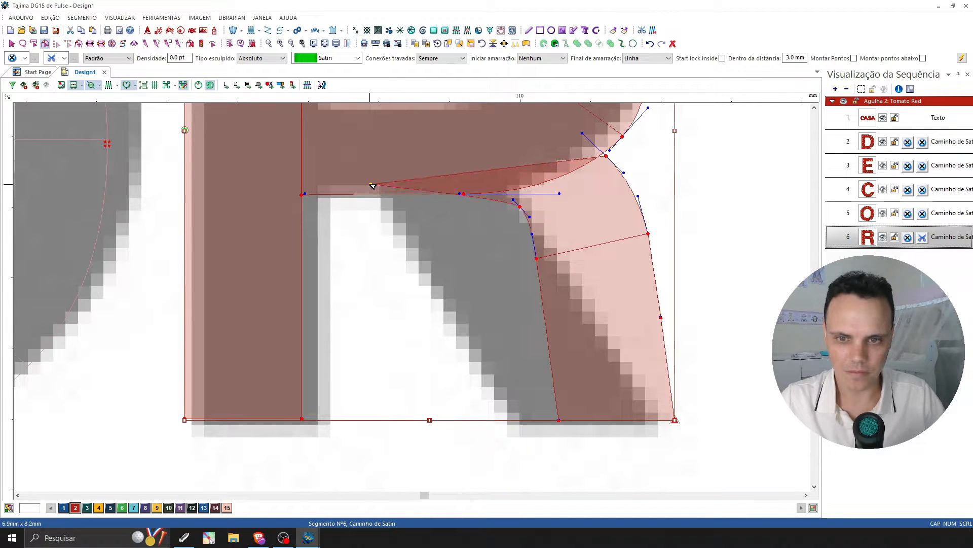
Delete the two remaining curve nodes on the R leg's inner edge and move its lower inner corner onto the logo's foot.
{"action": "left_click", "coordinate": [537, 259]}
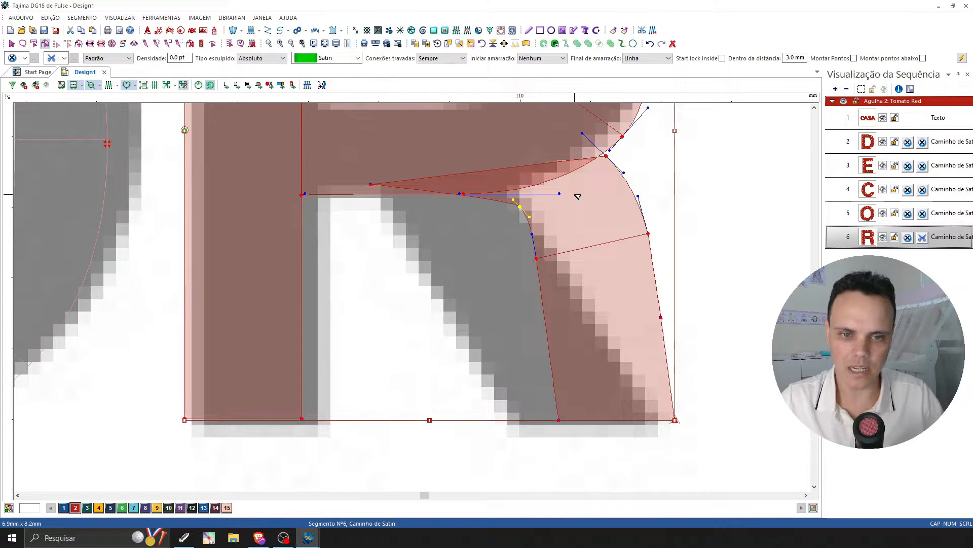
{"action": "left_click_drag", "start_coordinate": [575, 194], "coordinate": [497, 280]}
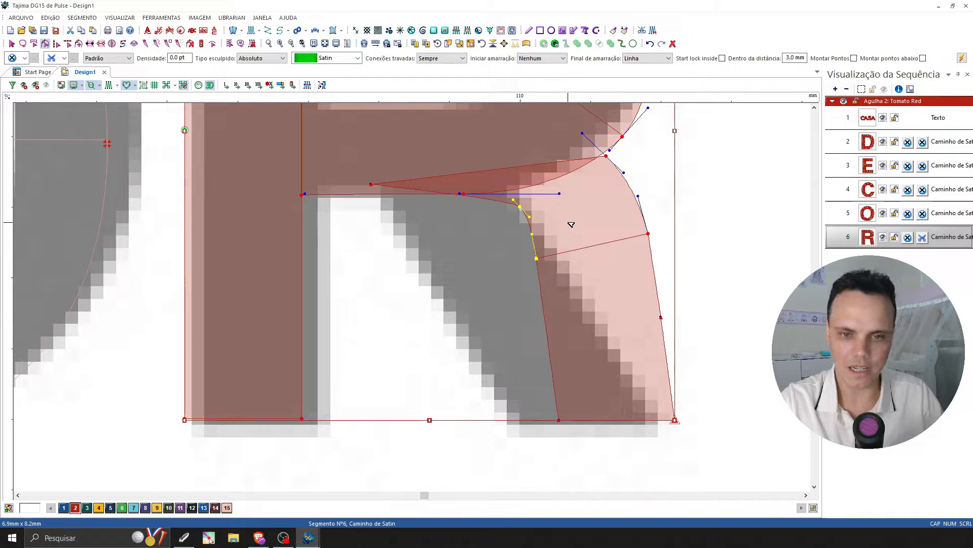
{"action": "key", "text": "Delete"}
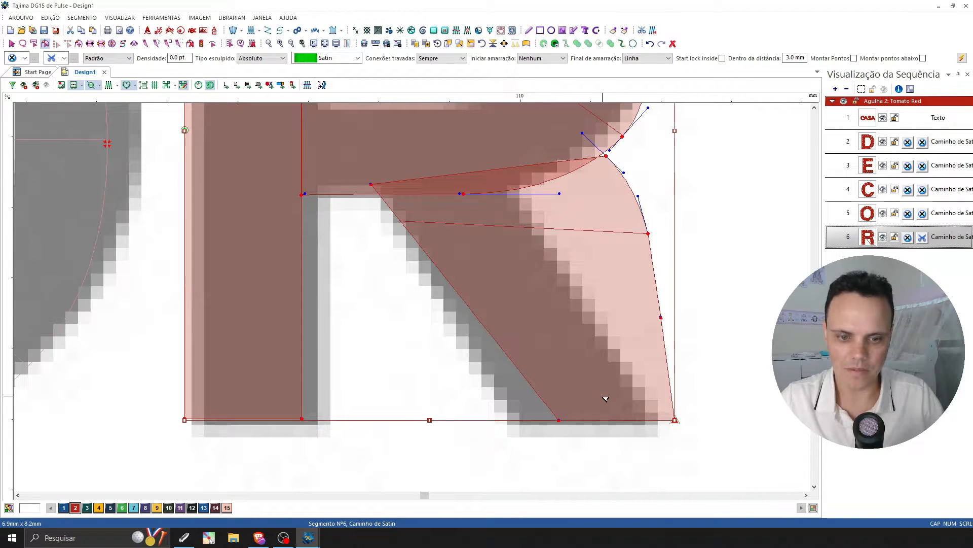
{"action": "left_click_drag", "start_coordinate": [559, 420], "coordinate": [518, 420]}
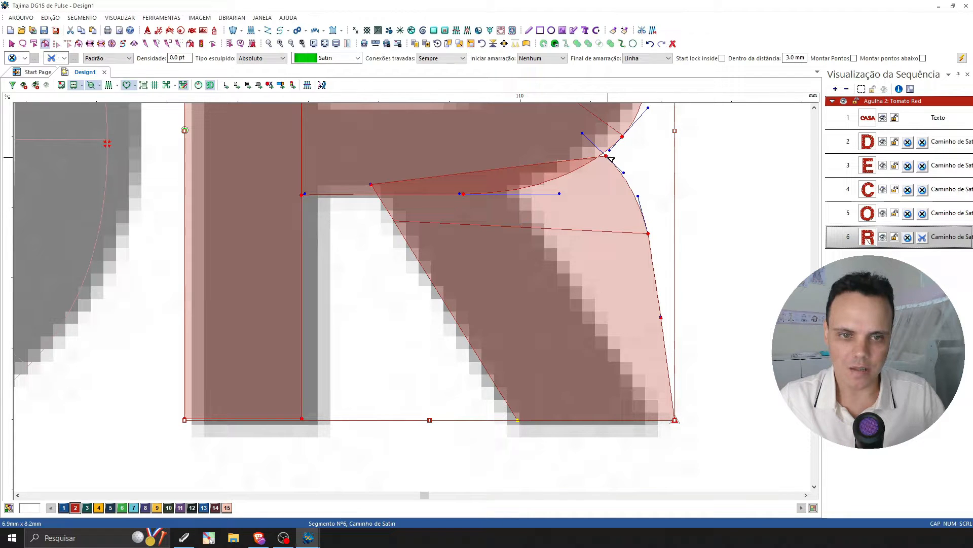
Move the upper outer node of the R's leg inward to the bowl junction and fine-tune the leg's upper inner node.
{"action": "left_click_drag", "start_coordinate": [607, 157], "coordinate": [609, 182]}
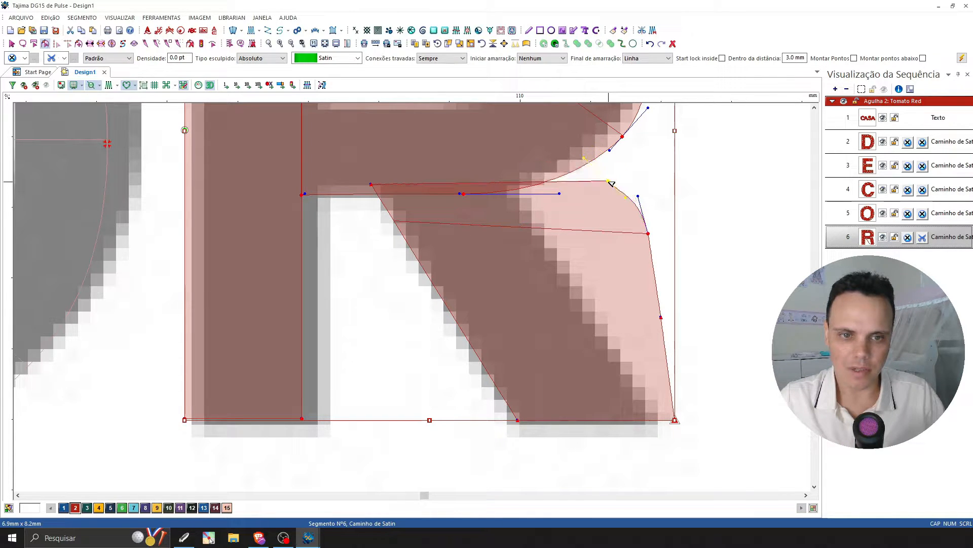
{"action": "left_click_drag", "start_coordinate": [623, 138], "coordinate": [601, 132]}
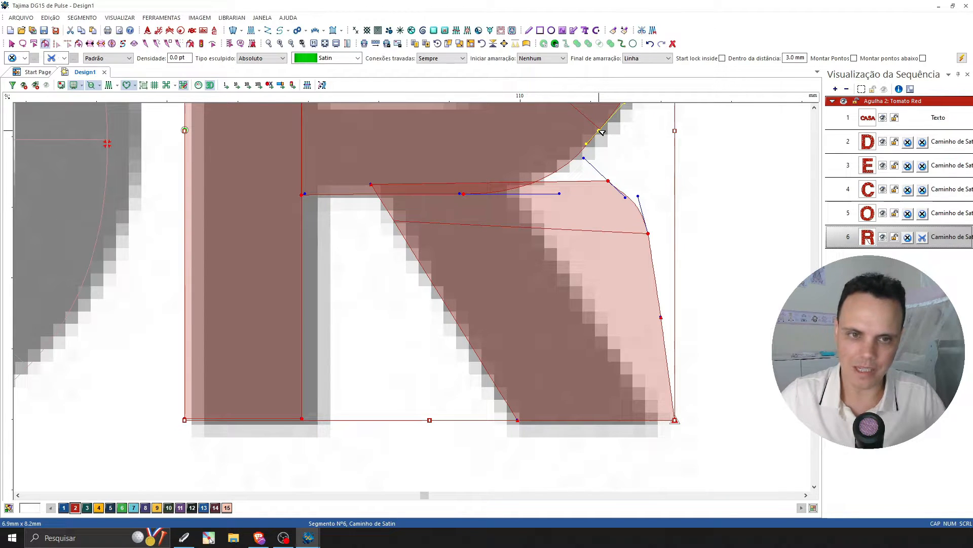
{"action": "left_click_drag", "start_coordinate": [608, 181], "coordinate": [501, 178]}
{"action": "left_click", "coordinate": [608, 157]}
{"action": "scroll", "coordinate": [372, 239], "scroll_direction": "up", "scroll_amount": 1}
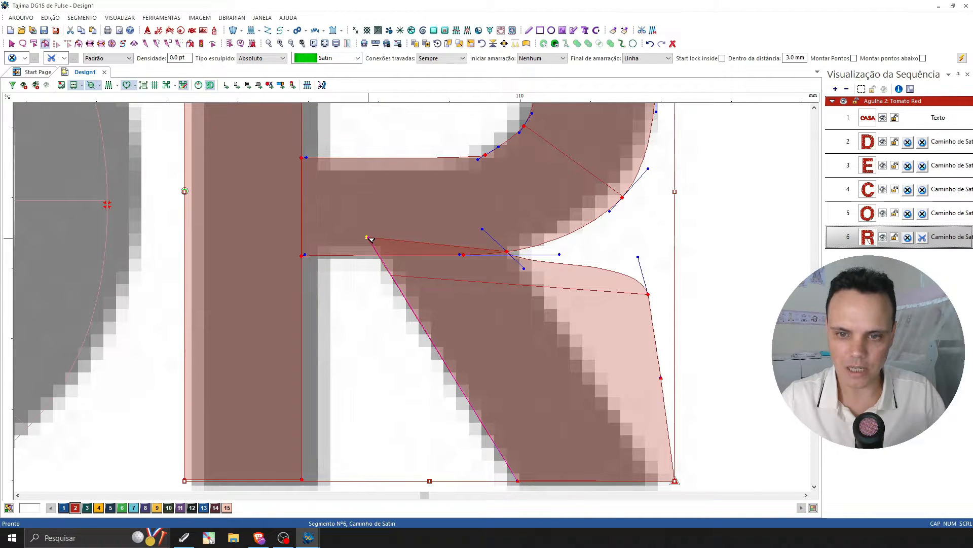
{"action": "left_click_drag", "start_coordinate": [372, 239], "coordinate": [370, 241]}
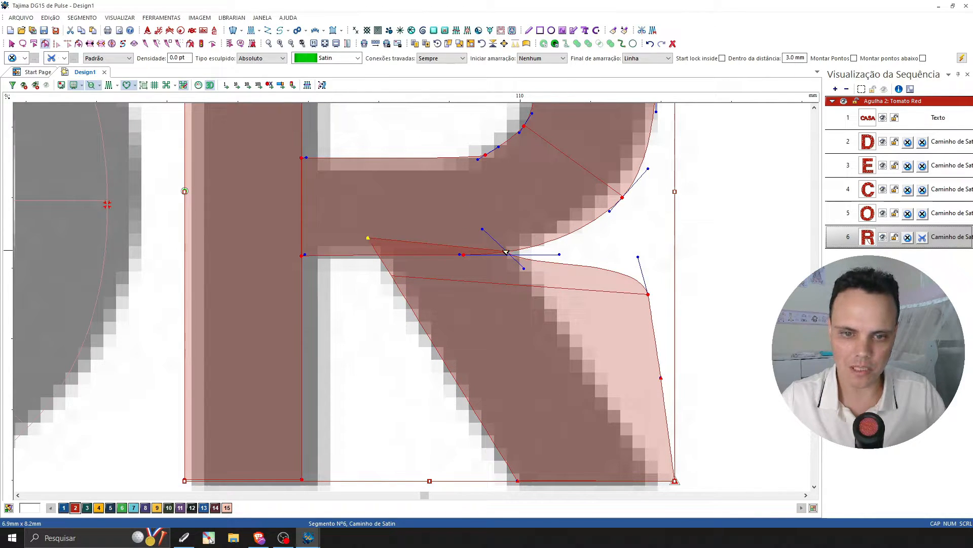
{"action": "left_click_drag", "start_coordinate": [511, 253], "coordinate": [493, 236]}
Try pulling the two extra nodes on the outer edge of the R's leg inward toward the logo.
{"action": "scroll", "coordinate": [492, 236], "scroll_direction": "down", "scroll_amount": 1}
{"action": "left_click_drag", "start_coordinate": [648, 233], "coordinate": [606, 237]}
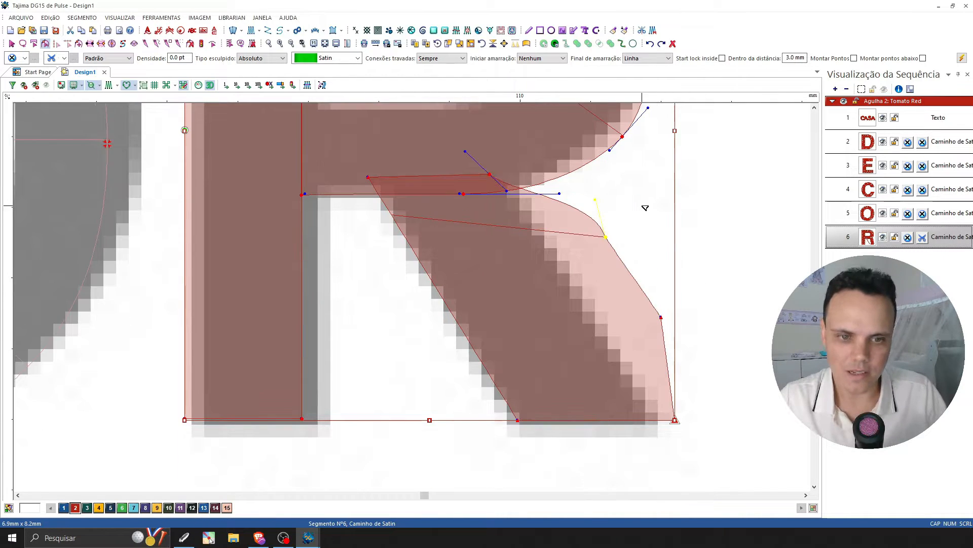
{"action": "left_click_drag", "start_coordinate": [661, 318], "coordinate": [648, 319]}
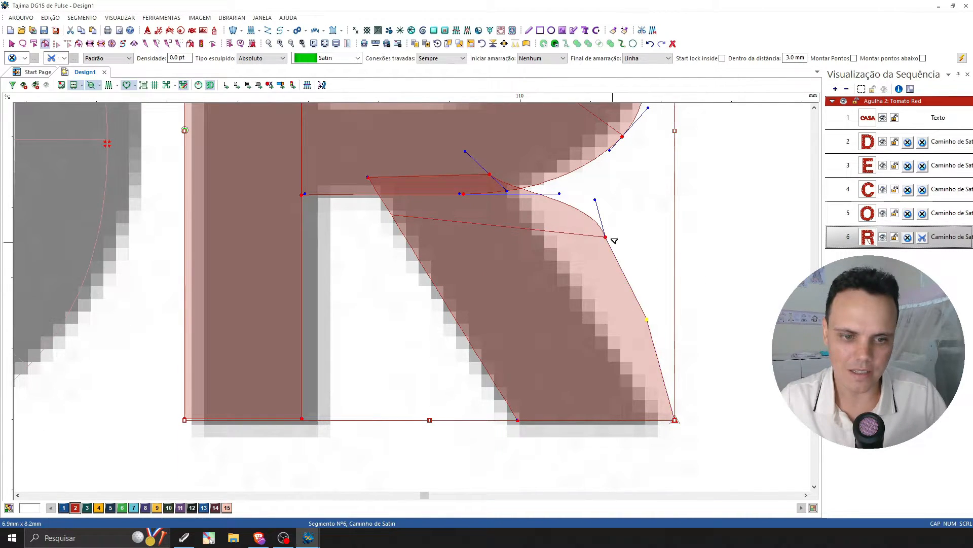
{"action": "left_click_drag", "start_coordinate": [607, 236], "coordinate": [594, 246]}
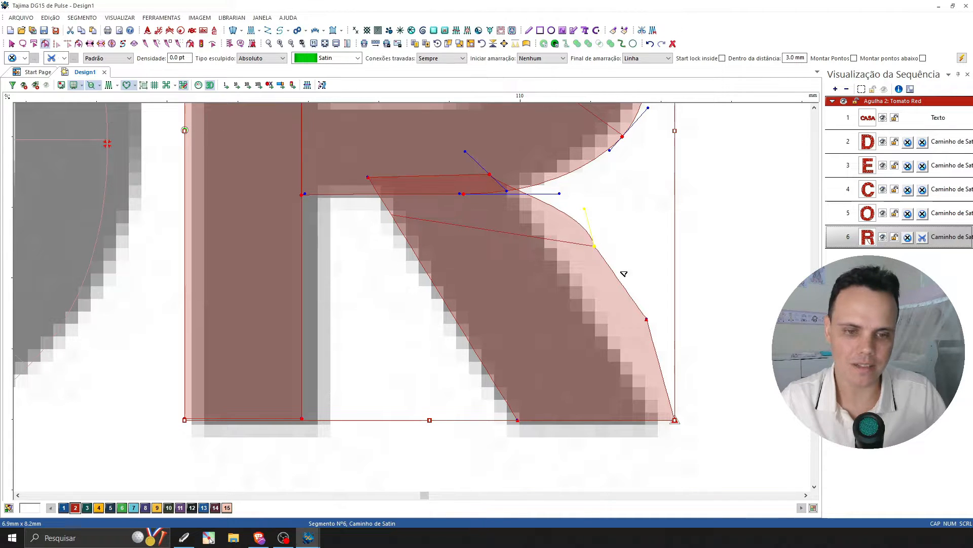
Delete the two extra nodes on the R leg's outer edge and move its outer foot corner and upper outer node onto the logo.
{"action": "left_click_drag", "start_coordinate": [673, 229], "coordinate": [578, 334]}
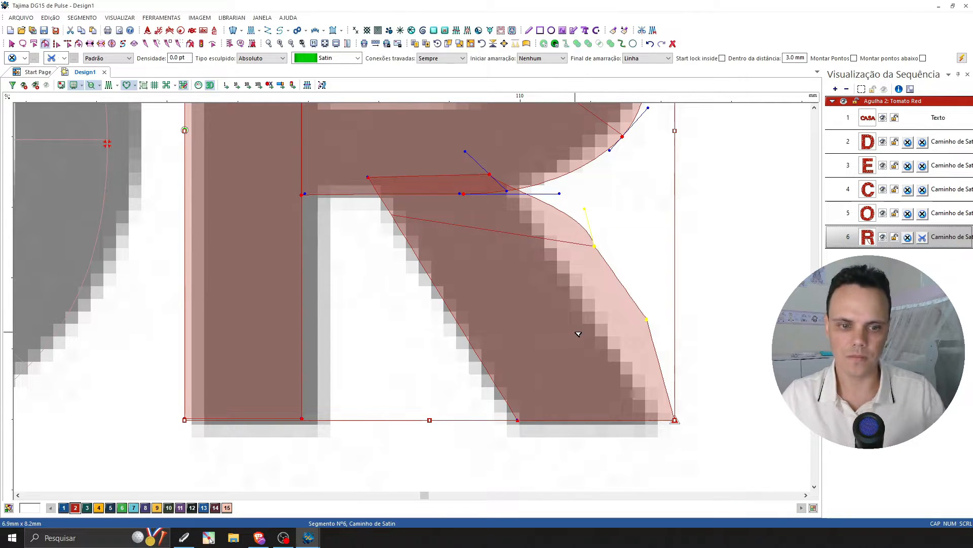
{"action": "key", "text": "Delete"}
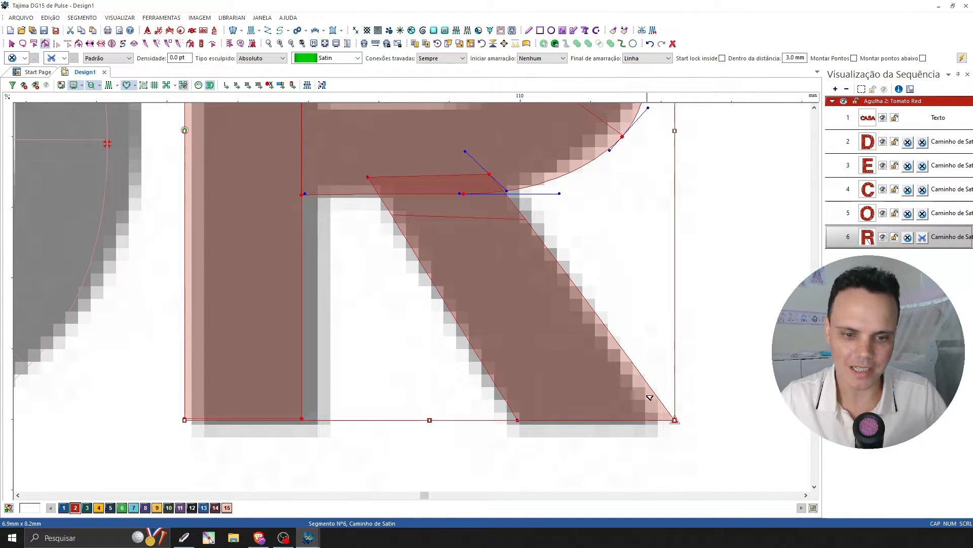
{"action": "left_click_drag", "start_coordinate": [675, 421], "coordinate": [653, 420]}
{"action": "left_click_drag", "start_coordinate": [490, 174], "coordinate": [500, 173]}
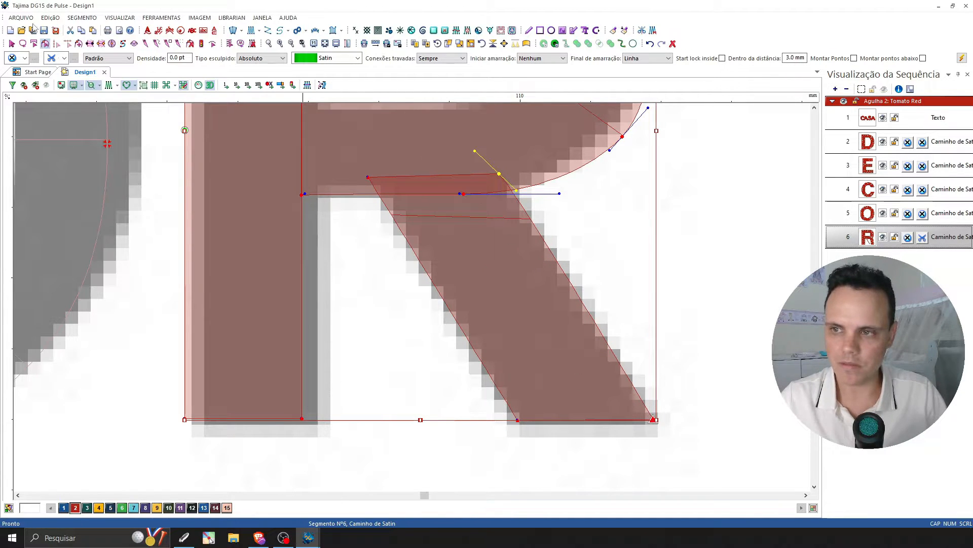
{"action": "left_click", "coordinate": [12, 43]}
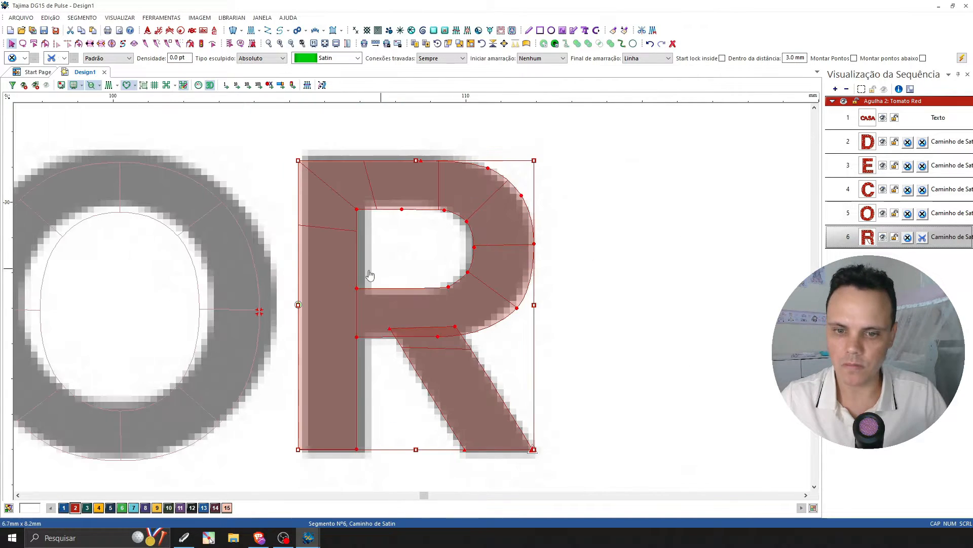
Show the stitches and examine the whole CASA DECOR lettering against the logo.
{"action": "left_click", "coordinate": [292, 44]}
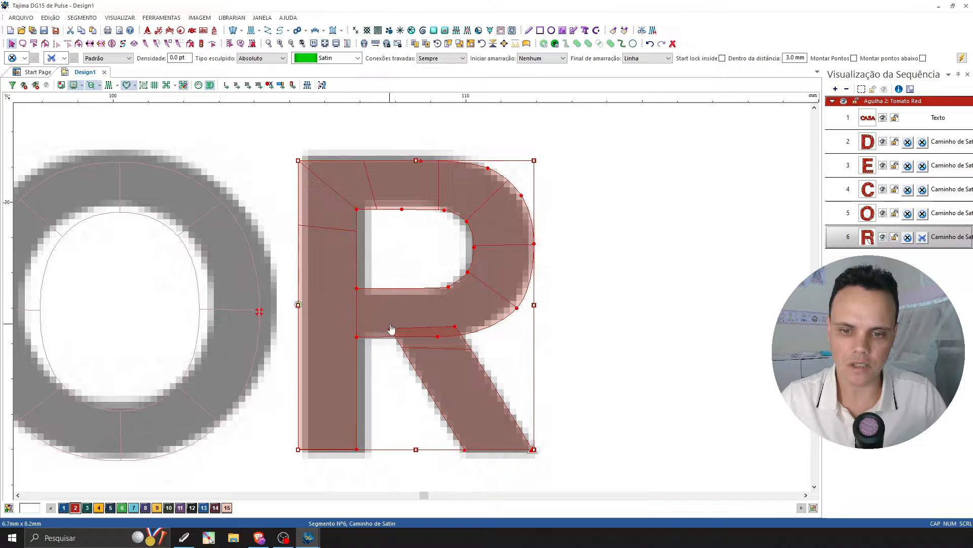
{"action": "left_click", "coordinate": [109, 86]}
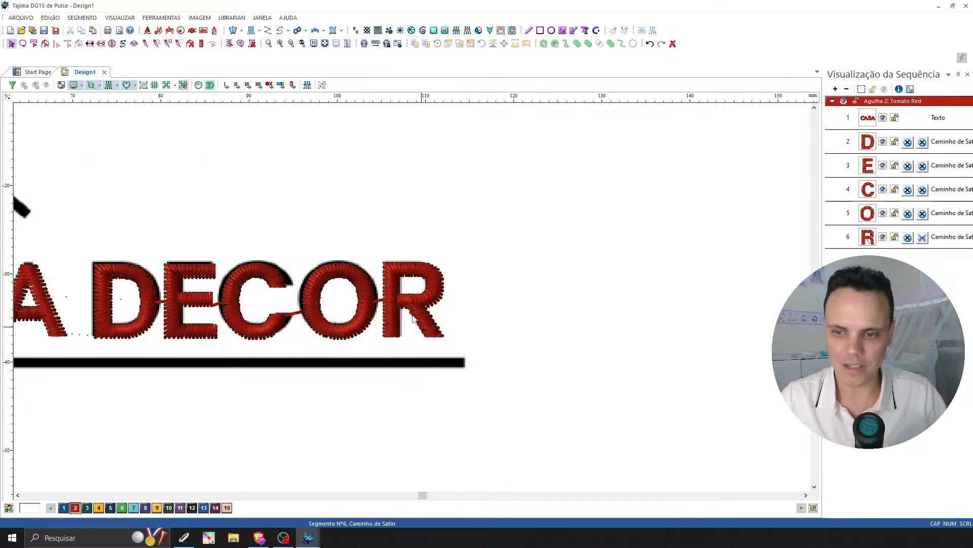
{"action": "left_click", "coordinate": [19, 495]}
{"action": "left_click", "coordinate": [19, 495]}
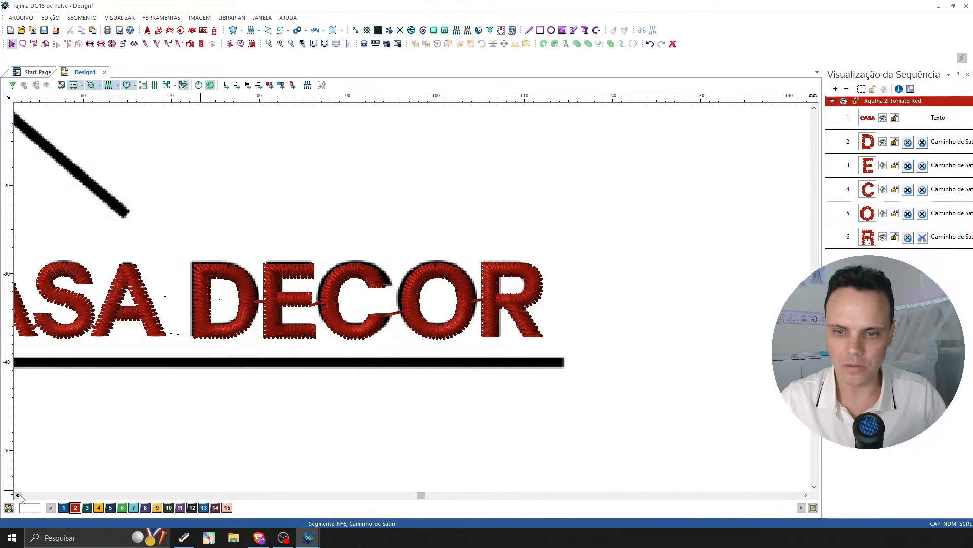
{"action": "left_click", "coordinate": [19, 496]}
{"action": "left_click", "coordinate": [19, 496]}
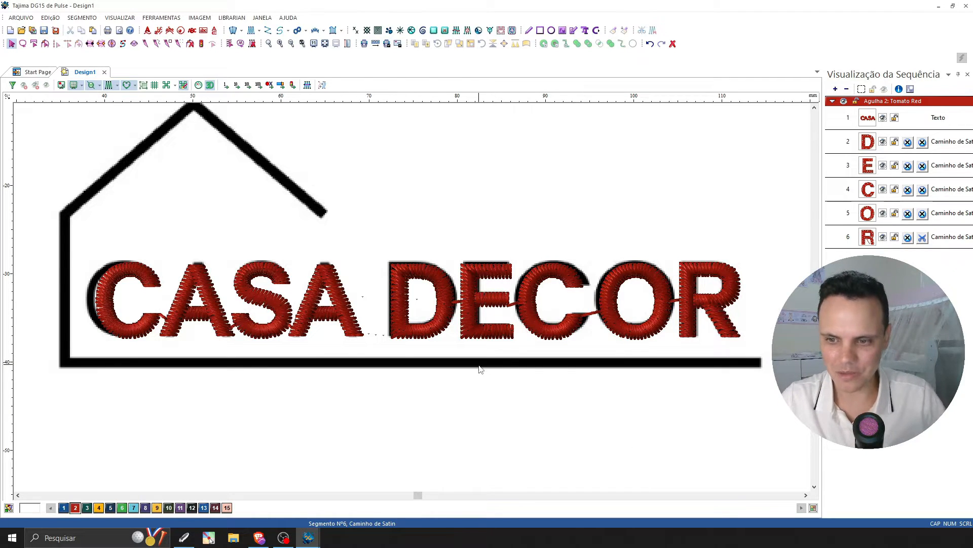
Compare the CASA letters with the logo up close, first as outlines only and again with stitches shown.
{"action": "left_click", "coordinate": [109, 85]}
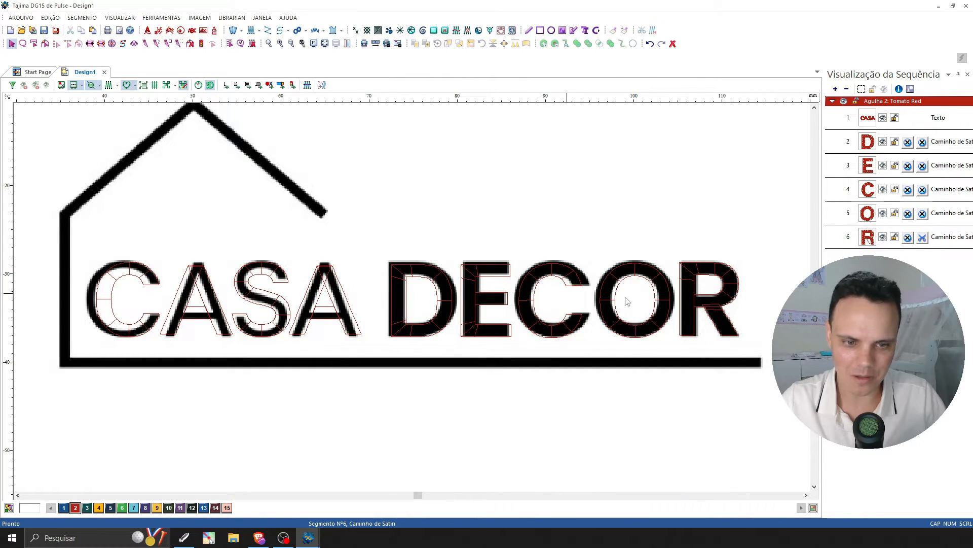
{"action": "key", "text": "z"}
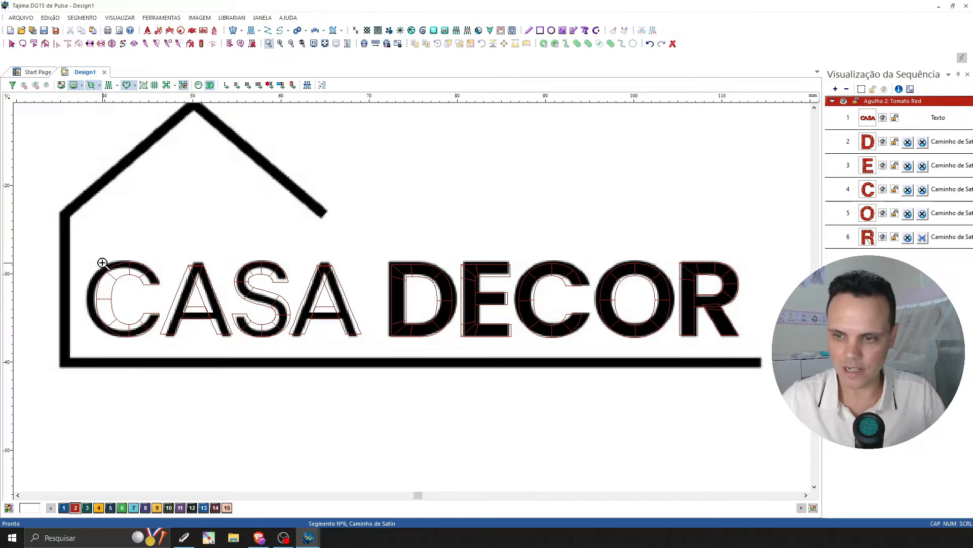
{"action": "left_click_drag", "start_coordinate": [81, 245], "coordinate": [369, 348]}
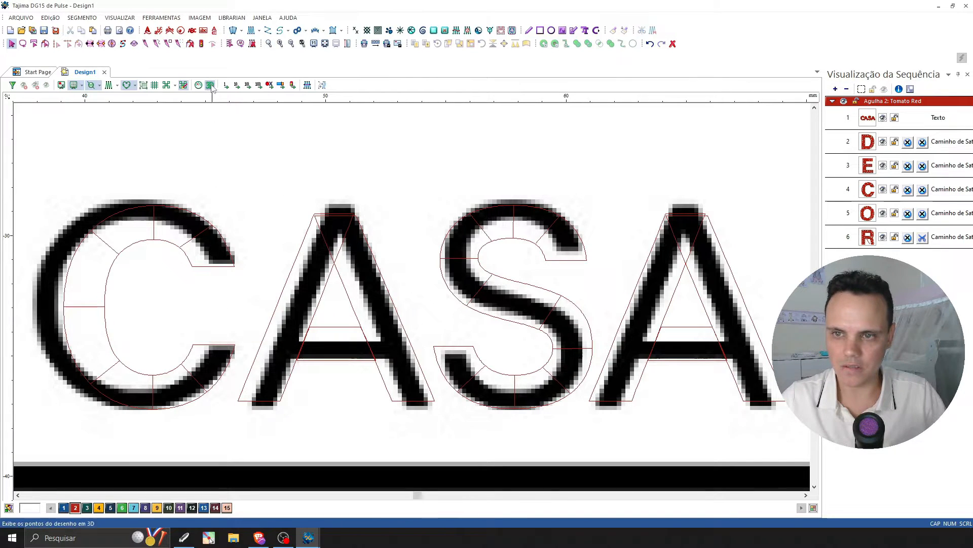
{"action": "left_click", "coordinate": [109, 85]}
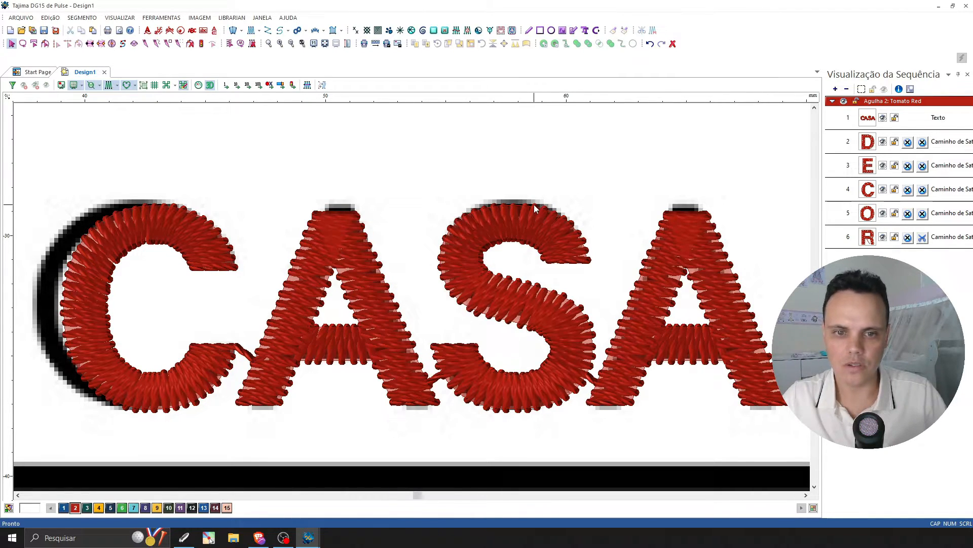
Set the CASA text's pull compensation to Absoluto with a value of -0.3 mm on both sides.
{"action": "left_click", "coordinate": [532, 206]}
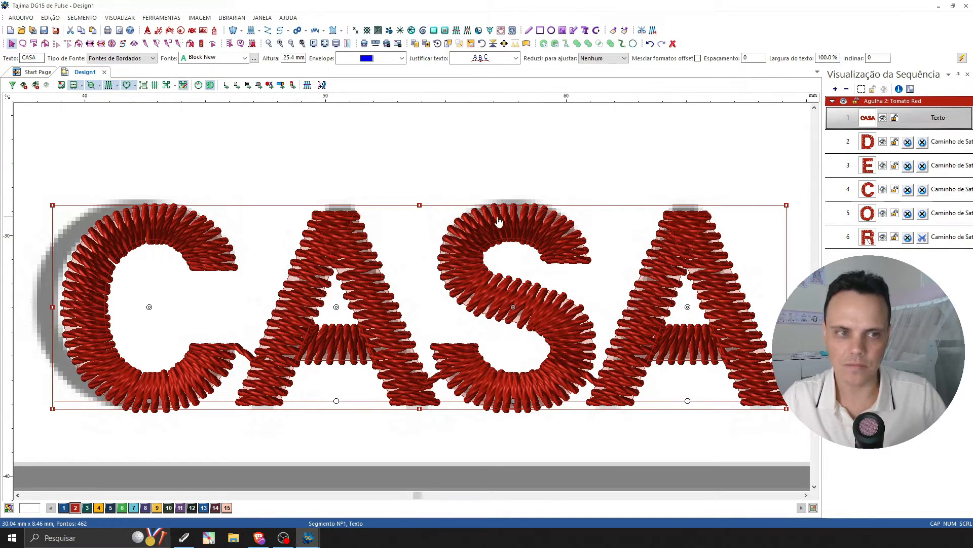
{"action": "left_click", "coordinate": [962, 58]}
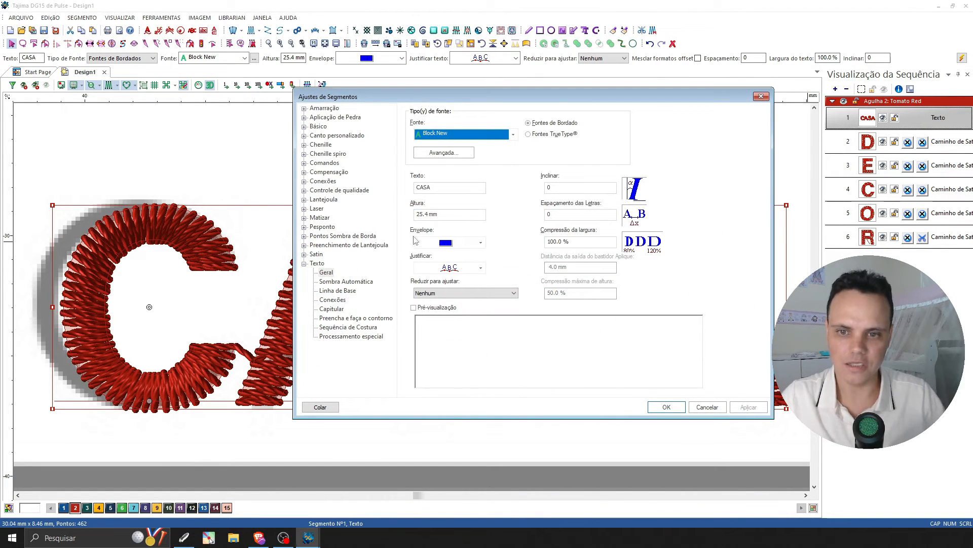
{"action": "left_click", "coordinate": [329, 173]}
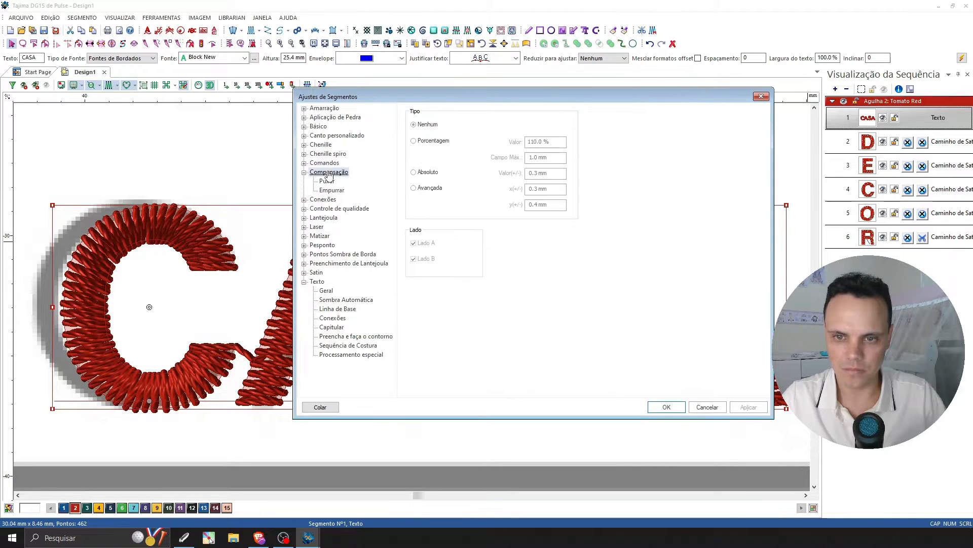
{"action": "left_click", "coordinate": [415, 173]}
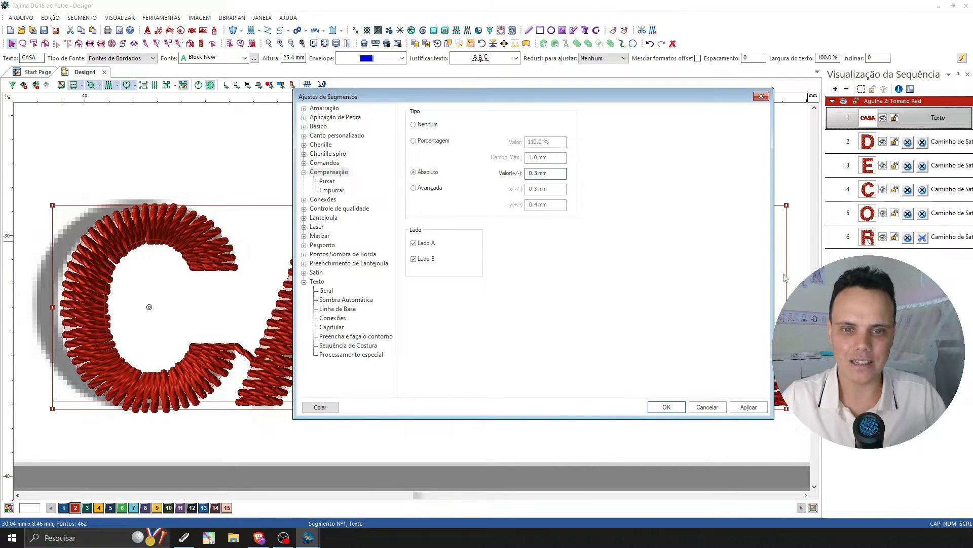
{"action": "type", "text": "-"}
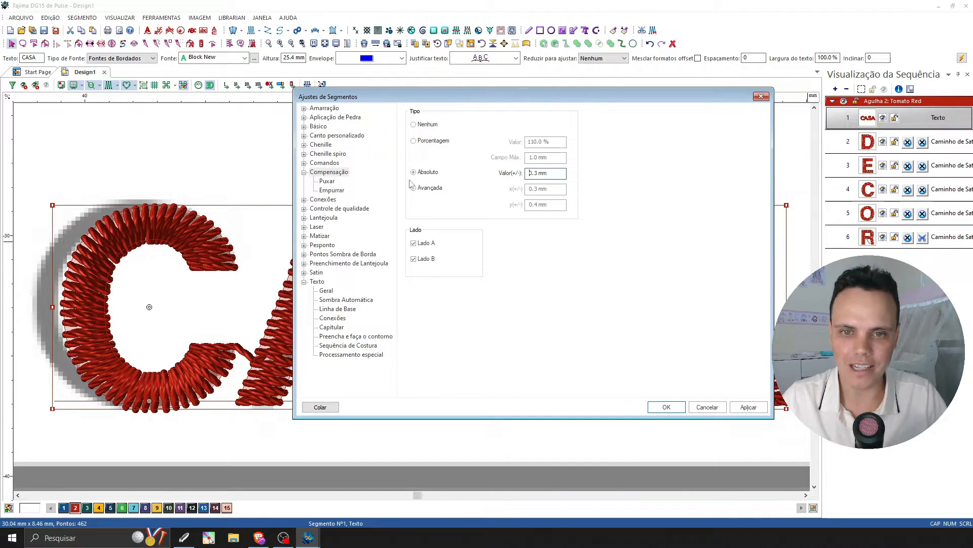
{"action": "left_click_drag", "start_coordinate": [356, 98], "coordinate": [587, 120]}
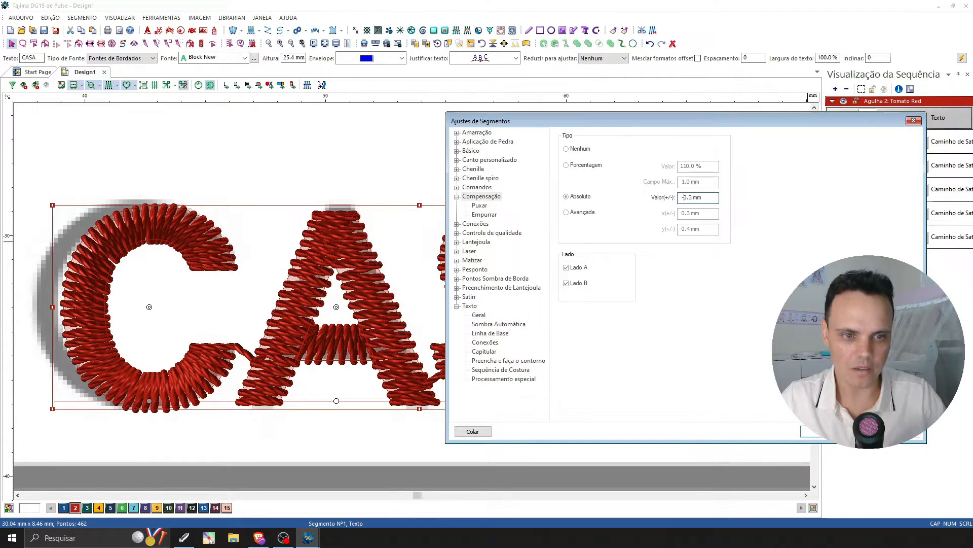
{"action": "key", "text": "Return"}
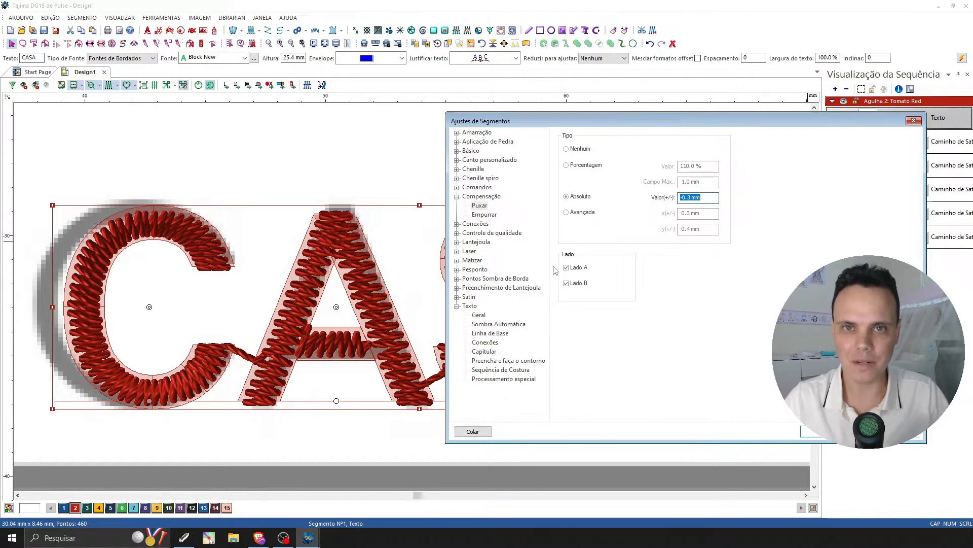
{"action": "left_click", "coordinate": [820, 431]}
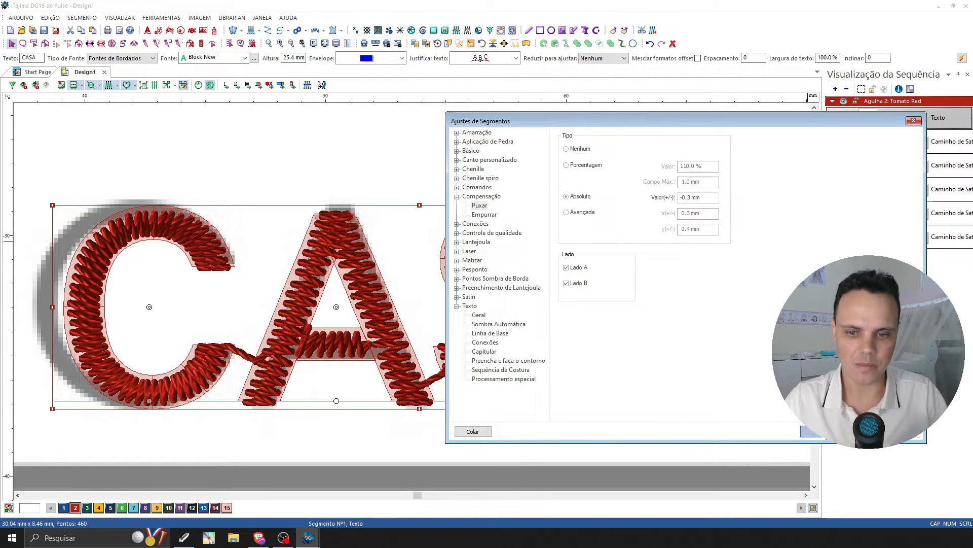
With the logo image hidden, measure the satin stitch width on the upper curve of the C in CASA.
{"action": "left_click", "coordinate": [459, 313]}
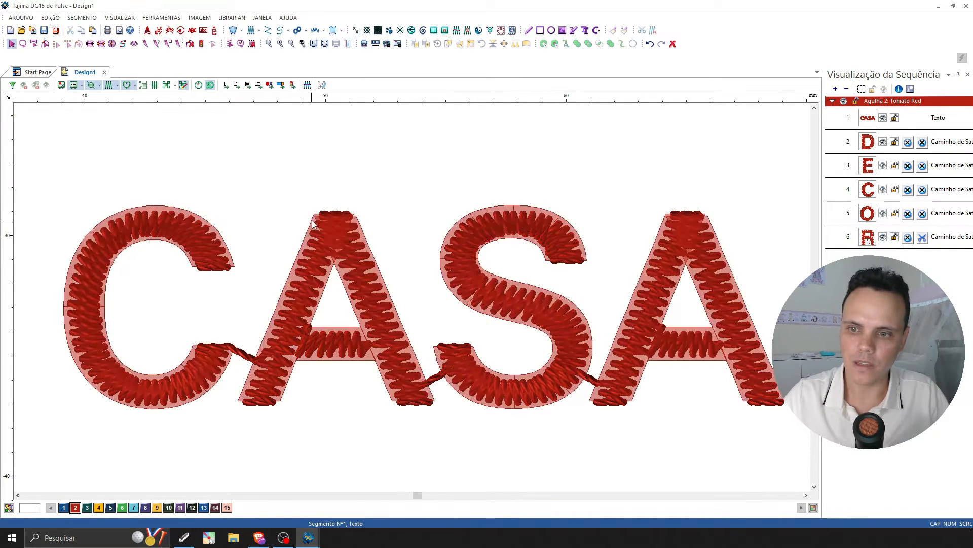
{"action": "left_click", "coordinate": [187, 253]}
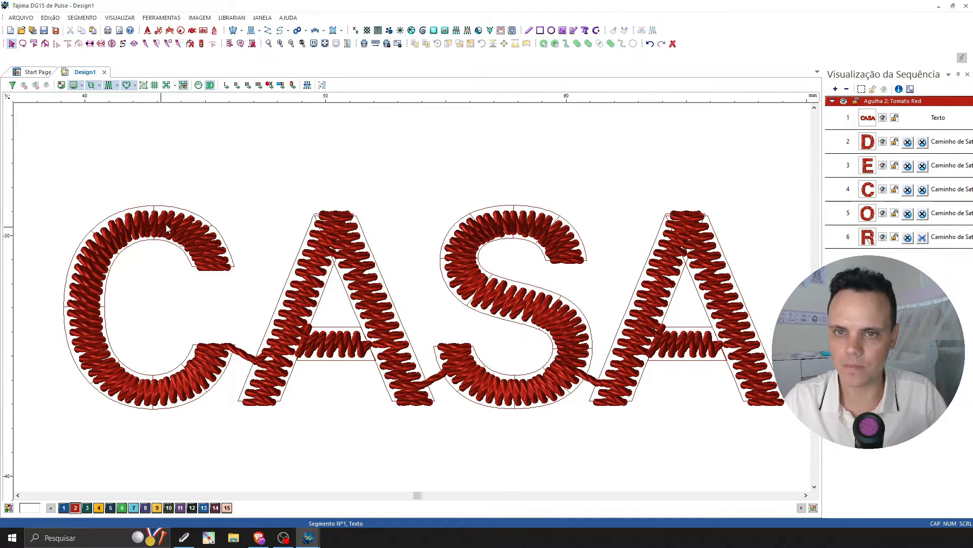
{"action": "left_click", "coordinate": [347, 44]}
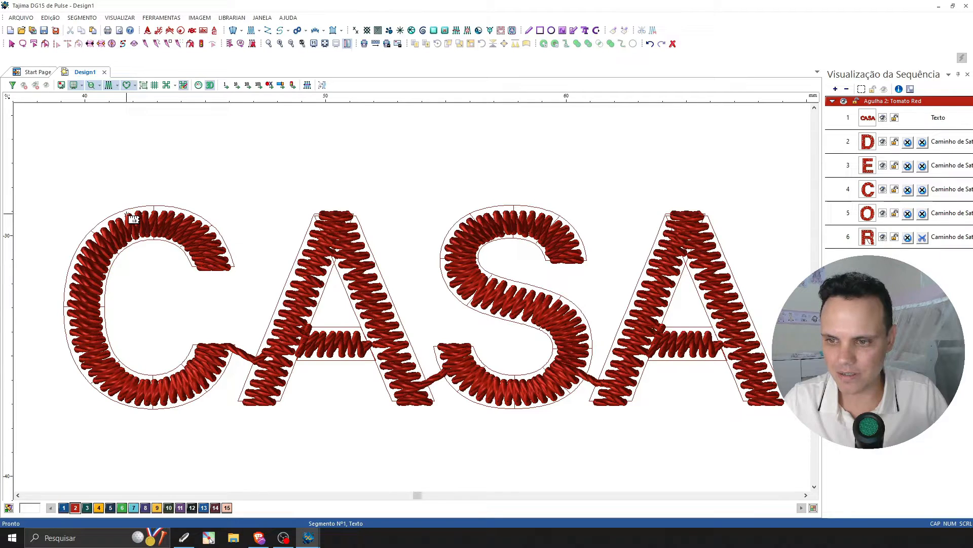
{"action": "left_click_drag", "start_coordinate": [128, 215], "coordinate": [134, 239]}
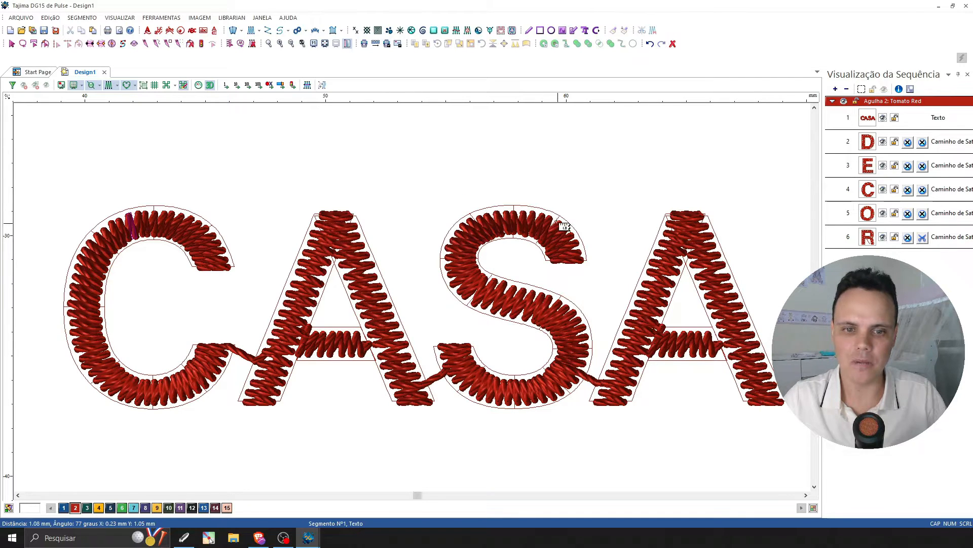
{"action": "key", "text": "Escape"}
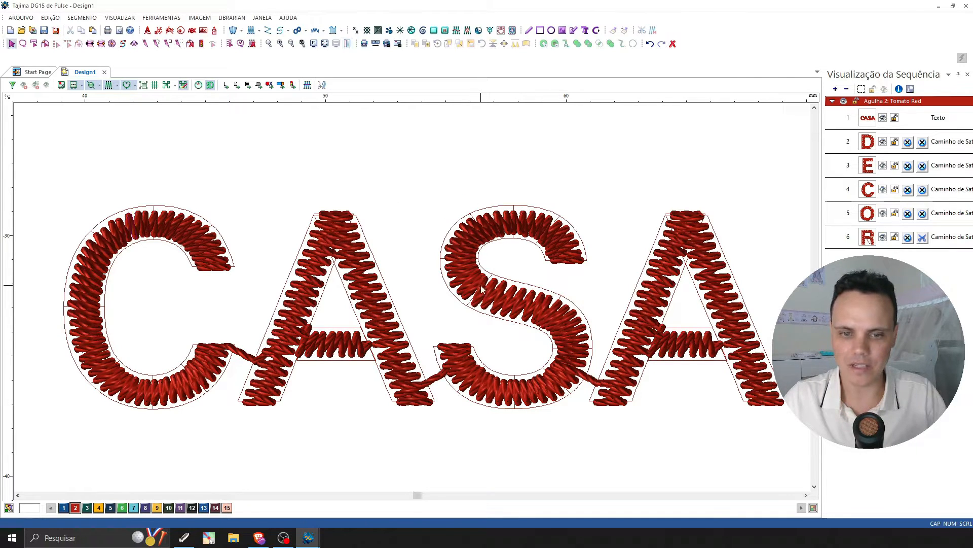
Set the CASA text's absolute pull compensation to -0.5 mm and apply it.
{"action": "left_click", "coordinate": [485, 209]}
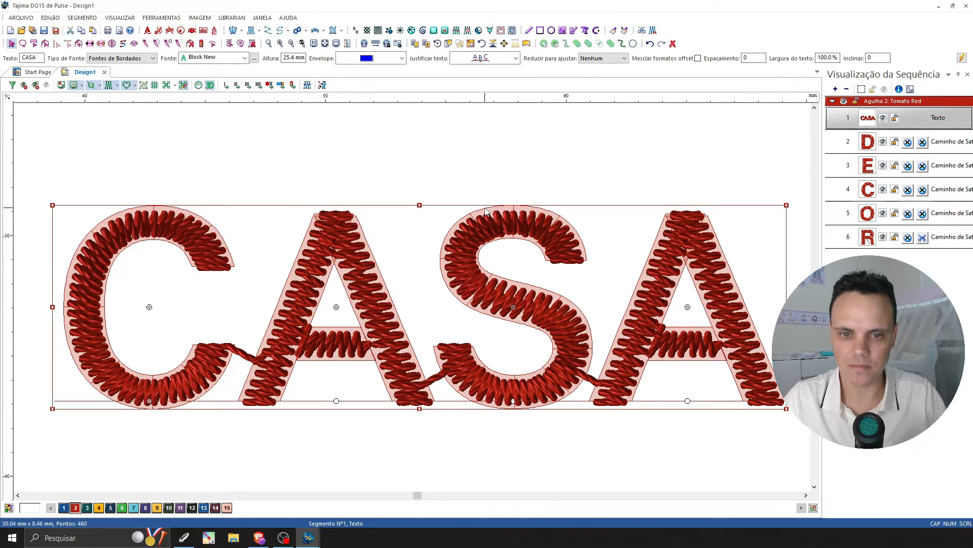
{"action": "double_click", "coordinate": [485, 209]}
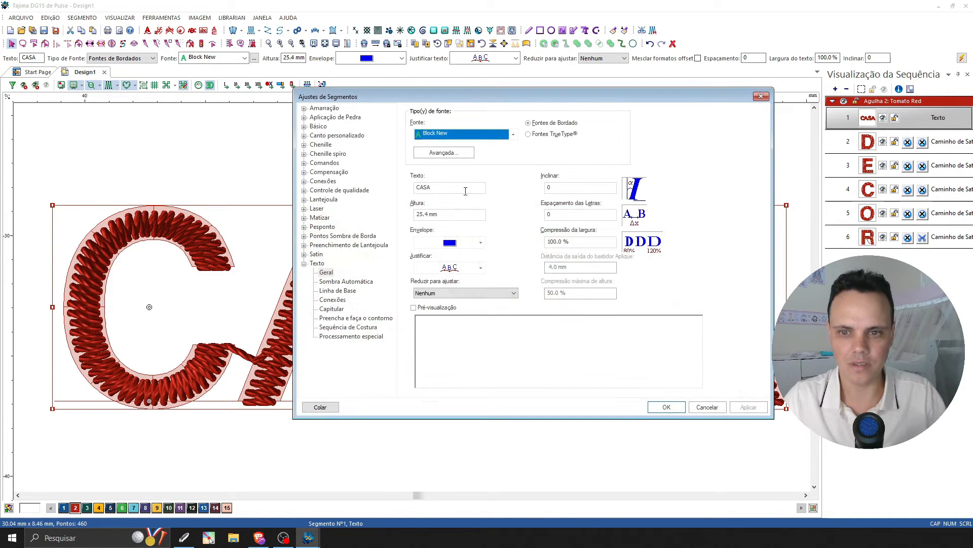
{"action": "left_click", "coordinate": [330, 172]}
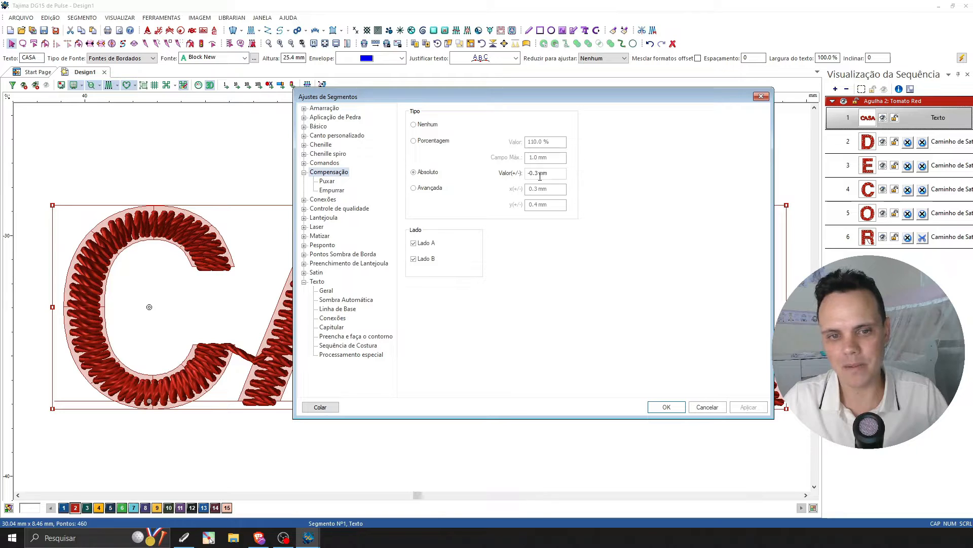
{"action": "mouse_move", "coordinate": [551, 175]}
{"action": "left_mouse_down"}
{"action": "mouse_move", "coordinate": [542, 176]}
{"action": "mouse_move", "coordinate": [553, 175]}
{"action": "left_mouse_up"}
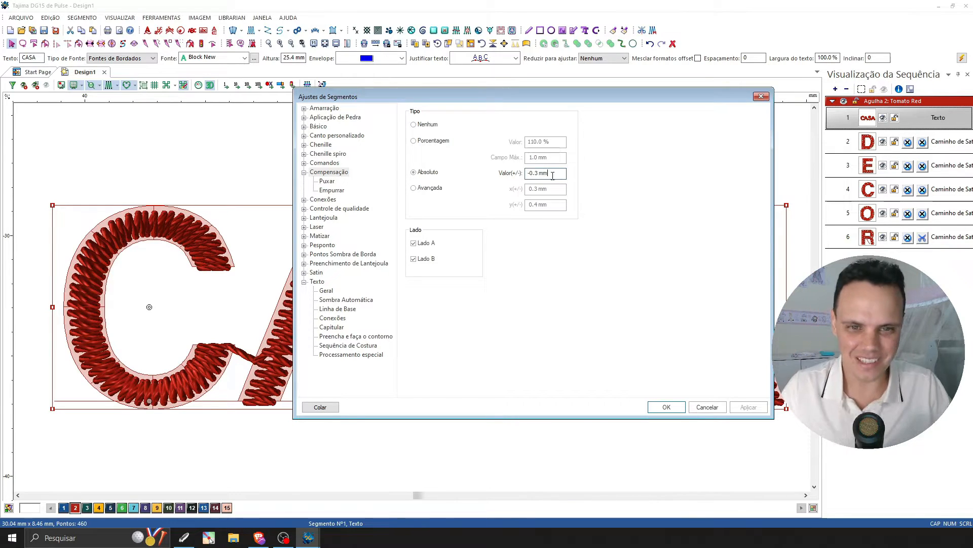
{"action": "left_click_drag", "start_coordinate": [535, 174], "coordinate": [554, 175]}
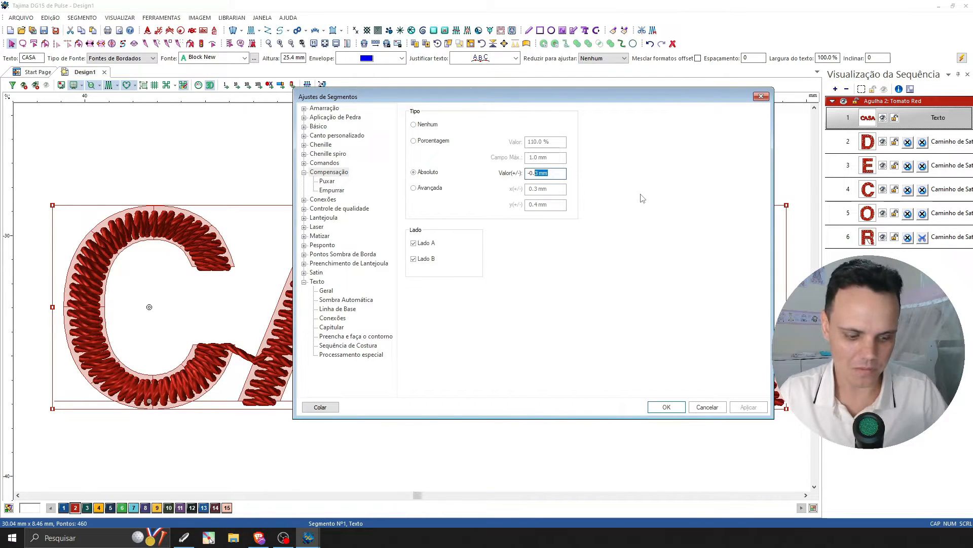
{"action": "type", "text": "5"}
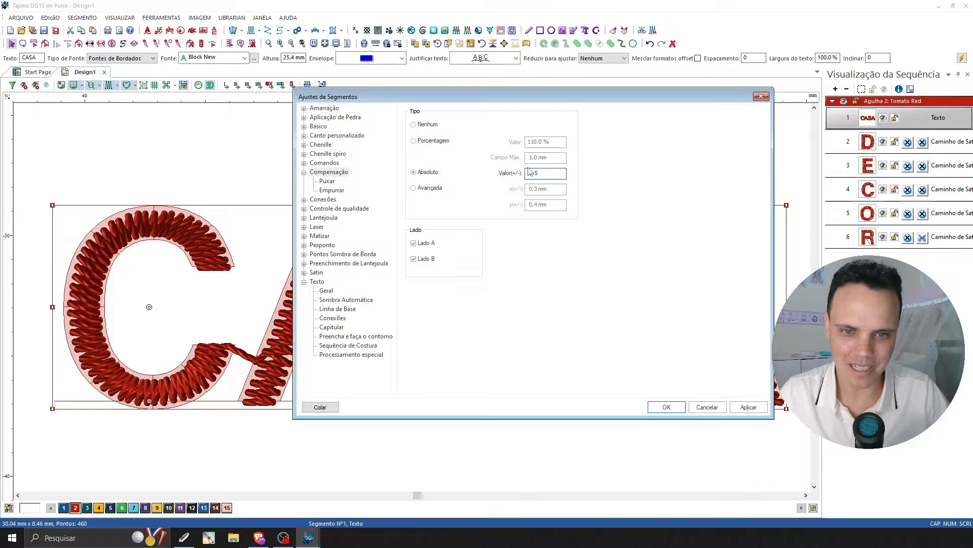
{"action": "left_click", "coordinate": [747, 405]}
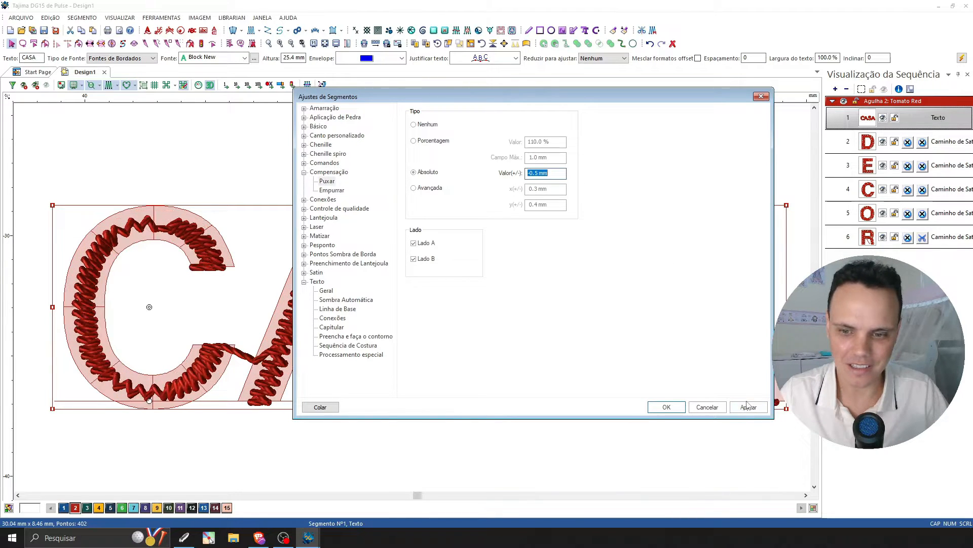
Apply an absolute pull compensation of -0.2 mm to the CASA text, and finally set it to -0.1 mm and confirm.
{"action": "left_click", "coordinate": [552, 175]}
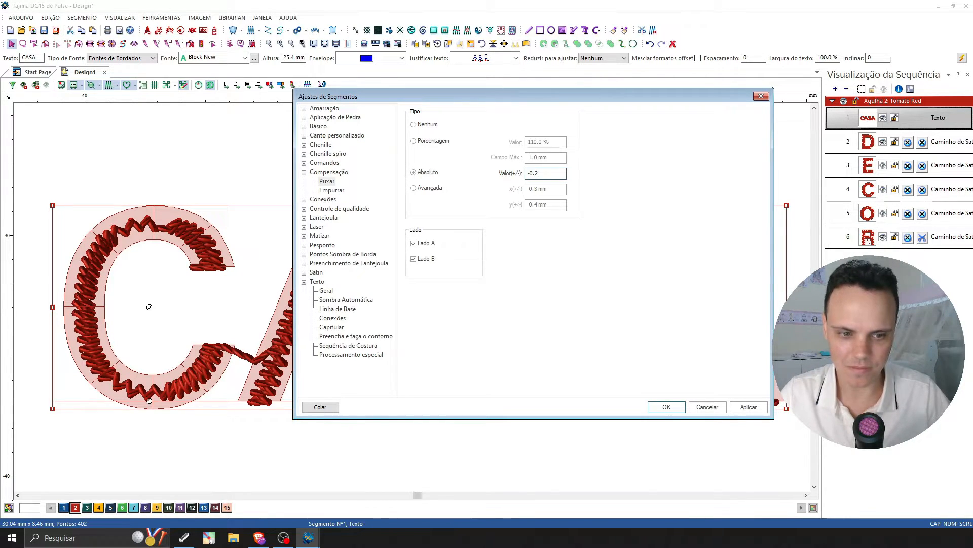
{"action": "left_click", "coordinate": [748, 408]}
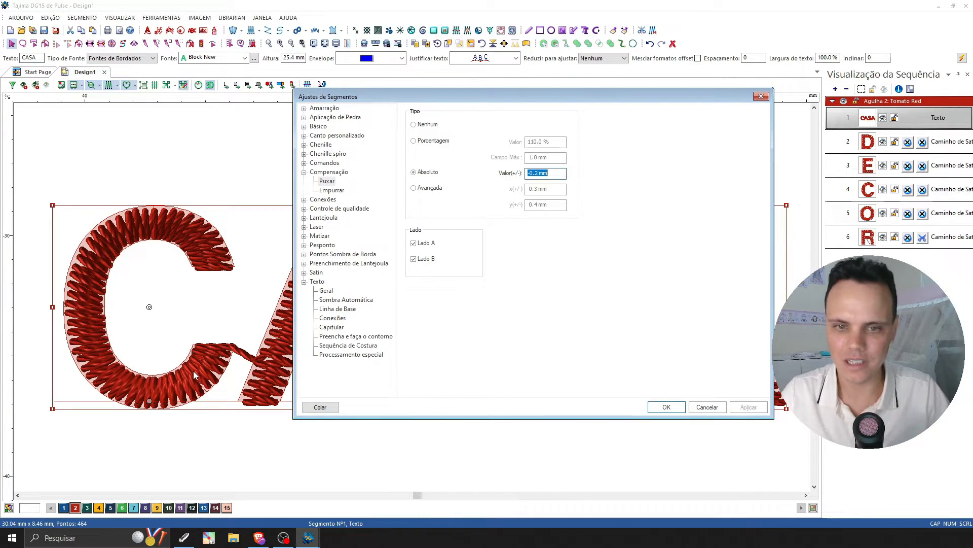
{"action": "left_click", "coordinate": [544, 173]}
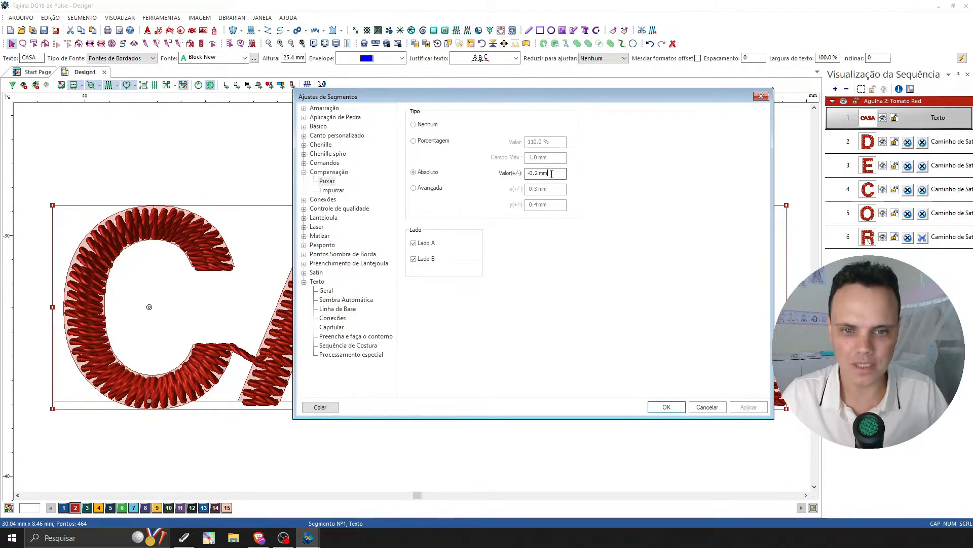
{"action": "left_click_drag", "start_coordinate": [549, 174], "coordinate": [527, 173]}
{"action": "type", "text": "-0.1"}
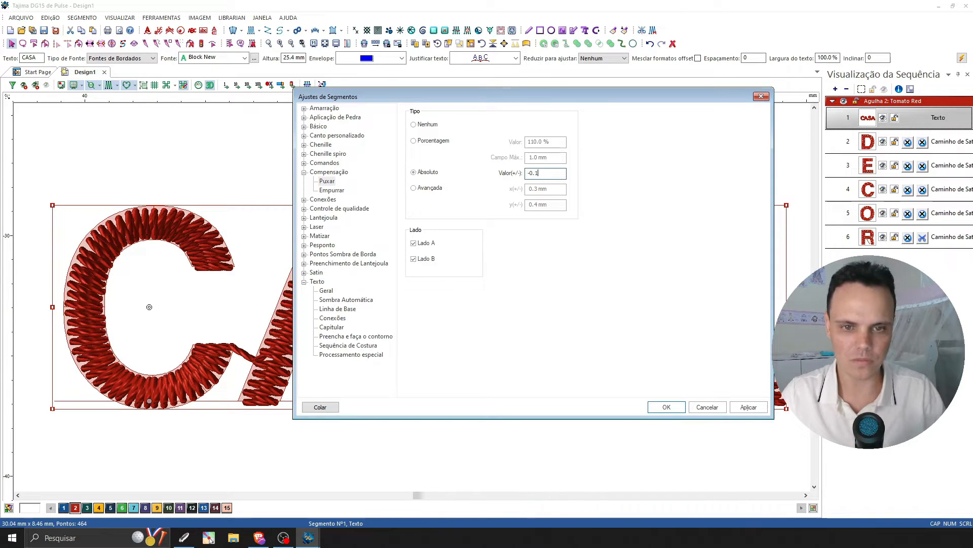
{"action": "left_click", "coordinate": [750, 408]}
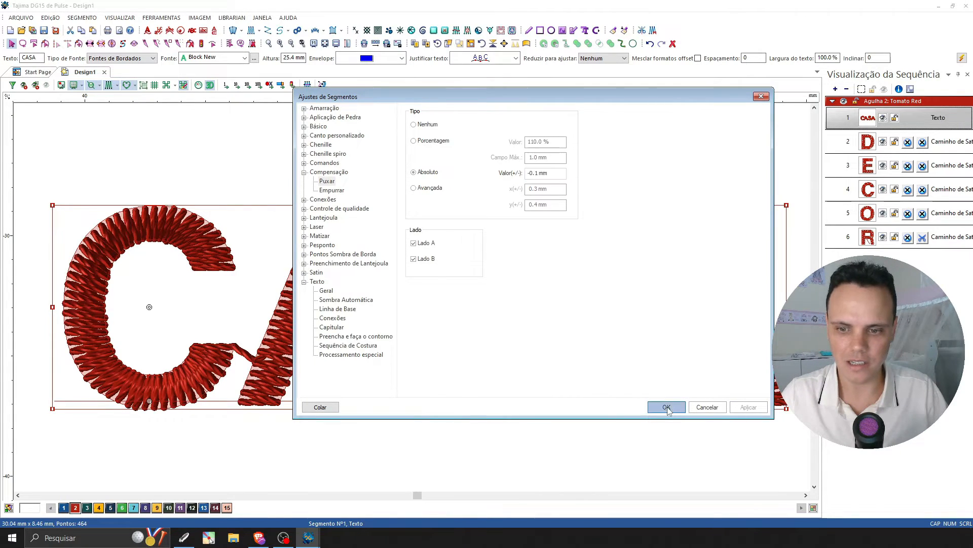
{"action": "left_click", "coordinate": [667, 406]}
{"action": "left_click", "coordinate": [491, 169]}
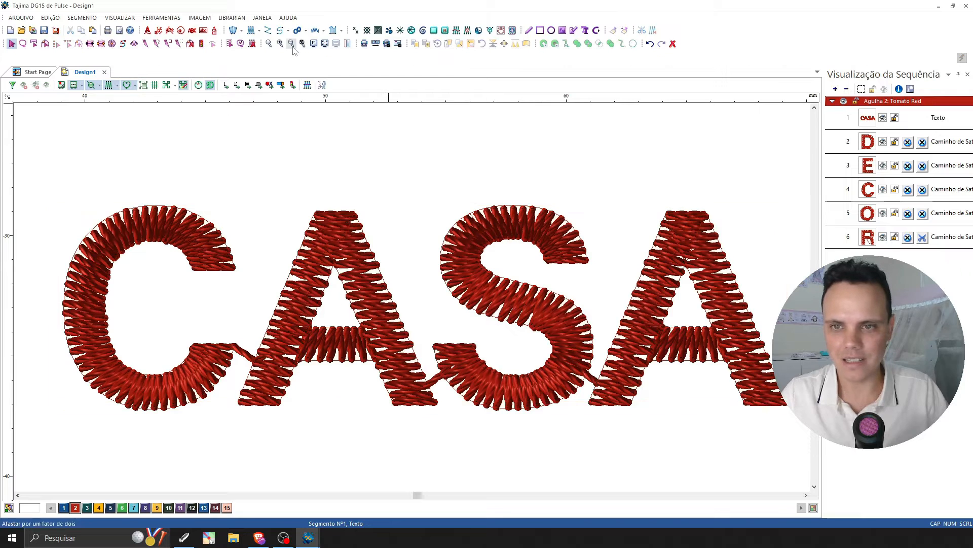
Compare the satin column thickness of the CASA letters with that of the DECOR letters across the whole wording.
{"action": "left_click", "coordinate": [292, 44]}
{"action": "left_click", "coordinate": [806, 495]}
{"action": "left_click", "coordinate": [805, 494]}
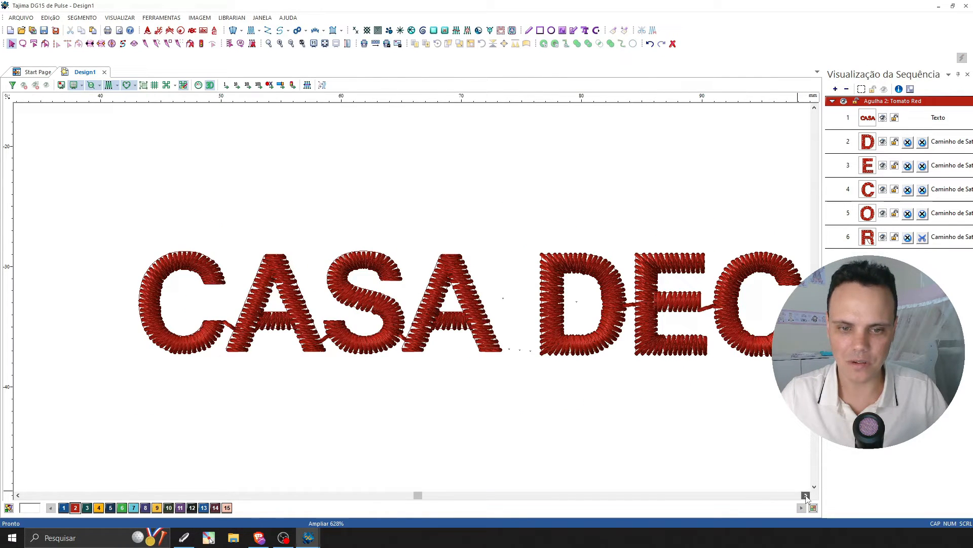
{"action": "left_click", "coordinate": [806, 495]}
{"action": "left_click", "coordinate": [805, 495]}
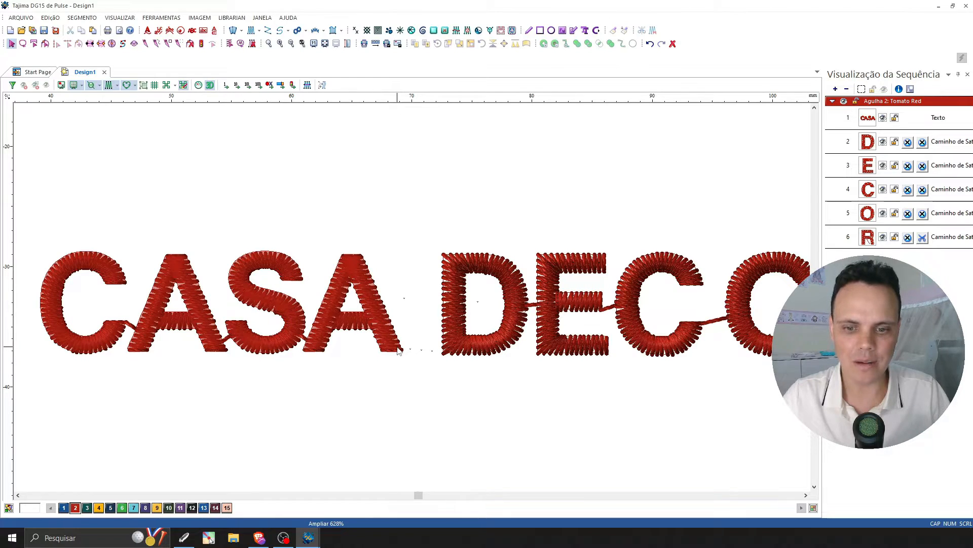
{"action": "left_click", "coordinate": [444, 257]}
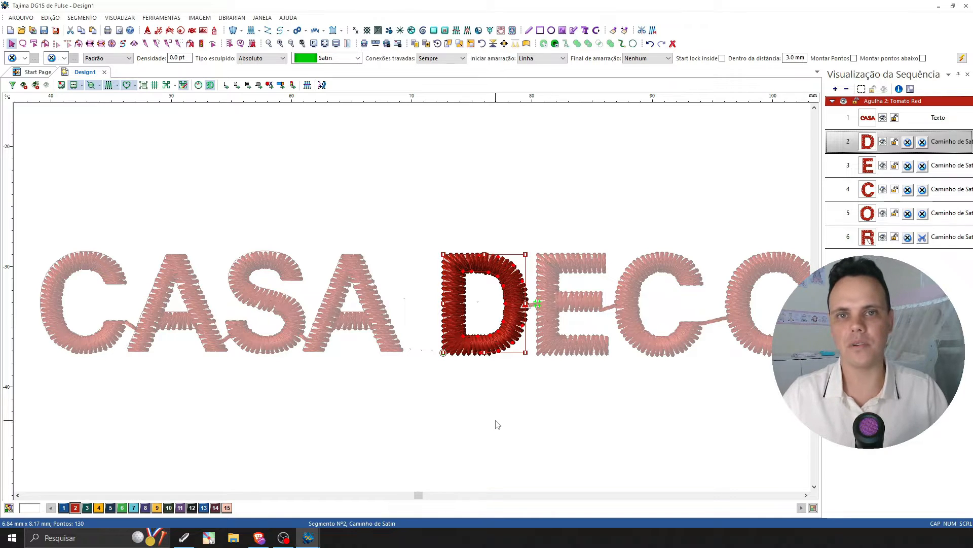
{"action": "left_click", "coordinate": [523, 382]}
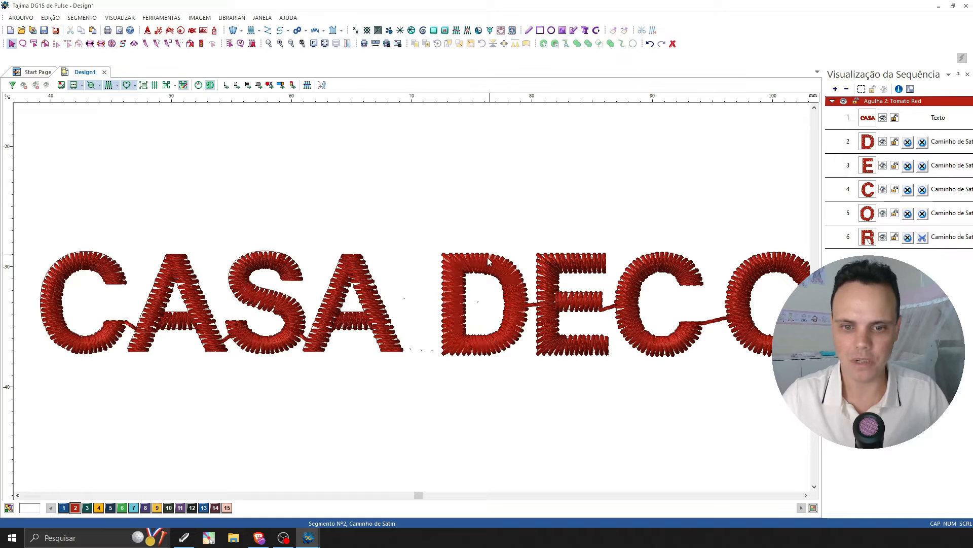
{"action": "left_click", "coordinate": [807, 495]}
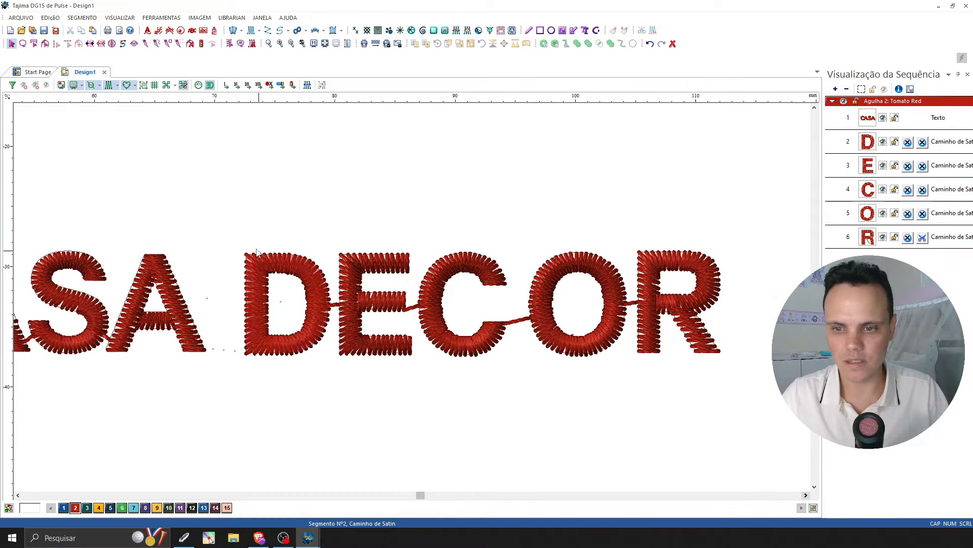
{"action": "left_click_drag", "start_coordinate": [230, 217], "coordinate": [204, 201]}
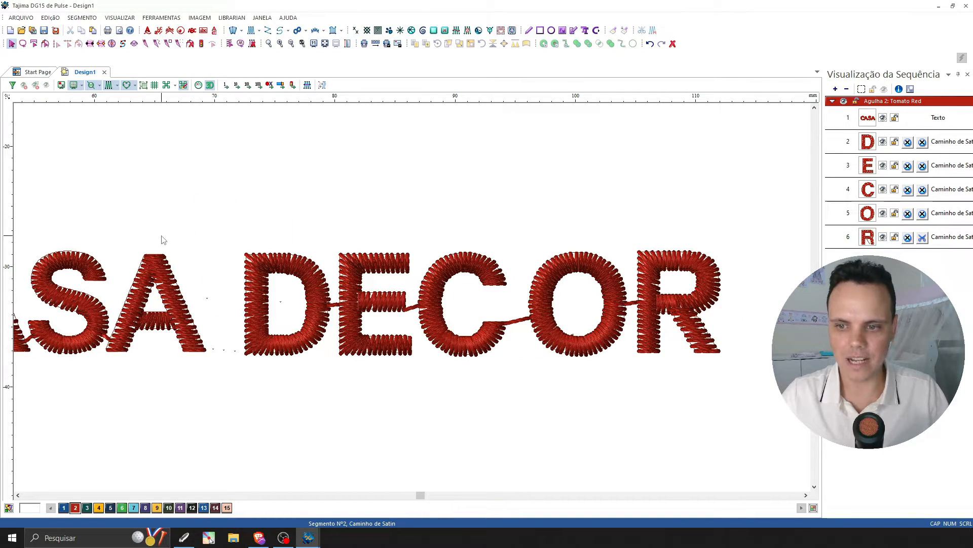
{"action": "left_click", "coordinate": [18, 495]}
{"action": "left_click", "coordinate": [18, 495]}
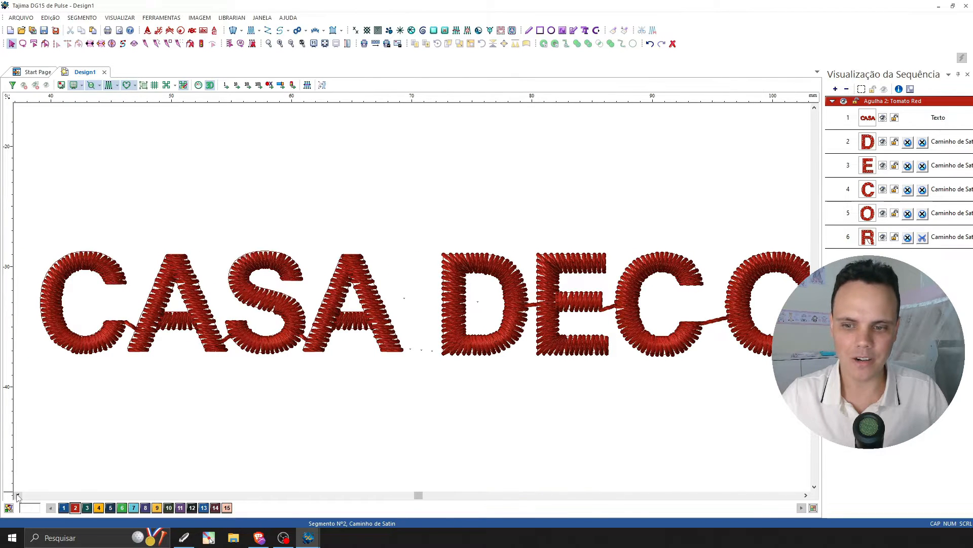
Inspect the CASA text and the O and C of DECOR individually to compare their stitched outlines.
{"action": "left_click", "coordinate": [253, 306]}
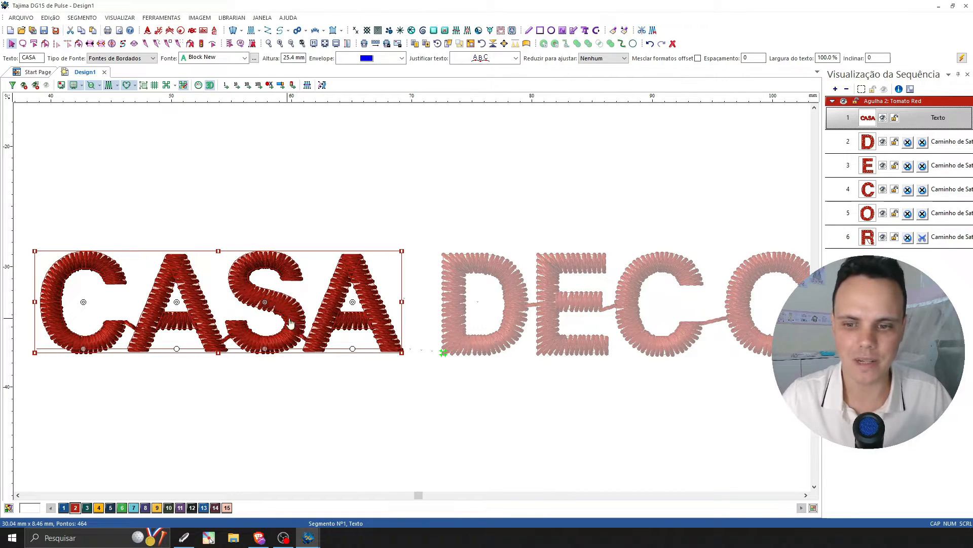
{"action": "left_click", "coordinate": [321, 214]}
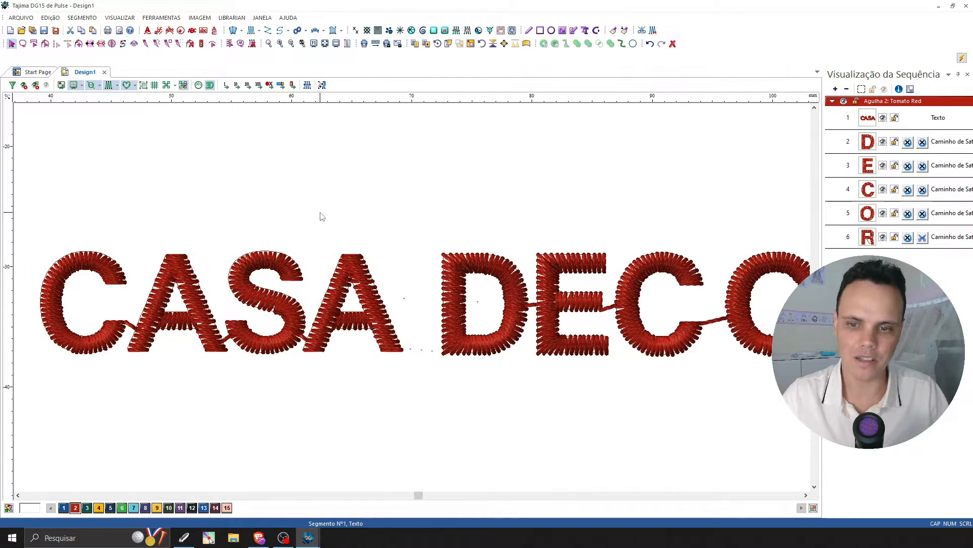
{"action": "left_click", "coordinate": [362, 259]}
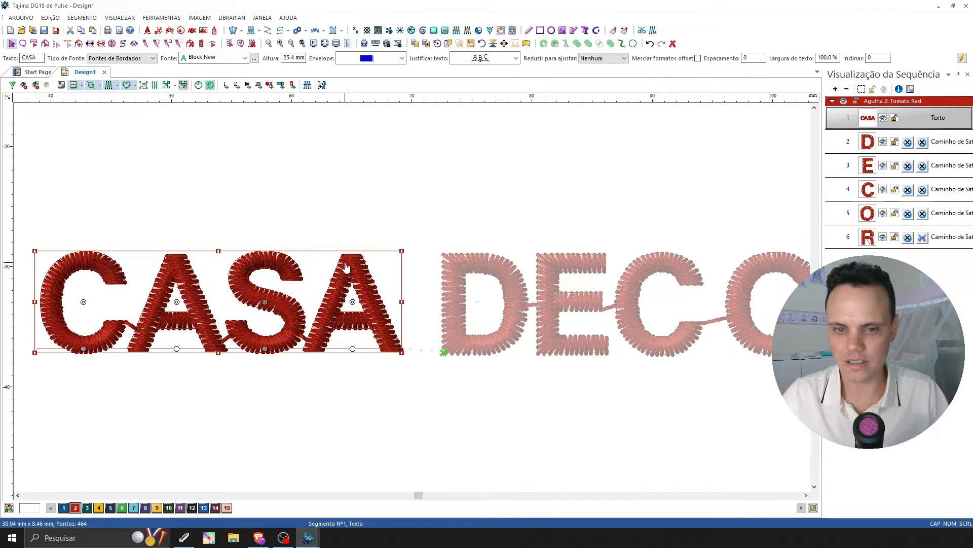
{"action": "left_click", "coordinate": [806, 495]}
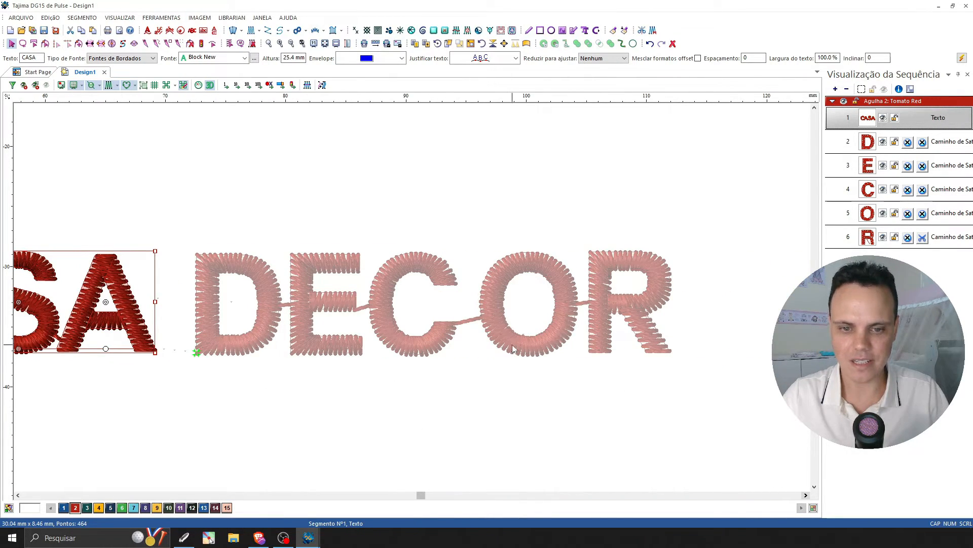
{"action": "left_click", "coordinate": [503, 356]}
{"action": "left_click", "coordinate": [479, 354]}
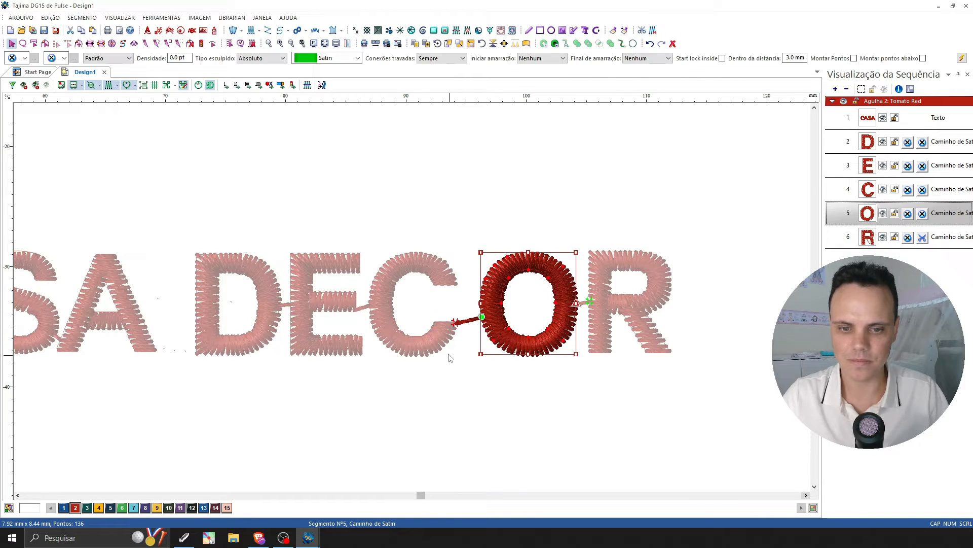
{"action": "left_click", "coordinate": [433, 352]}
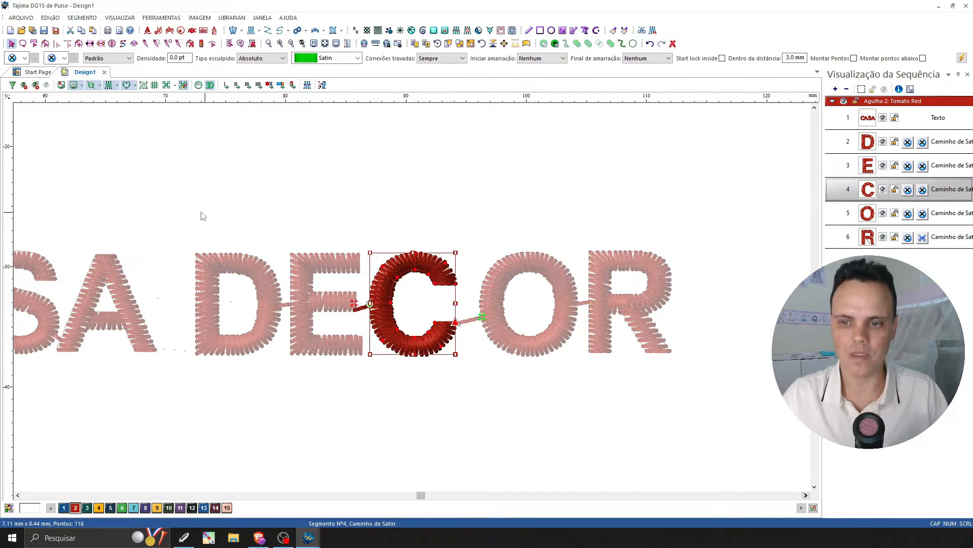
{"action": "left_click", "coordinate": [178, 192]}
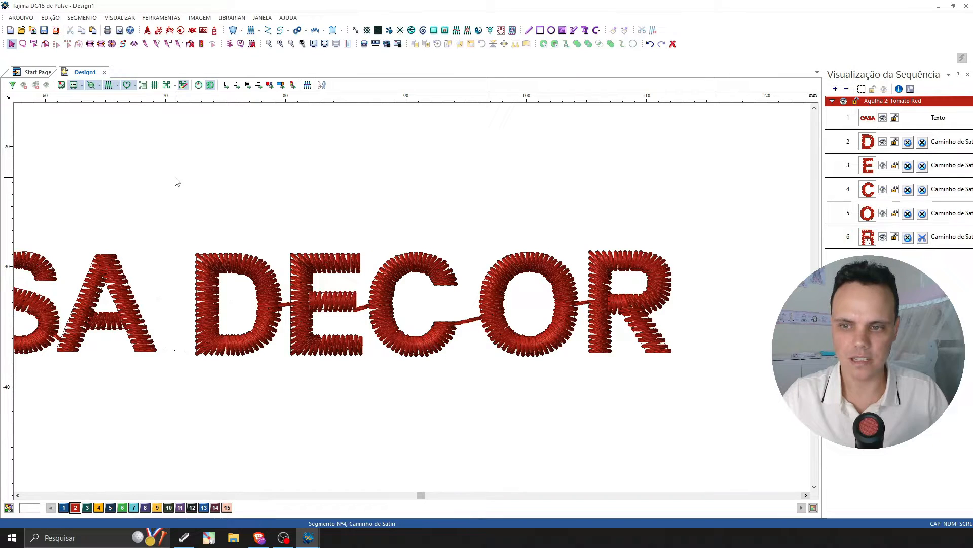
Select all five DECOR letters and set their pull compensation to Absoluto with a value of 0.1 mm.
{"action": "left_click_drag", "start_coordinate": [176, 177], "coordinate": [710, 385]}
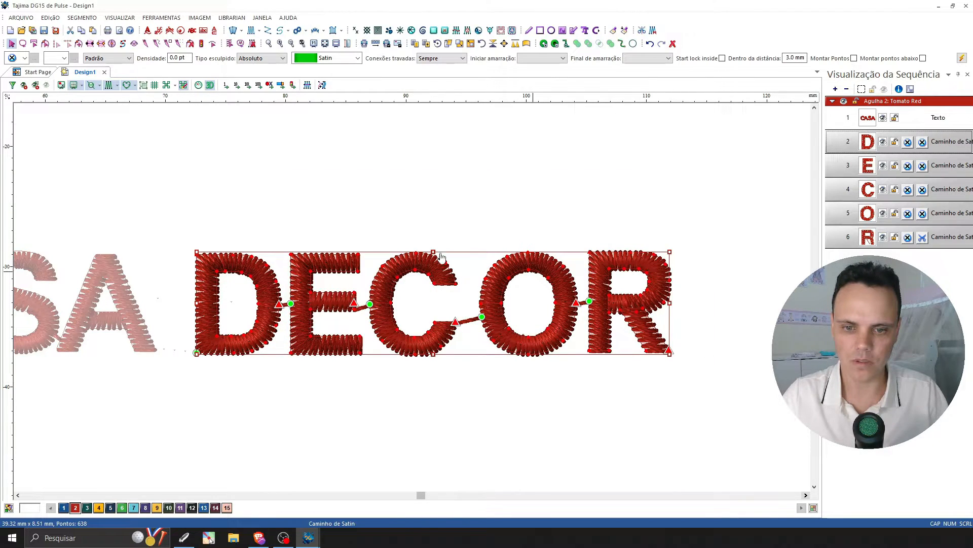
{"action": "left_click", "coordinate": [962, 58]}
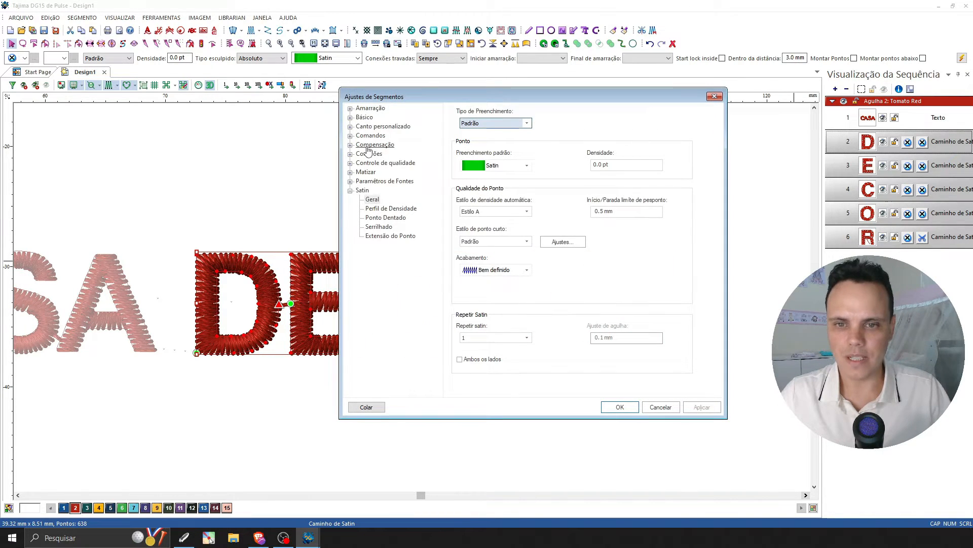
{"action": "left_click", "coordinate": [375, 145]}
{"action": "left_click", "coordinate": [460, 172]}
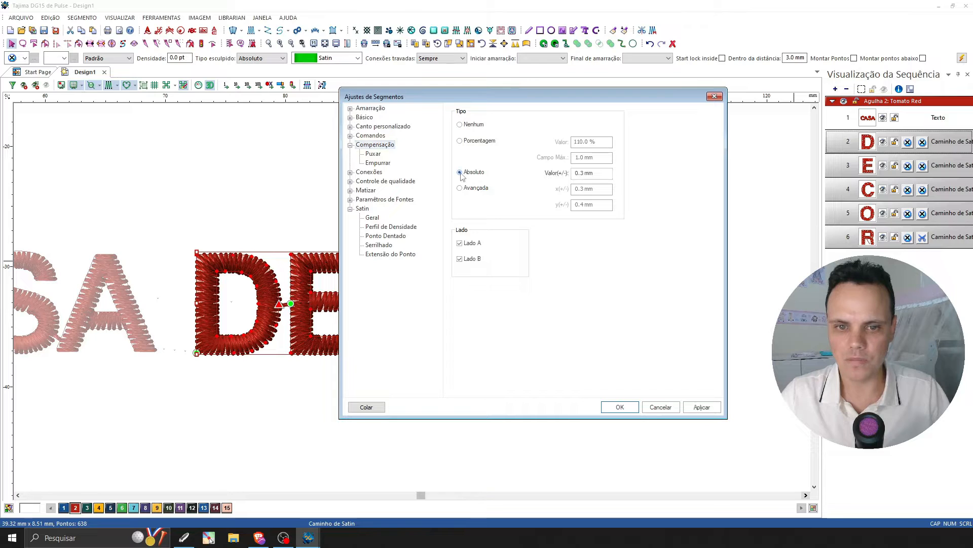
{"action": "left_click_drag", "start_coordinate": [399, 98], "coordinate": [525, 107]}
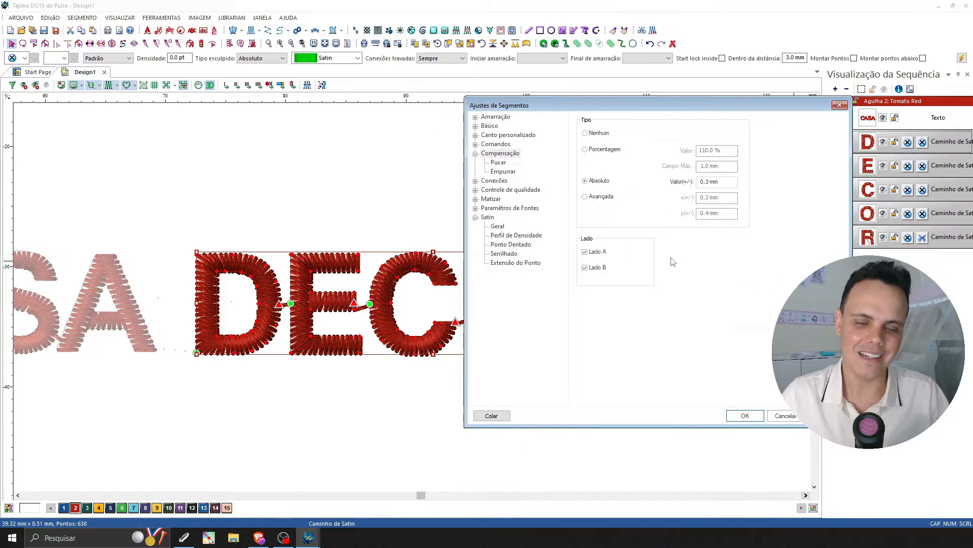
{"action": "left_click", "coordinate": [701, 182]}
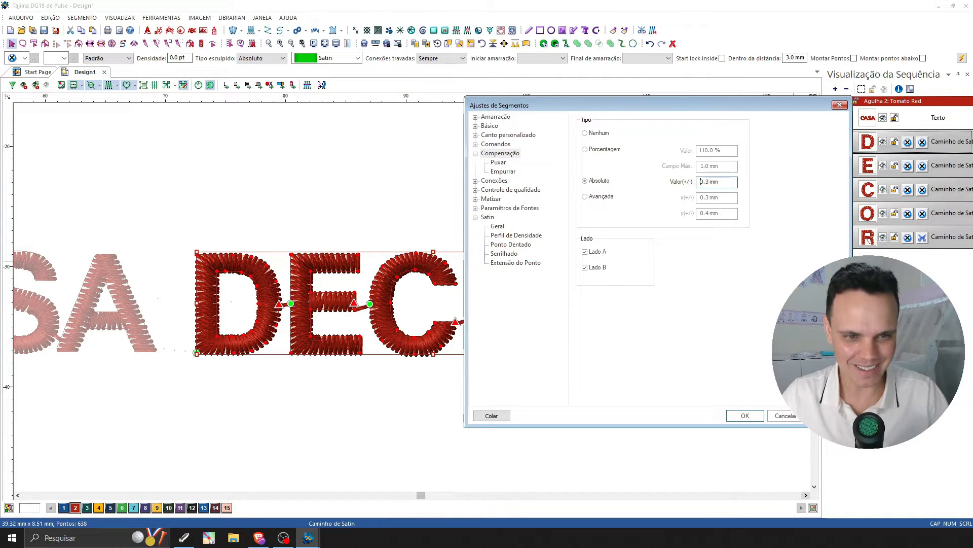
{"action": "type", "text": "-"}
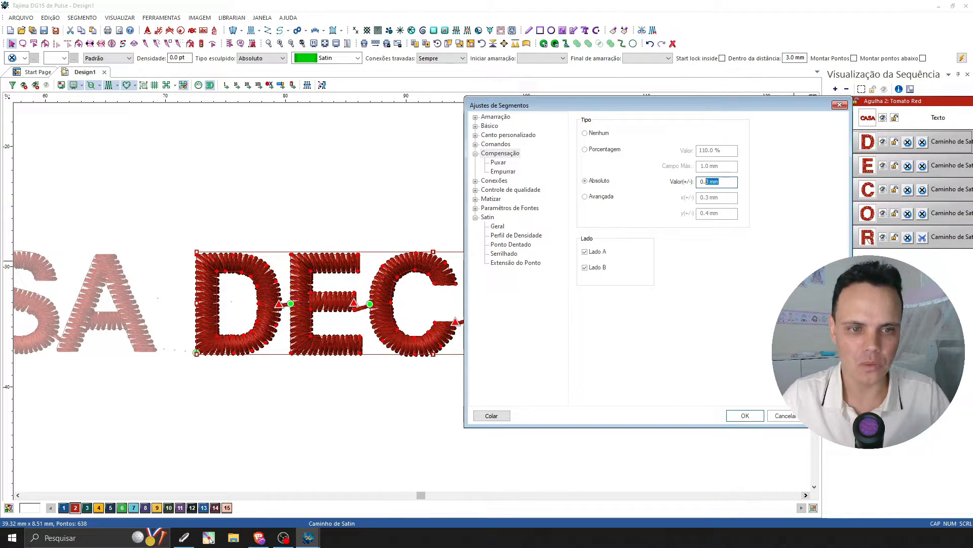
{"action": "type", "text": "1"}
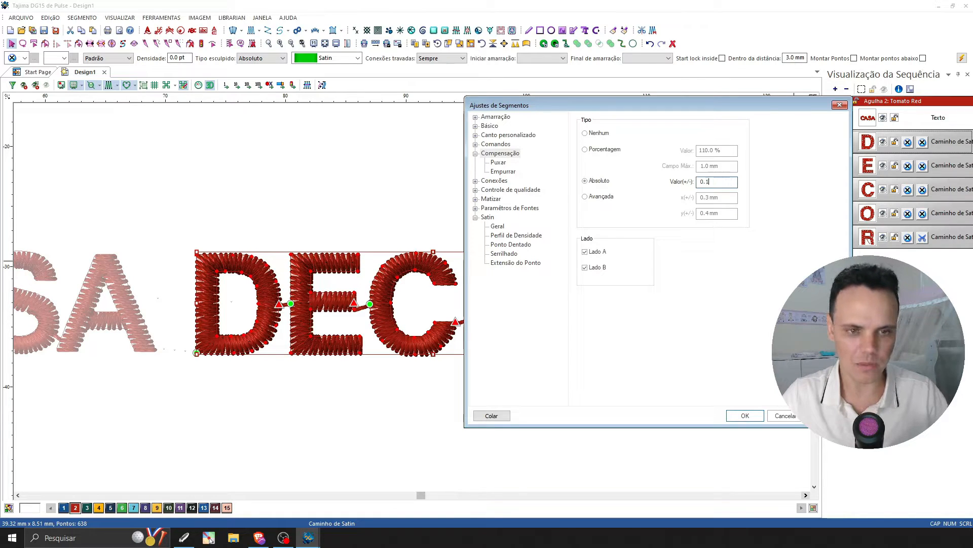
{"action": "key", "text": "Return"}
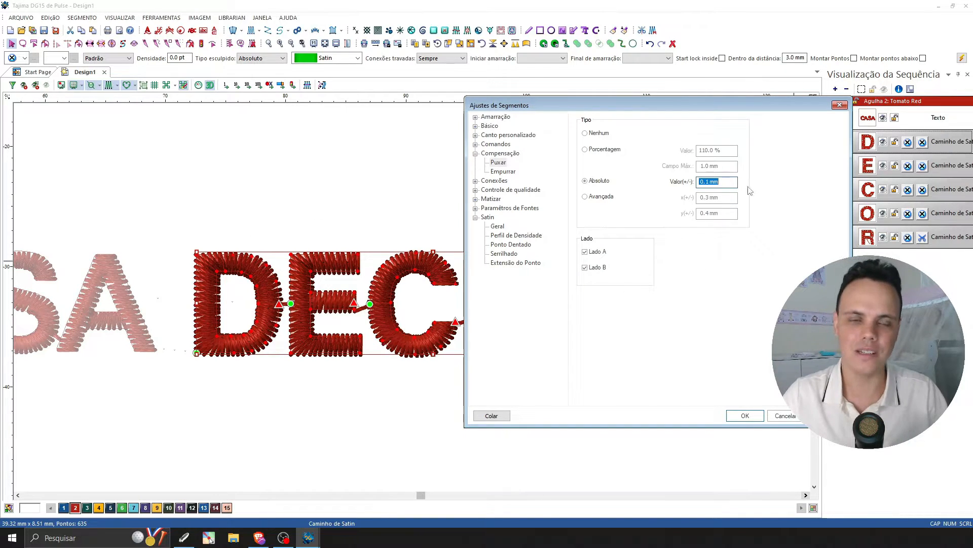
Set the DECOR letters' absolute pull compensation to 0.2 mm, confirm the settings and deselect the letters.
{"action": "left_click", "coordinate": [712, 184]}
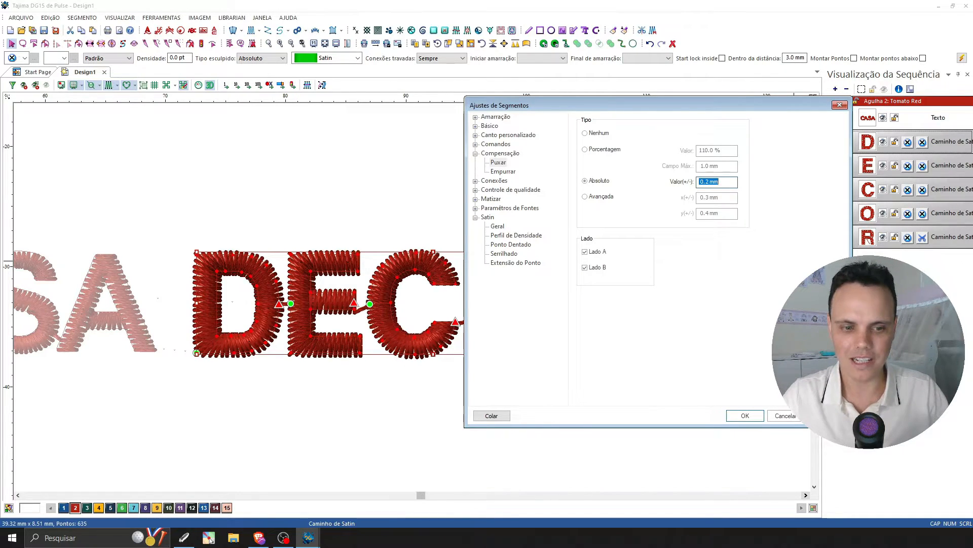
{"action": "left_click", "coordinate": [745, 415]}
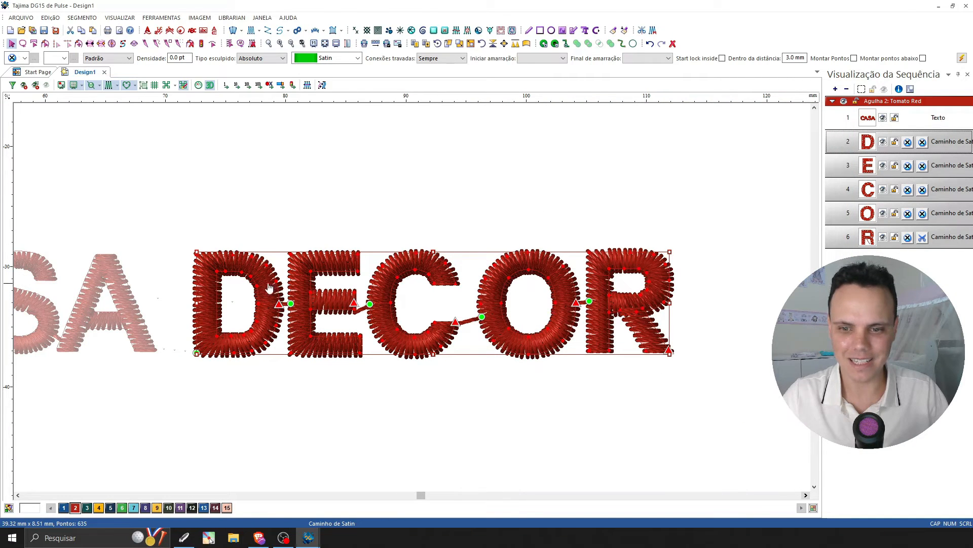
{"action": "left_click", "coordinate": [497, 418]}
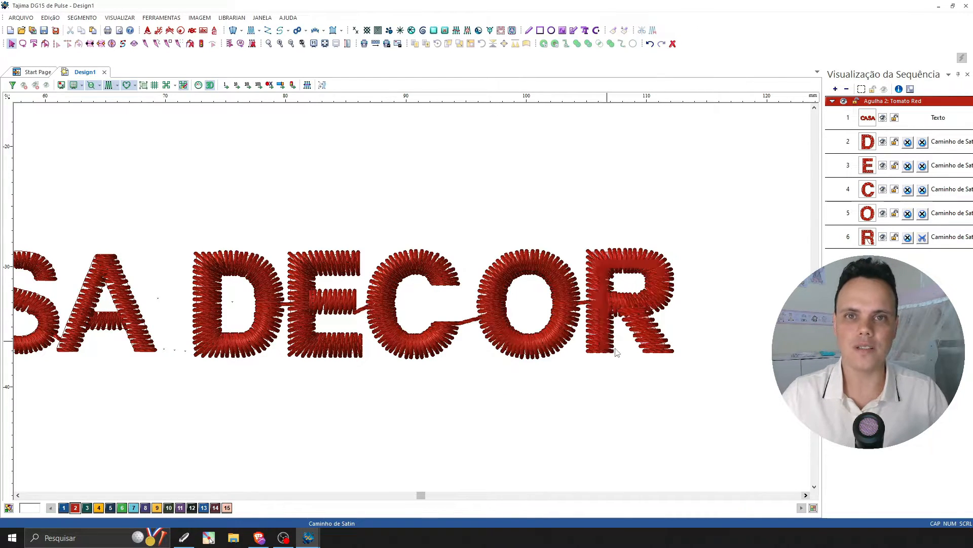
Recolor the whole CASA DECOR wording with needle 12, Jet Black, and clear the selection.
{"action": "scroll", "coordinate": [525, 416], "scroll_direction": "down", "scroll_amount": 1}
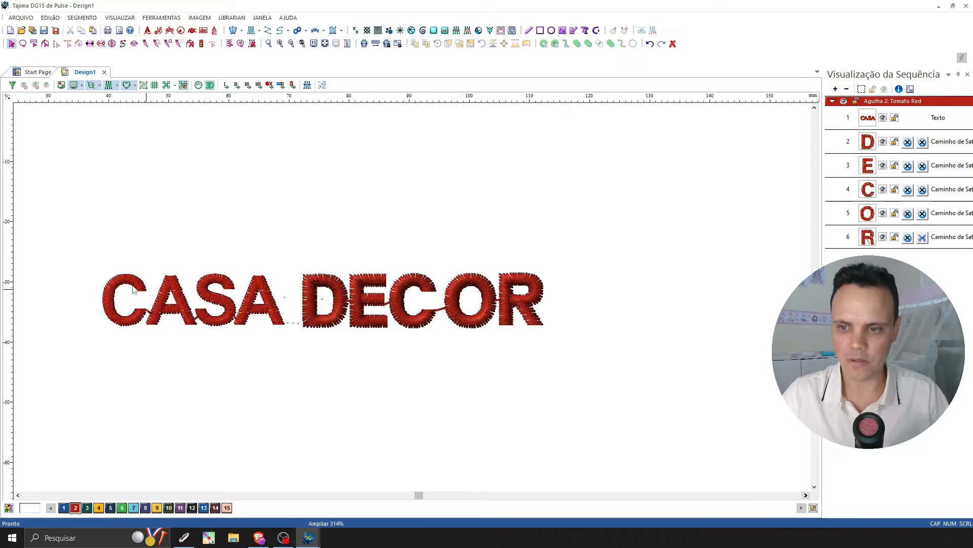
{"action": "left_click_drag", "start_coordinate": [73, 233], "coordinate": [578, 366]}
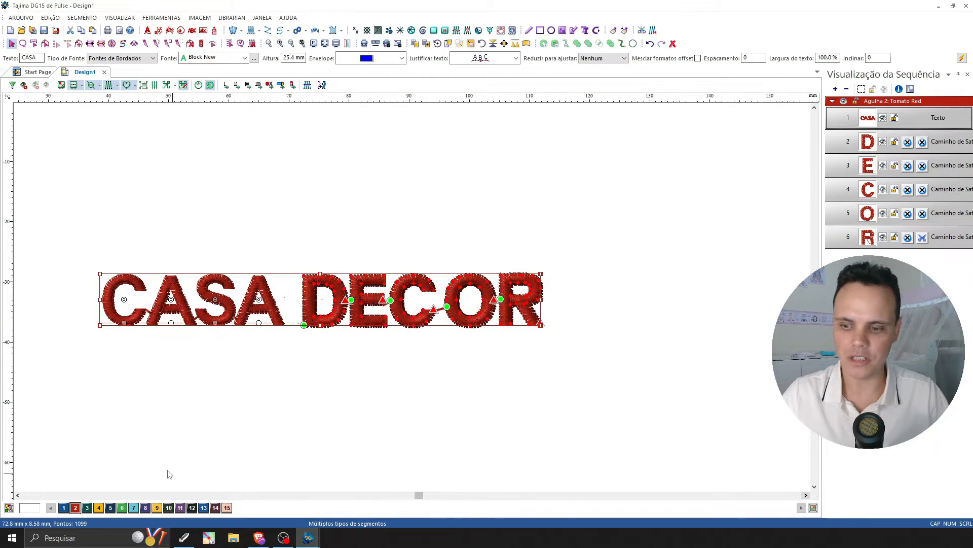
{"action": "left_click", "coordinate": [192, 508]}
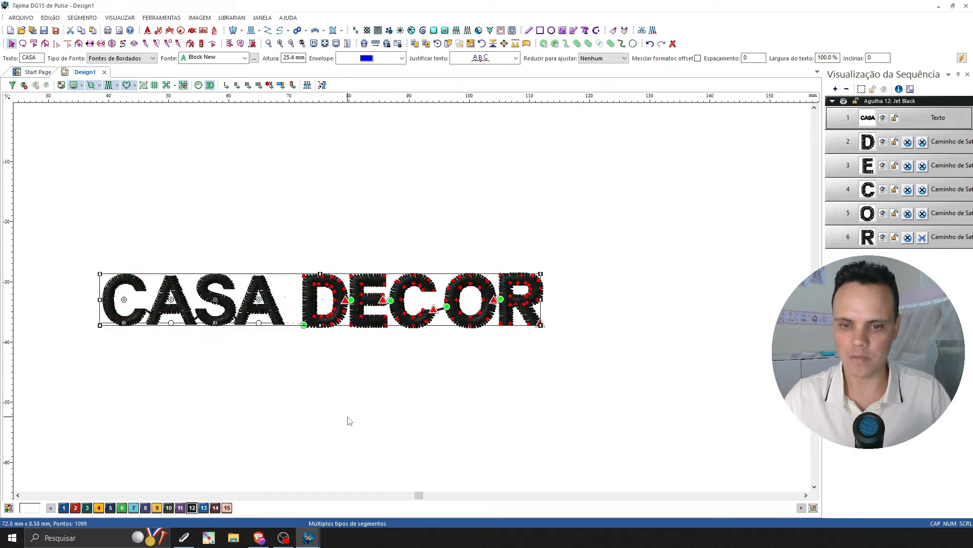
{"action": "left_click", "coordinate": [350, 415]}
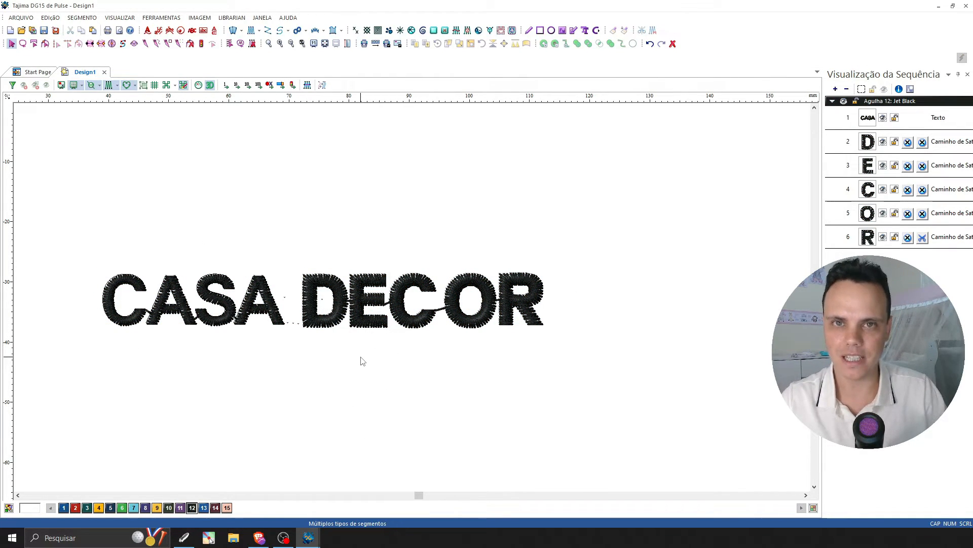
Show the reference logo, place it above the stitched CASA DECOR wording to compare them, undo the move and hide the image.
{"action": "key", "text": "i"}
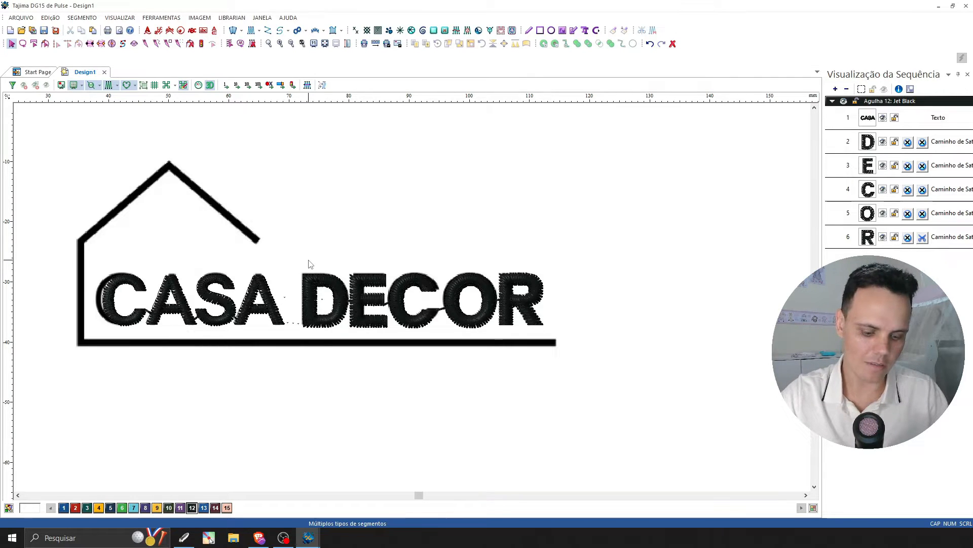
{"action": "left_click", "coordinate": [296, 286]}
{"action": "left_click_drag", "start_coordinate": [295, 285], "coordinate": [306, 174]}
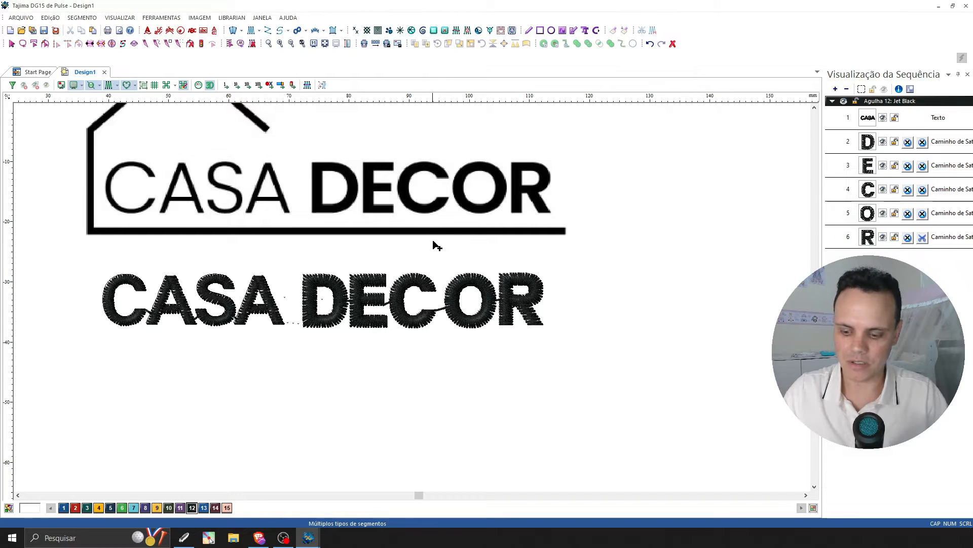
{"action": "key", "text": "ctrl+z"}
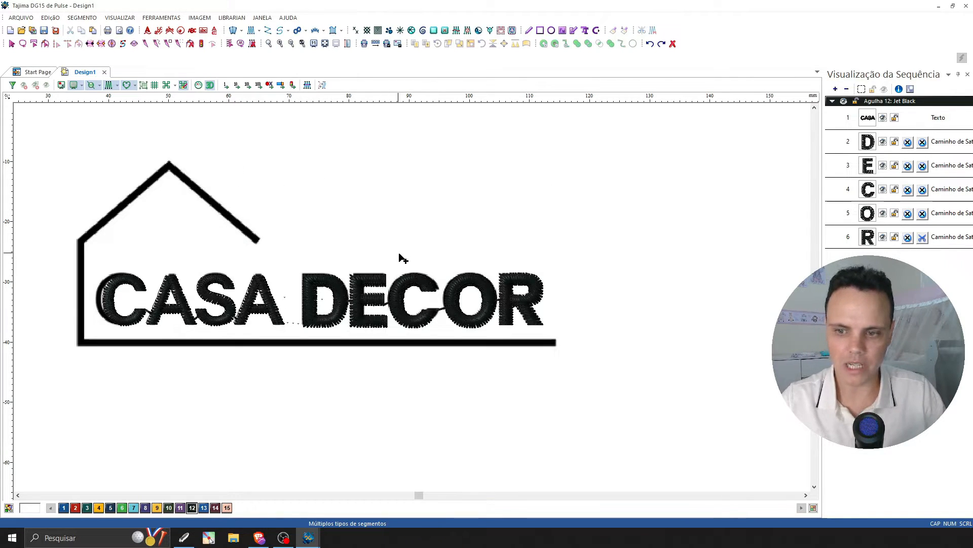
{"action": "key", "text": "i"}
Select the O and R letters of DECOR together.
{"action": "key", "text": "plus"}
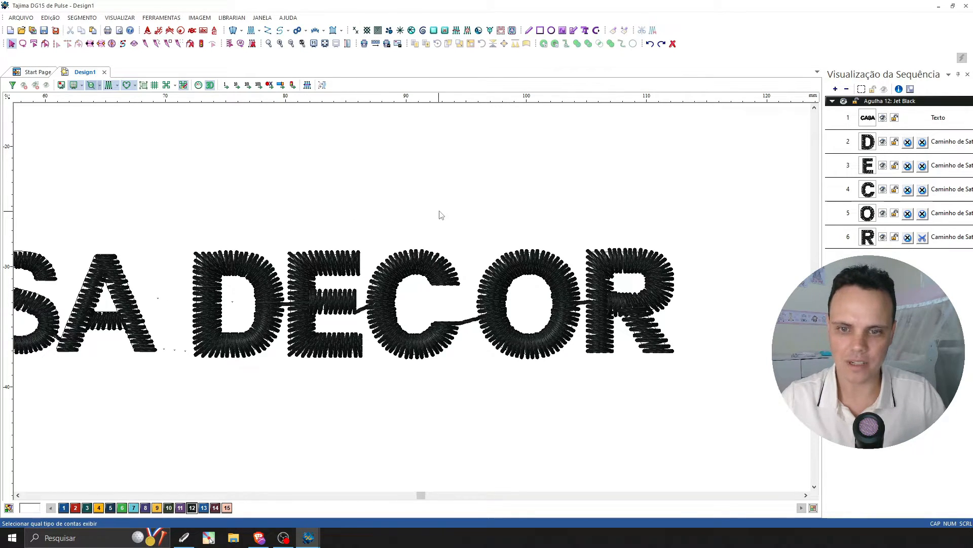
{"action": "left_click_drag", "start_coordinate": [730, 187], "coordinate": [476, 378]}
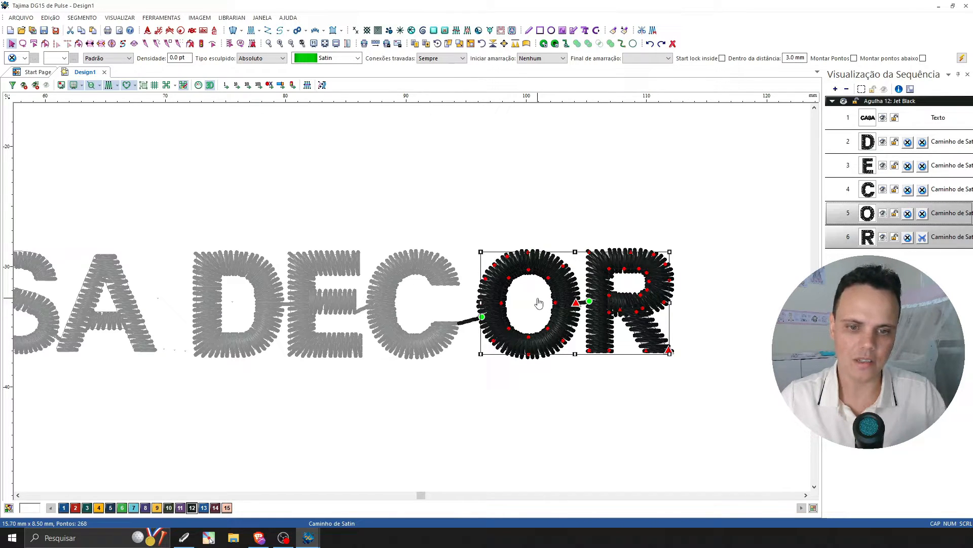
Try moving the selected O and R freehand closer to the C, undoing each attempt.
{"action": "mouse_move", "coordinate": [537, 303]}
{"action": "left_mouse_down"}
{"action": "mouse_move", "coordinate": [545, 309]}
{"action": "mouse_move", "coordinate": [603, 286]}
{"action": "mouse_move", "coordinate": [532, 319]}
{"action": "mouse_move", "coordinate": [530, 301]}
{"action": "left_mouse_up"}
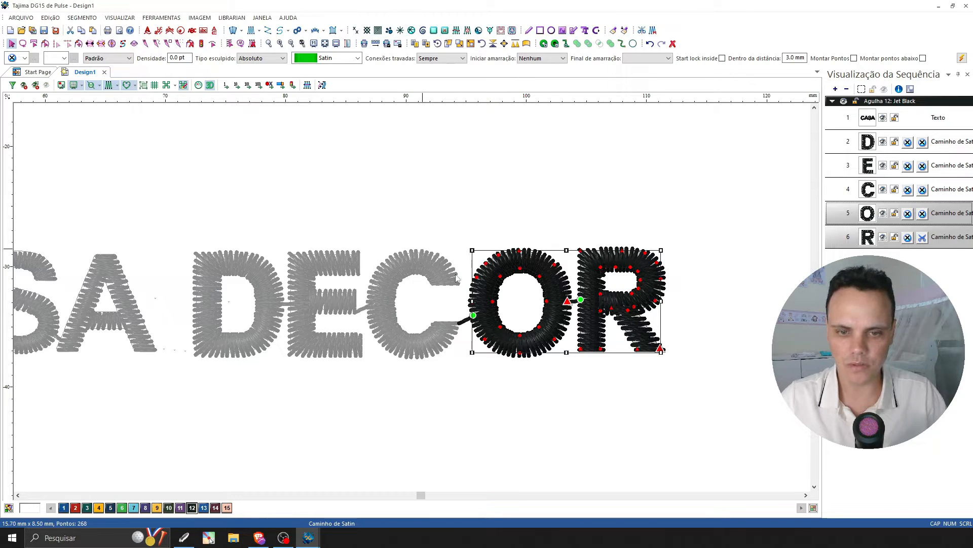
{"action": "key", "text": "ctrl+z"}
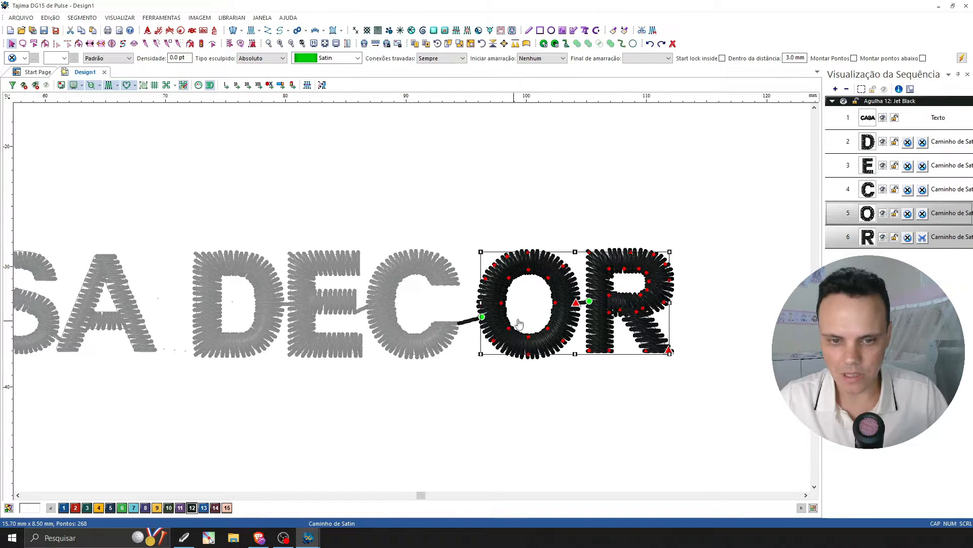
{"action": "mouse_move", "coordinate": [532, 317]}
{"action": "left_mouse_down"}
{"action": "mouse_move", "coordinate": [521, 317]}
{"action": "mouse_move", "coordinate": [519, 303]}
{"action": "mouse_move", "coordinate": [522, 328]}
{"action": "left_mouse_up"}
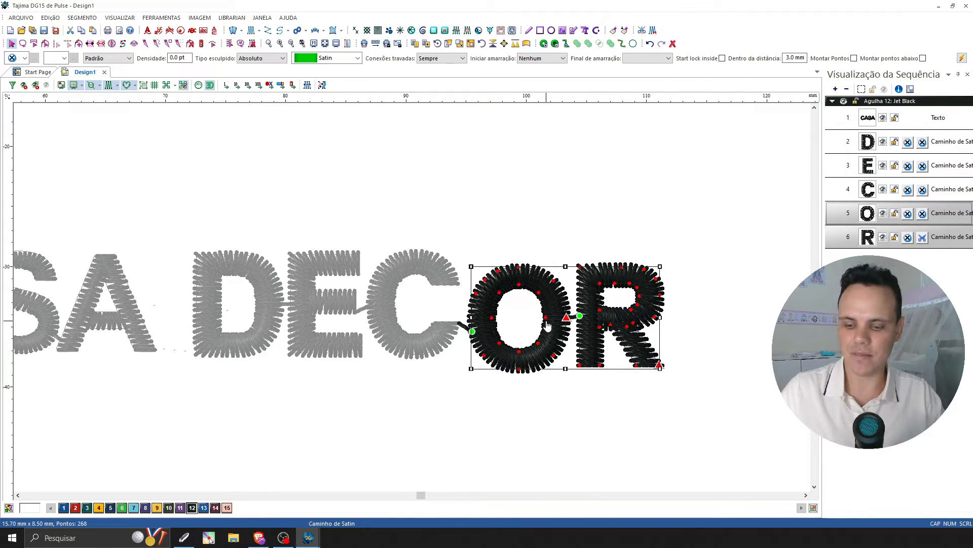
{"action": "key", "text": "ctrl+z"}
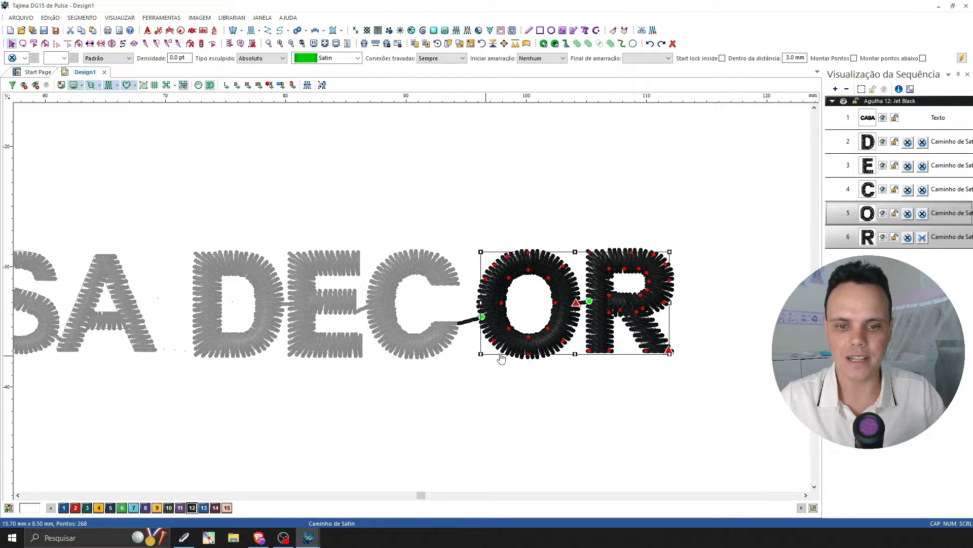
Start the move command for the selected O and R and open the X and Y displacement entry.
{"action": "left_click", "coordinate": [505, 44]}
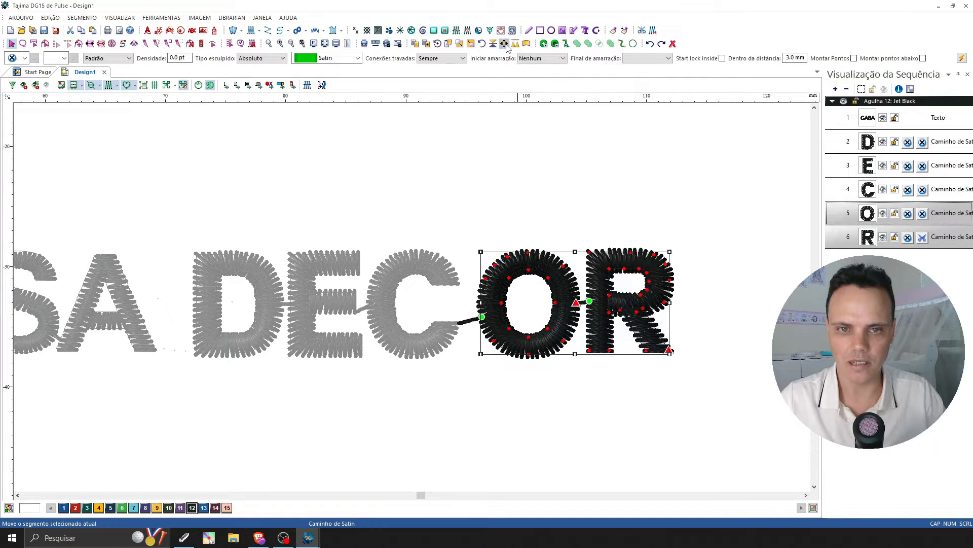
{"action": "left_click_drag", "start_coordinate": [508, 236], "coordinate": [574, 161]}
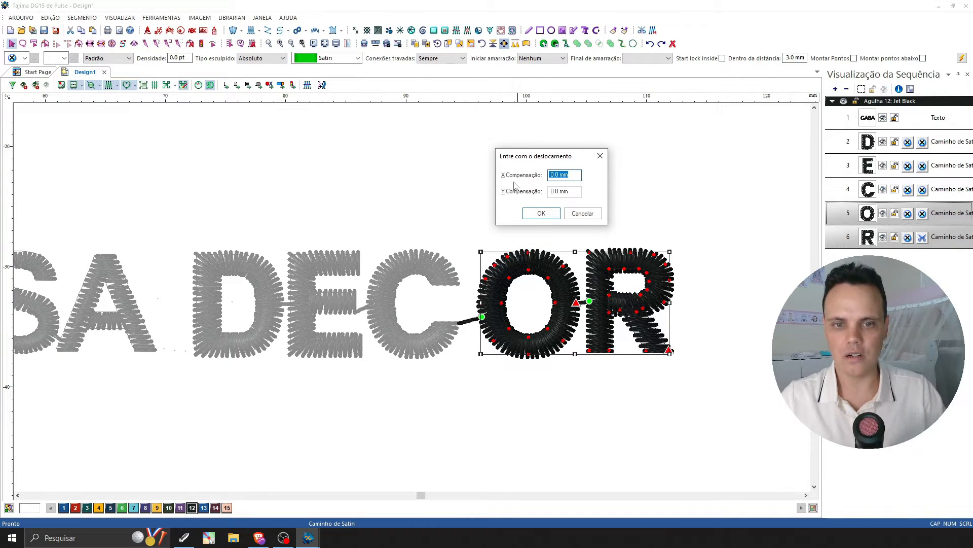
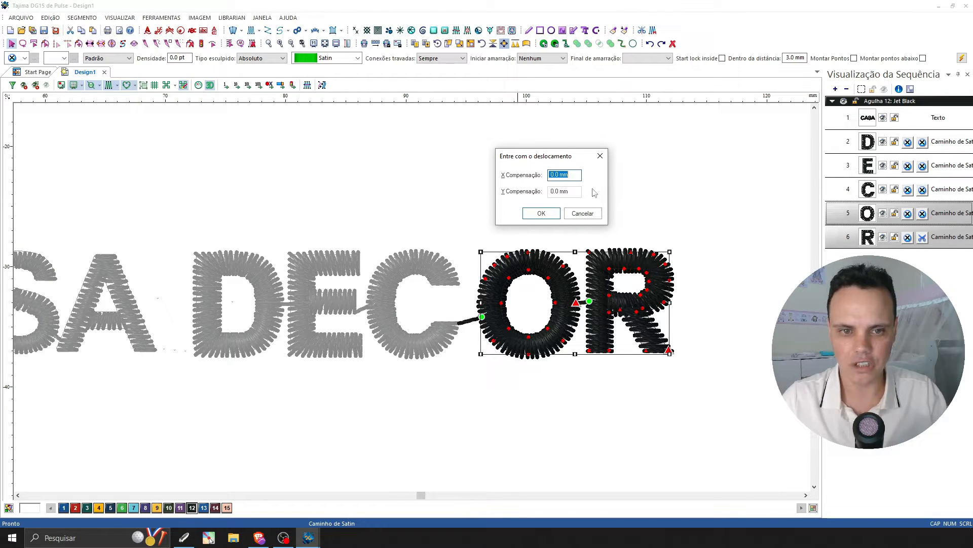
Move the selected O and R of DECOR horizontally with successive X offsets of -1, 0.03 and 0.1 mm.
{"action": "type", "text": "-1"}
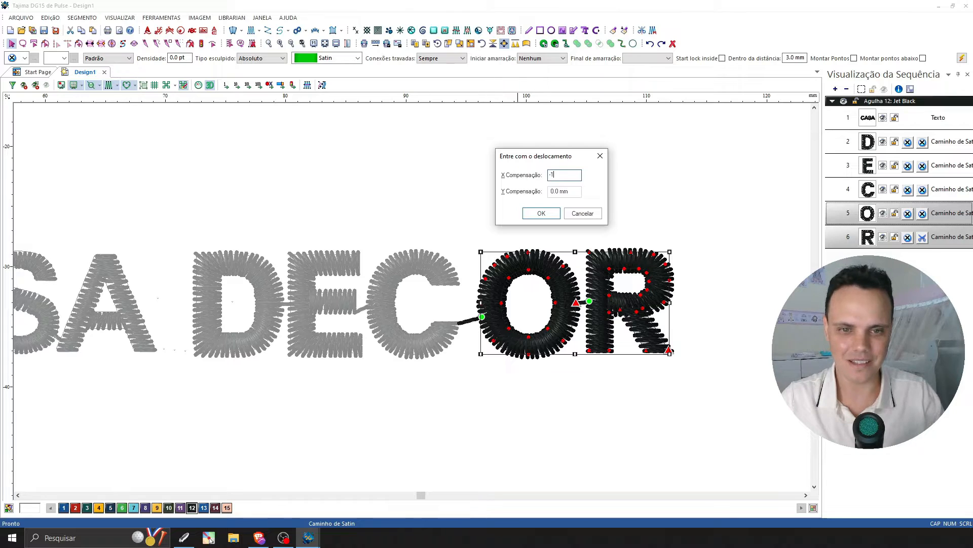
{"action": "key", "text": "Return"}
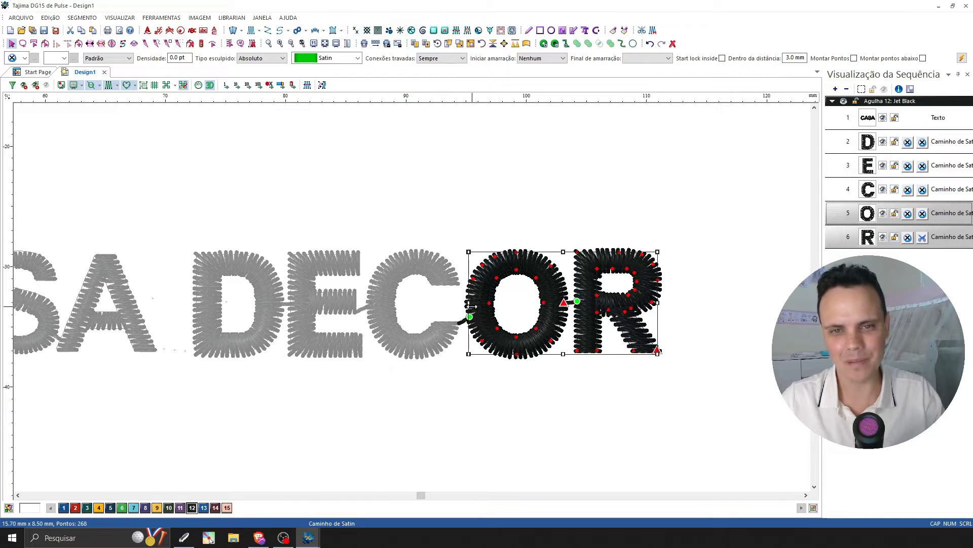
{"action": "left_click", "coordinate": [504, 43]}
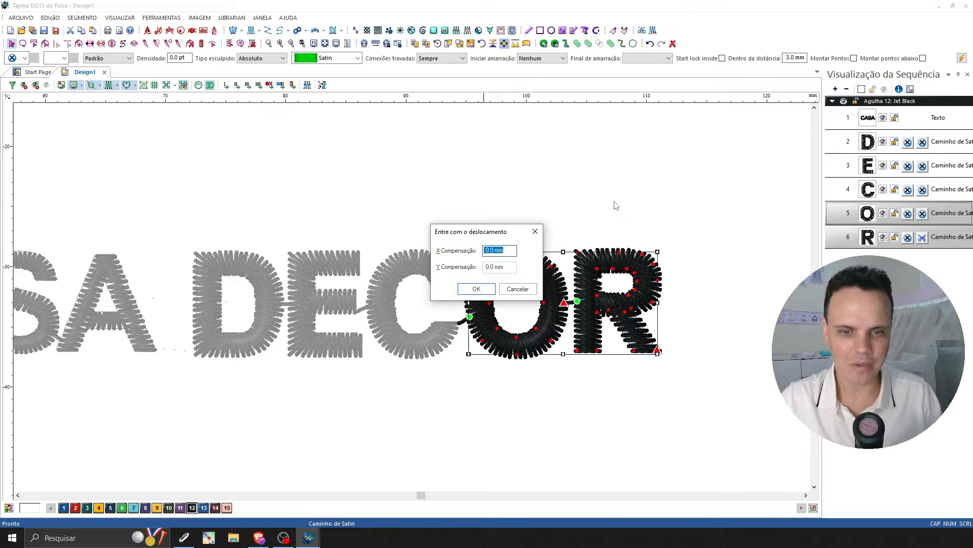
{"action": "type", "text": "0"}
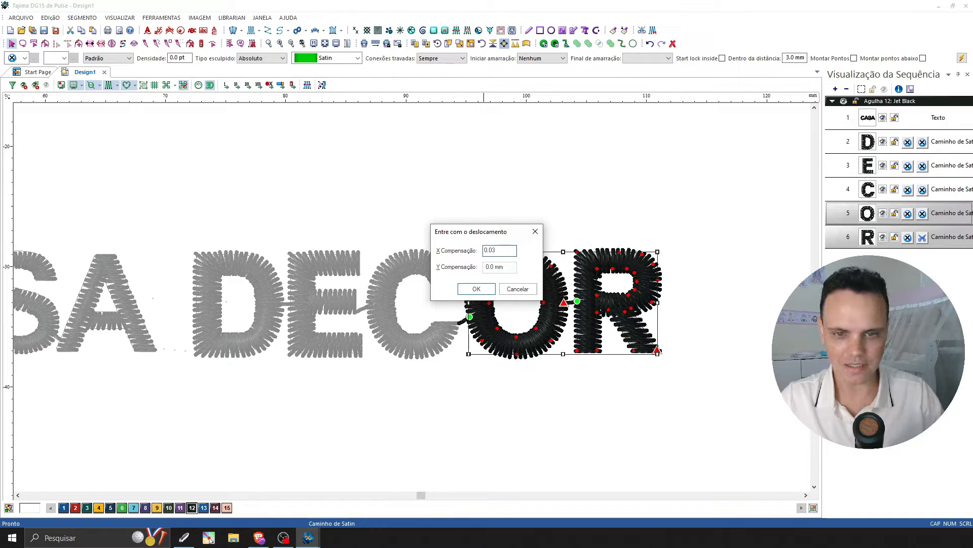
{"action": "key", "text": "Return"}
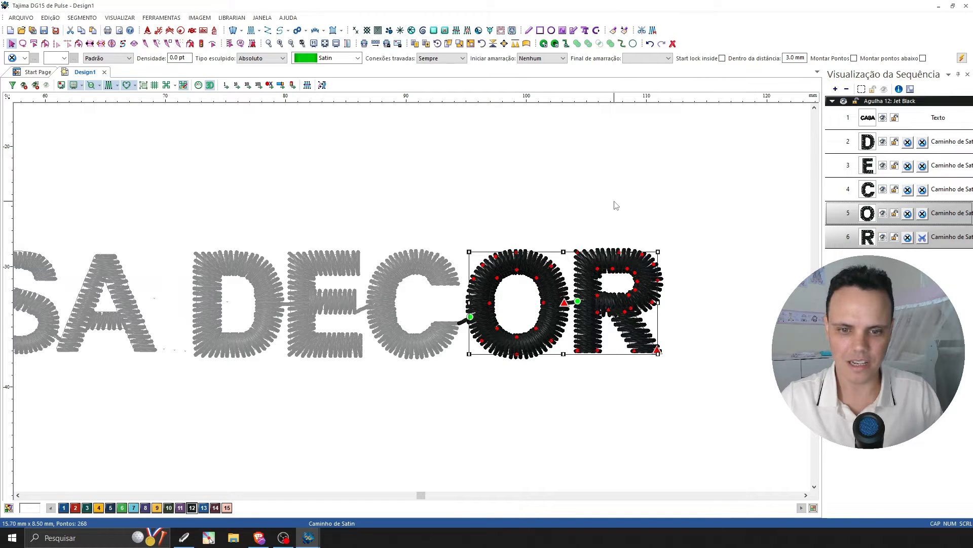
{"action": "left_click", "coordinate": [504, 43]}
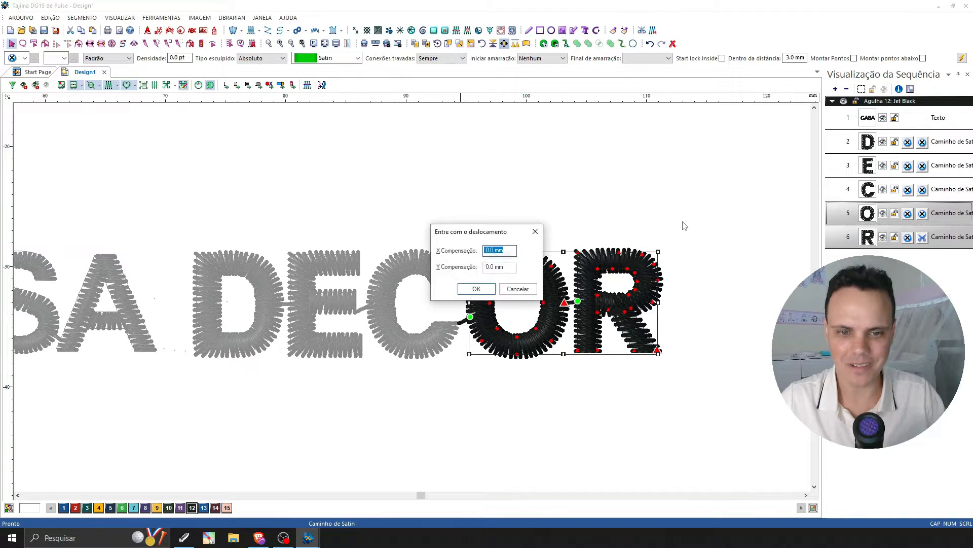
{"action": "type", "text": "0."}
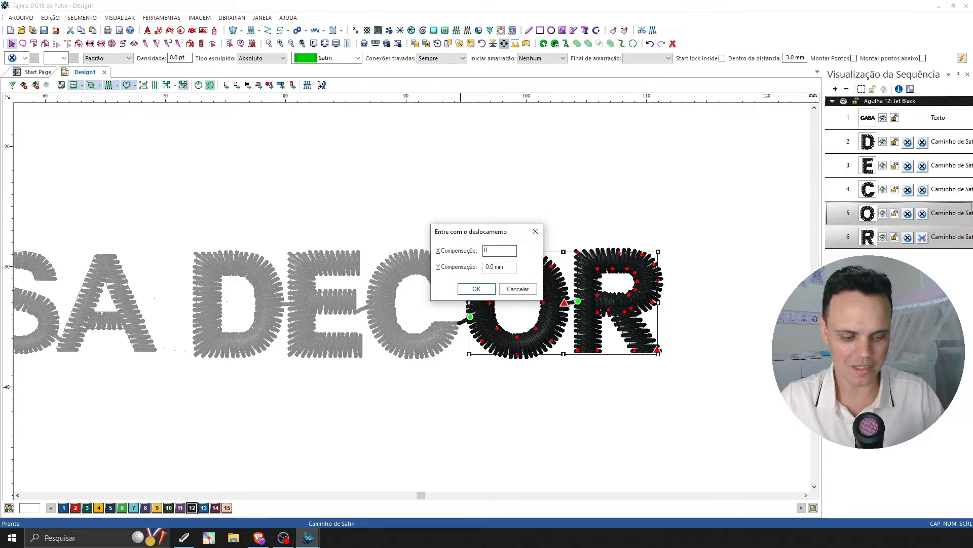
{"action": "type", "text": "1"}
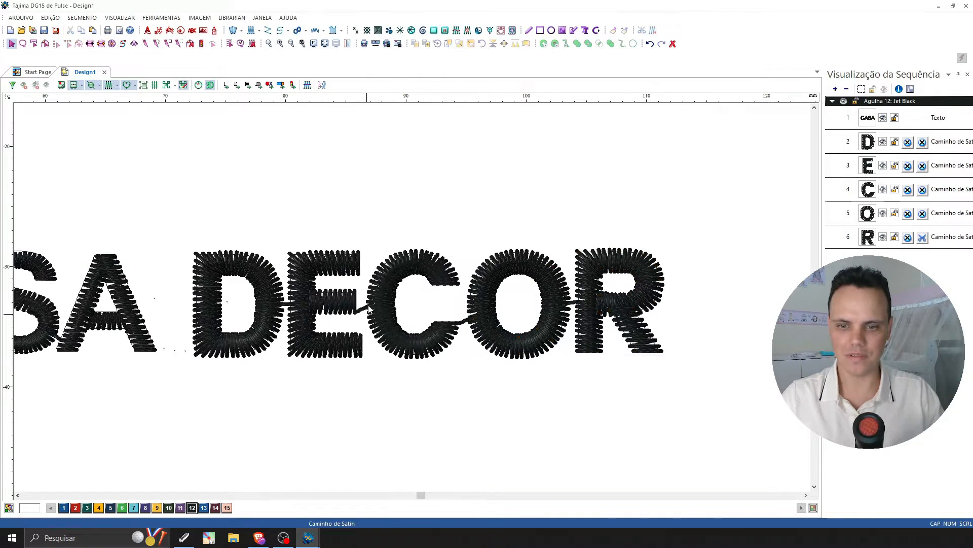
Turn off the 3D rendering and stitch display to compare the outline of the C in CASA with the reference logo.
{"action": "scroll", "coordinate": [601, 237], "scroll_direction": "down", "scroll_amount": 1}
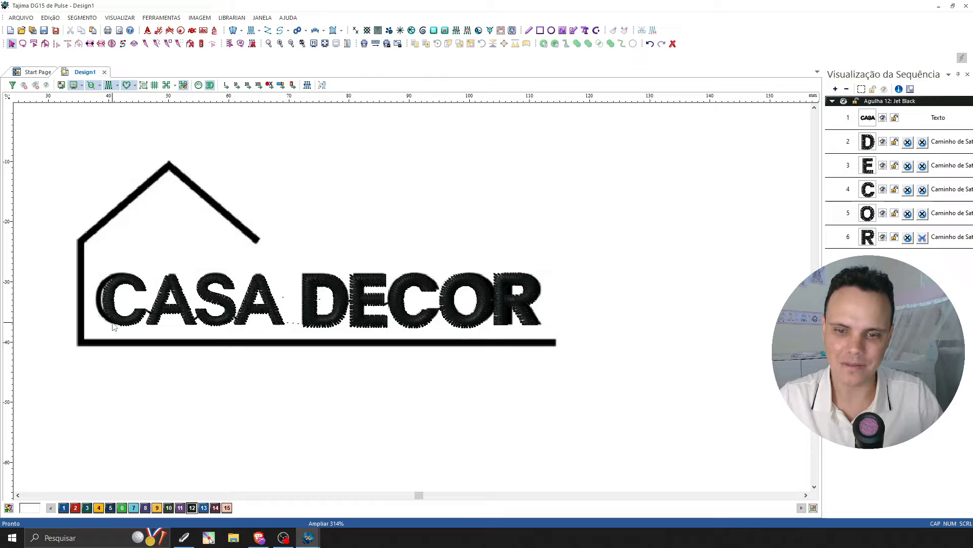
{"action": "key", "text": "Left"}
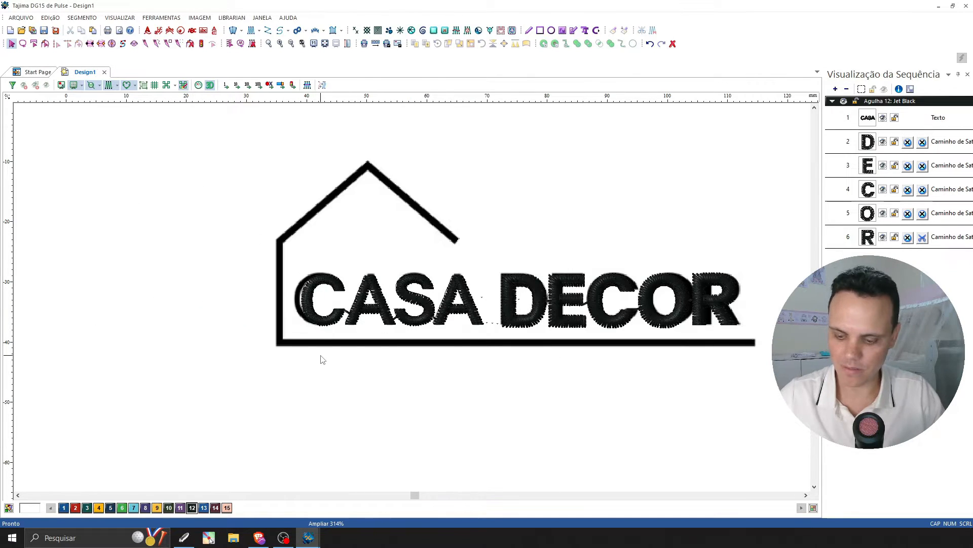
{"action": "key", "text": "z"}
{"action": "left_click_drag", "start_coordinate": [273, 257], "coordinate": [398, 334]}
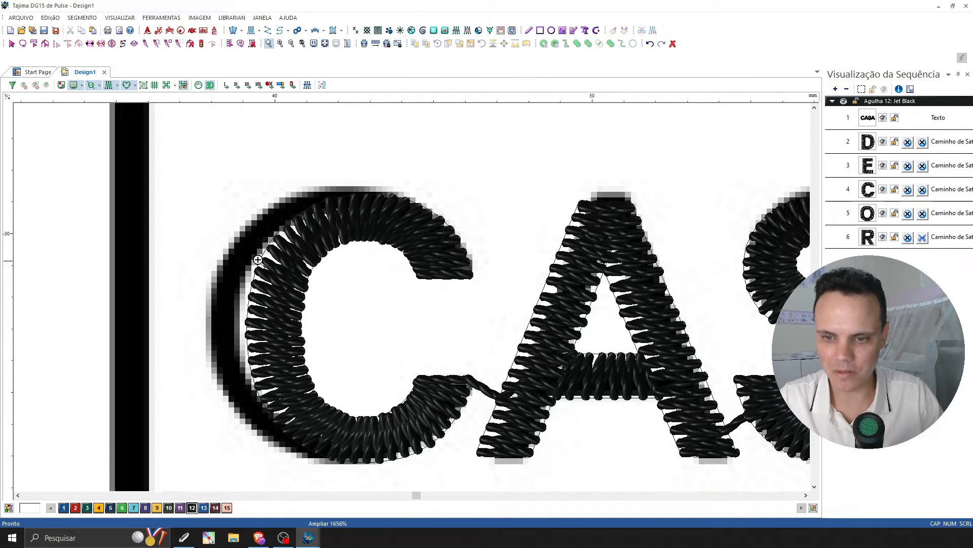
{"action": "key", "text": "Escape"}
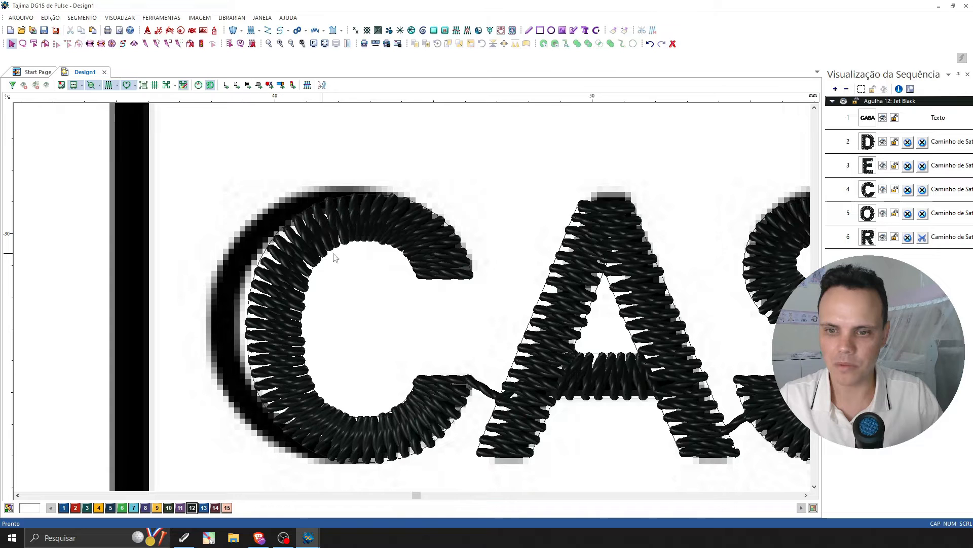
{"action": "left_click", "coordinate": [209, 84]}
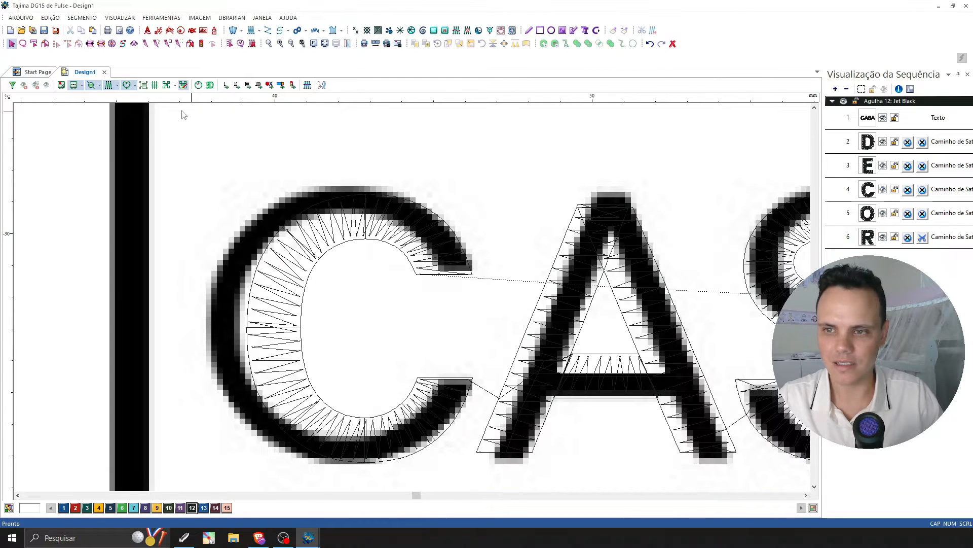
{"action": "left_click", "coordinate": [108, 84]}
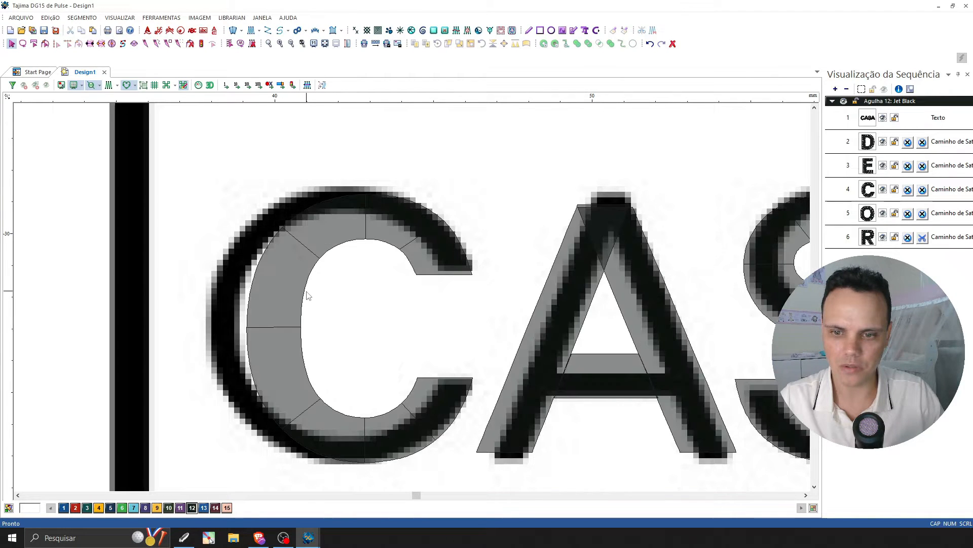
Convert the CASA lettering from text into separate segments with Texto para Segmentos.
{"action": "left_click", "coordinate": [307, 295]}
{"action": "scroll", "coordinate": [382, 294], "scroll_direction": "down", "scroll_amount": 3}
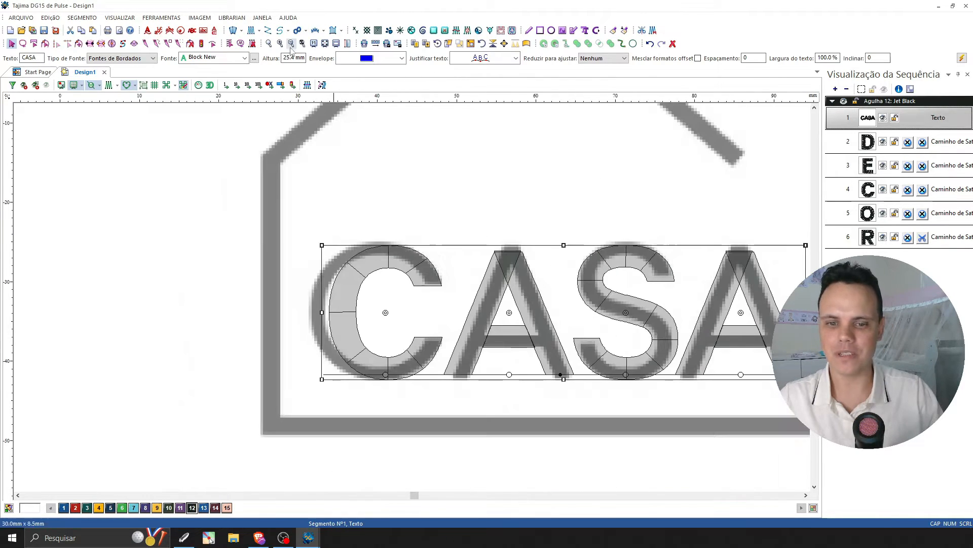
{"action": "left_click", "coordinate": [806, 495]}
{"action": "left_click", "coordinate": [806, 495]}
{"action": "left_click", "coordinate": [807, 495]}
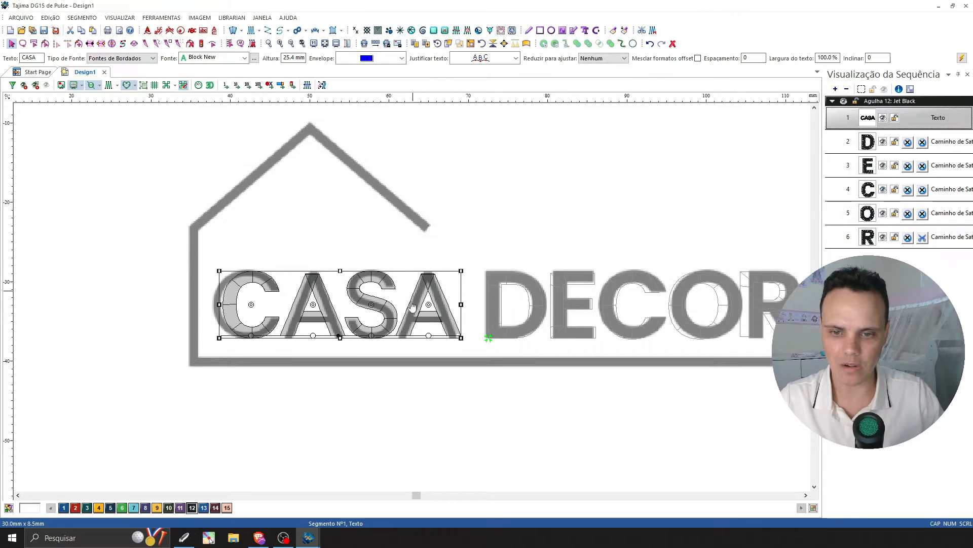
{"action": "right_click", "coordinate": [290, 290]}
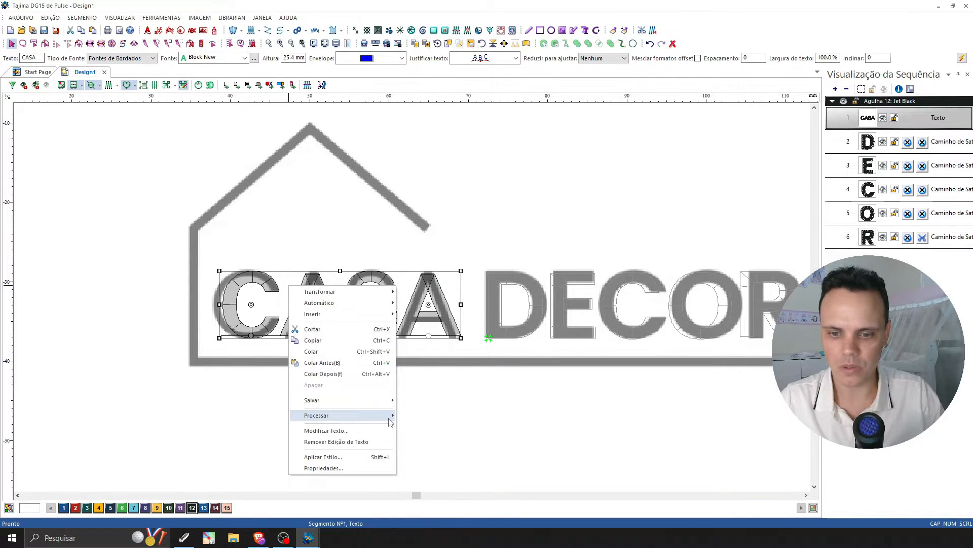
{"action": "mouse_move", "coordinate": [330, 416]}
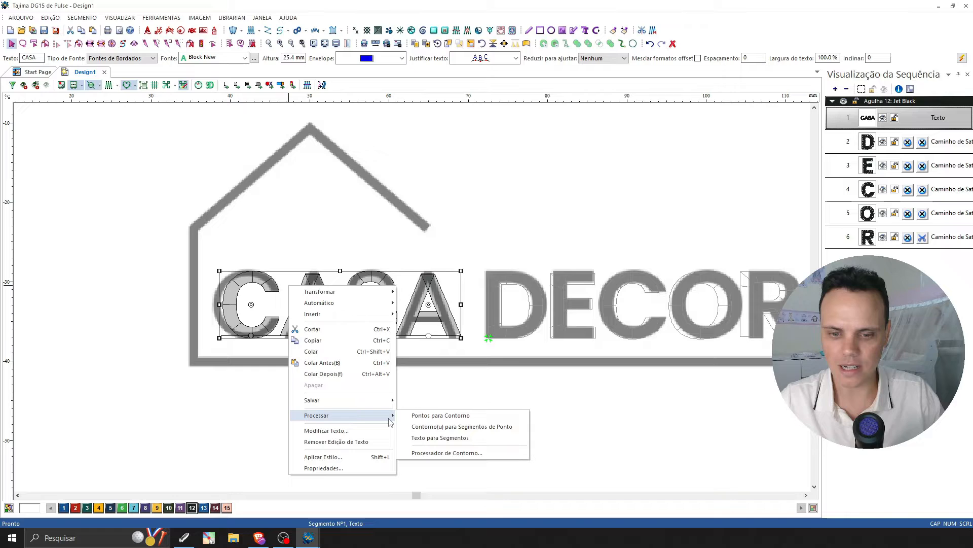
{"action": "left_click", "coordinate": [428, 439]}
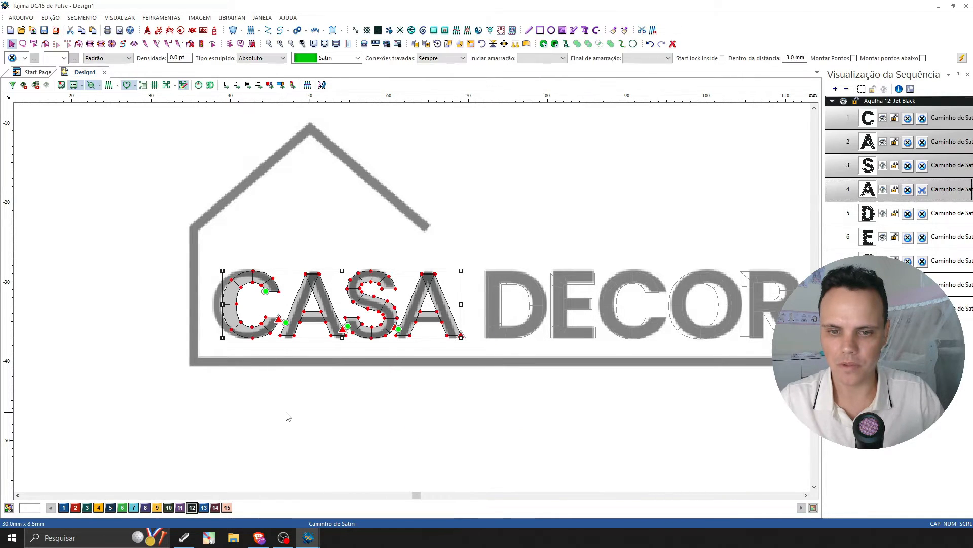
Select only the C of CASA and try moving it freehand over the reference C.
{"action": "left_click", "coordinate": [388, 279]}
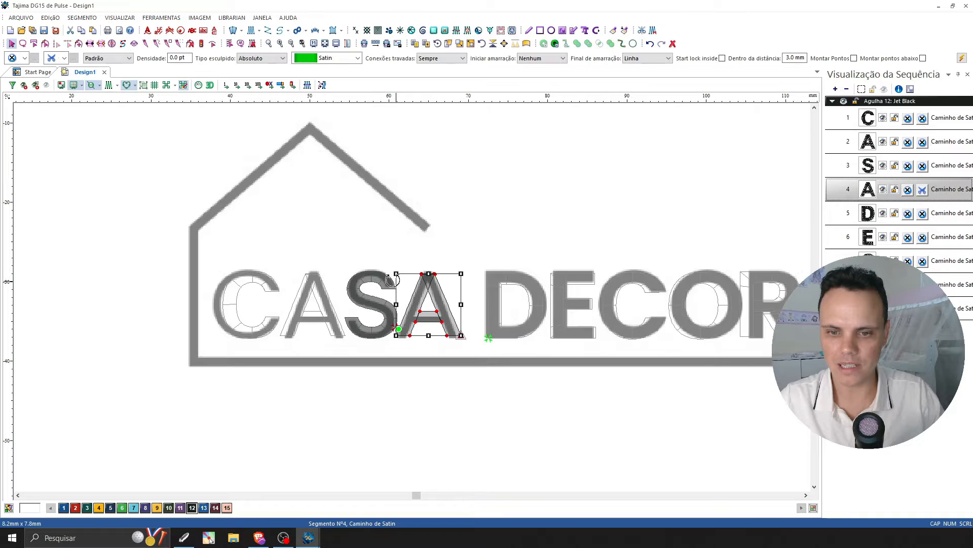
{"action": "left_click", "coordinate": [237, 296]}
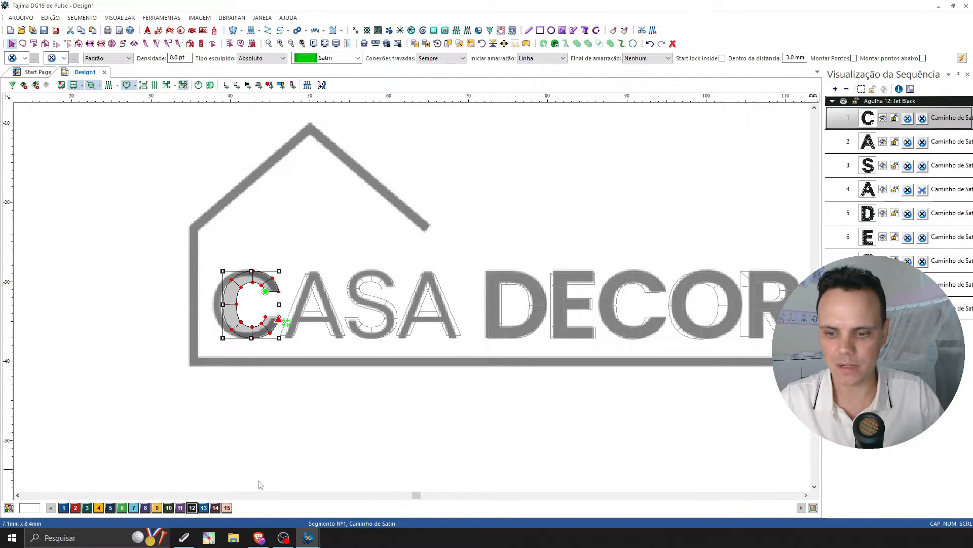
{"action": "left_click", "coordinate": [292, 44]}
{"action": "left_click", "coordinate": [280, 45]}
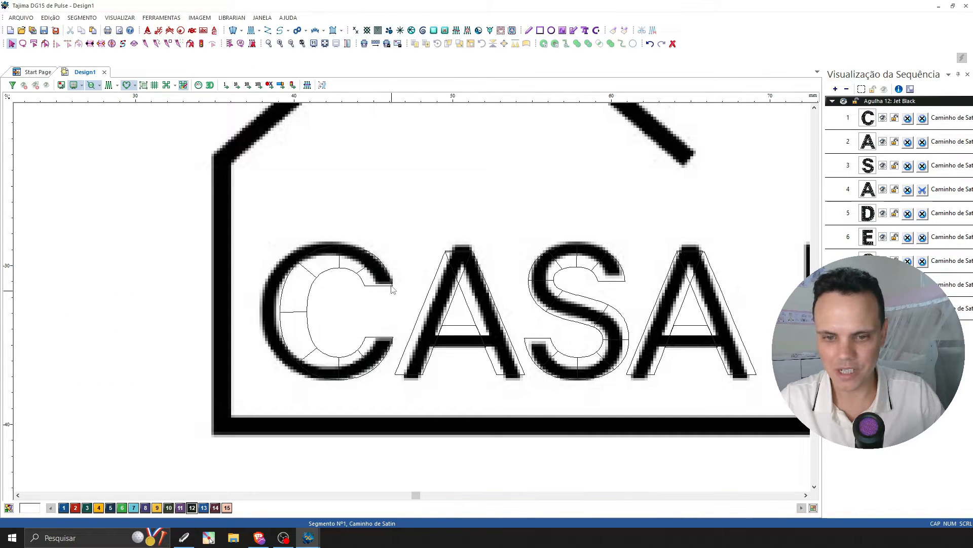
{"action": "left_click", "coordinate": [337, 311]}
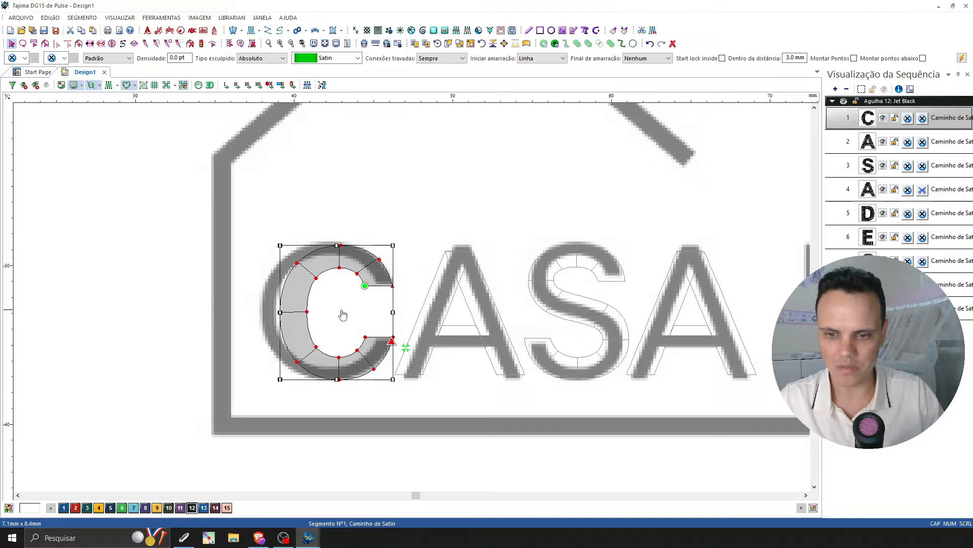
{"action": "left_click_drag", "start_coordinate": [343, 315], "coordinate": [330, 314]}
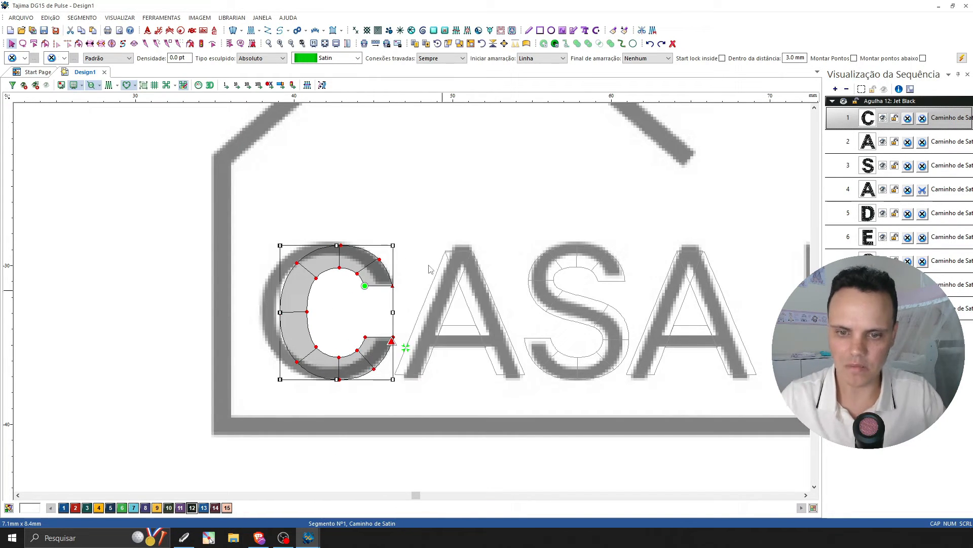
{"action": "left_click", "coordinate": [419, 251]}
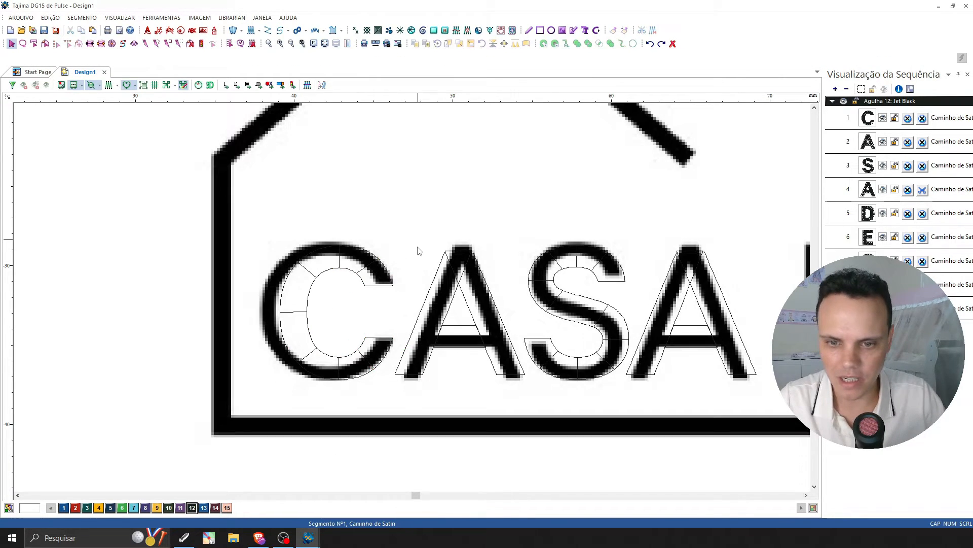
Try enlarging the C of CASA proportionally from its upper-left corner to about 9.3 x 11 mm, and undo it.
{"action": "left_click", "coordinate": [283, 311]}
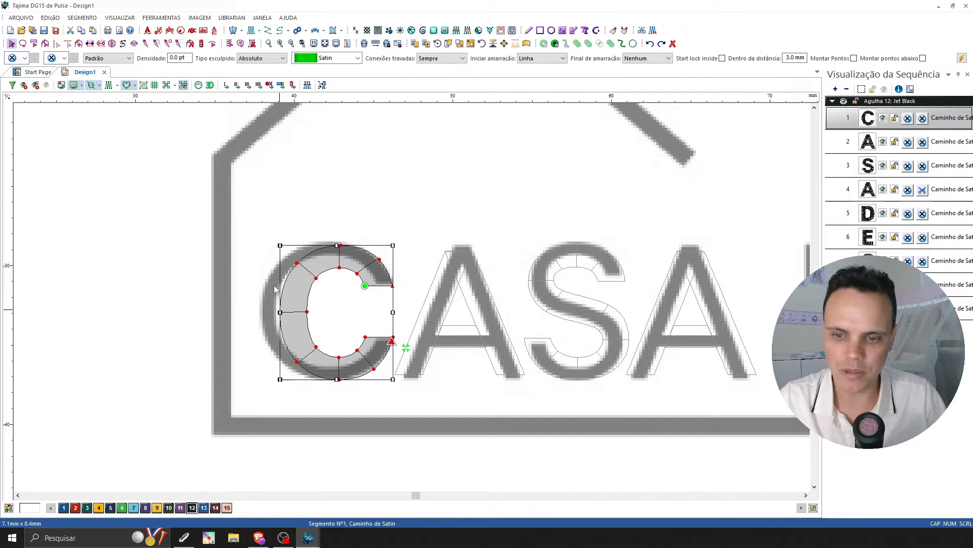
{"action": "mouse_move", "coordinate": [280, 239]}
{"action": "left_mouse_down"}
{"action": "mouse_move", "coordinate": [256, 253]}
{"action": "mouse_move", "coordinate": [256, 199]}
{"action": "mouse_move", "coordinate": [284, 192]}
{"action": "mouse_move", "coordinate": [323, 212]}
{"action": "mouse_move", "coordinate": [246, 268]}
{"action": "mouse_move", "coordinate": [280, 240]}
{"action": "left_mouse_up"}
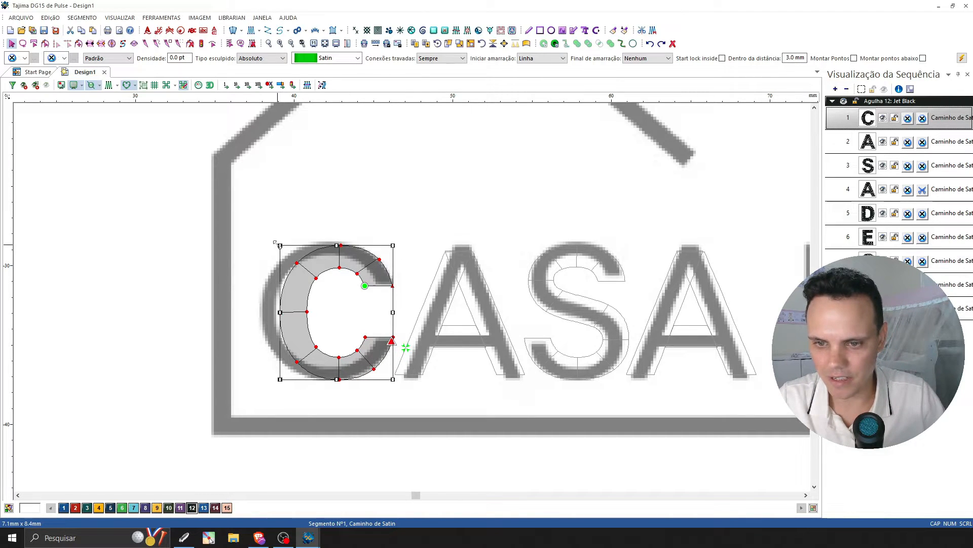
{"action": "left_click_drag", "start_coordinate": [275, 243], "coordinate": [242, 202]}
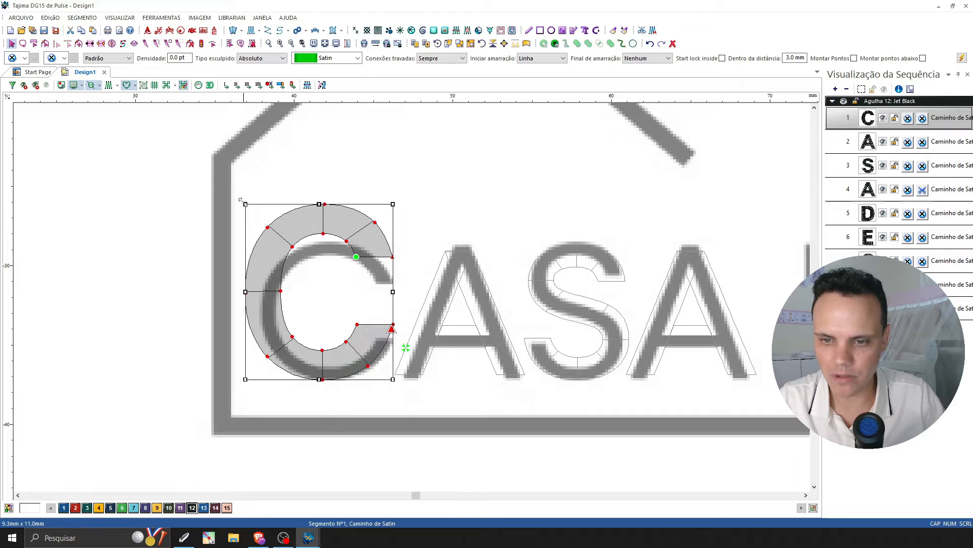
{"action": "key", "text": "ctrl+z"}
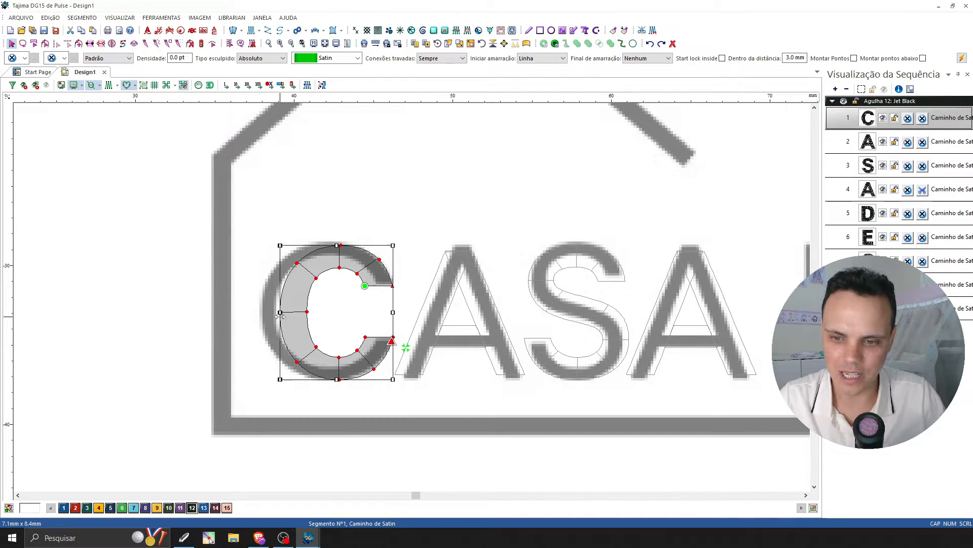
Stretch the C of CASA sideways to meet the reference letter's left edge, and restore the stitch and 3D display.
{"action": "left_click_drag", "start_coordinate": [280, 316], "coordinate": [261, 316]}
{"action": "key", "text": "Escape"}
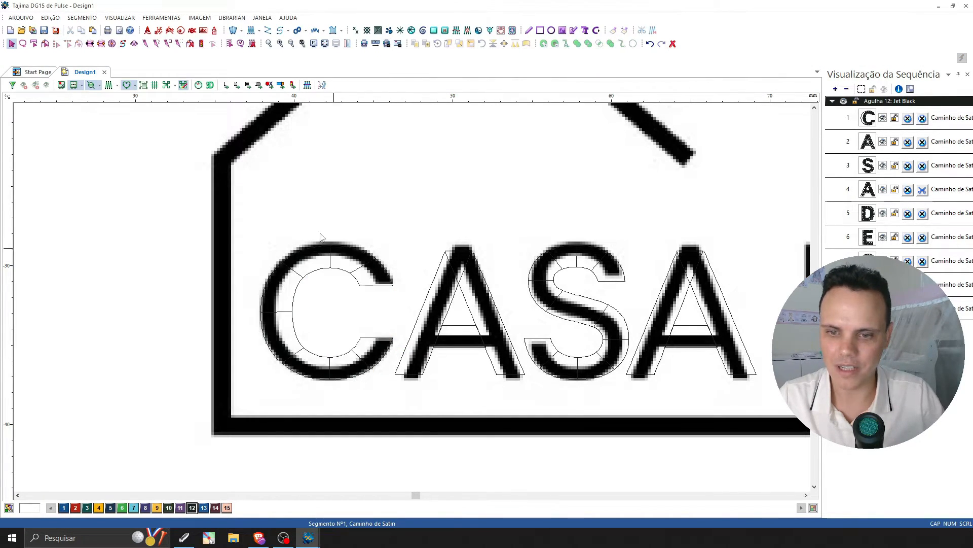
{"action": "left_click", "coordinate": [109, 85]}
{"action": "left_click", "coordinate": [210, 86]}
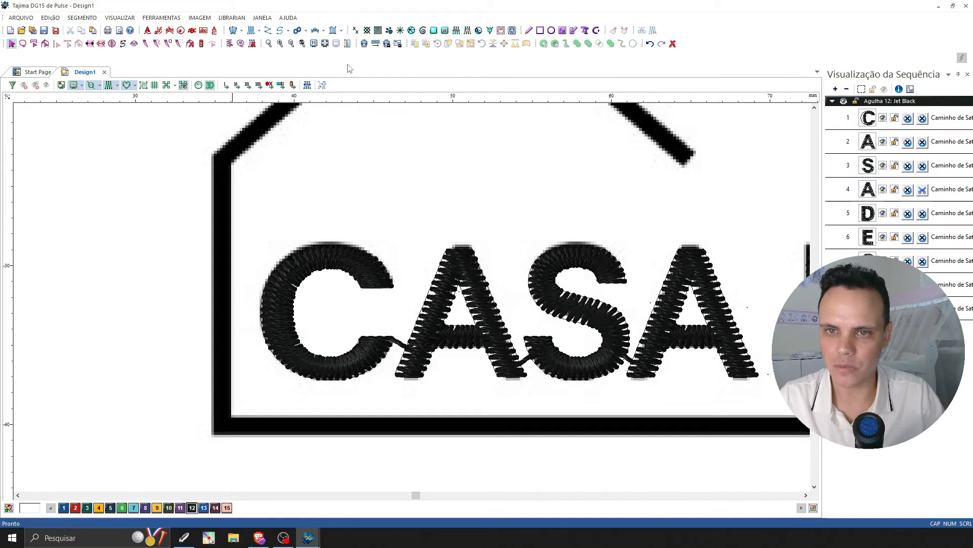
Trace the house outline as an open Steil segment about 79 x 29 mm, from the base line's free end around to the roof's free end.
{"action": "scroll", "coordinate": [330, 296], "scroll_direction": "down", "scroll_amount": 2}
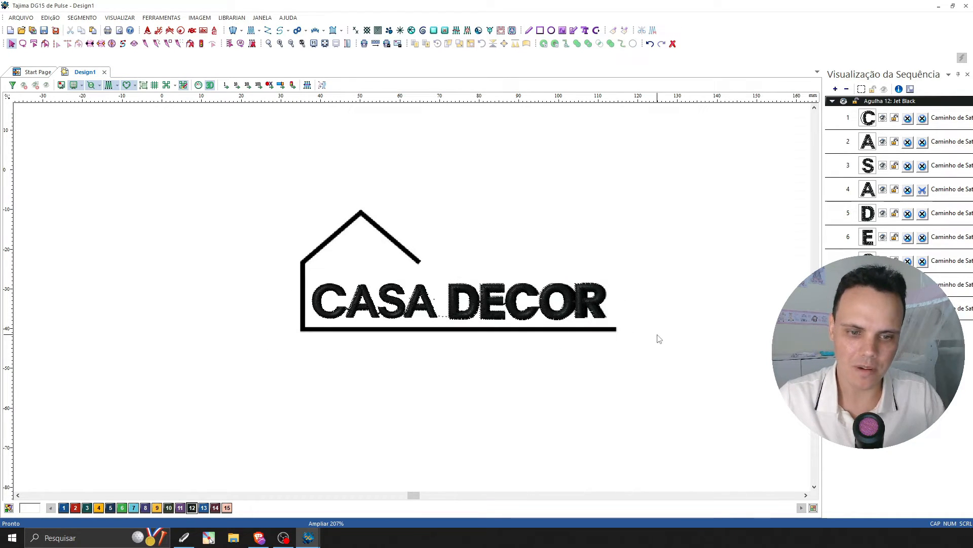
{"action": "left_click", "coordinate": [806, 495]}
{"action": "left_click", "coordinate": [806, 495]}
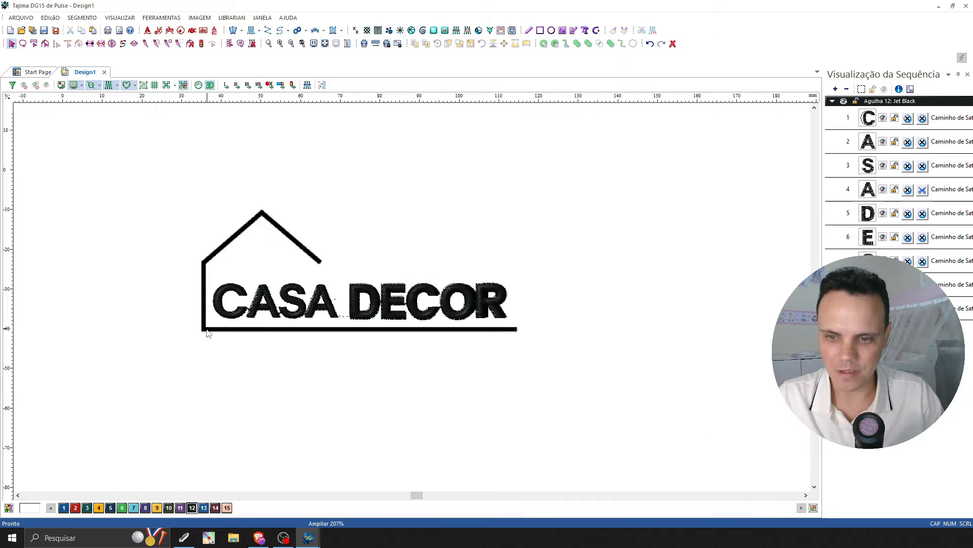
{"action": "scroll", "coordinate": [719, 377], "scroll_direction": "up", "scroll_amount": 1}
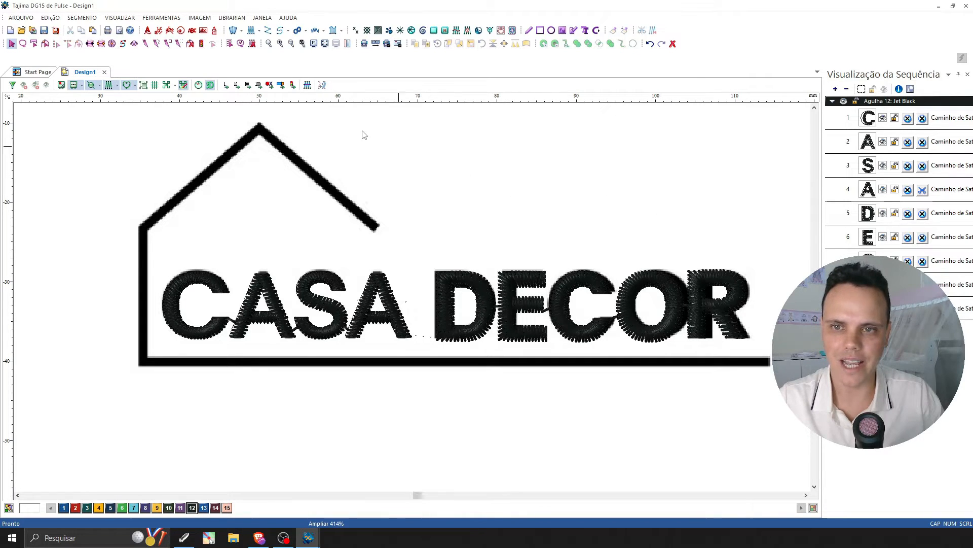
{"action": "left_click", "coordinate": [316, 31]}
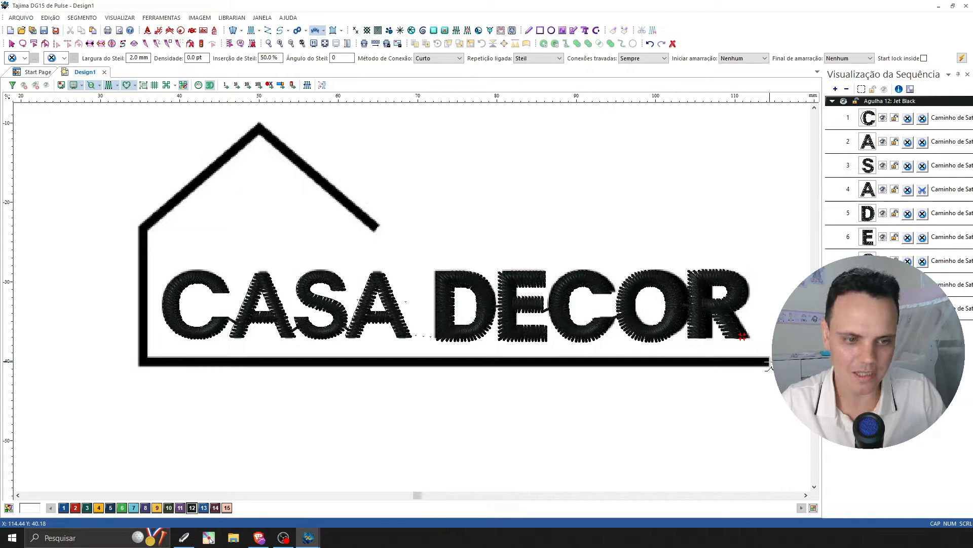
{"action": "left_click", "coordinate": [770, 362]}
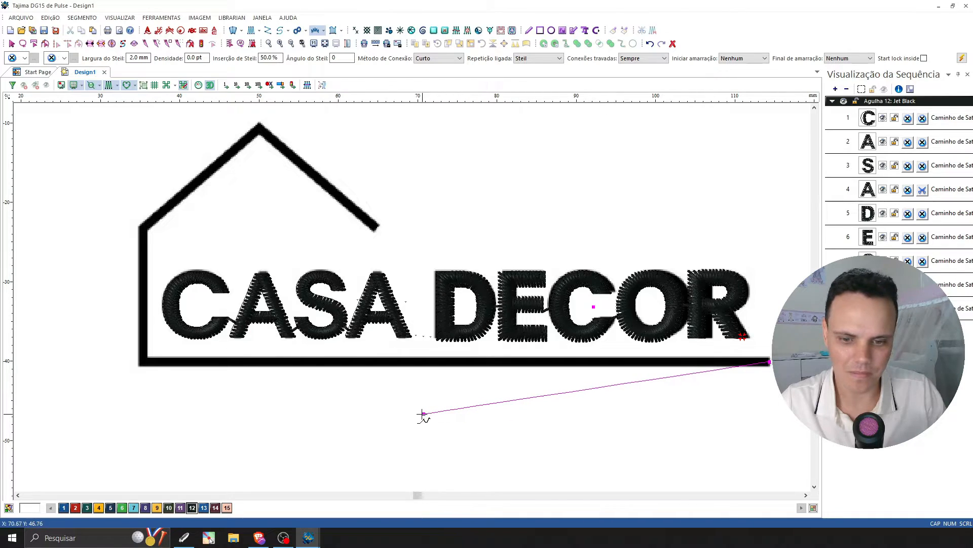
{"action": "left_click", "coordinate": [144, 362]}
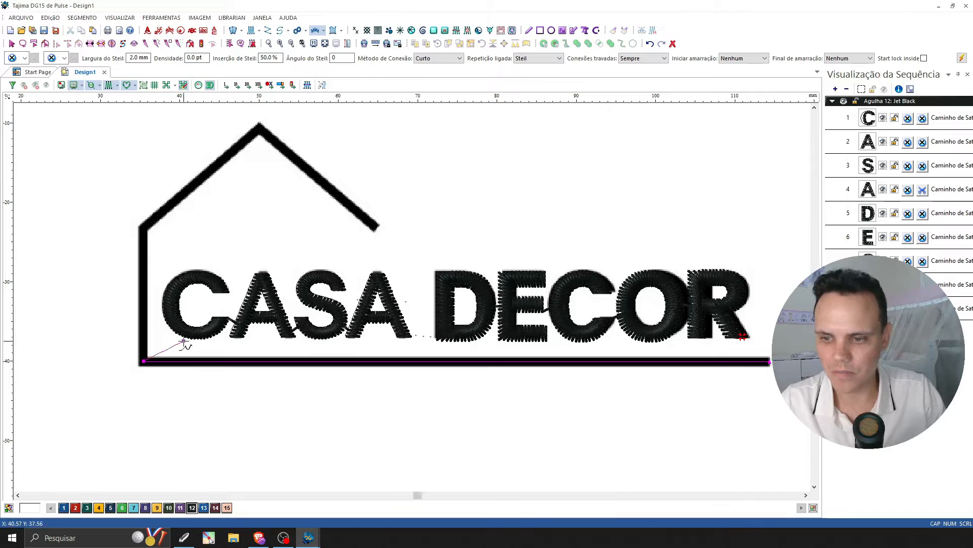
{"action": "left_click", "coordinate": [144, 230]}
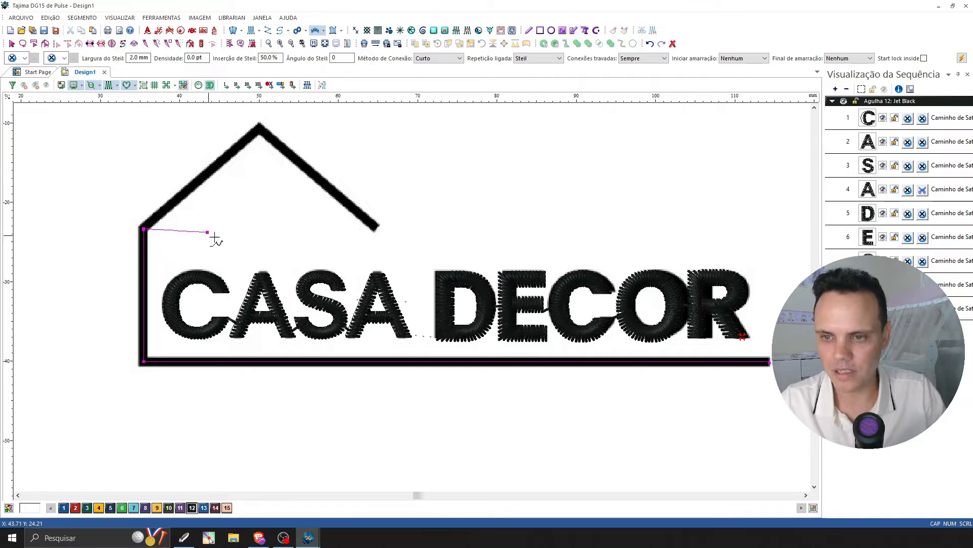
{"action": "left_click", "coordinate": [259, 129]}
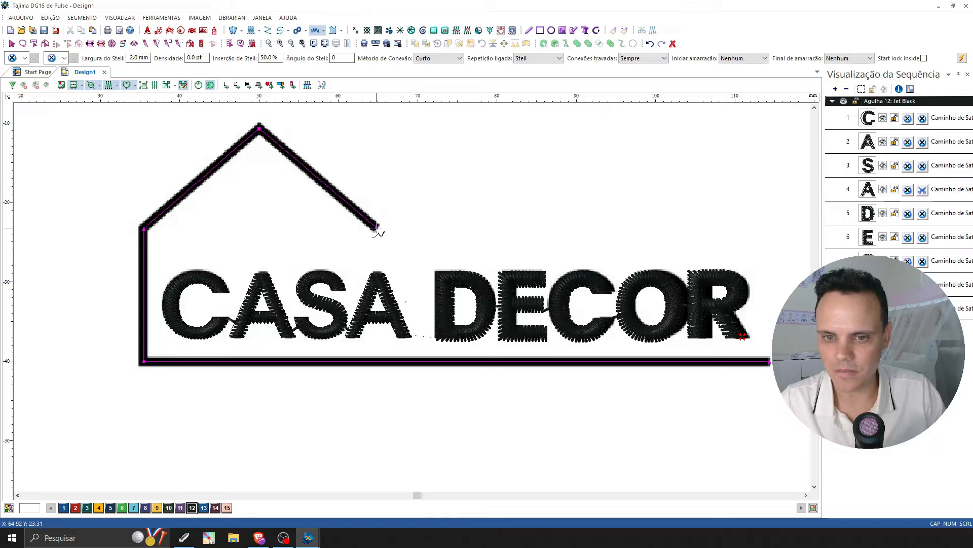
{"action": "left_click", "coordinate": [376, 228]}
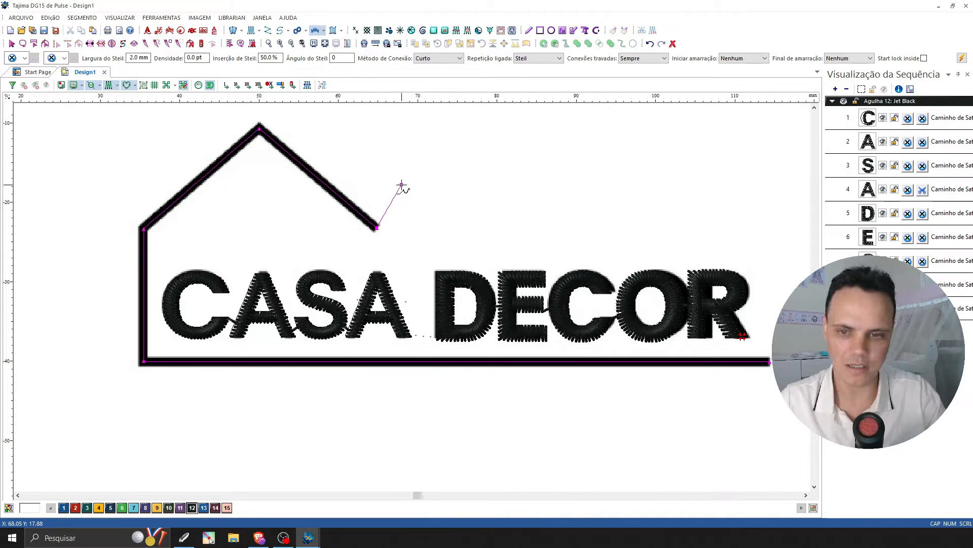
{"action": "key", "text": "Return"}
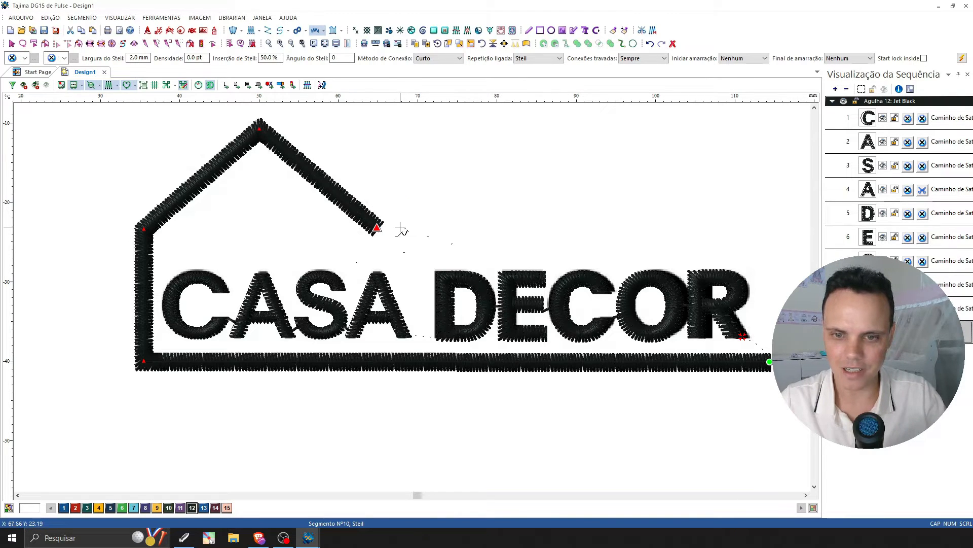
{"action": "left_click", "coordinate": [11, 44]}
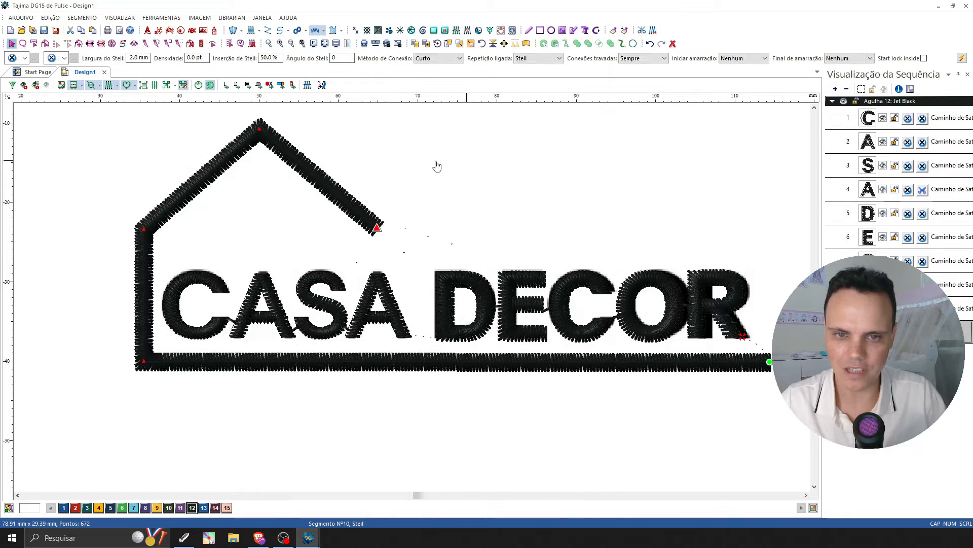
{"action": "left_click", "coordinate": [400, 134]}
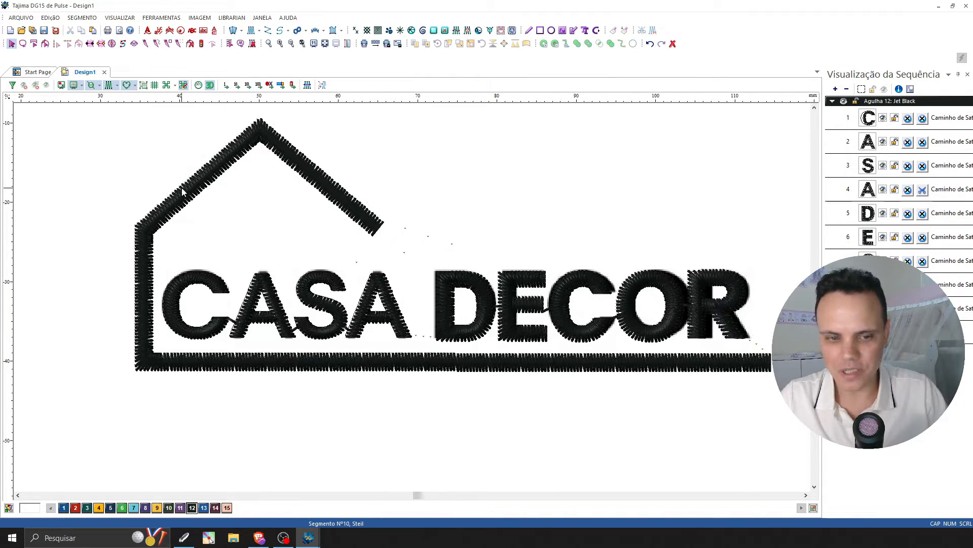
Turn off the 3D stitch display and compare the house outline's stitch width with the reference line.
{"action": "left_click", "coordinate": [108, 86]}
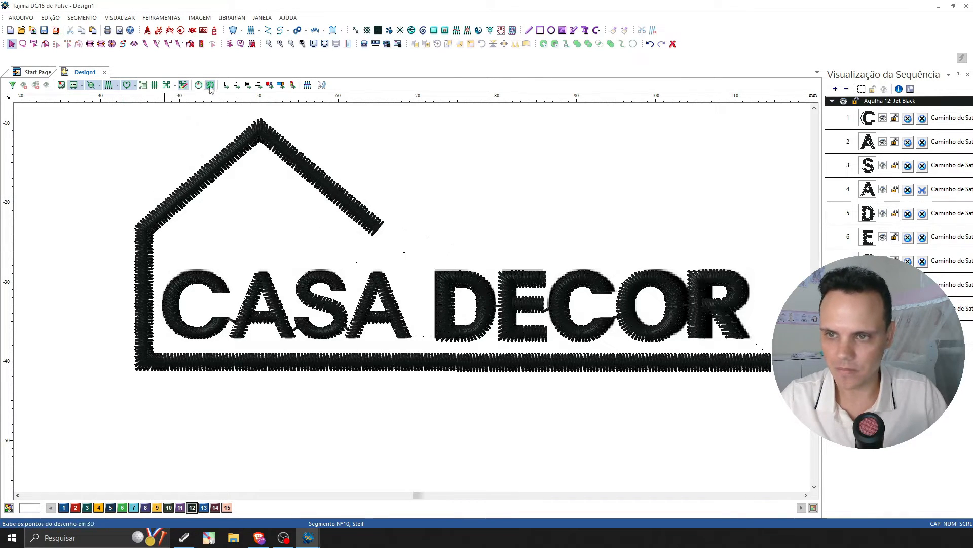
{"action": "left_click", "coordinate": [280, 44]}
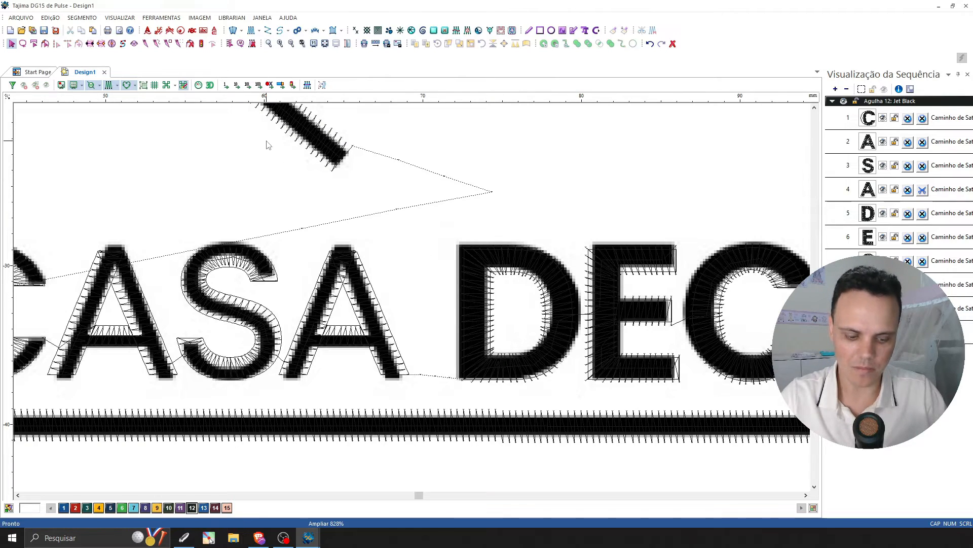
{"action": "key", "text": "Left"}
{"action": "key", "text": "Left"}
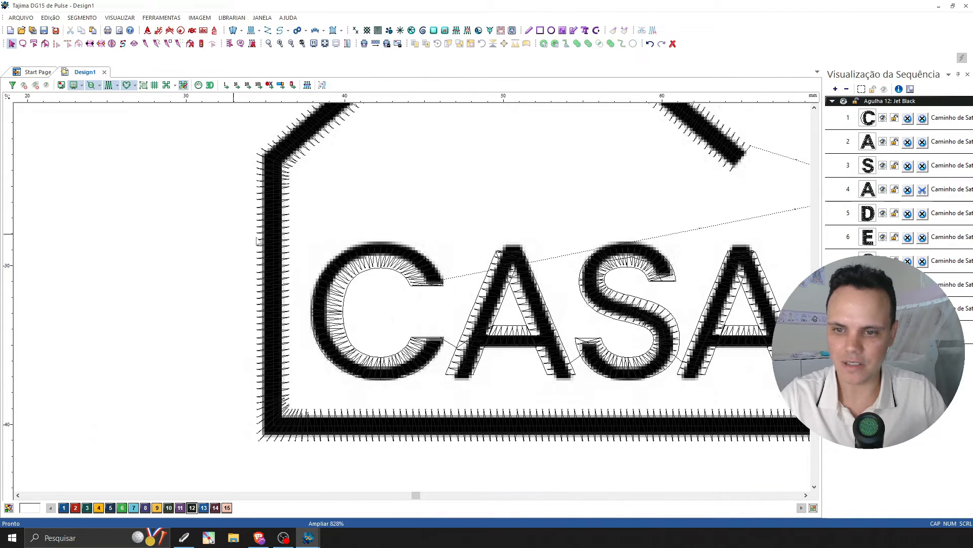
{"action": "left_click", "coordinate": [275, 243]}
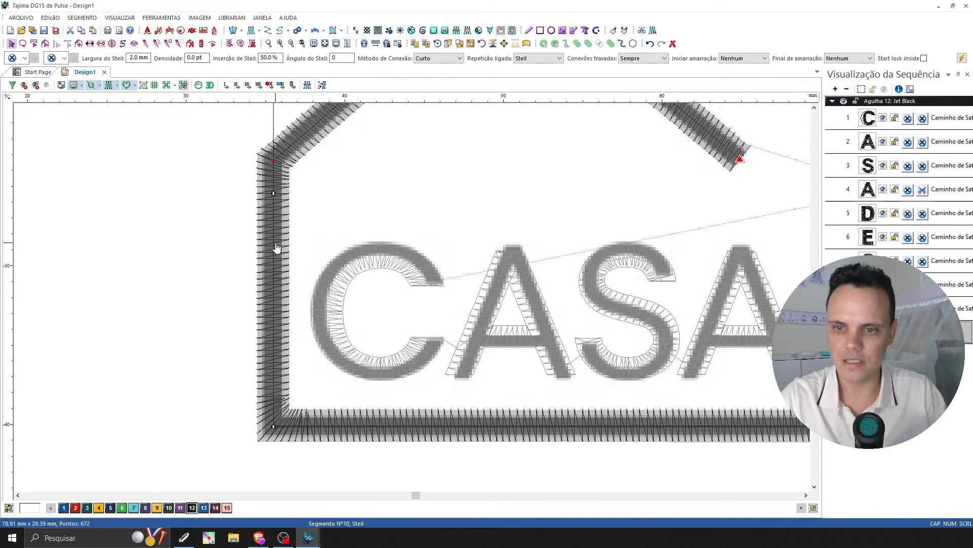
{"action": "key", "text": "Up"}
{"action": "left_click", "coordinate": [216, 217]}
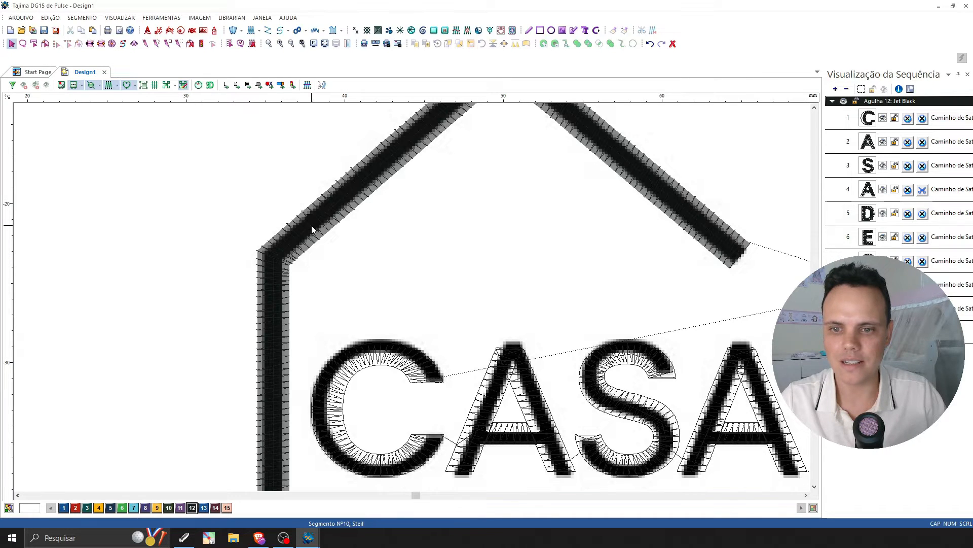
Set the house outline's Steil width to 1.7 mm and restore the 3D stitch display.
{"action": "left_click", "coordinate": [311, 225]}
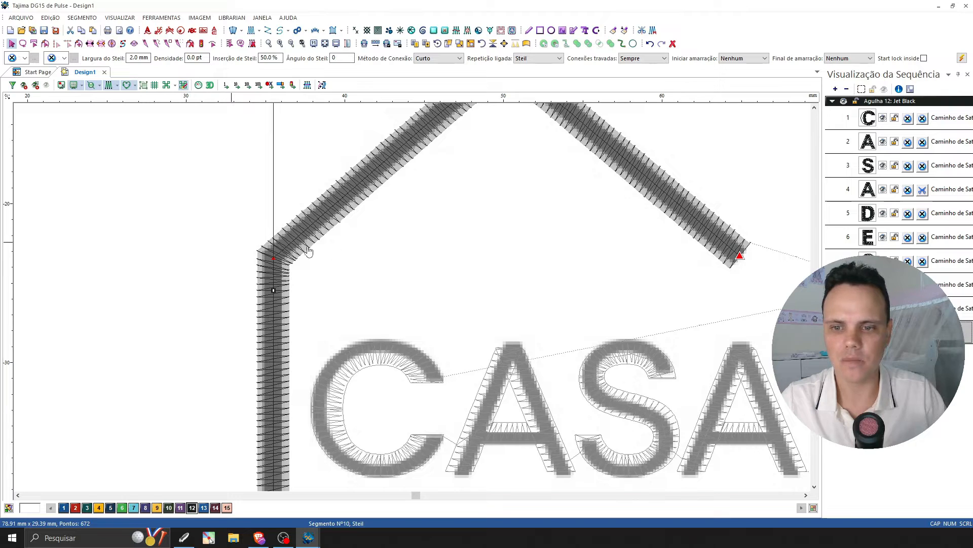
{"action": "scroll", "coordinate": [257, 250], "scroll_direction": "up", "scroll_amount": 2}
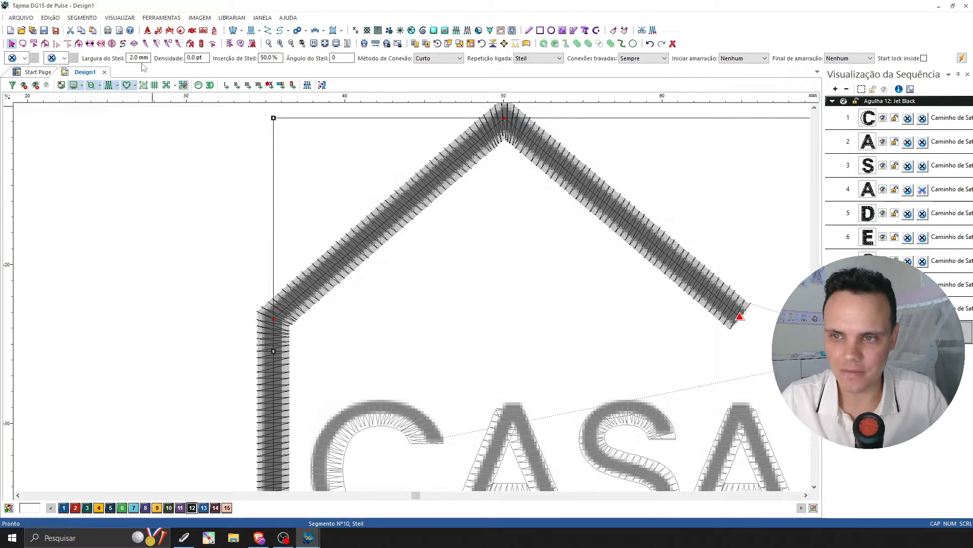
{"action": "type", "text": "1."}
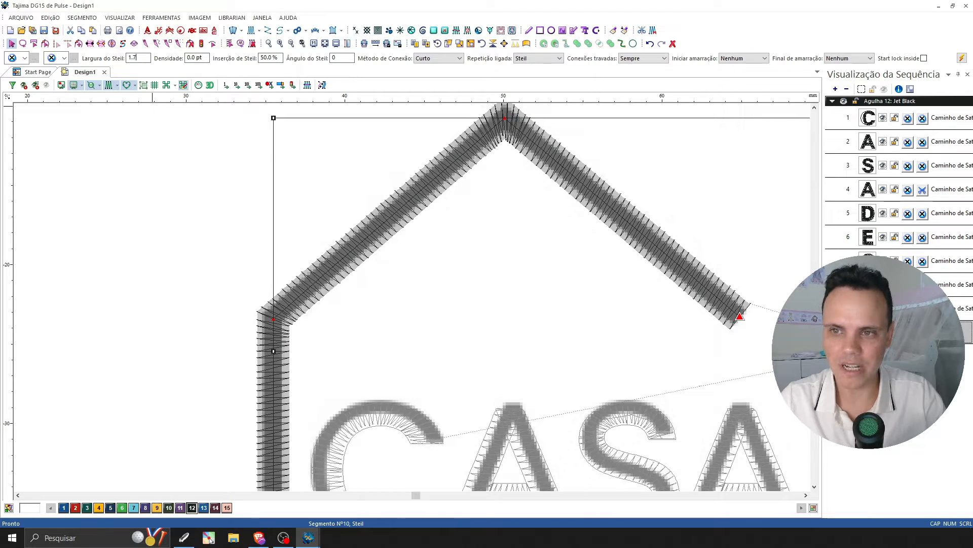
{"action": "type", "text": "7"}
{"action": "key", "text": "Return"}
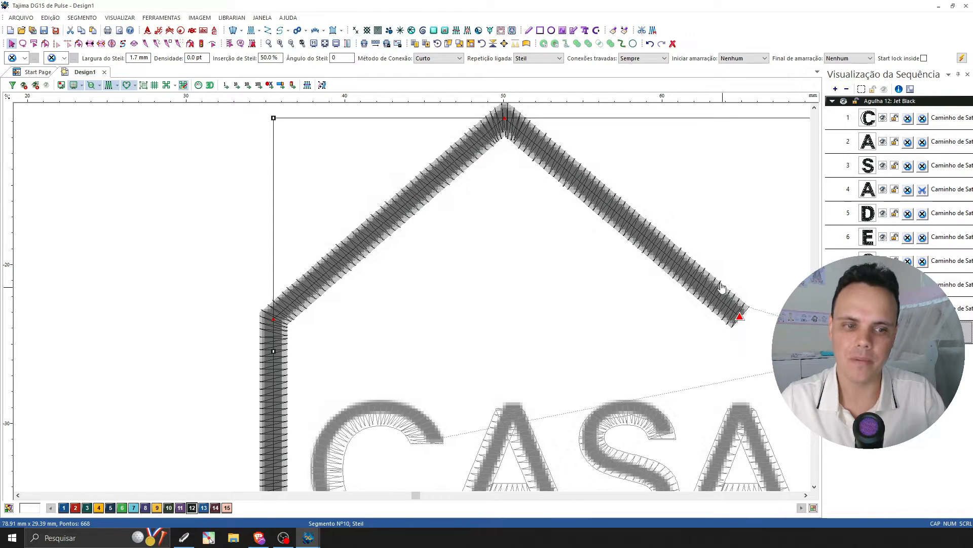
{"action": "left_click", "coordinate": [229, 134]}
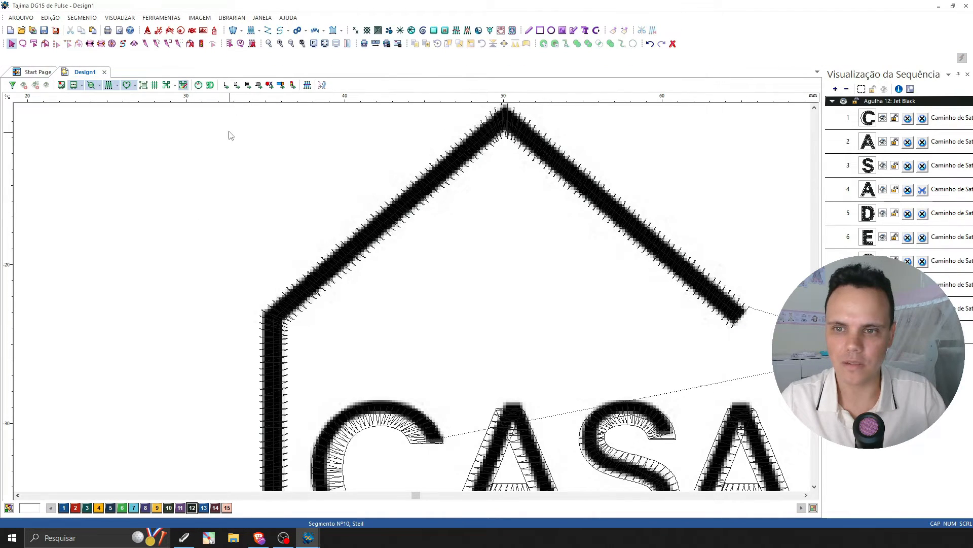
{"action": "left_click", "coordinate": [209, 85]}
{"action": "left_click", "coordinate": [291, 43]}
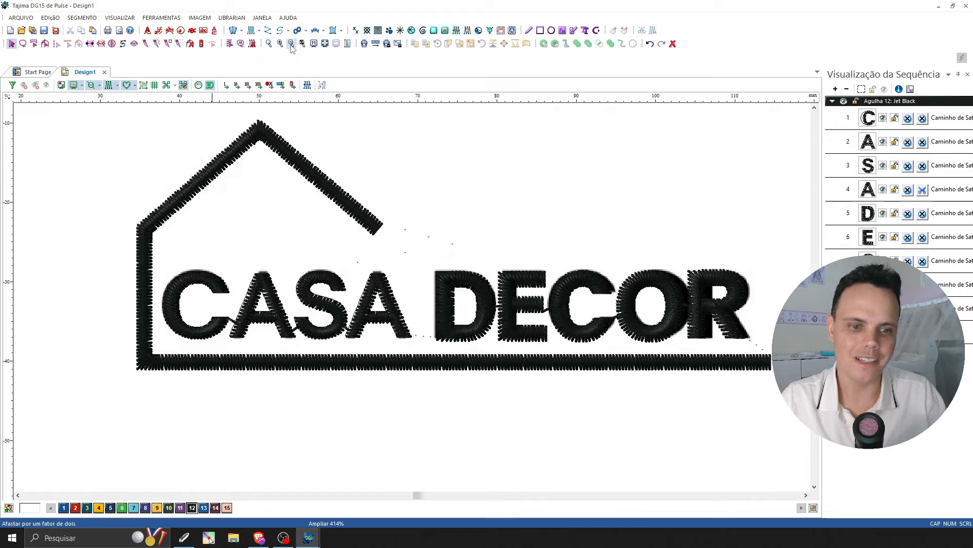
Hide the stitches and assign all the DECOR letters to needle 2, Tomato Red.
{"action": "left_click", "coordinate": [109, 85]}
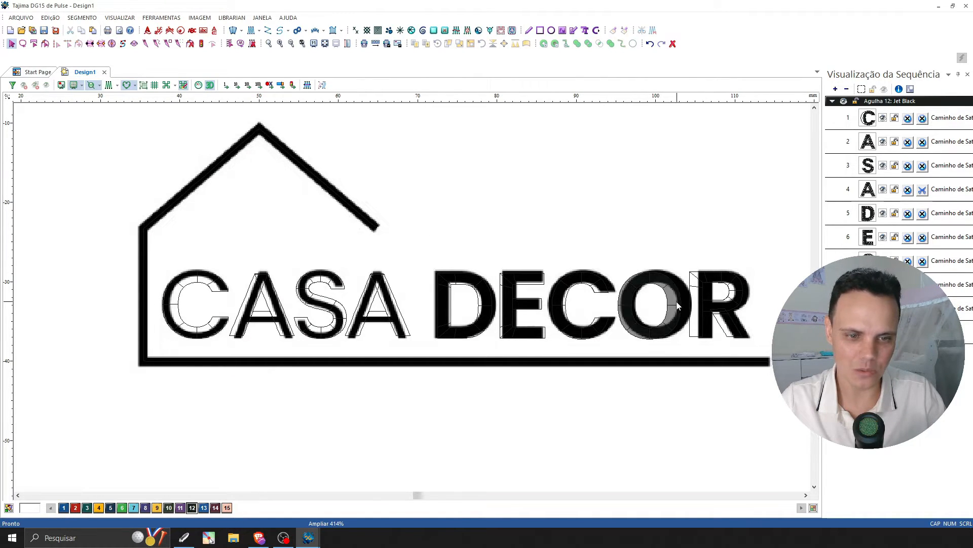
{"action": "scroll", "coordinate": [762, 328], "scroll_direction": "right", "scroll_amount": 2}
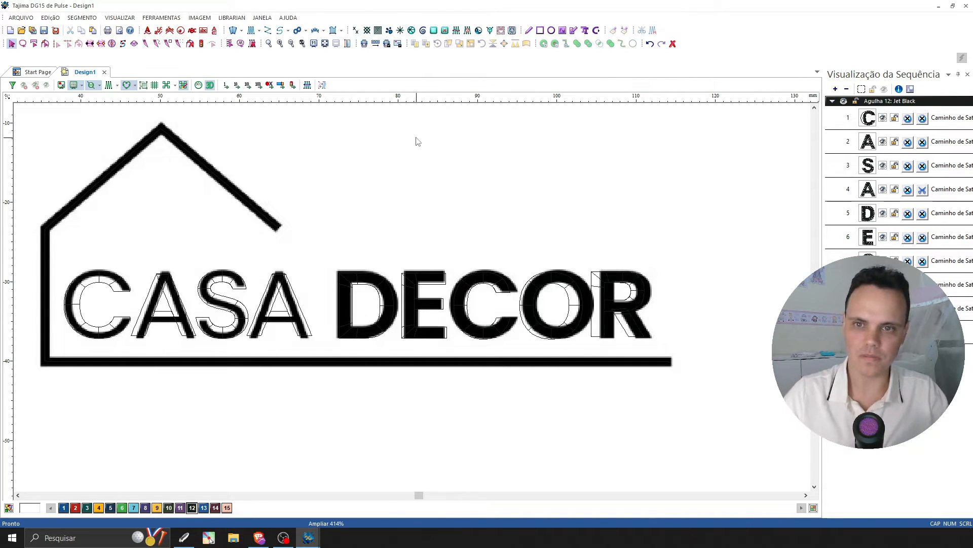
{"action": "left_click", "coordinate": [280, 44]}
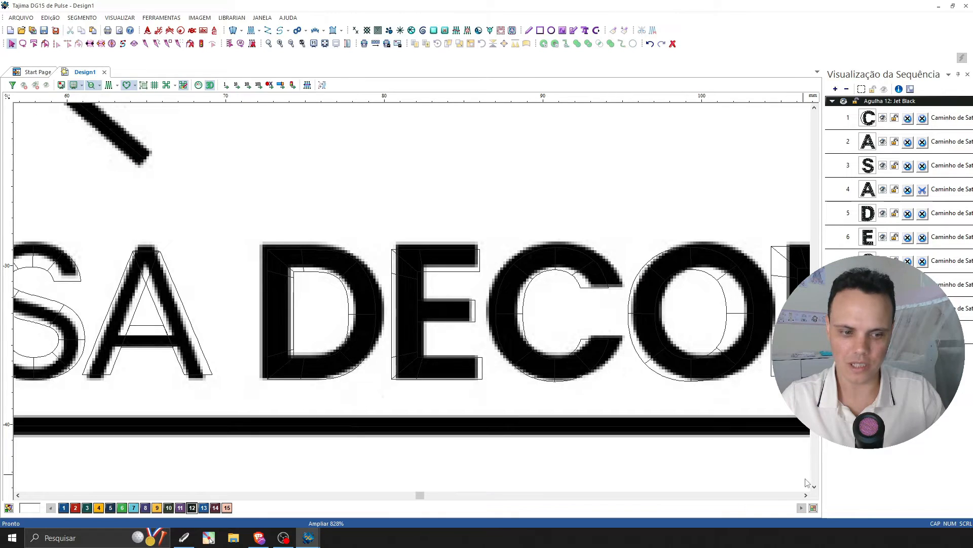
{"action": "scroll", "coordinate": [806, 495], "scroll_direction": "right", "scroll_amount": 3}
{"action": "left_click_drag", "start_coordinate": [776, 187], "coordinate": [110, 392]}
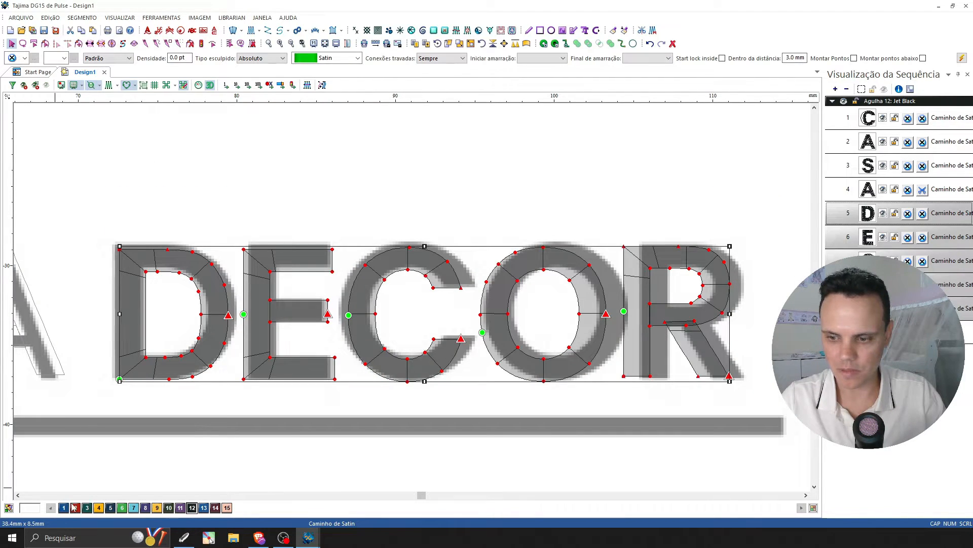
{"action": "left_click", "coordinate": [75, 507]}
{"action": "left_click", "coordinate": [527, 237]}
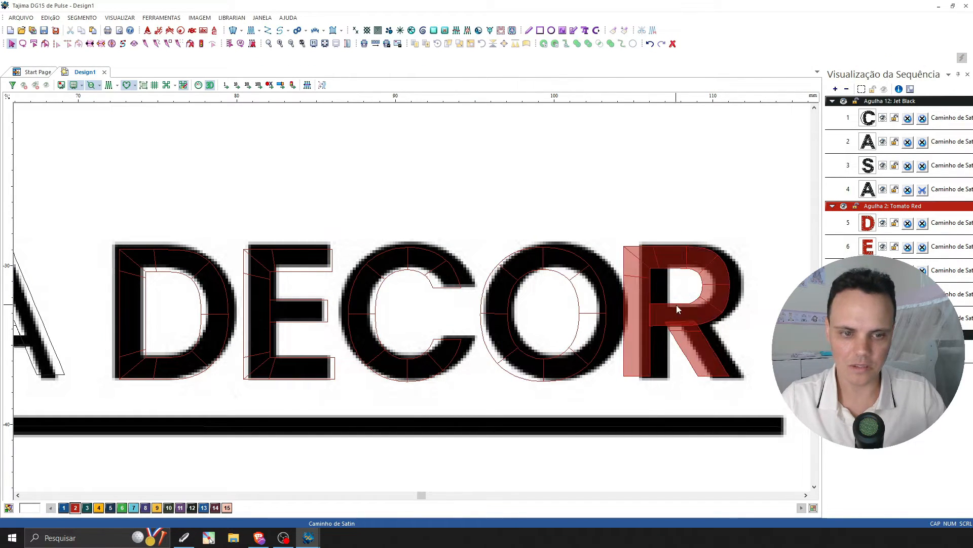
Stretch the C of DECOR sideways on both sides to about 8.2 mm wide so it matches the reference letter.
{"action": "left_click", "coordinate": [348, 312]}
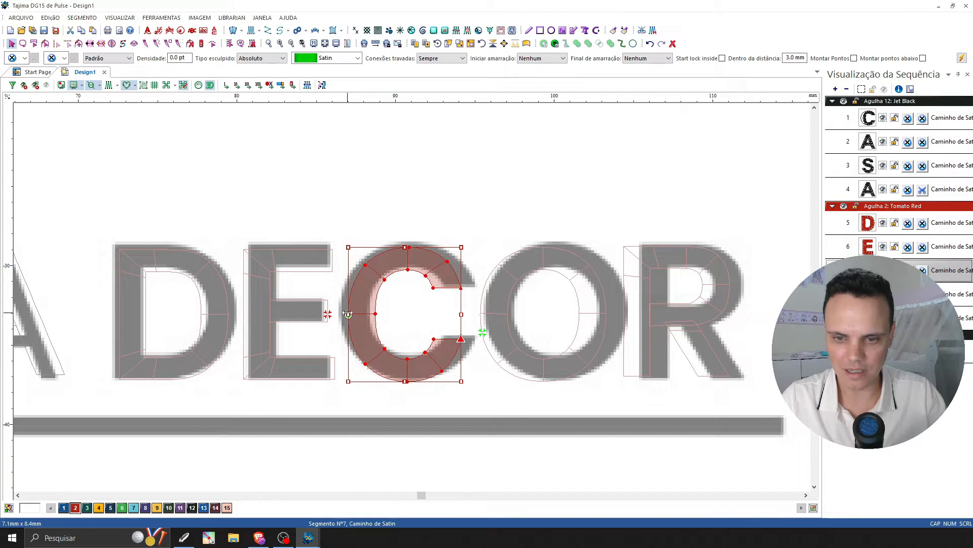
{"action": "left_click_drag", "start_coordinate": [348, 314], "coordinate": [343, 315]}
{"action": "left_click_drag", "start_coordinate": [463, 315], "coordinate": [474, 315]}
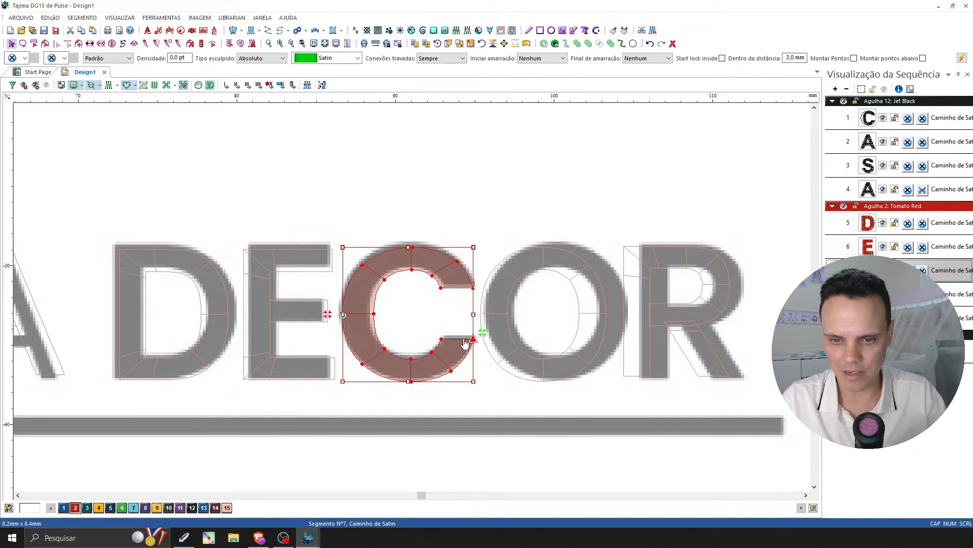
Offset the O and R of DECOR together by 1 mm in X, towards their reference letters.
{"action": "left_click_drag", "start_coordinate": [522, 219], "coordinate": [747, 378]}
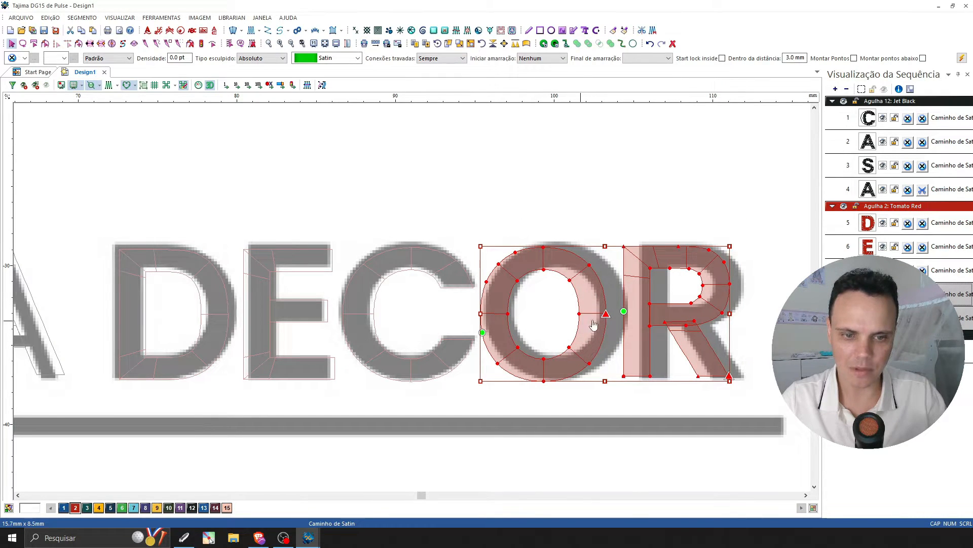
{"action": "left_click", "coordinate": [504, 44]}
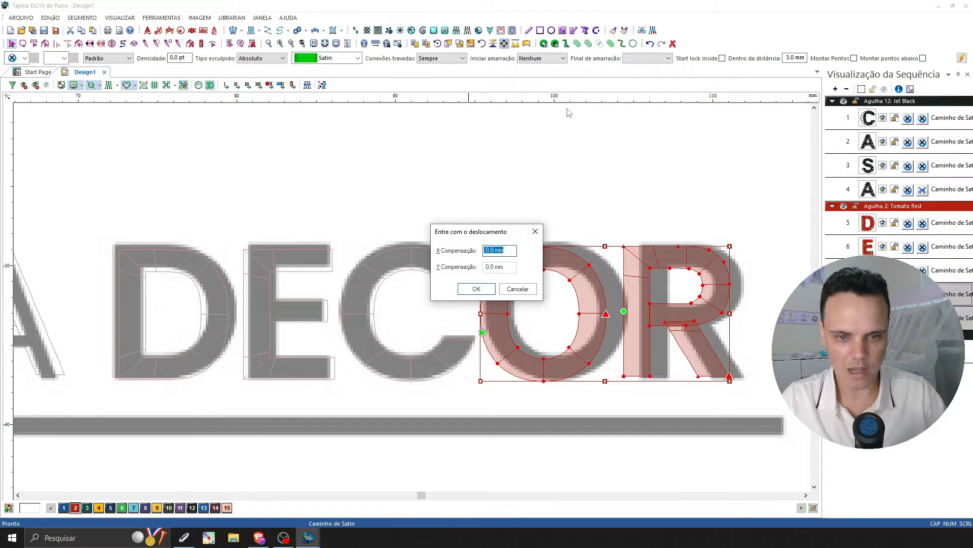
{"action": "type", "text": "1"}
{"action": "key", "text": "Return"}
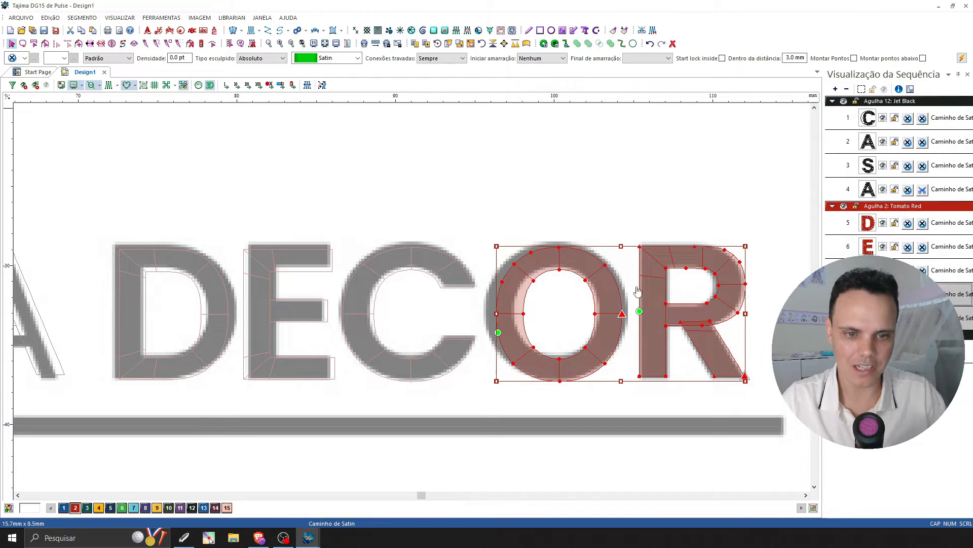
{"action": "left_click", "coordinate": [583, 197]}
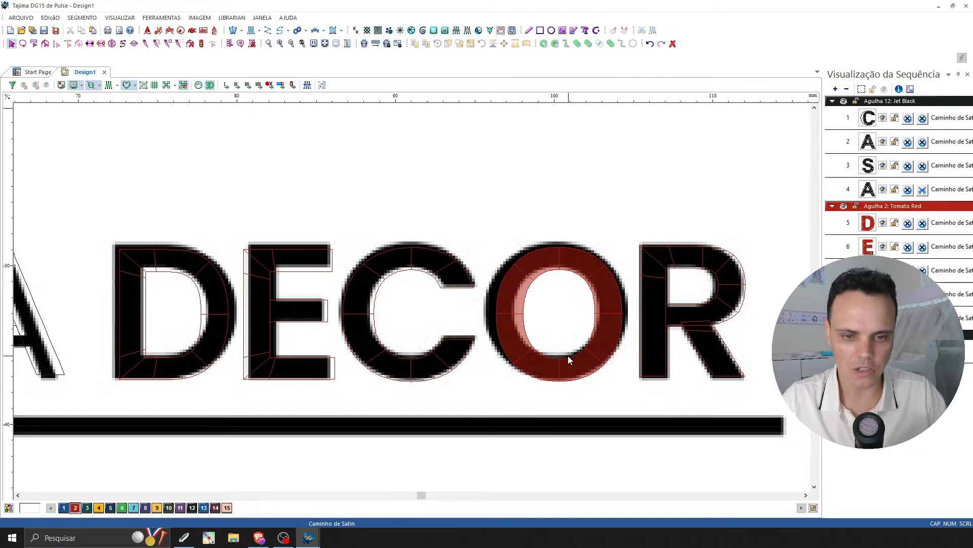
Stretch the O of DECOR on its left side and narrow the R slightly on its right side to match the reference letters.
{"action": "left_click", "coordinate": [558, 274]}
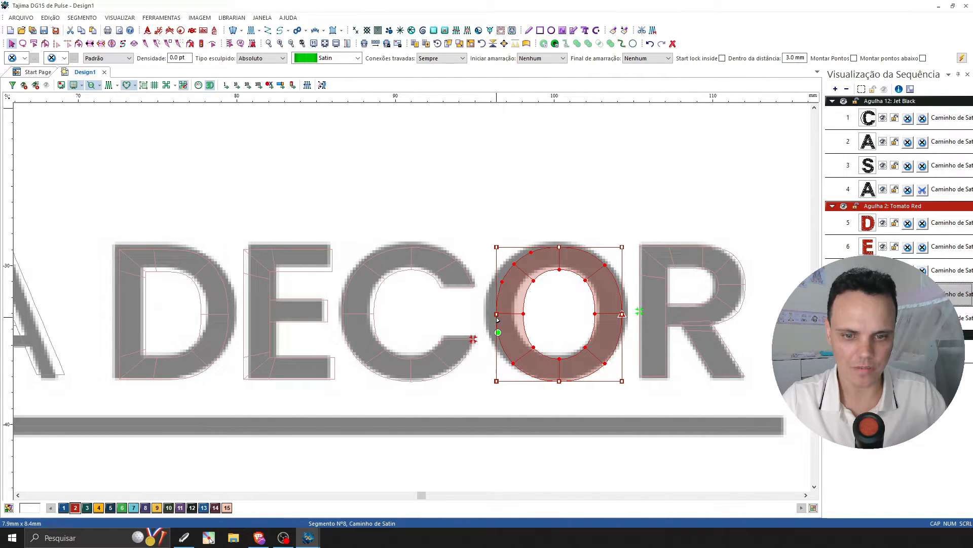
{"action": "left_click_drag", "start_coordinate": [497, 317], "coordinate": [489, 316]}
{"action": "left_click", "coordinate": [595, 213]}
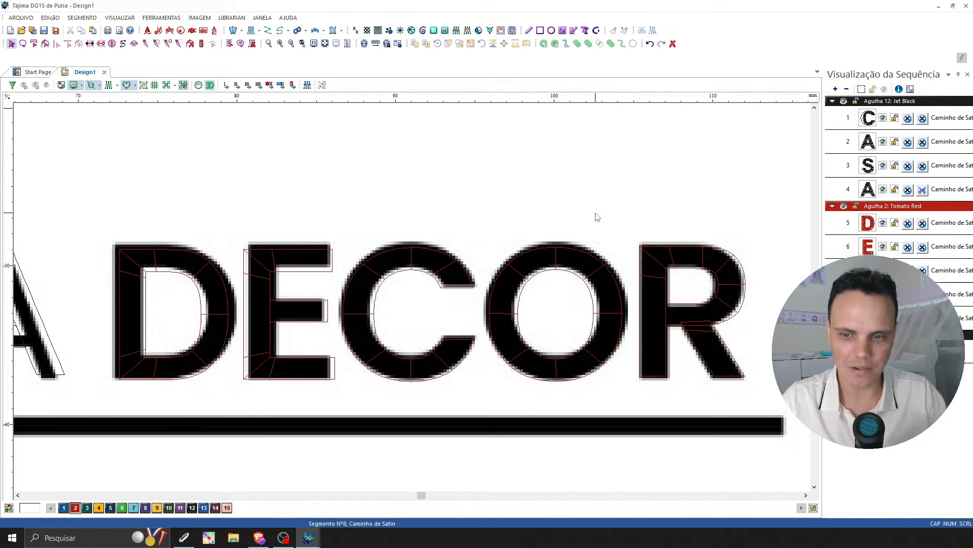
{"action": "left_click", "coordinate": [746, 294]}
{"action": "left_click_drag", "start_coordinate": [745, 312], "coordinate": [744, 312]}
{"action": "left_click", "coordinate": [688, 212]}
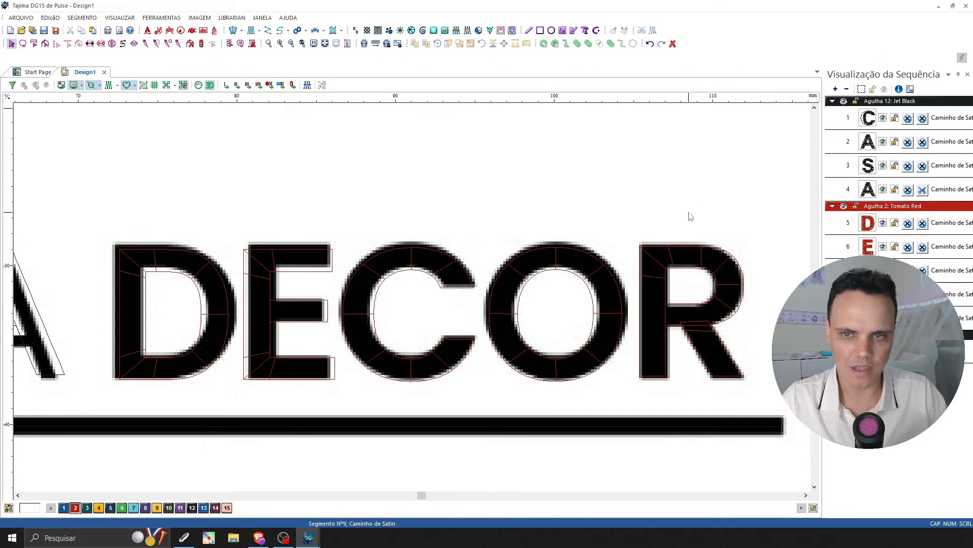
Assign all the DECOR letters to needle 12, Jet Black, and show the stitches again.
{"action": "left_click", "coordinate": [292, 44]}
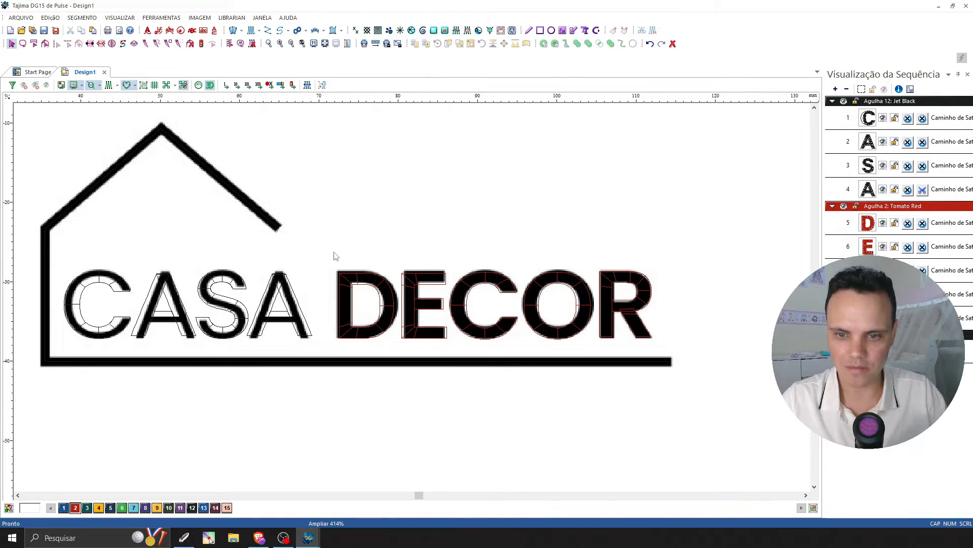
{"action": "left_click_drag", "start_coordinate": [334, 252], "coordinate": [675, 353]}
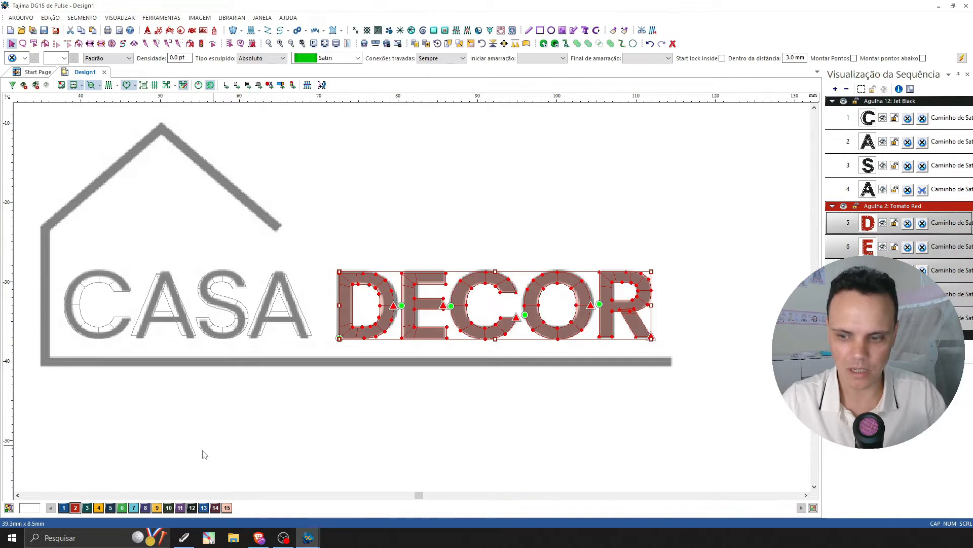
{"action": "left_click", "coordinate": [192, 508]}
{"action": "left_click", "coordinate": [495, 240]}
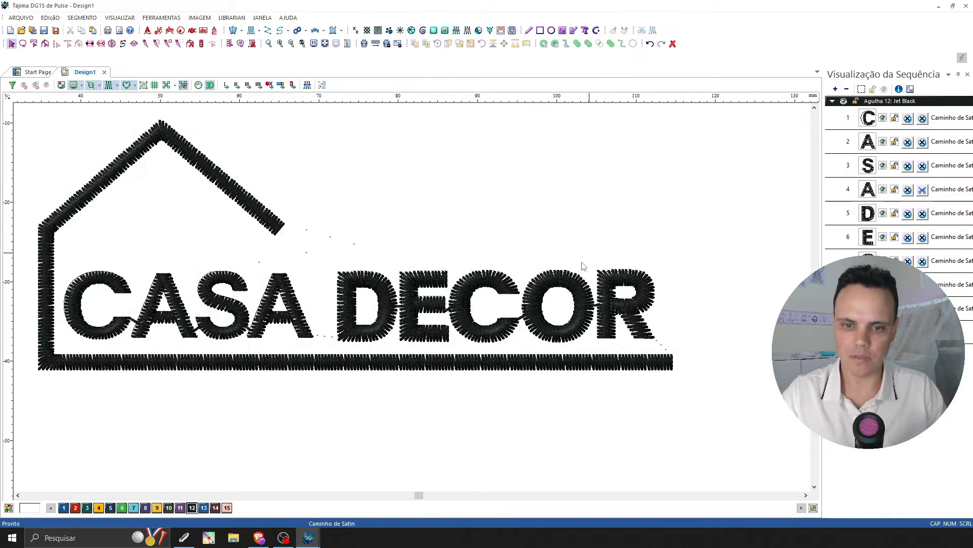
Examine the stitching of the CASA DECOR letters and the house outline, both close up and with the whole logo in view.
{"action": "scroll", "coordinate": [450, 313], "scroll_direction": "up", "scroll_amount": 2}
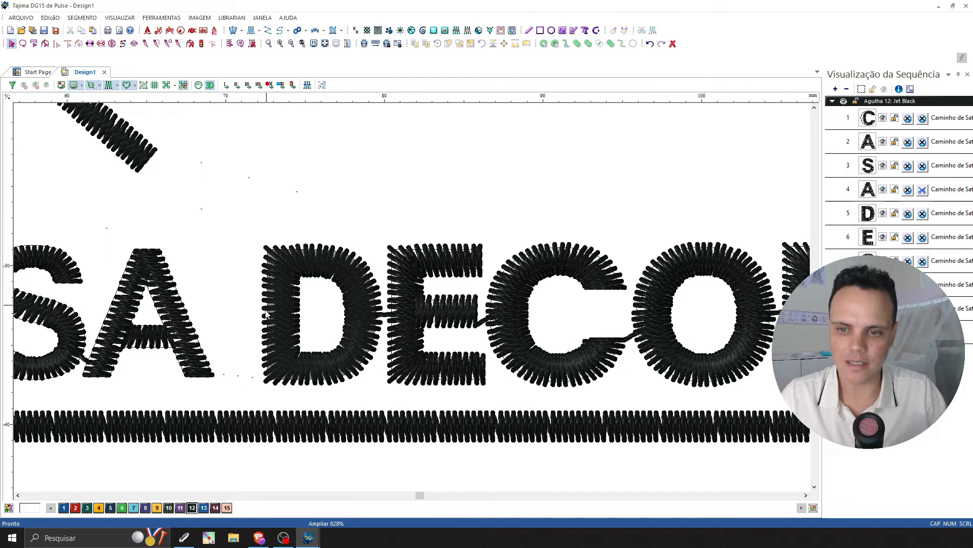
{"action": "left_click", "coordinate": [293, 45]}
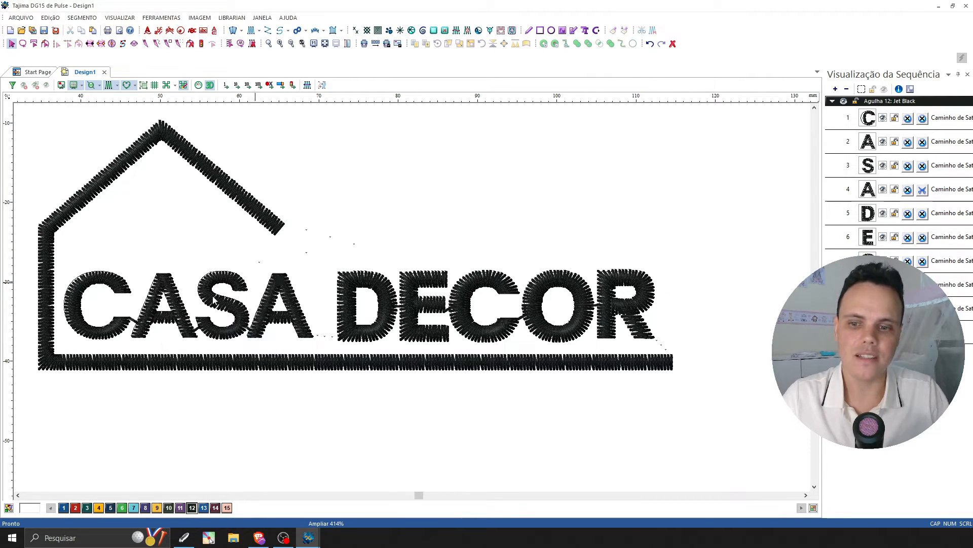
{"action": "left_click", "coordinate": [291, 44]}
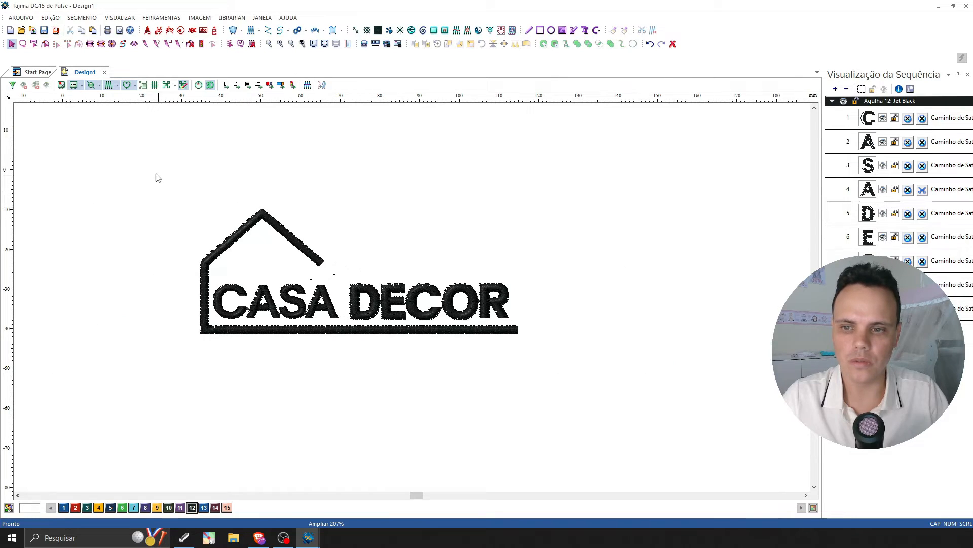
{"action": "left_click_drag", "start_coordinate": [156, 177], "coordinate": [566, 365]}
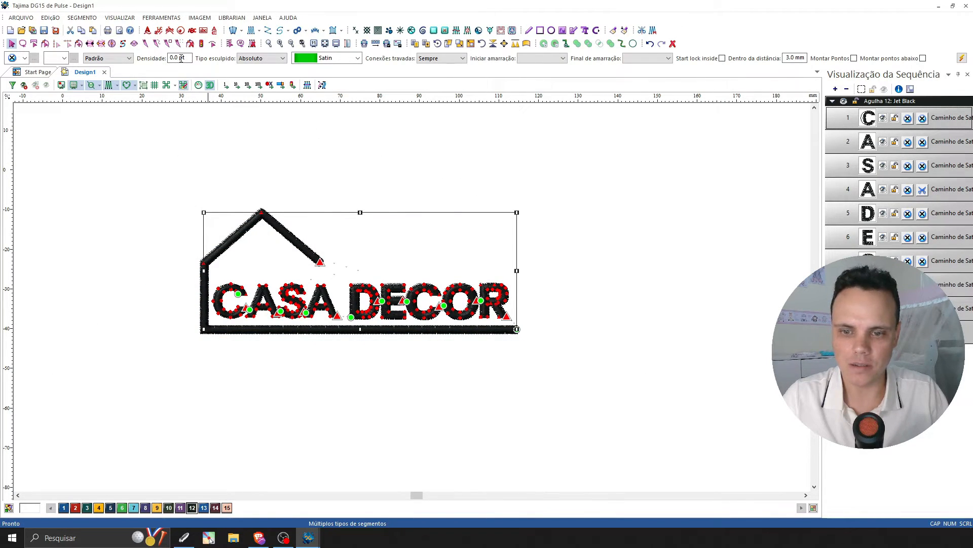
{"action": "key", "text": "Escape"}
{"action": "left_click", "coordinate": [280, 43]}
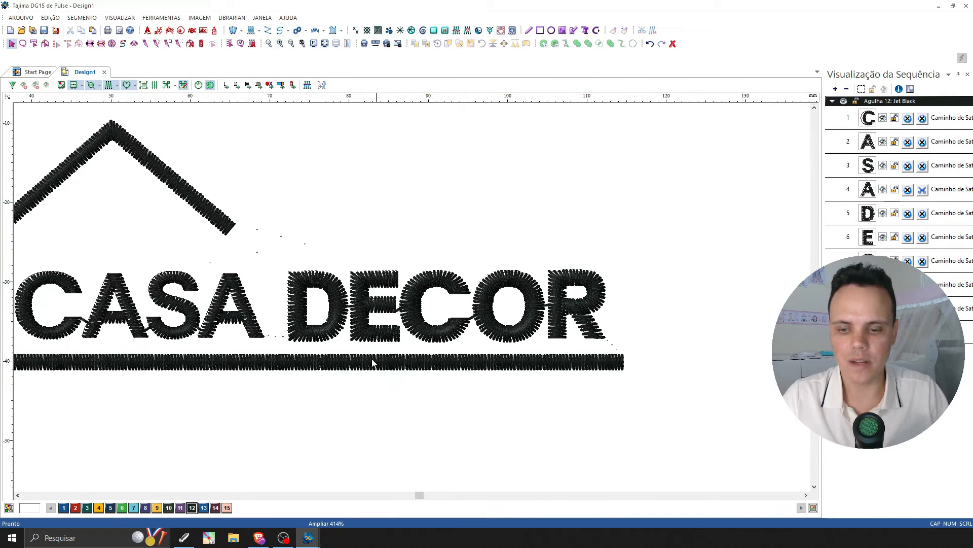
{"action": "left_click", "coordinate": [18, 496]}
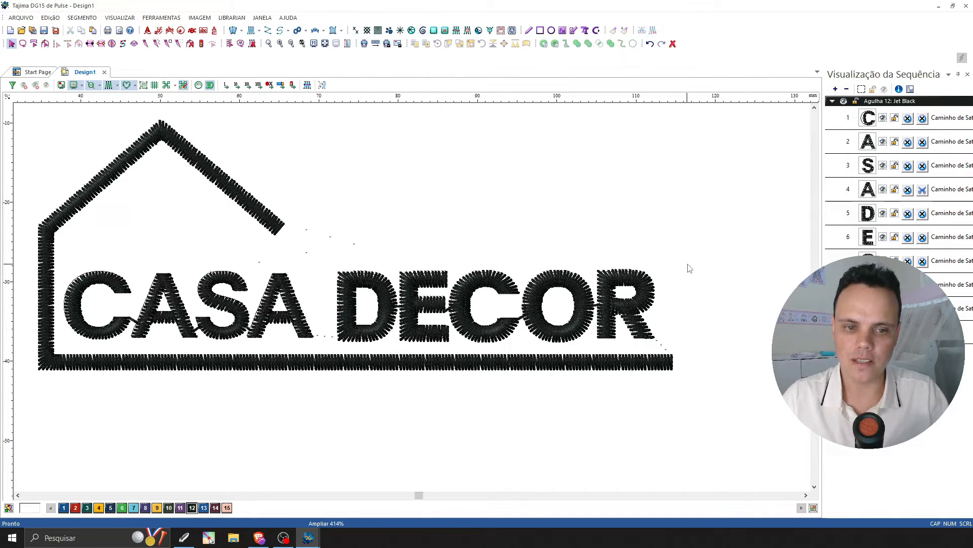
{"action": "left_click_drag", "start_coordinate": [688, 264], "coordinate": [767, 236]}
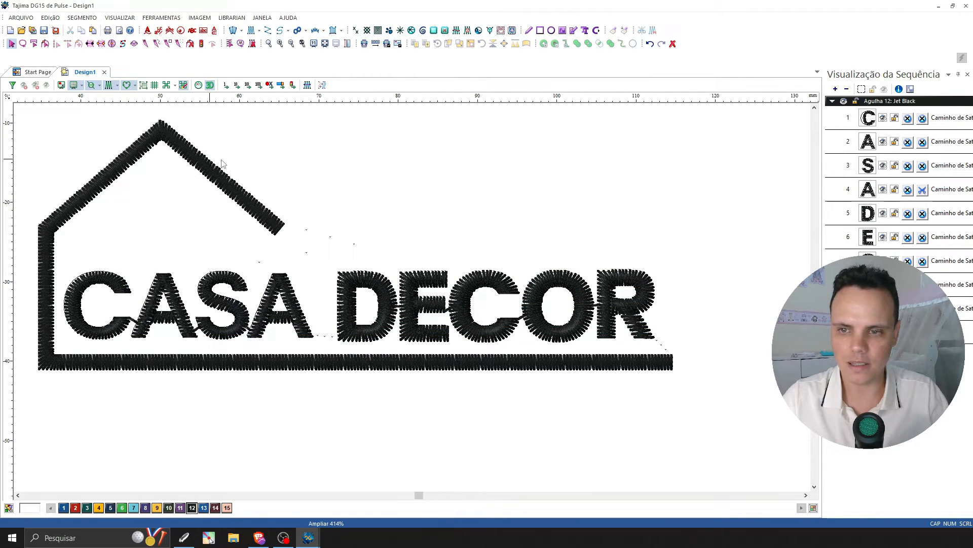
{"action": "left_click_drag", "start_coordinate": [691, 254], "coordinate": [60, 340]}
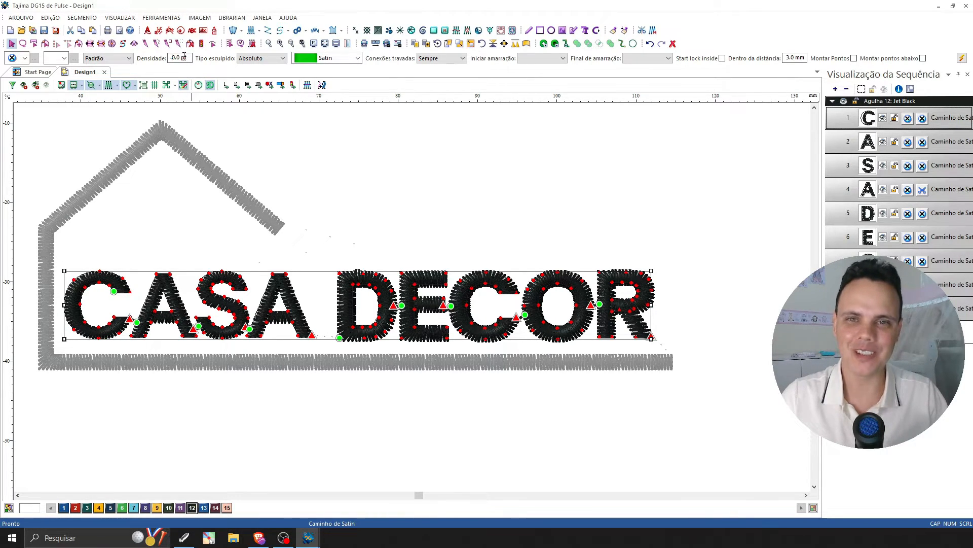
{"action": "type", "text": "-"}
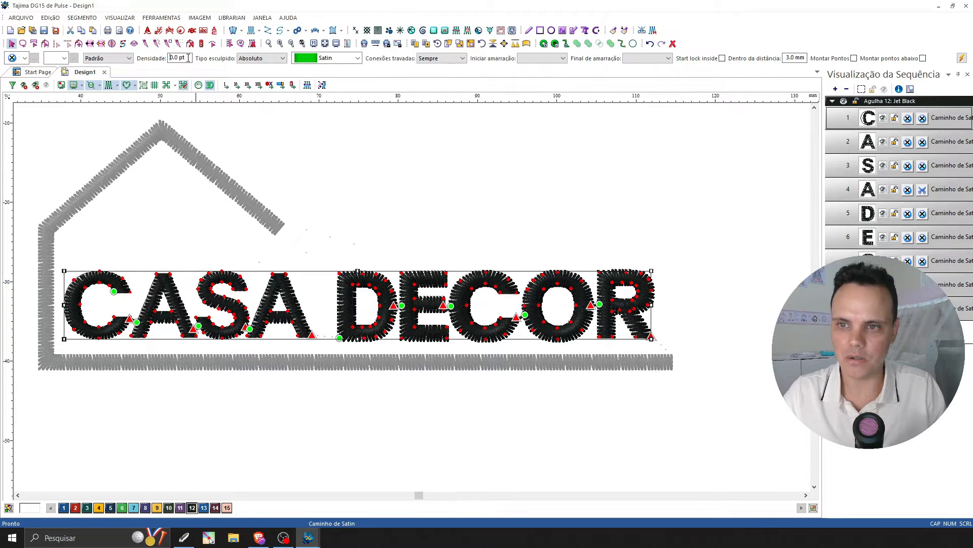
{"action": "left_click", "coordinate": [375, 207]}
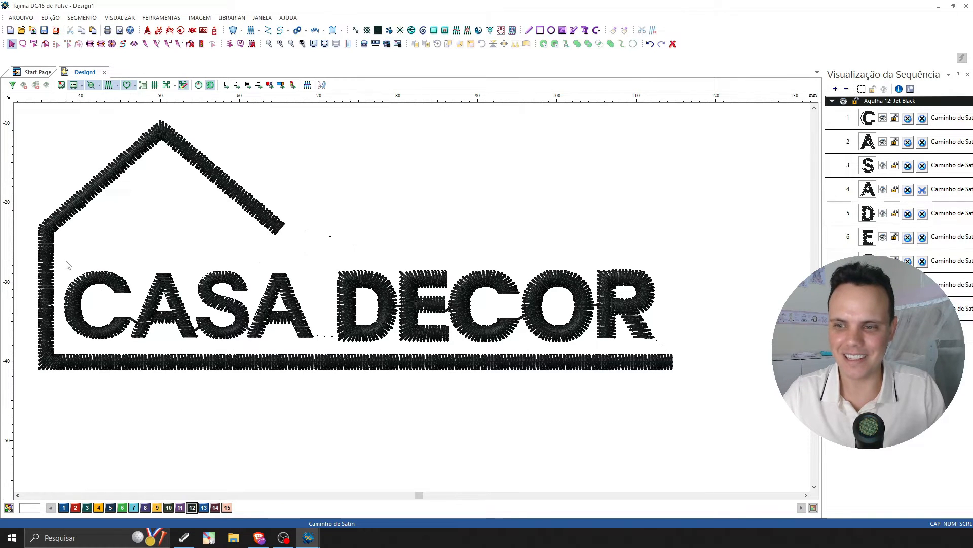
Set the stitch density of all the CASA DECOR letters to -1 pt.
{"action": "left_click_drag", "start_coordinate": [67, 262], "coordinate": [659, 345]}
{"action": "left_click_drag", "start_coordinate": [190, 59], "coordinate": [166, 61]}
{"action": "type", "text": "-1"}
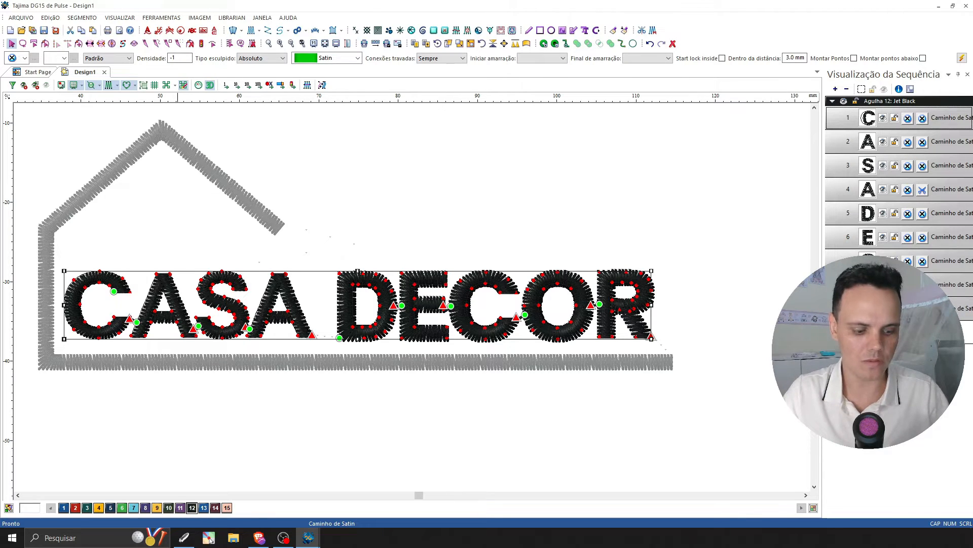
{"action": "key", "text": "Return"}
{"action": "left_click", "coordinate": [435, 203]}
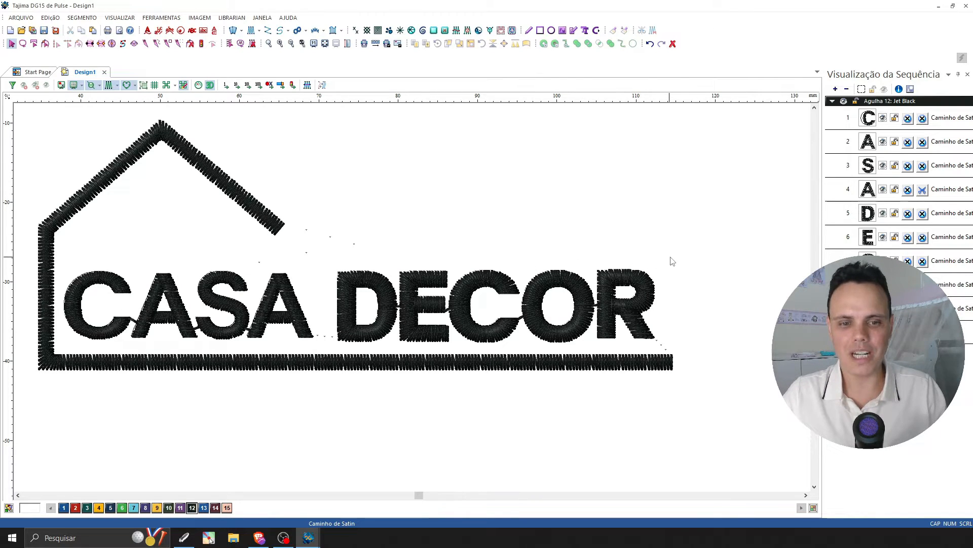
Set the stitch density of all the CASA DECOR letters to -0.5 pt.
{"action": "left_click_drag", "start_coordinate": [672, 256], "coordinate": [70, 343]}
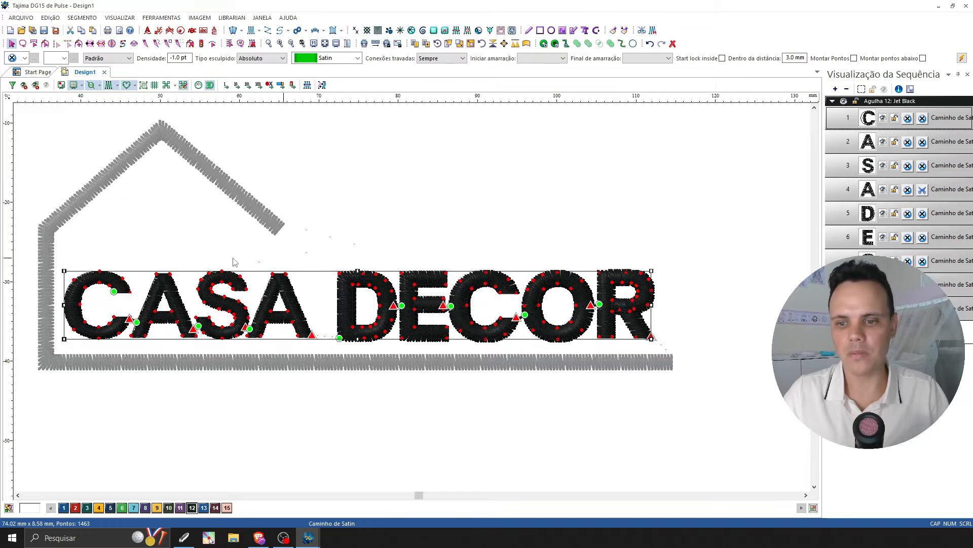
{"action": "left_click", "coordinate": [673, 262]}
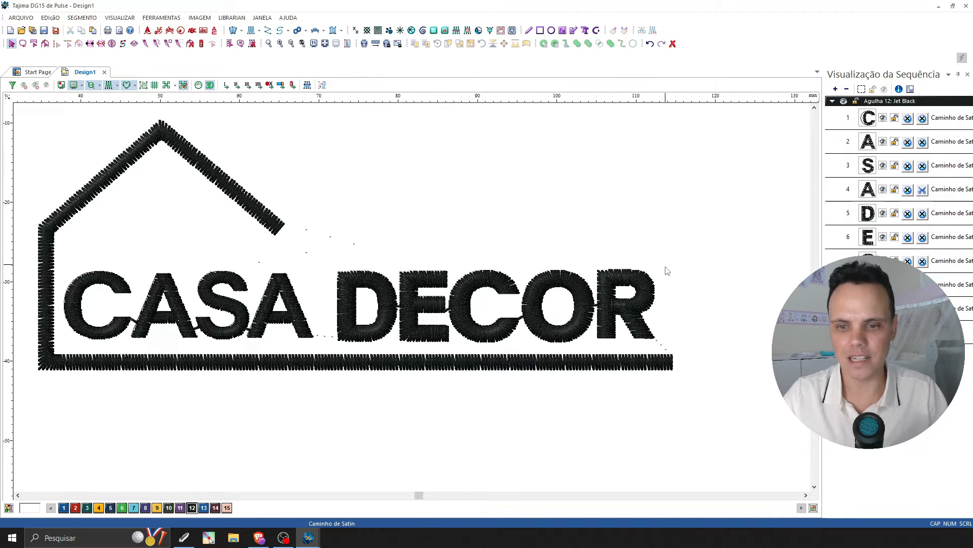
{"action": "left_click_drag", "start_coordinate": [699, 262], "coordinate": [59, 353]}
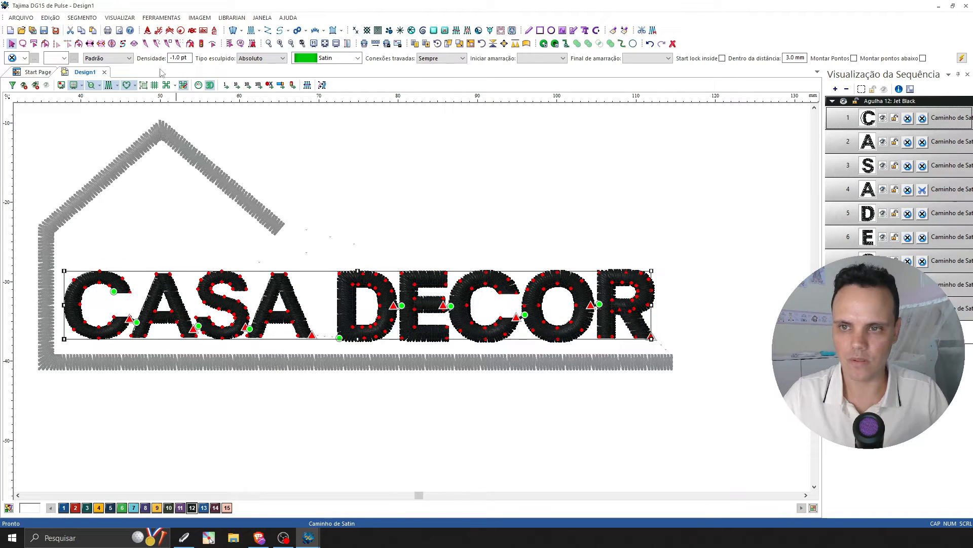
{"action": "left_click", "coordinate": [188, 57]}
{"action": "type", "text": "-0.5"}
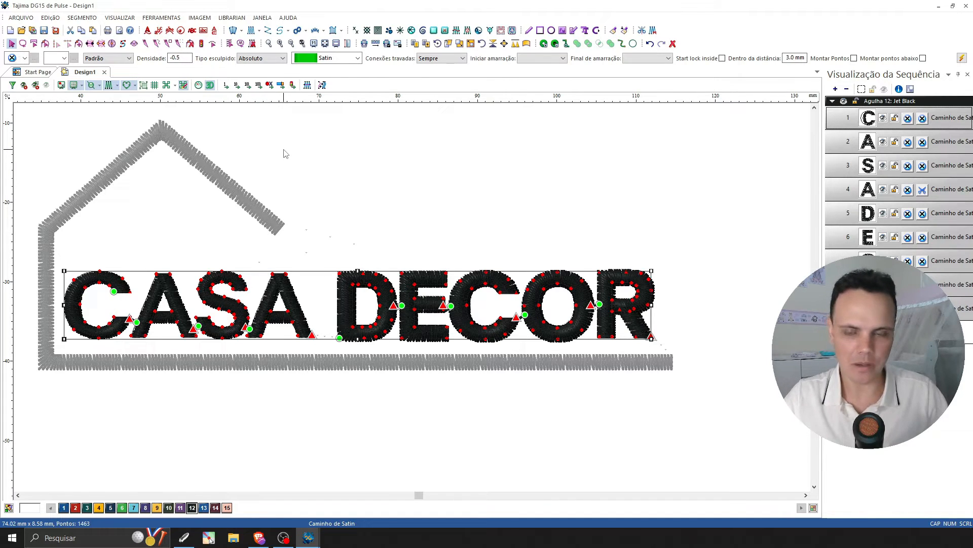
{"action": "left_click", "coordinate": [411, 224]}
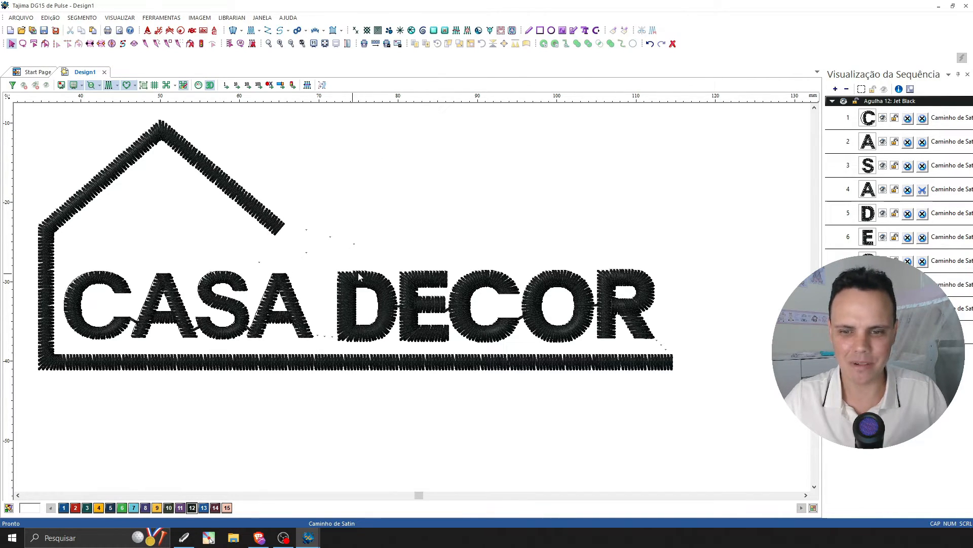
Inspect the logo at 1:1 scale and enlarged, and check the density applied to the letters.
{"action": "left_click", "coordinate": [313, 44]}
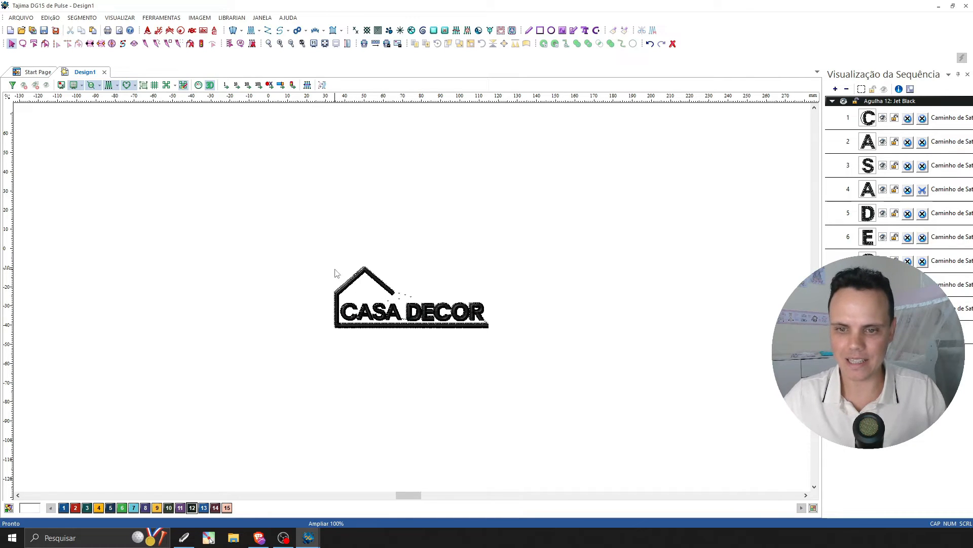
{"action": "key", "text": "z"}
{"action": "left_click_drag", "start_coordinate": [328, 261], "coordinate": [493, 333]}
{"action": "key", "text": "Escape"}
{"action": "scroll", "coordinate": [789, 280], "scroll_direction": "down", "scroll_amount": 1}
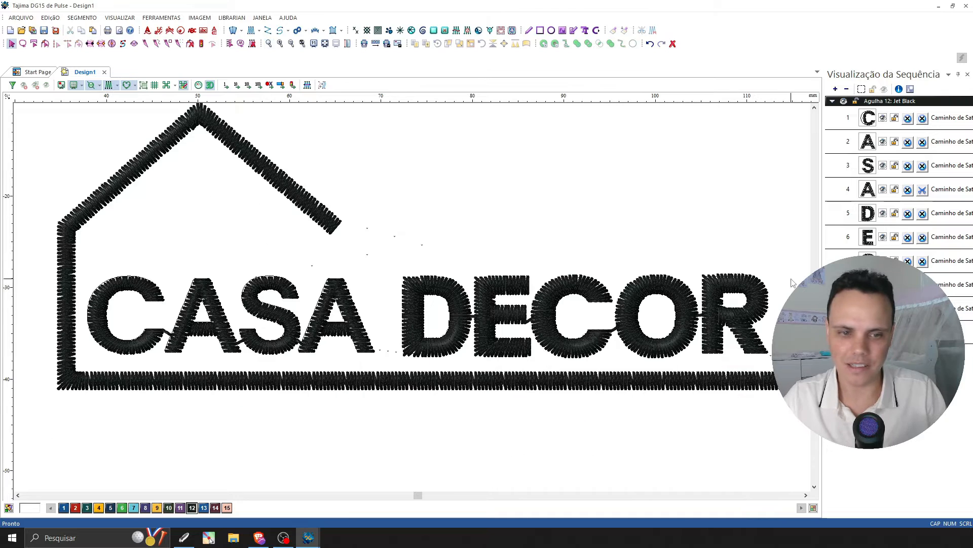
{"action": "left_click_drag", "start_coordinate": [792, 277], "coordinate": [84, 361]}
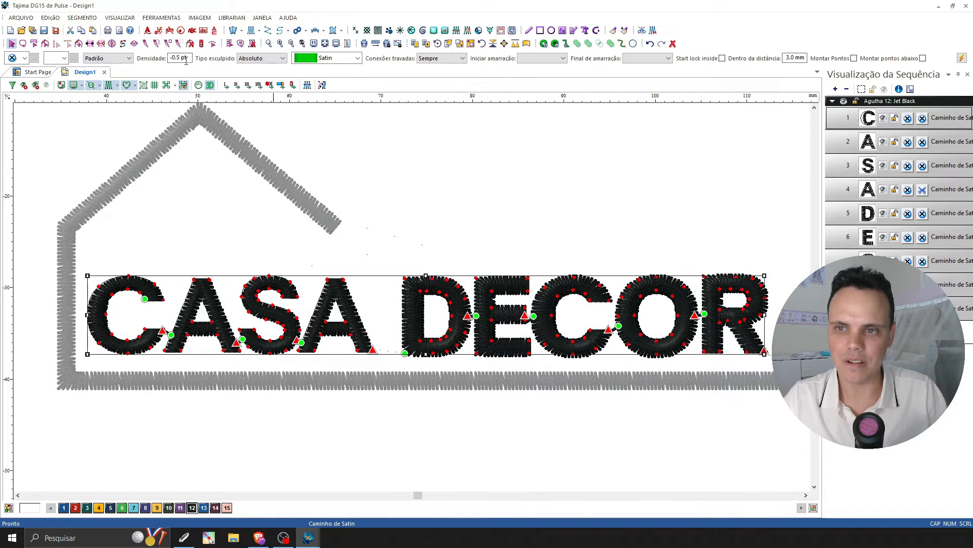
{"action": "left_click", "coordinate": [395, 184]}
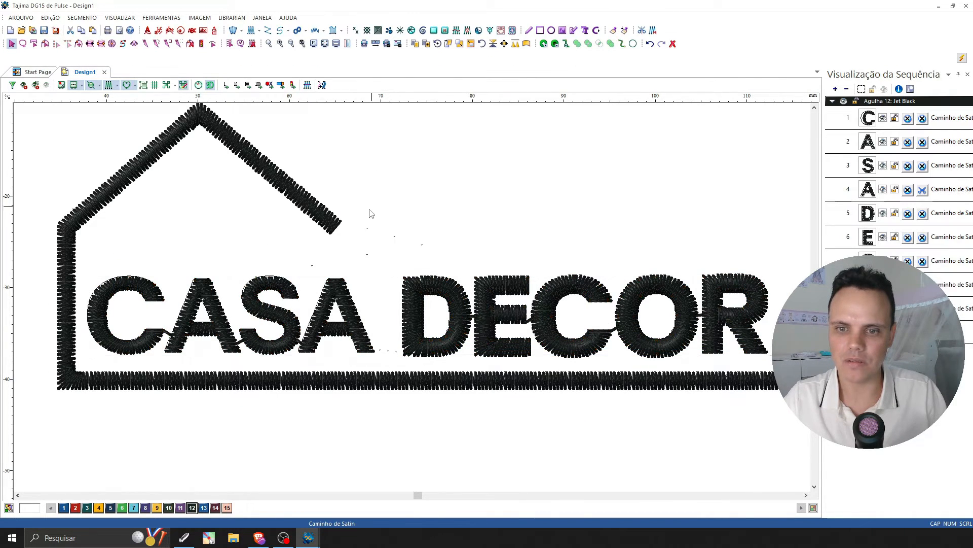
Set the house outline's stitch density to -0.5 pt.
{"action": "left_click", "coordinate": [608, 381]}
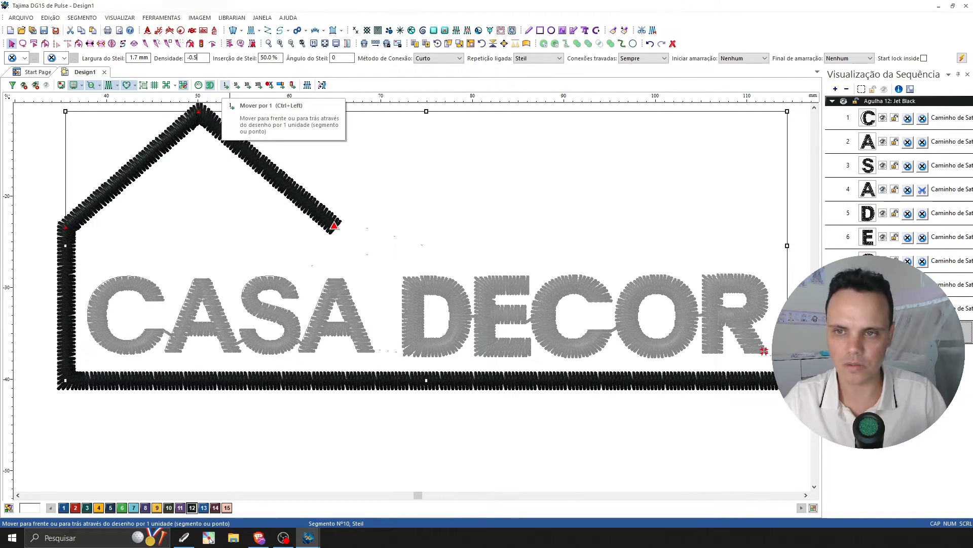
{"action": "key", "text": "Return"}
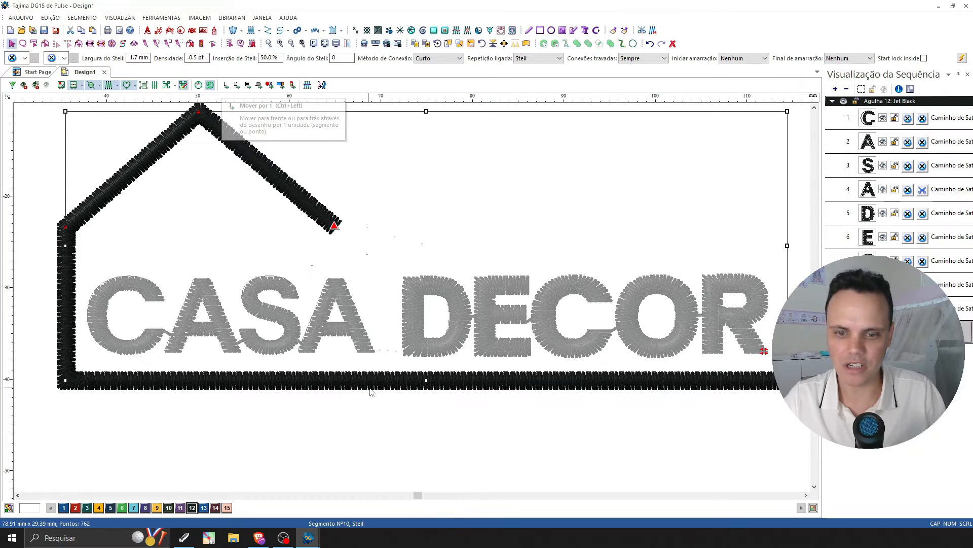
{"action": "left_click", "coordinate": [648, 433]}
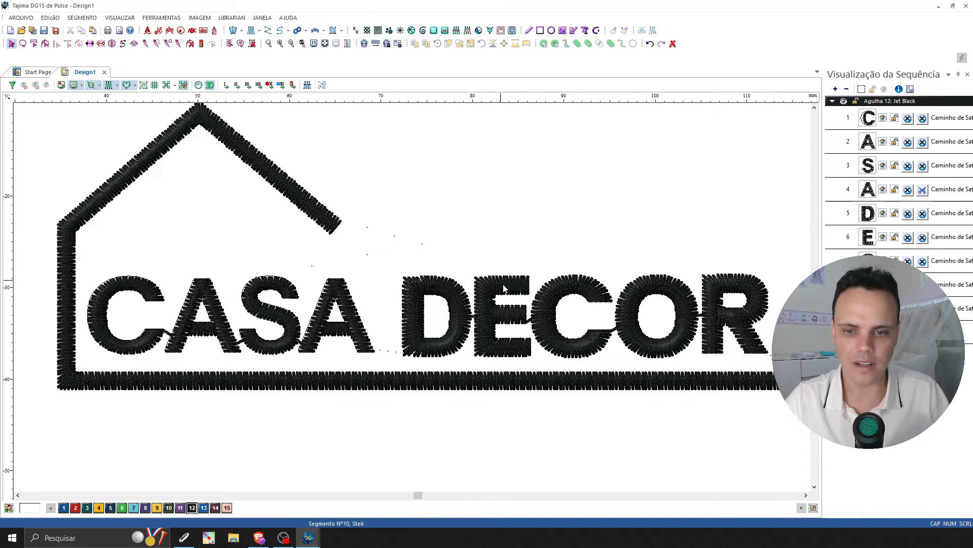
Review the sewing sequence segment by segment, from the first C through the letters of CASA DECOR to the house outline.
{"action": "left_click_drag", "start_coordinate": [37, 112], "coordinate": [796, 439]}
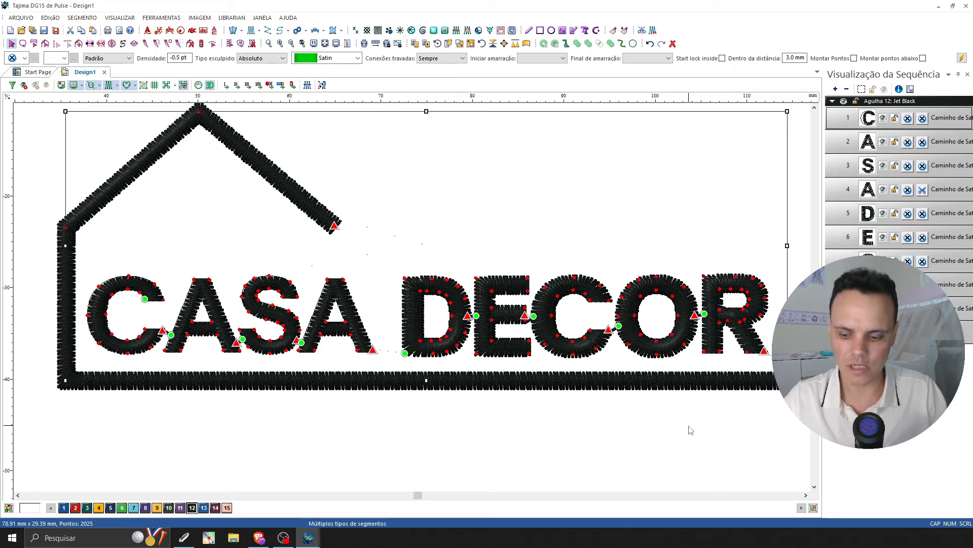
{"action": "left_click", "coordinate": [515, 459]}
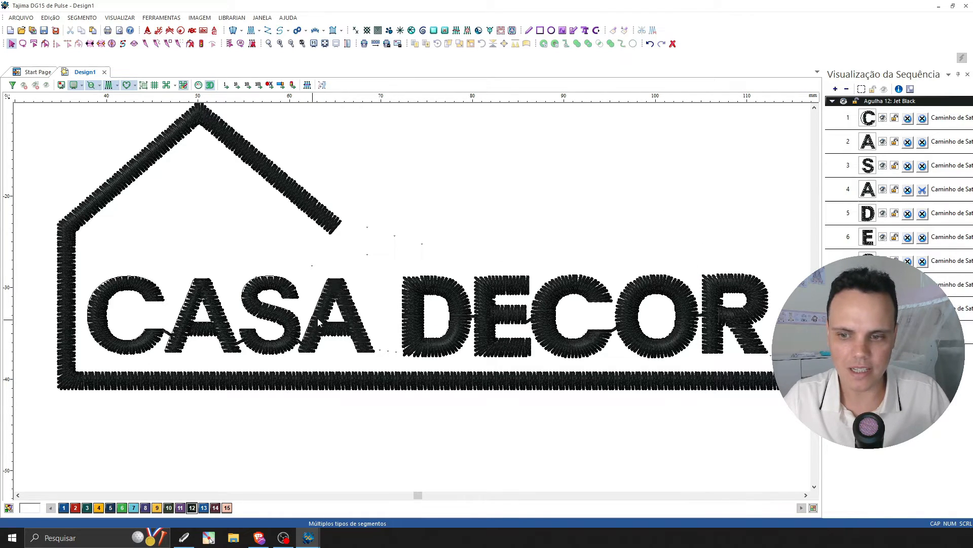
{"action": "left_click", "coordinate": [869, 120]}
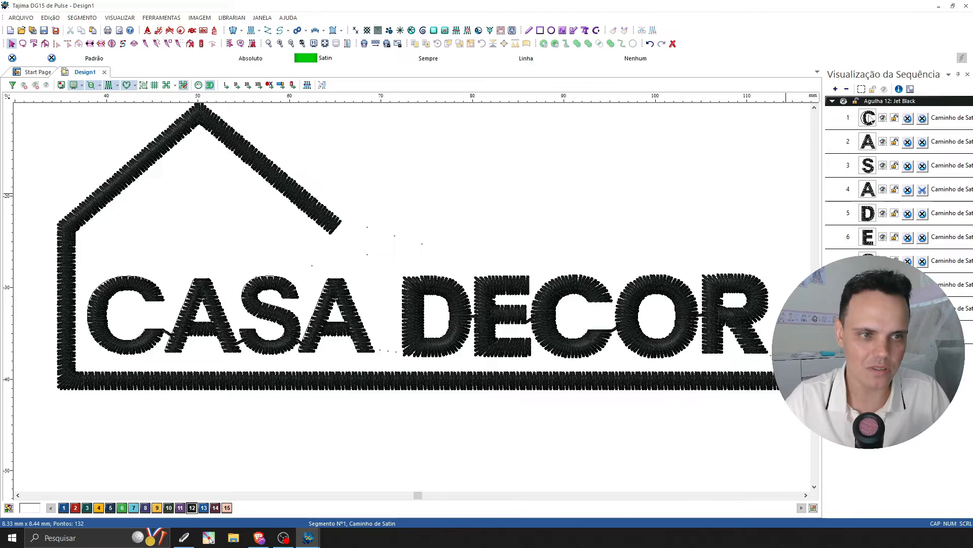
{"action": "left_click", "coordinate": [872, 146]}
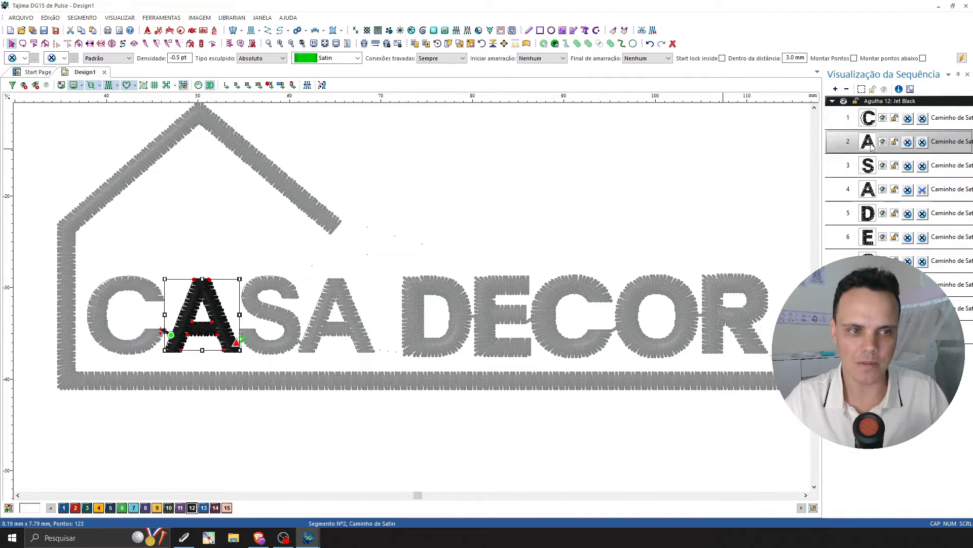
{"action": "left_click", "coordinate": [869, 171]}
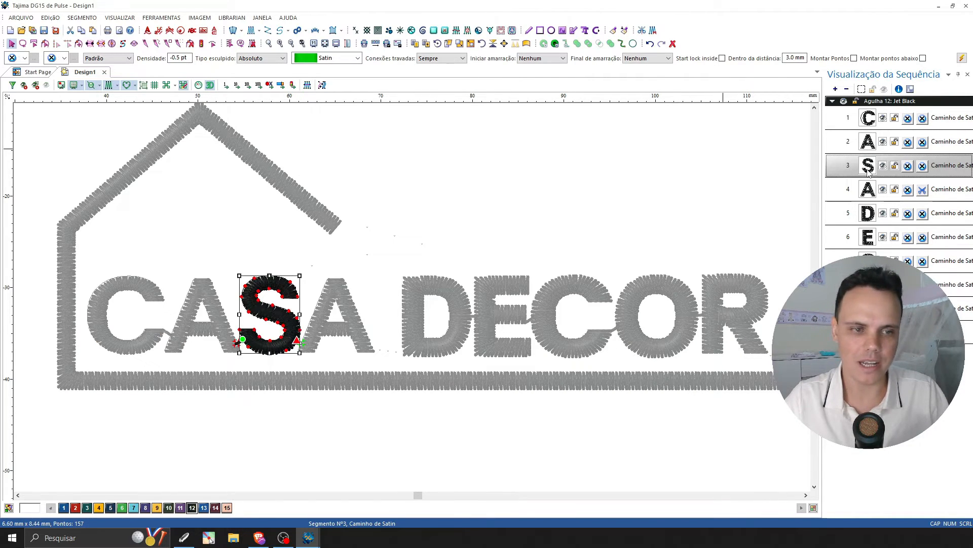
{"action": "left_click", "coordinate": [869, 192]}
{"action": "left_click", "coordinate": [869, 217]}
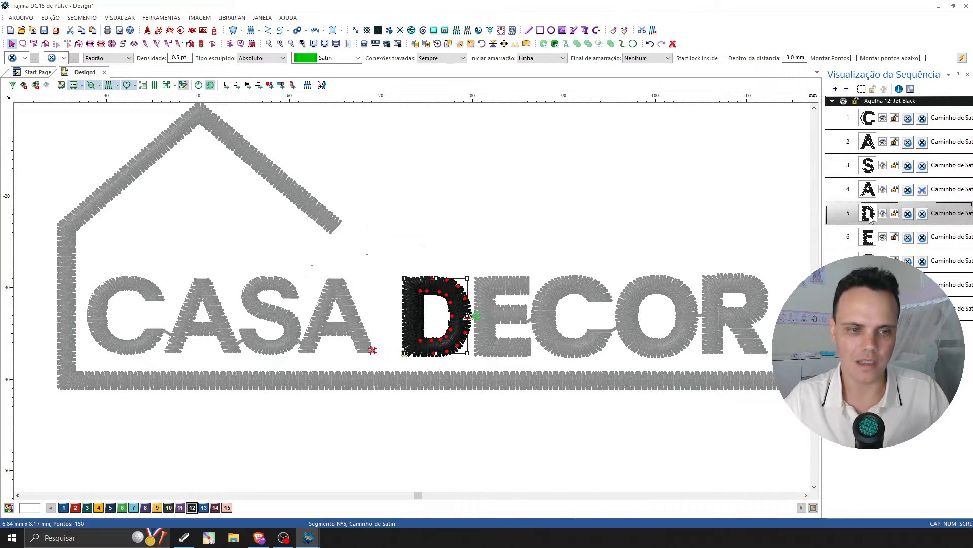
{"action": "left_click", "coordinate": [869, 239]}
{"action": "left_click", "coordinate": [869, 262]}
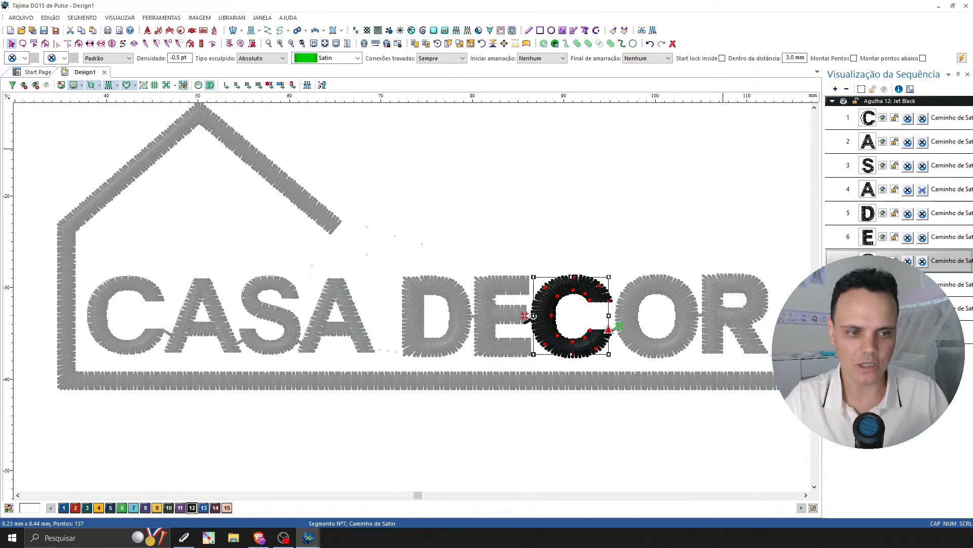
{"action": "left_click", "coordinate": [869, 285]}
{"action": "left_click", "coordinate": [869, 308]}
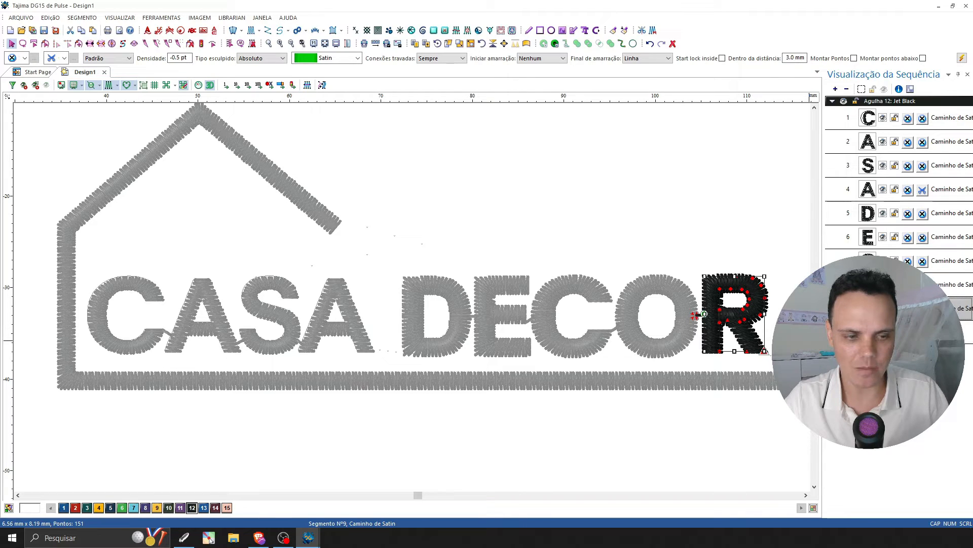
{"action": "left_click", "coordinate": [869, 333]}
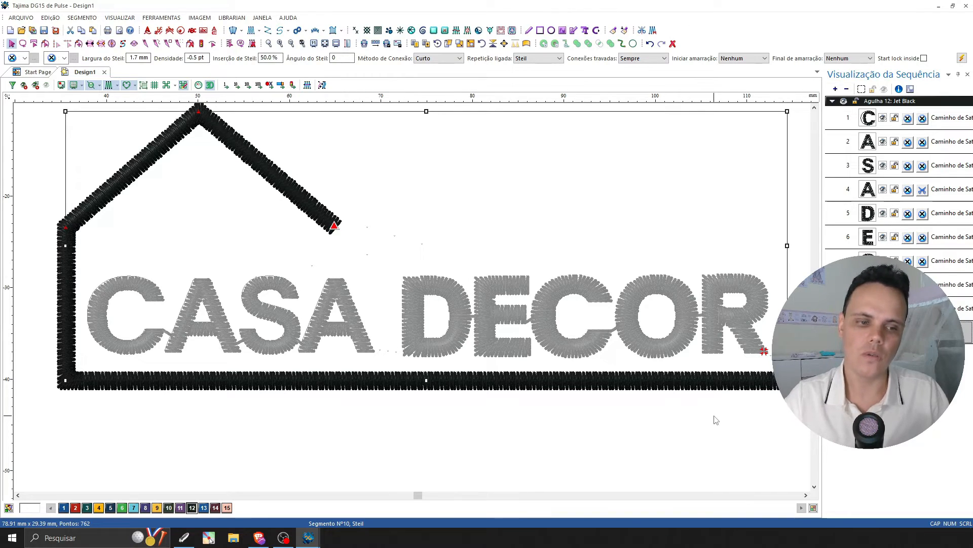
{"action": "left_click", "coordinate": [733, 425]}
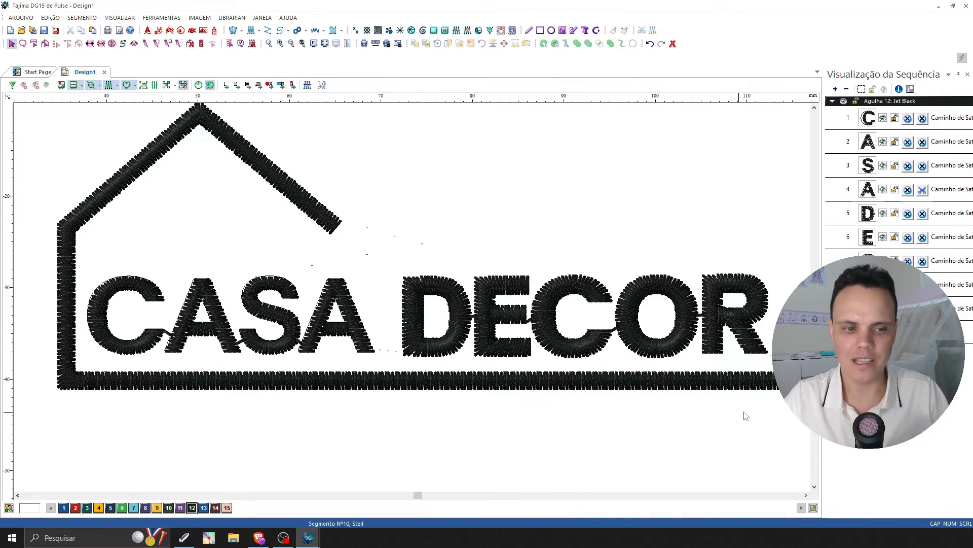
Examine the start and end points of the first C, A and S in CASA and how they connect.
{"action": "left_click", "coordinate": [873, 122]}
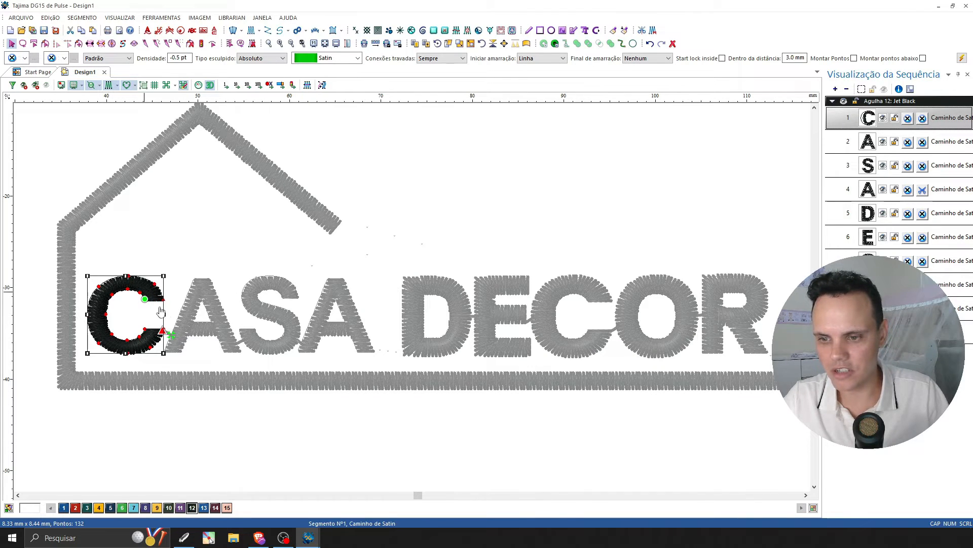
{"action": "left_click", "coordinate": [159, 323]}
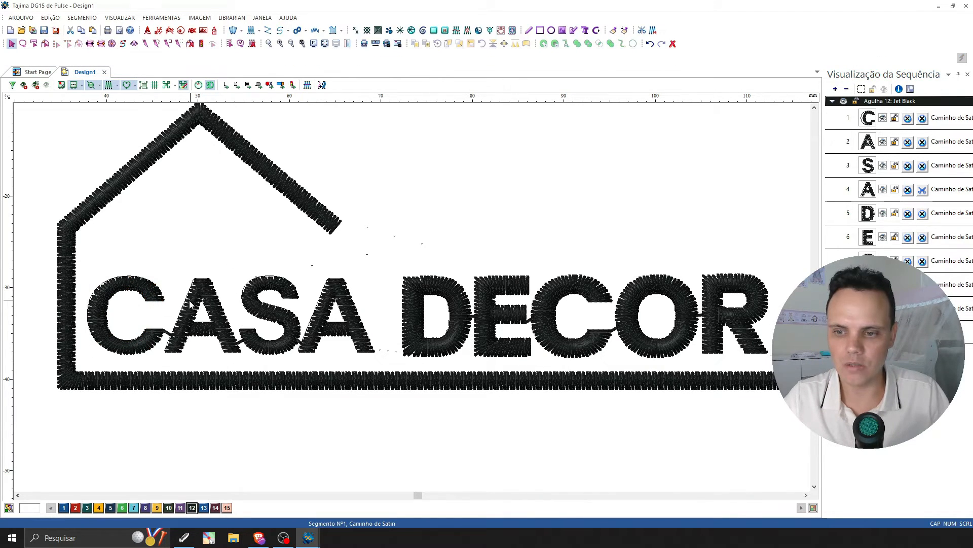
{"action": "left_click", "coordinate": [159, 303]}
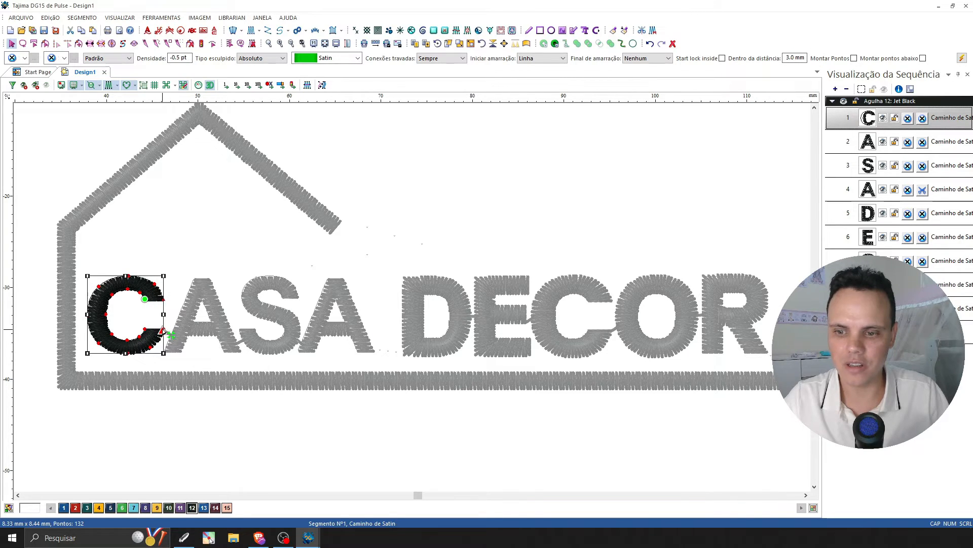
{"action": "left_click", "coordinate": [148, 304]}
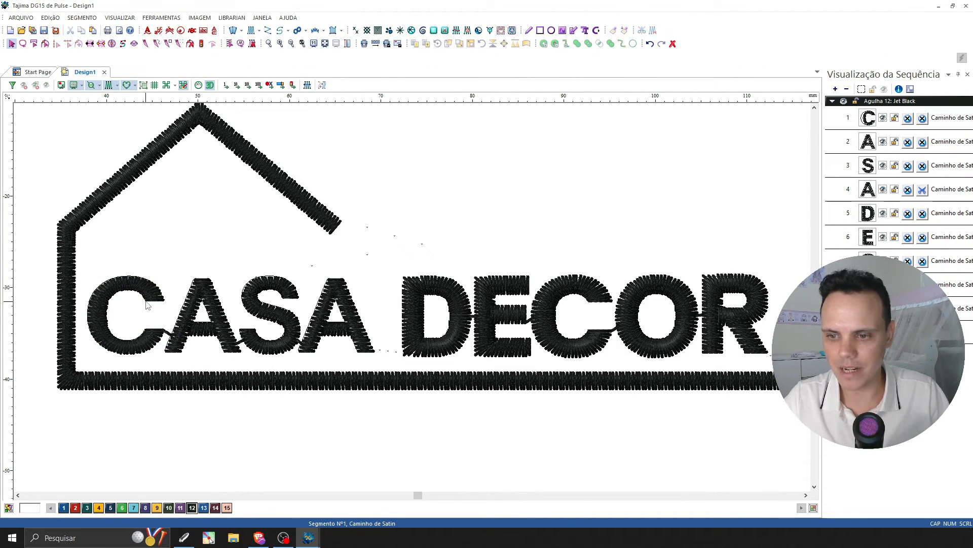
{"action": "left_click", "coordinate": [133, 319]}
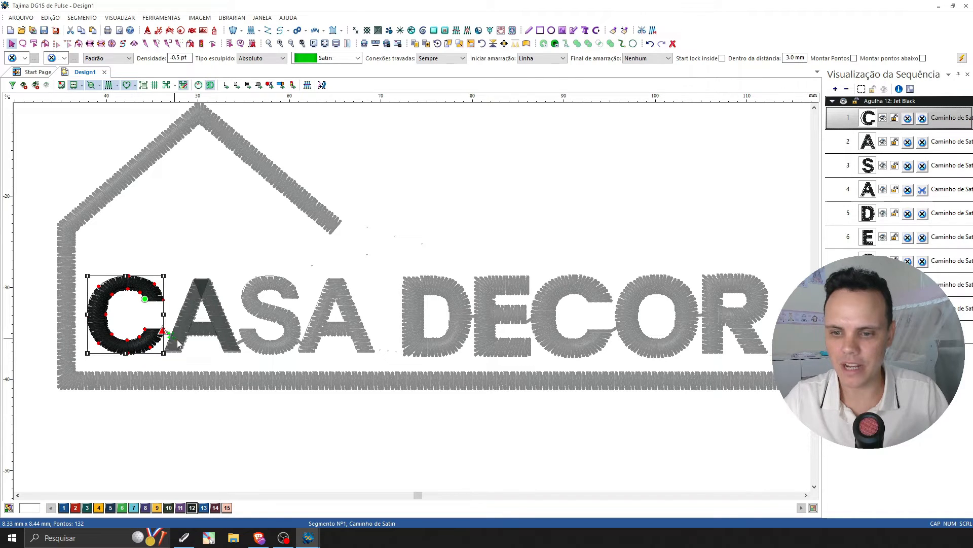
{"action": "left_click", "coordinate": [213, 348]}
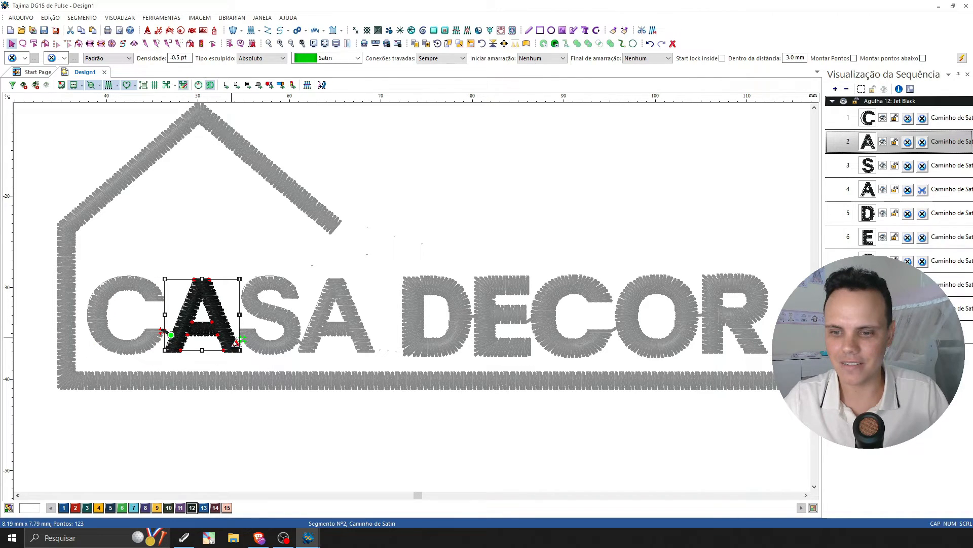
{"action": "left_click", "coordinate": [244, 341]}
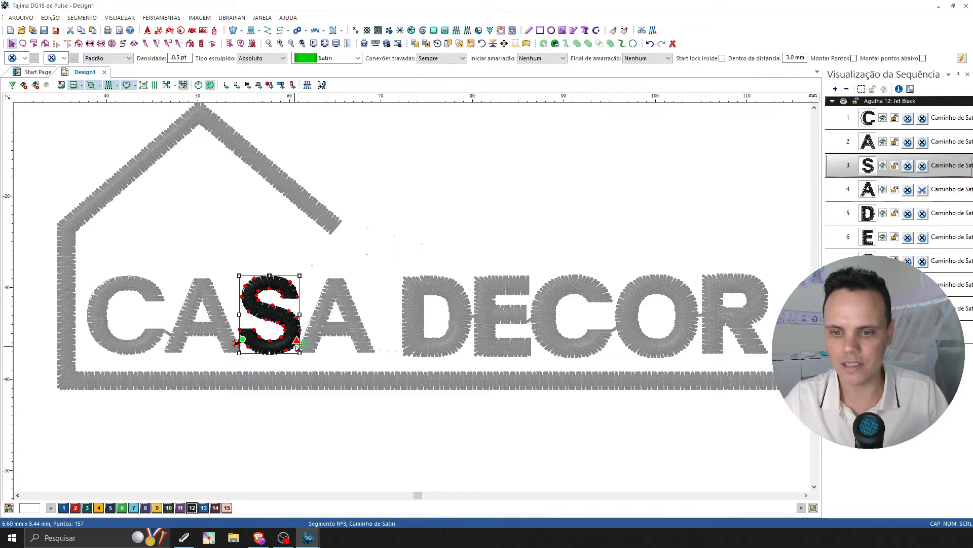
{"action": "left_click", "coordinate": [333, 404]}
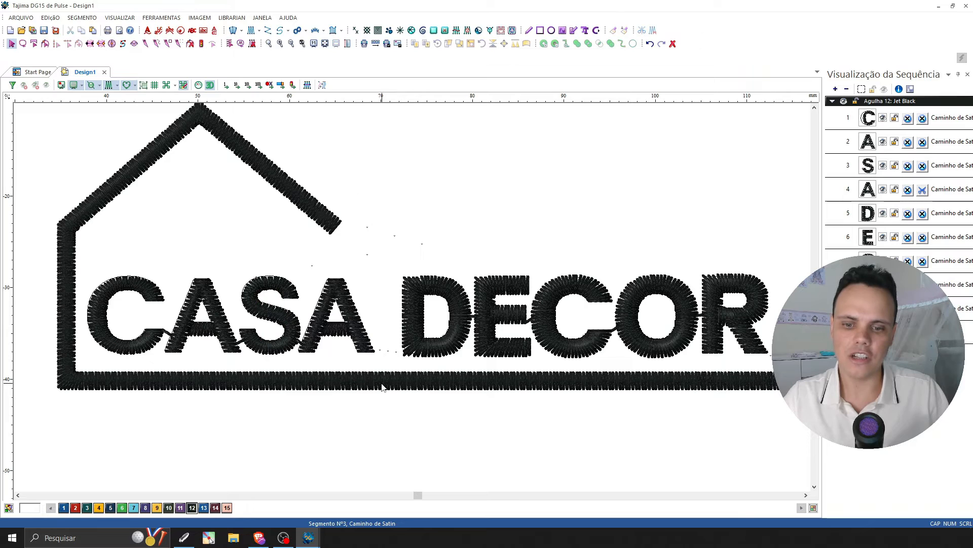
Move the house outline's start point onto the right roof slope and its end point to the middle of the base line.
{"action": "left_click", "coordinate": [382, 388]}
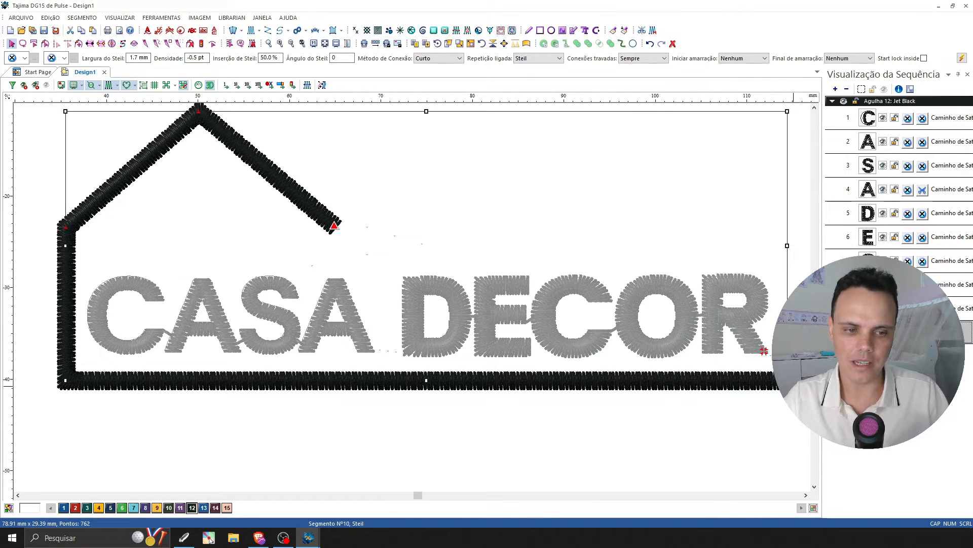
{"action": "left_click_drag", "start_coordinate": [788, 381], "coordinate": [292, 190]}
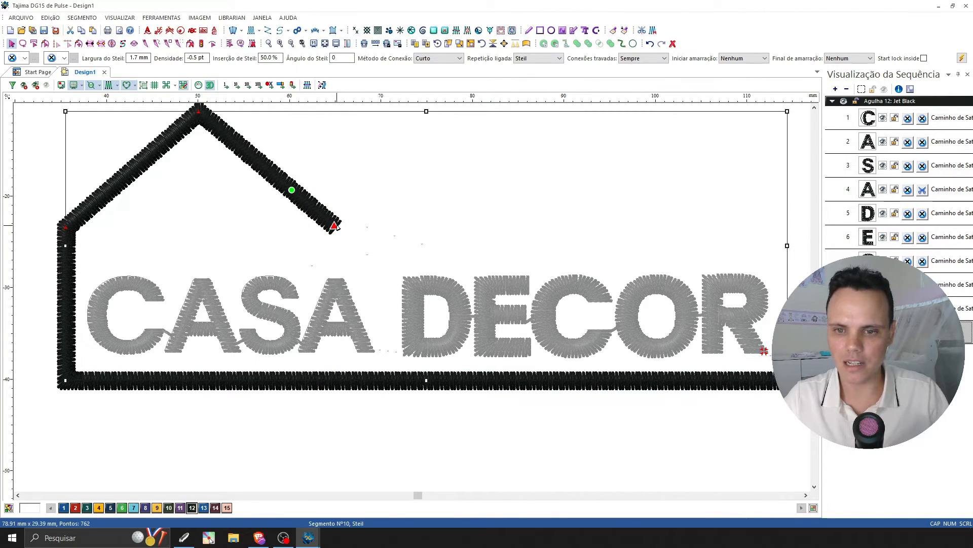
{"action": "mouse_move", "coordinate": [335, 226]}
{"action": "left_mouse_down"}
{"action": "mouse_move", "coordinate": [302, 379]}
{"action": "mouse_move", "coordinate": [520, 380]}
{"action": "left_mouse_up"}
{"action": "left_click", "coordinate": [810, 313]}
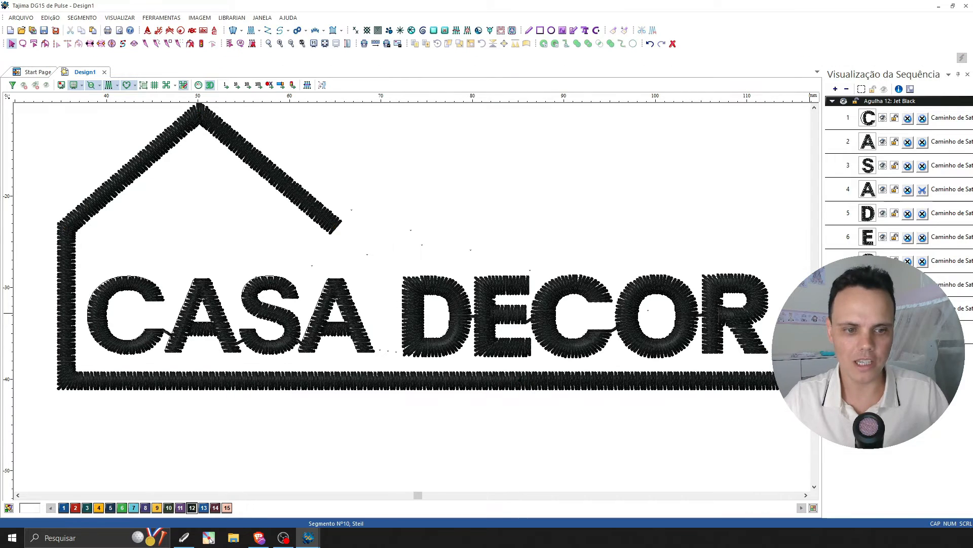
Examine the connection from the final R of DECOR to the house outline's start and end points.
{"action": "left_click", "coordinate": [764, 350]}
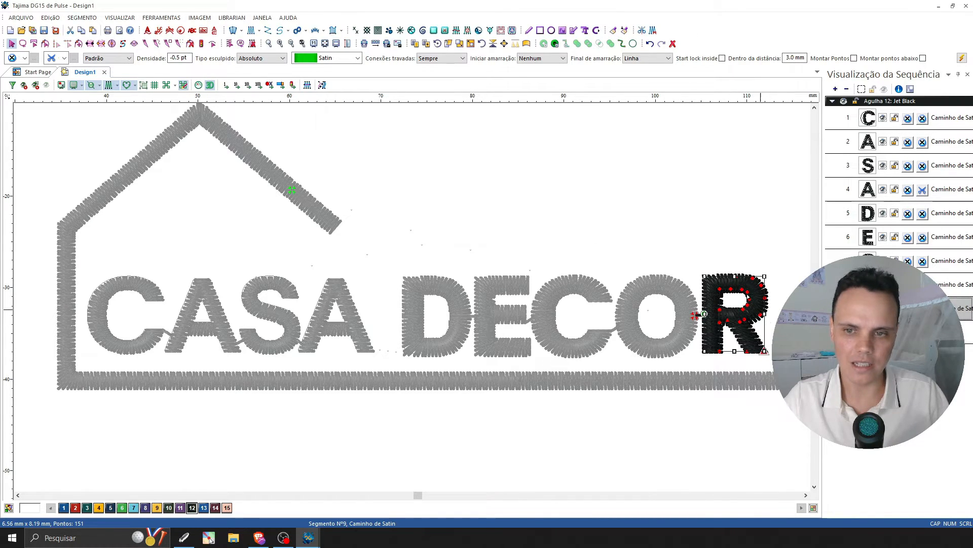
{"action": "left_click", "coordinate": [294, 190]}
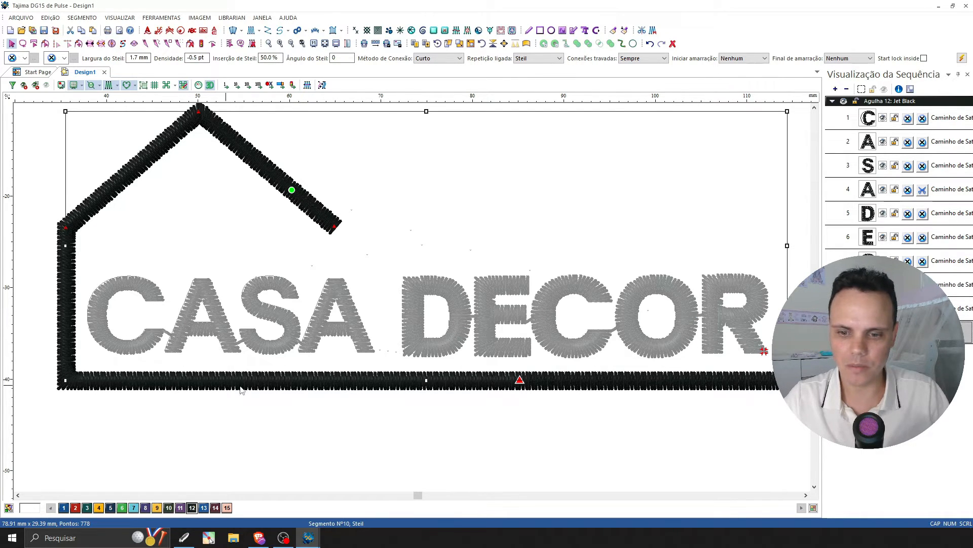
{"action": "right_click", "coordinate": [517, 381]}
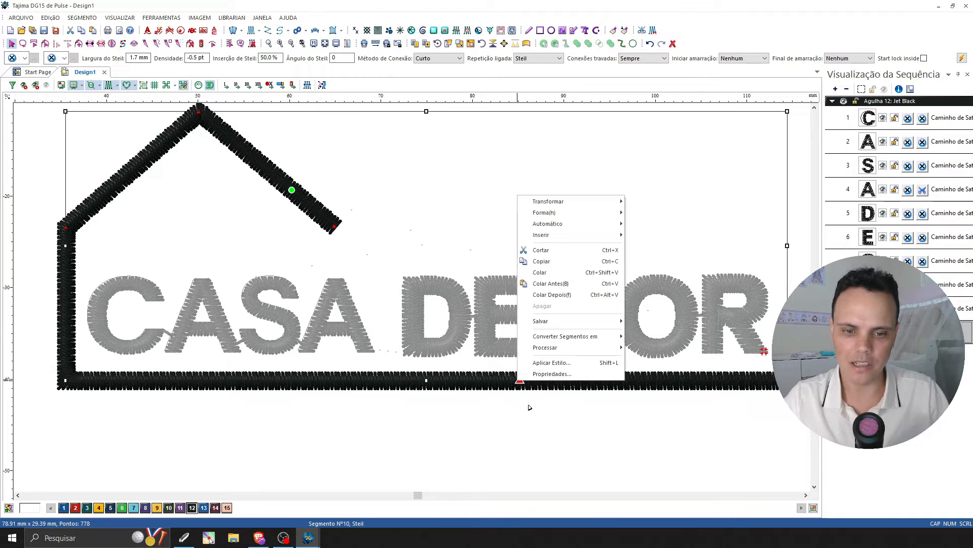
{"action": "left_click", "coordinate": [505, 384]}
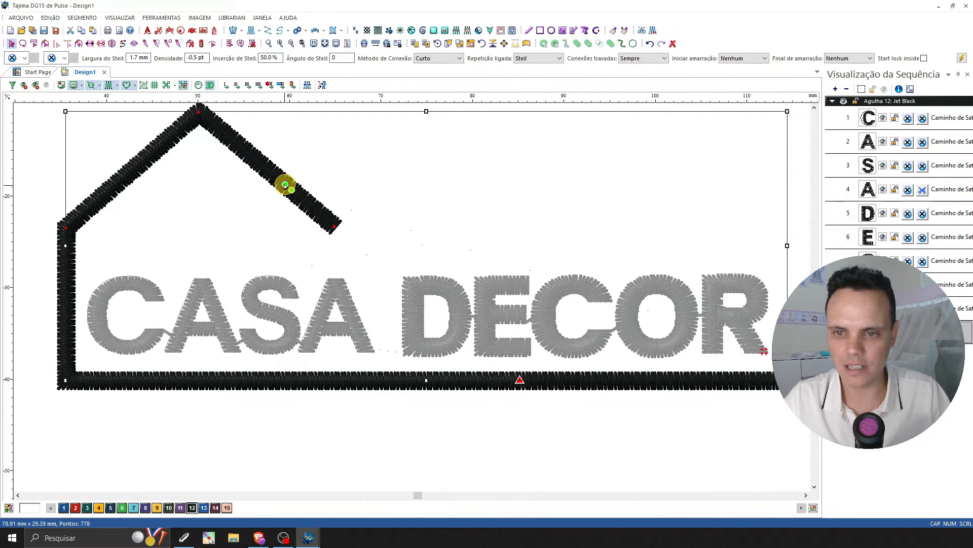
Return the house outline's start point to the base line's right end and its end point to the right roof slope's lower end.
{"action": "left_click", "coordinate": [152, 151]}
{"action": "left_click_drag", "start_coordinate": [152, 151], "coordinate": [801, 380]}
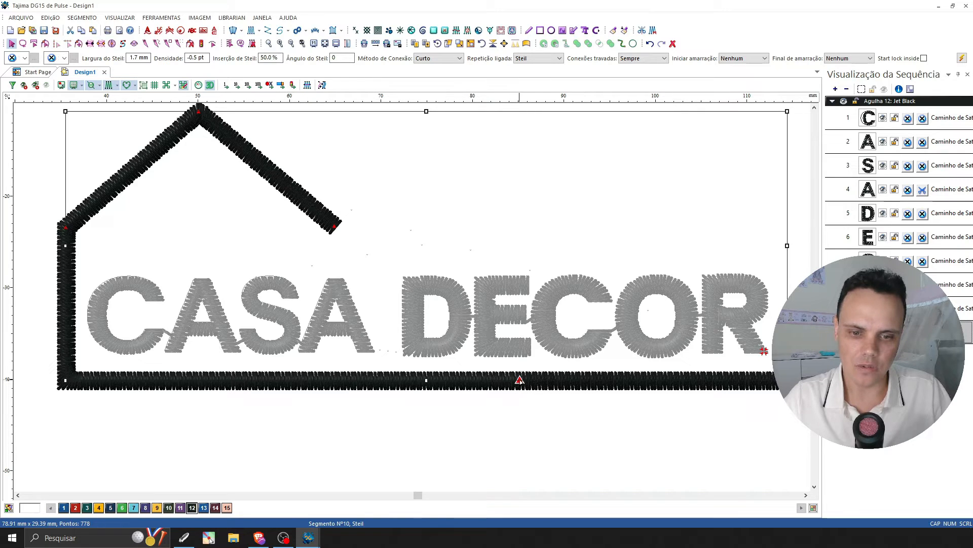
{"action": "mouse_move", "coordinate": [519, 379]}
{"action": "left_mouse_down"}
{"action": "mouse_move", "coordinate": [78, 379]}
{"action": "mouse_move", "coordinate": [79, 292]}
{"action": "mouse_move", "coordinate": [107, 191]}
{"action": "mouse_move", "coordinate": [216, 125]}
{"action": "mouse_move", "coordinate": [348, 235]}
{"action": "mouse_move", "coordinate": [335, 227]}
{"action": "left_mouse_up"}
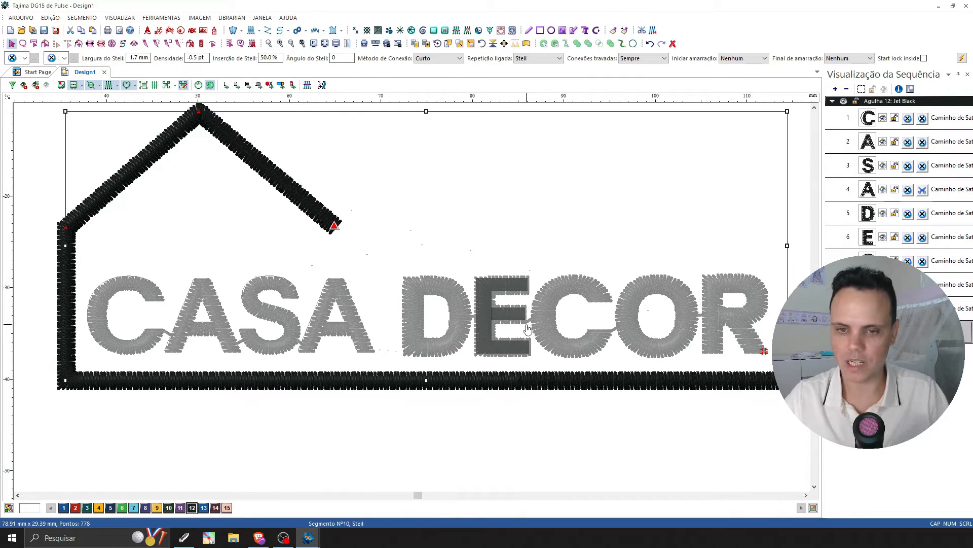
{"action": "left_click", "coordinate": [403, 456]}
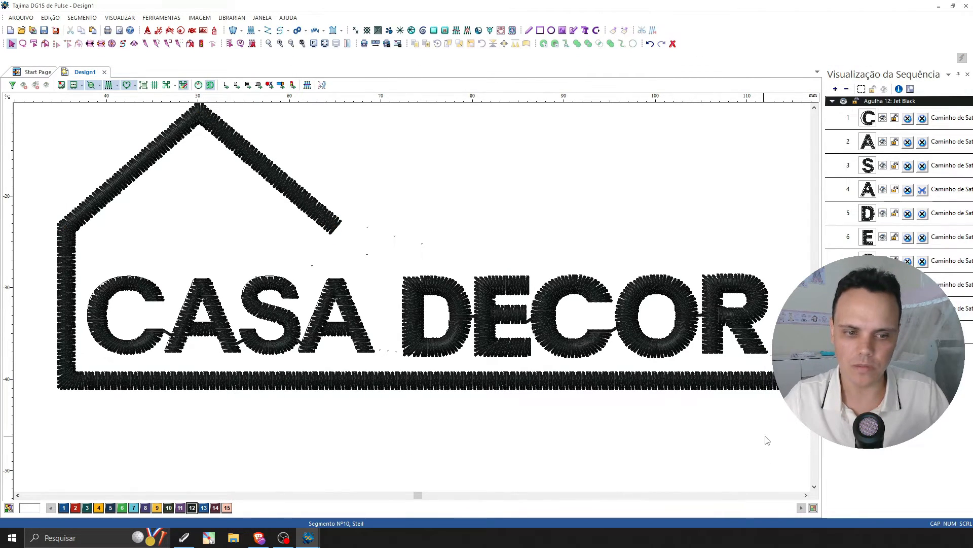
Examine the stitches of the DECOR letters up close, focusing on D, E and C, and select the letter E.
{"action": "scroll", "coordinate": [767, 440], "scroll_direction": "down", "scroll_amount": 1}
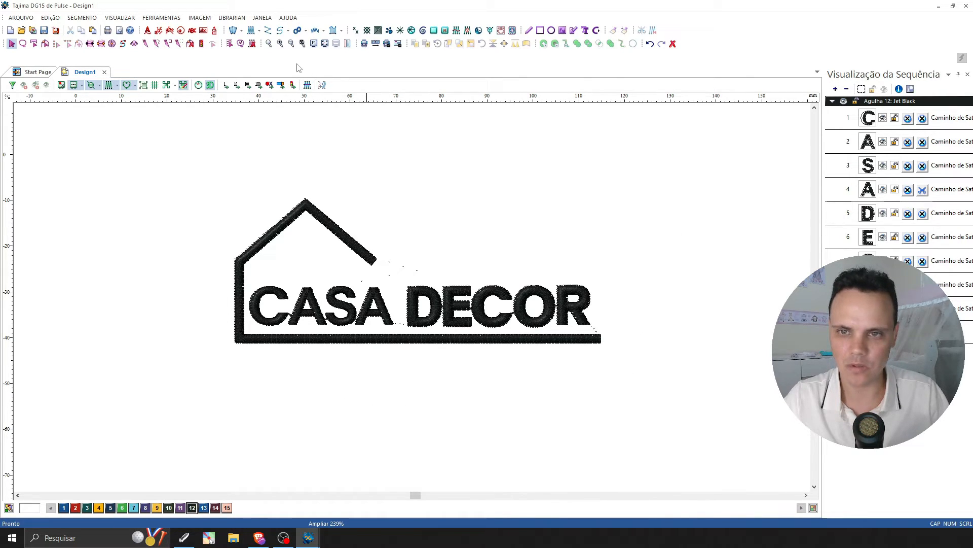
{"action": "left_click", "coordinate": [280, 44]}
{"action": "key", "text": "Right"}
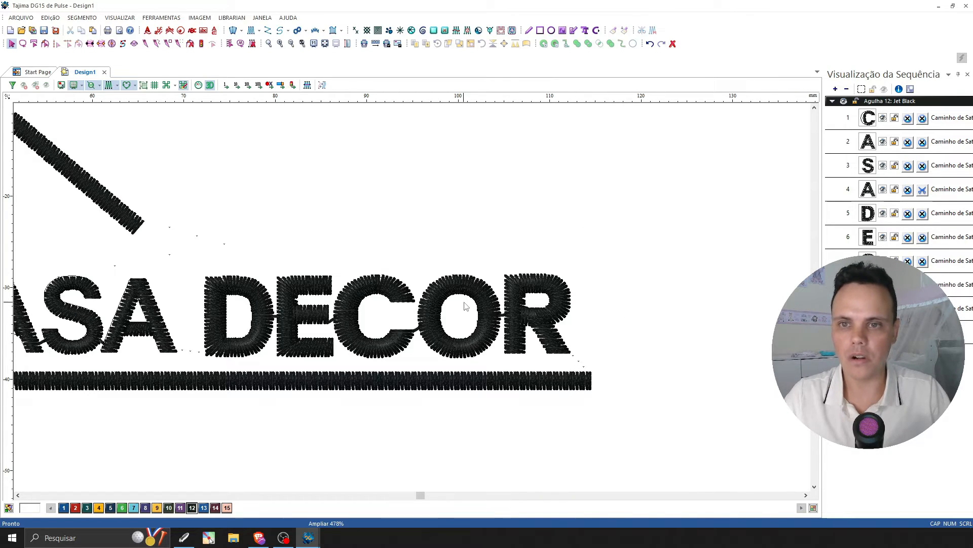
{"action": "left_click", "coordinate": [280, 44]}
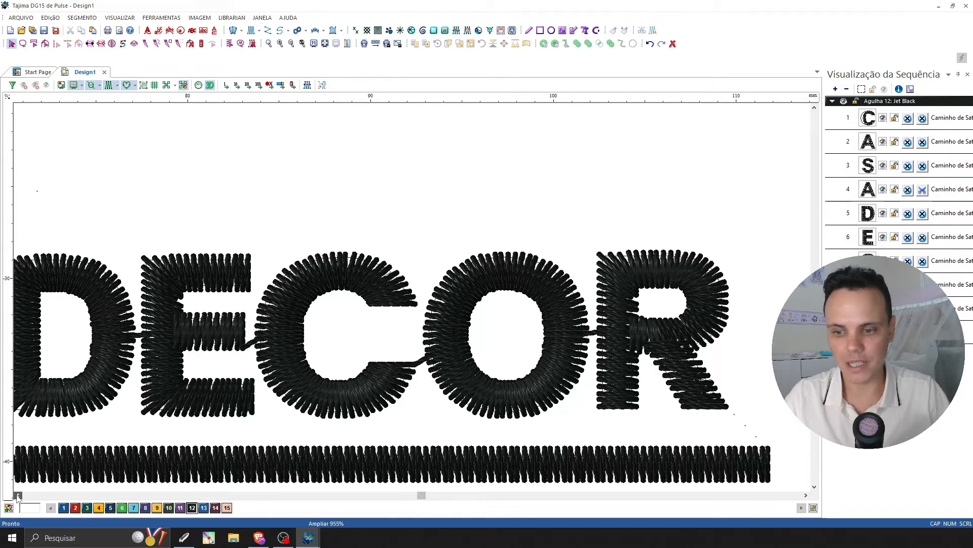
{"action": "scroll", "coordinate": [227, 304], "scroll_direction": "left", "scroll_amount": 5}
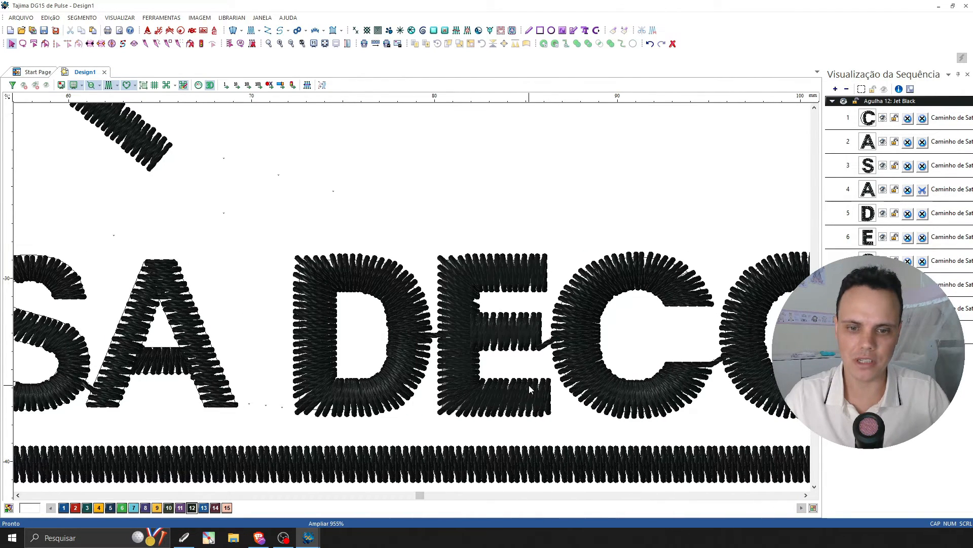
{"action": "key", "text": "KP_Add"}
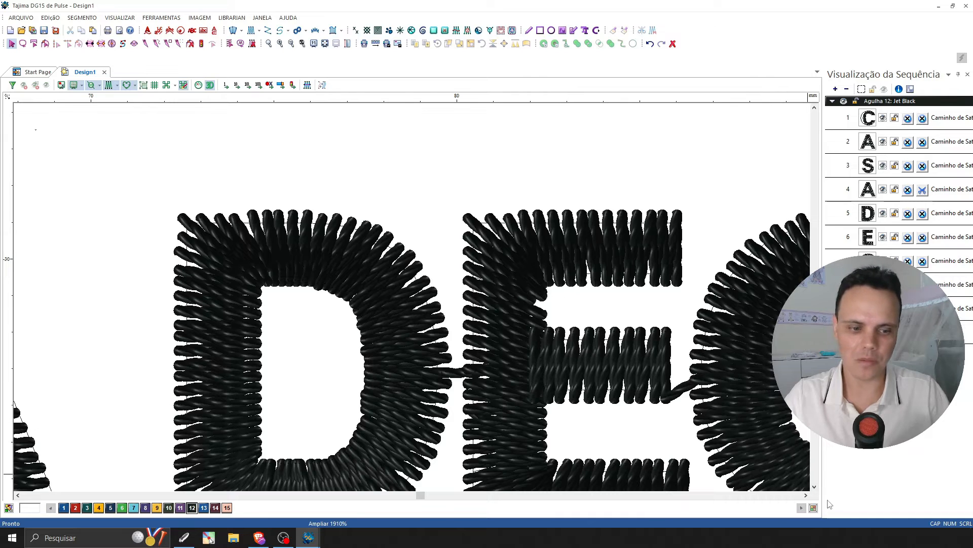
{"action": "left_click", "coordinate": [805, 495]}
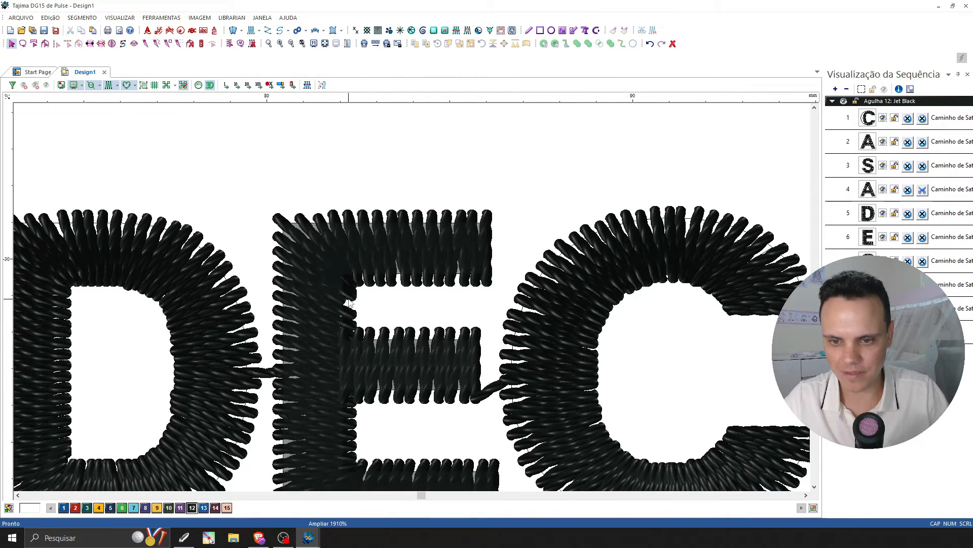
{"action": "left_click", "coordinate": [387, 277]}
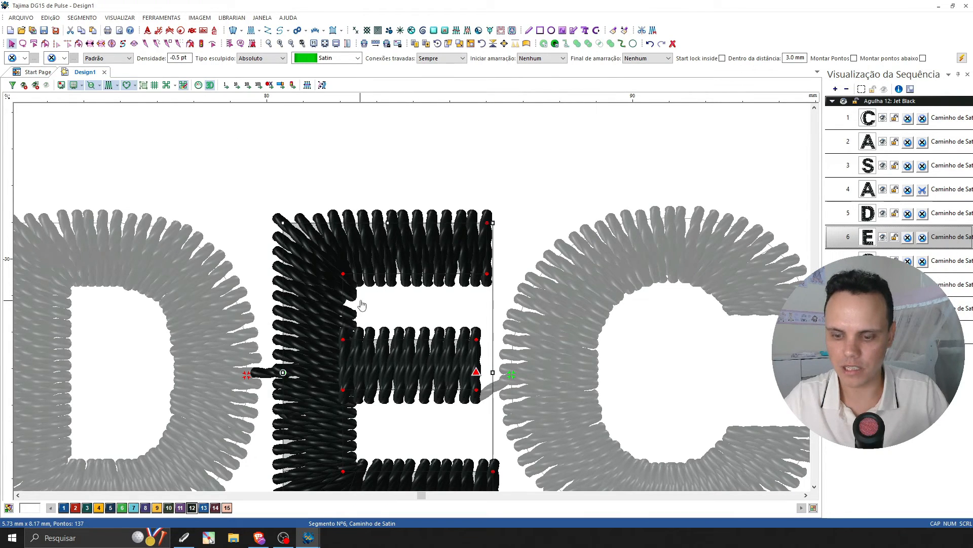
Lower the stitch angle line in the E's upper stem to just above the middle arm, with the stitch display off.
{"action": "scroll", "coordinate": [435, 299], "scroll_direction": "down", "scroll_amount": 1}
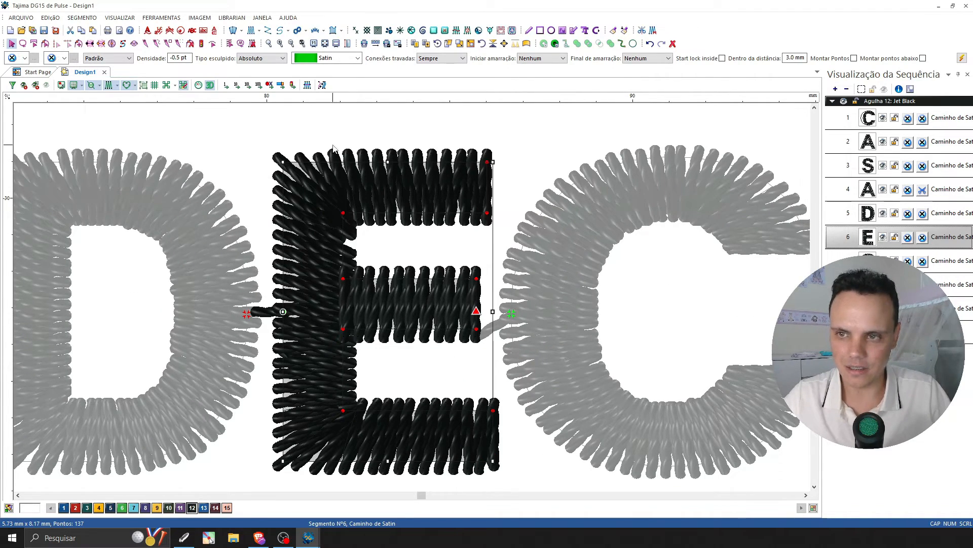
{"action": "key", "text": "s"}
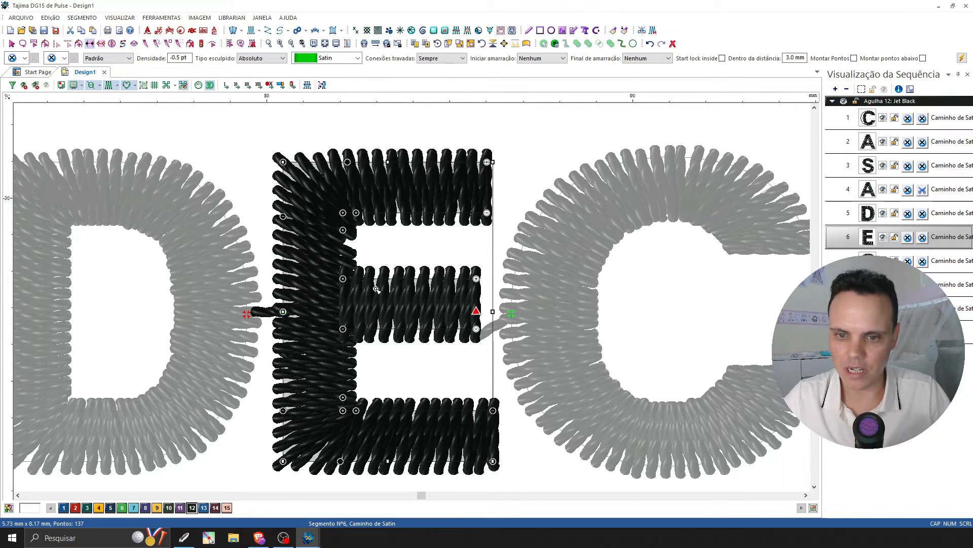
{"action": "left_click", "coordinate": [209, 85]}
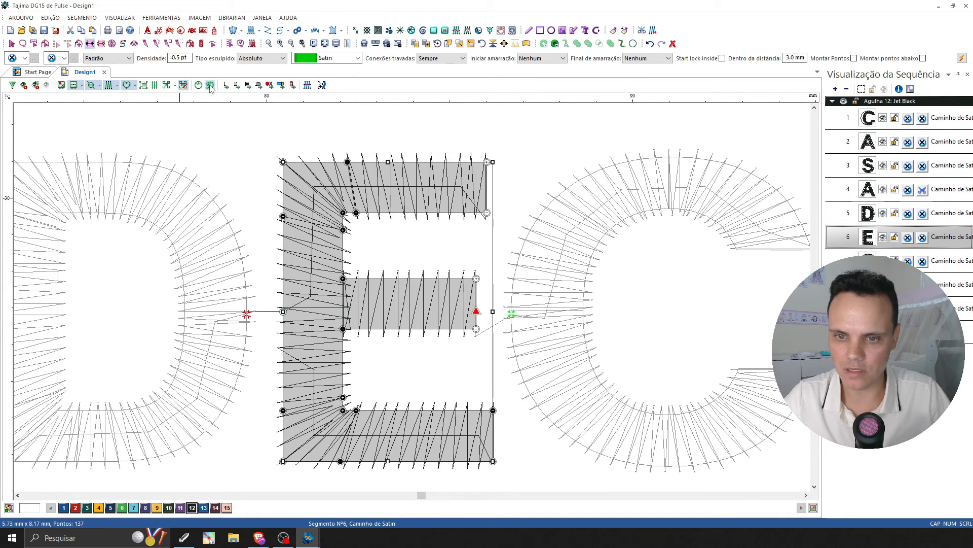
{"action": "left_click", "coordinate": [110, 85]}
{"action": "left_click_drag", "start_coordinate": [284, 217], "coordinate": [283, 255]}
{"action": "left_click_drag", "start_coordinate": [342, 230], "coordinate": [343, 255]}
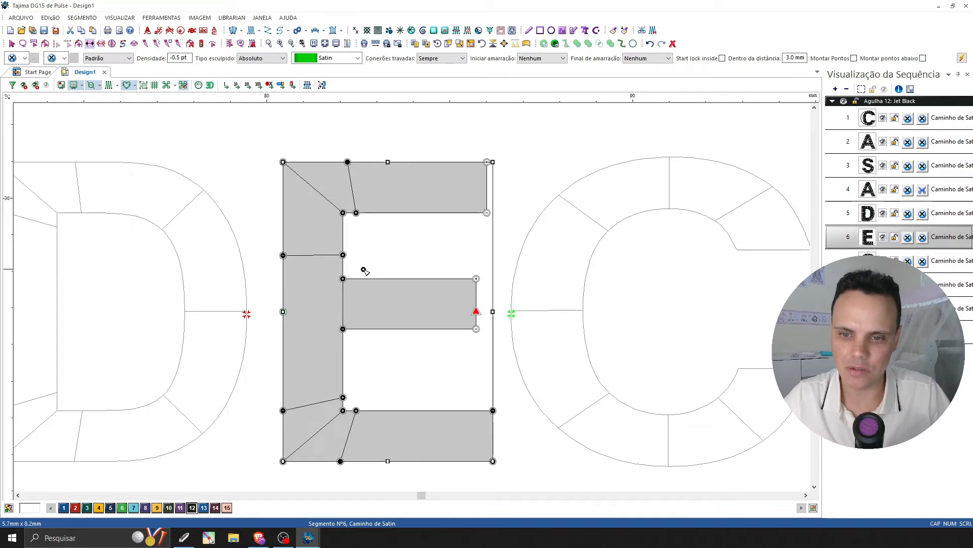
Tilt the E's upper stem angle line steeply by raising its outer end close to the top corner, and preview the stitches in 3D.
{"action": "left_click_drag", "start_coordinate": [283, 255], "coordinate": [283, 203]}
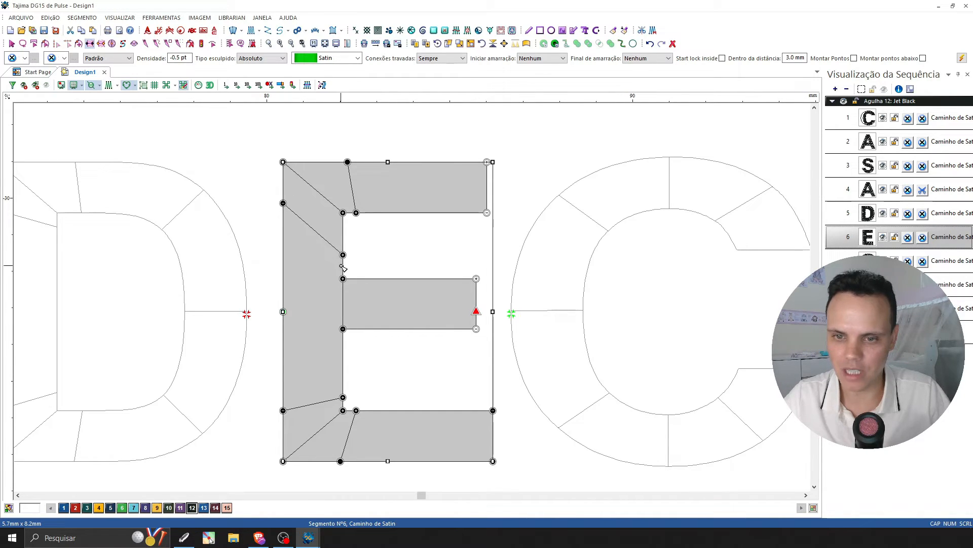
{"action": "left_click_drag", "start_coordinate": [283, 203], "coordinate": [282, 185]}
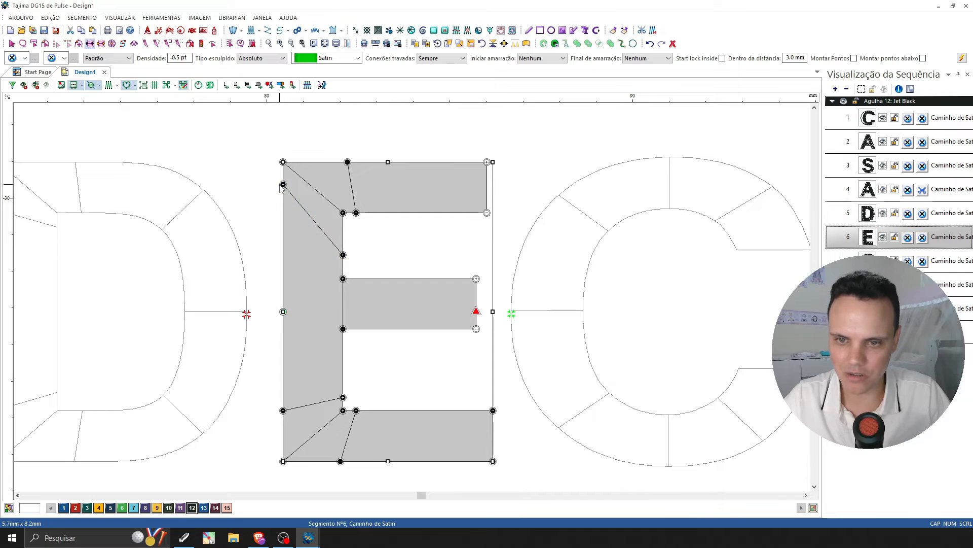
{"action": "left_click", "coordinate": [108, 85]}
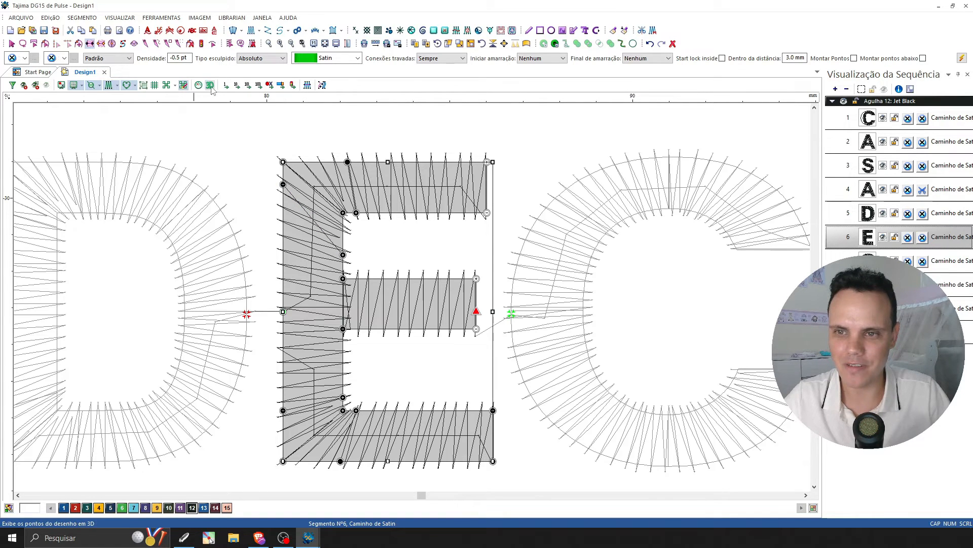
{"action": "left_click", "coordinate": [209, 85]}
{"action": "key", "text": "g"}
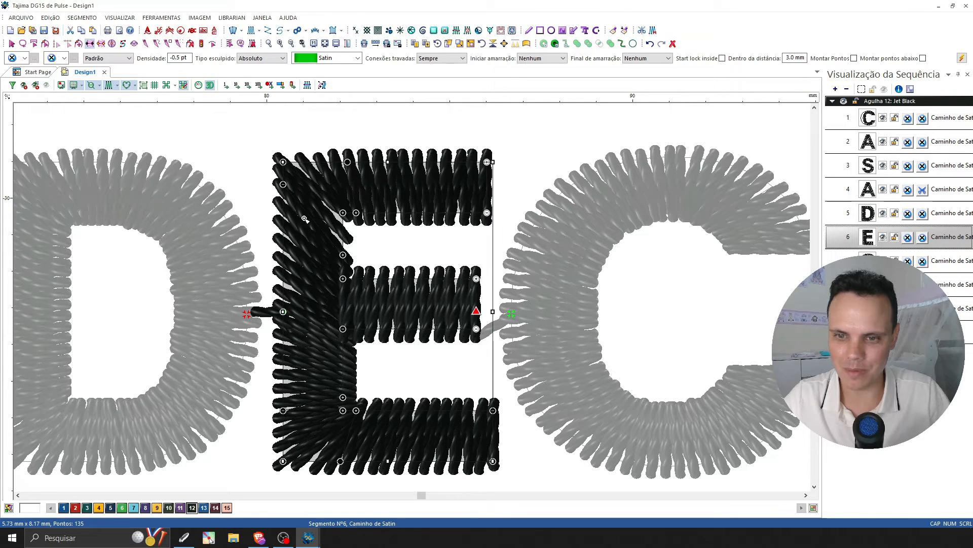
Recolor the entire design with needle 6, Jungle Green.
{"action": "left_click", "coordinate": [11, 44]}
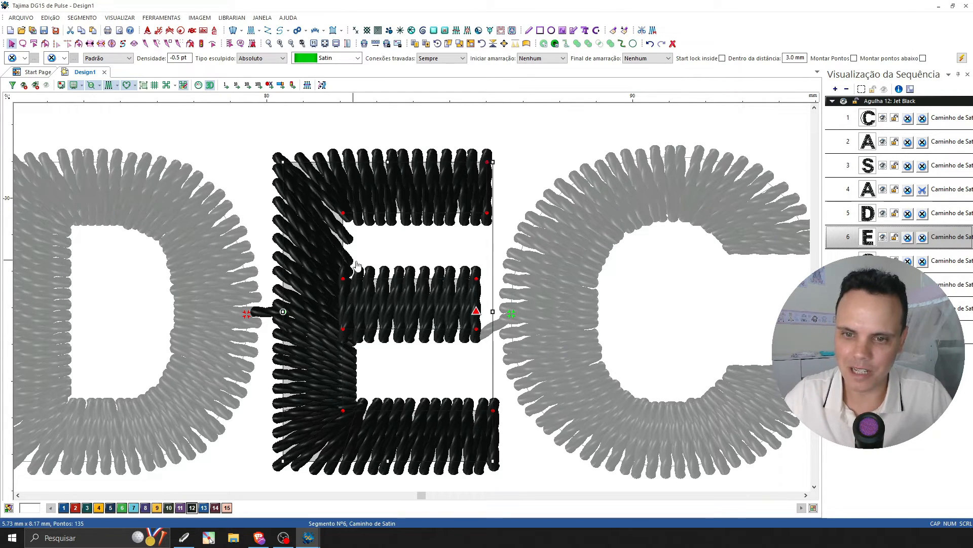
{"action": "key", "text": "ctrl+a"}
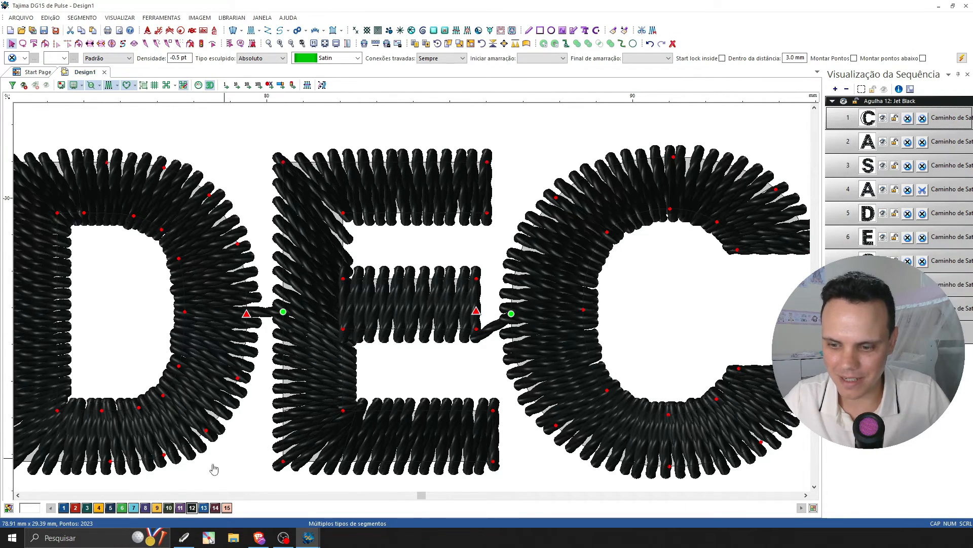
{"action": "left_click", "coordinate": [122, 508]}
{"action": "left_click", "coordinate": [294, 45]}
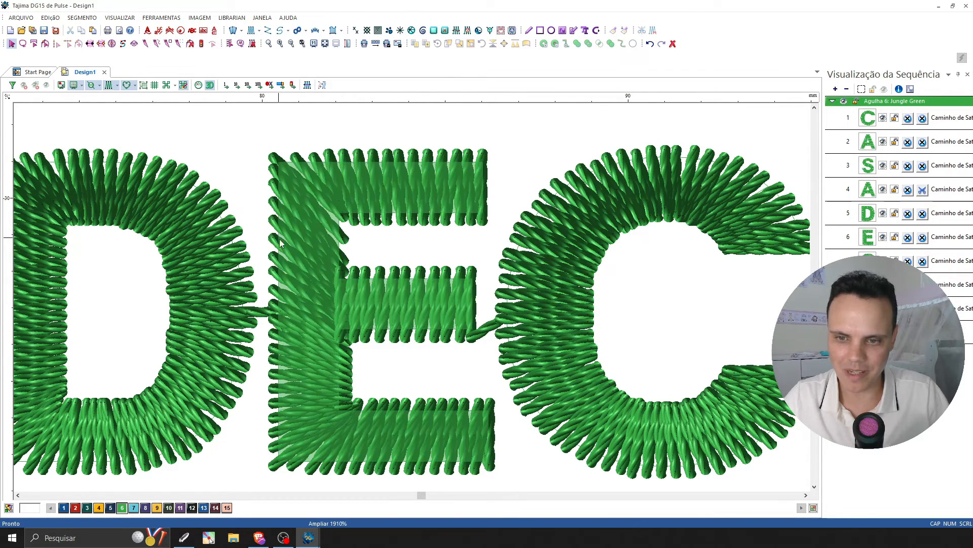
Lower the outer end of the E's upper stem angle line to just above the middle arm and fine-tune its inner end in 3D.
{"action": "double_click", "coordinate": [299, 226]}
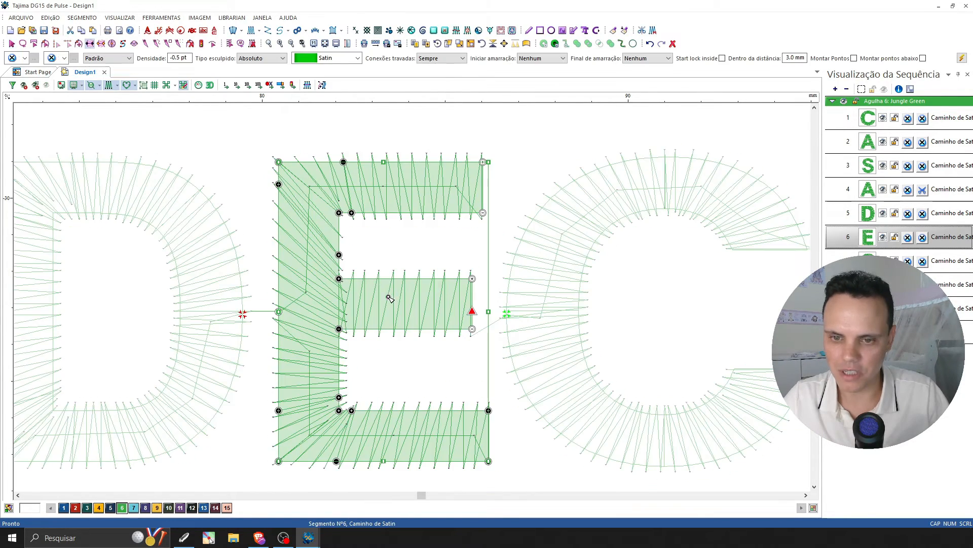
{"action": "left_click_drag", "start_coordinate": [279, 184], "coordinate": [285, 258]}
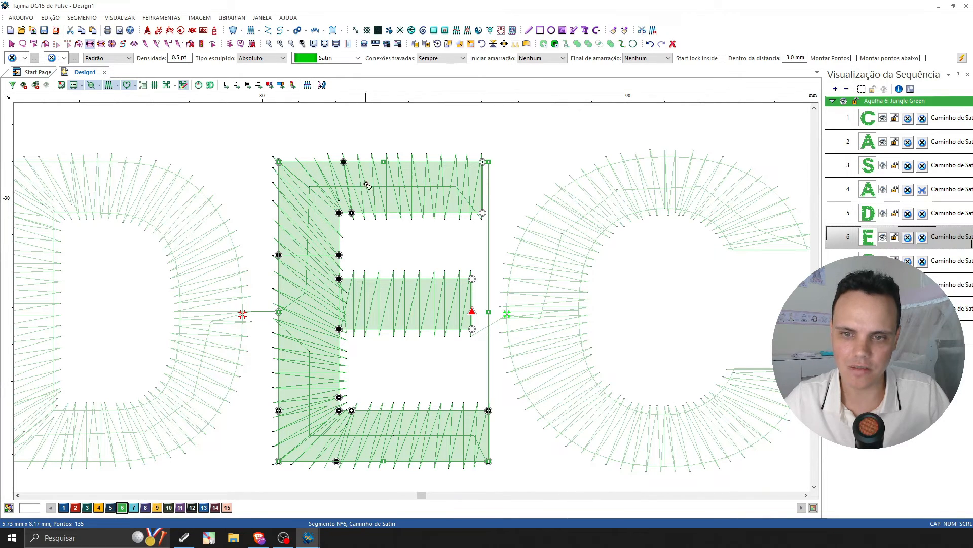
{"action": "left_click_drag", "start_coordinate": [339, 255], "coordinate": [339, 250]}
{"action": "key", "text": "3"}
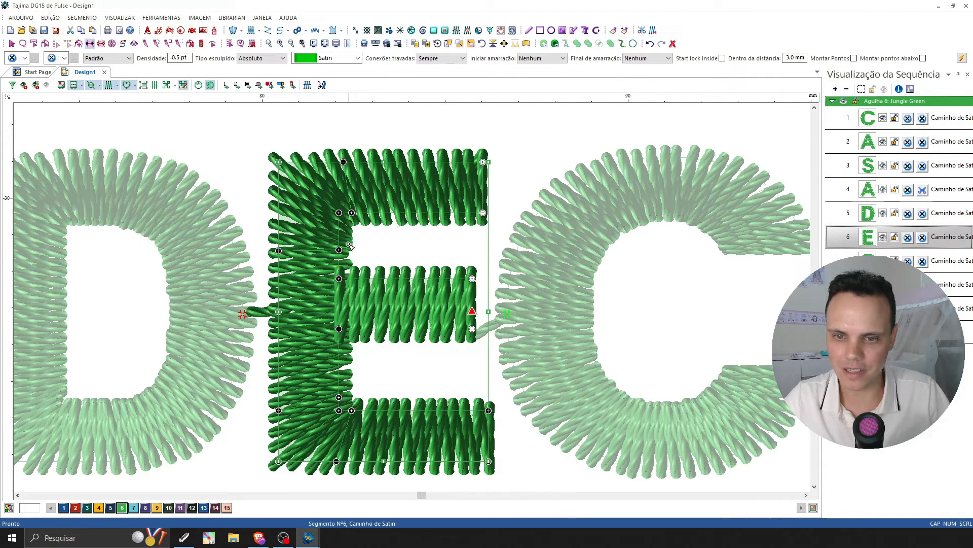
{"action": "left_click_drag", "start_coordinate": [339, 250], "coordinate": [339, 260]}
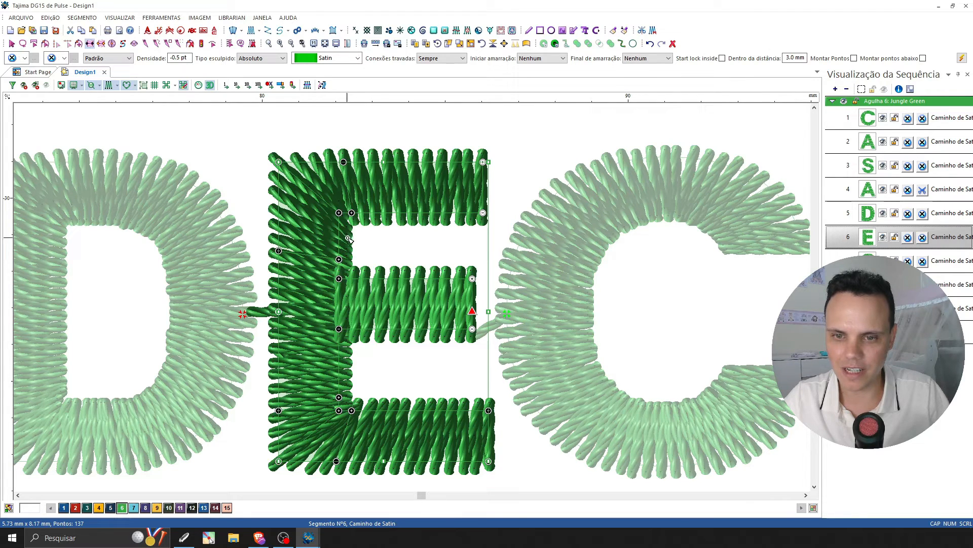
{"action": "key", "text": "Escape"}
Lower both ends of the angle line in the upper stem of DECOR's R, moving the inner end further down than the outer.
{"action": "left_click", "coordinate": [806, 495]}
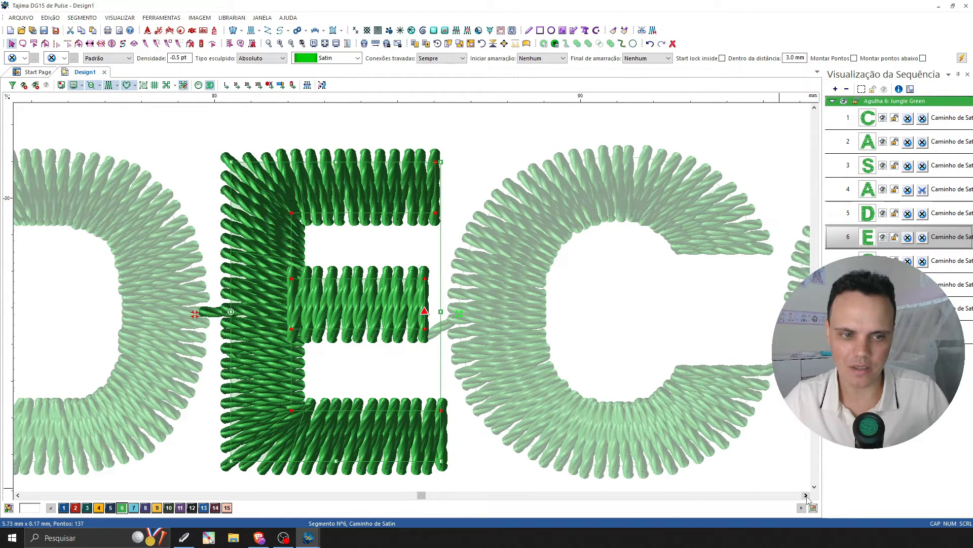
{"action": "left_click", "coordinate": [807, 496]}
{"action": "left_click", "coordinate": [807, 496]}
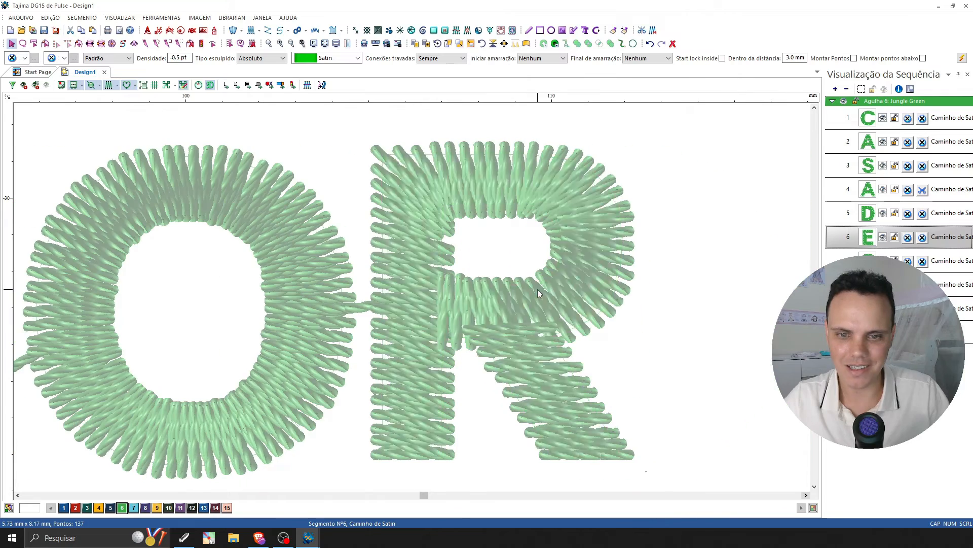
{"action": "key", "text": "Escape"}
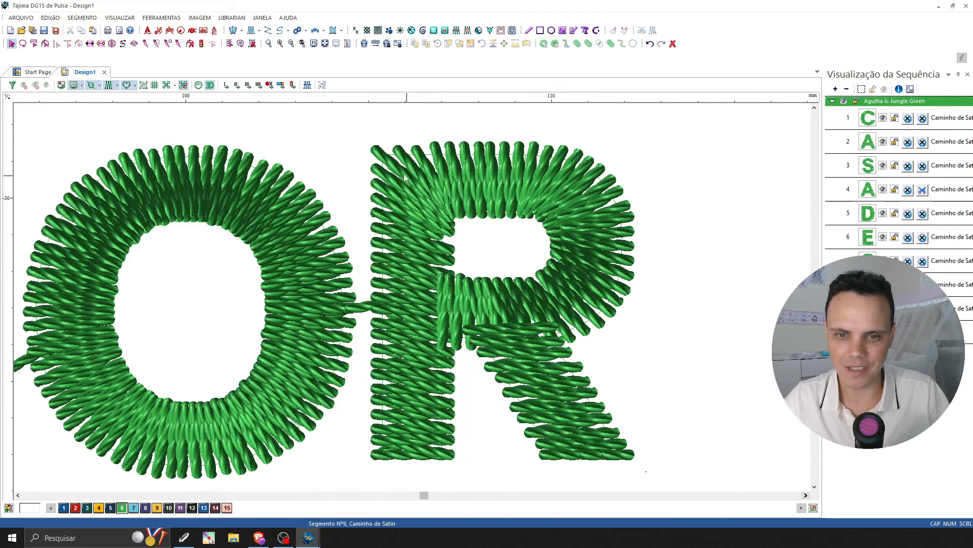
{"action": "left_click", "coordinate": [445, 251]}
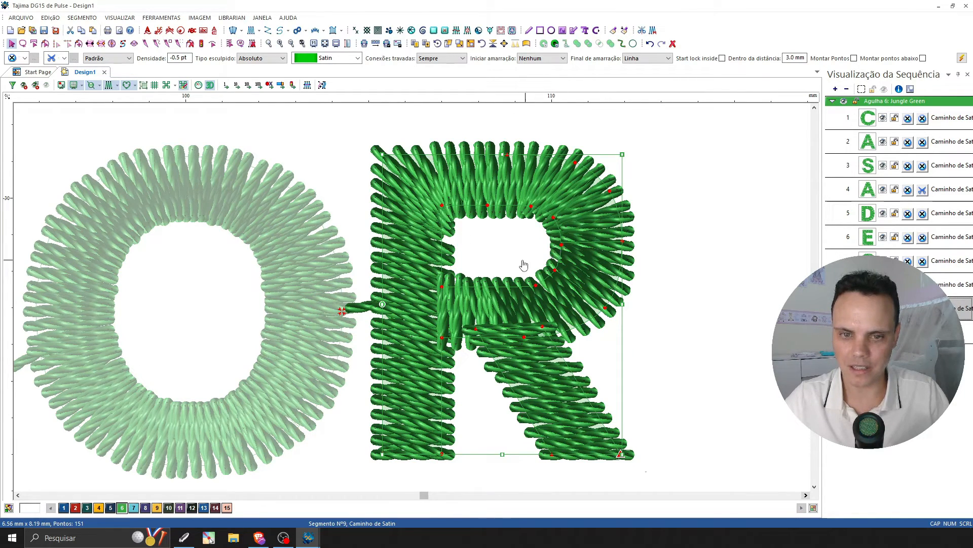
{"action": "key", "text": "space"}
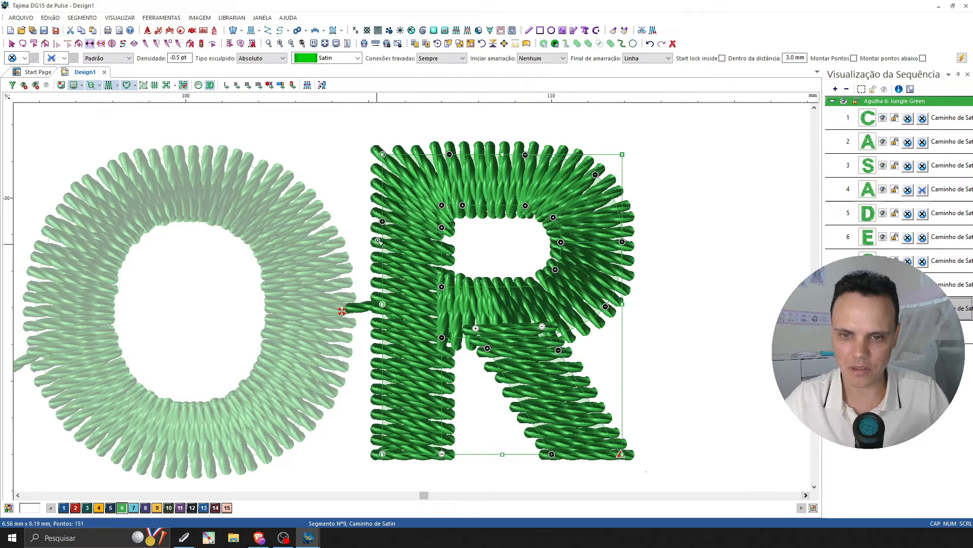
{"action": "left_click_drag", "start_coordinate": [382, 221], "coordinate": [382, 233]}
{"action": "left_click_drag", "start_coordinate": [442, 228], "coordinate": [444, 246]}
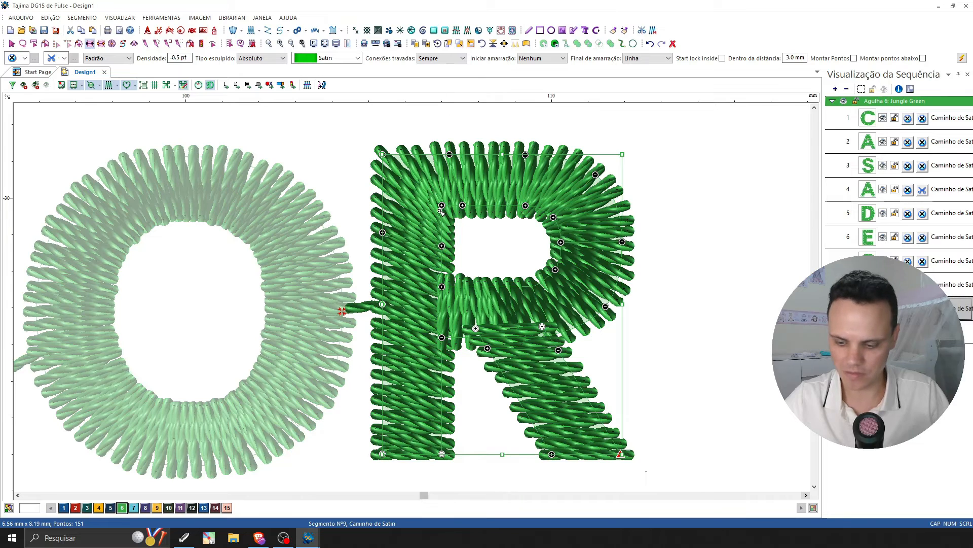
{"action": "key", "text": "Escape"}
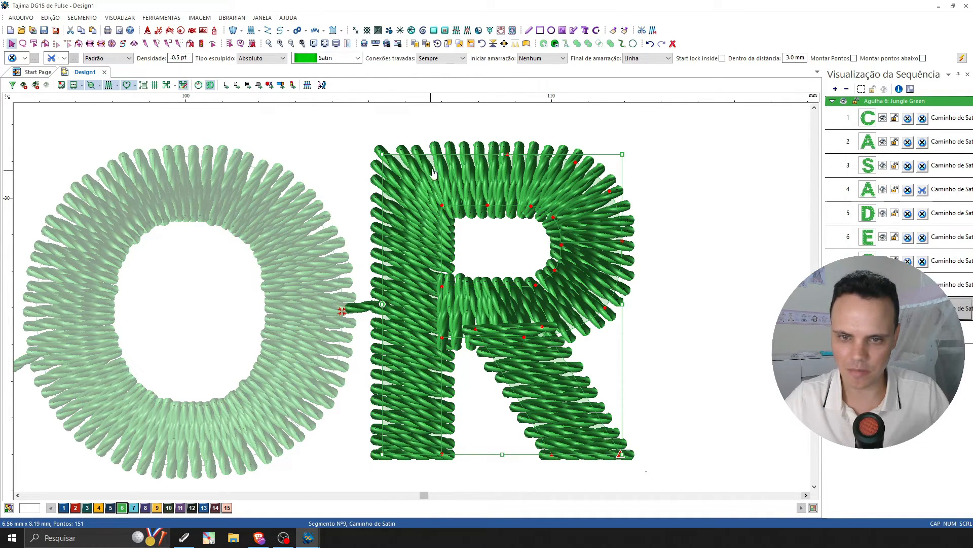
Recolor the entire logo with needle 12, Jet Black.
{"action": "left_click", "coordinate": [292, 43]}
{"action": "left_click", "coordinate": [292, 44]}
{"action": "left_click", "coordinate": [292, 43]}
{"action": "left_click", "coordinate": [654, 335]}
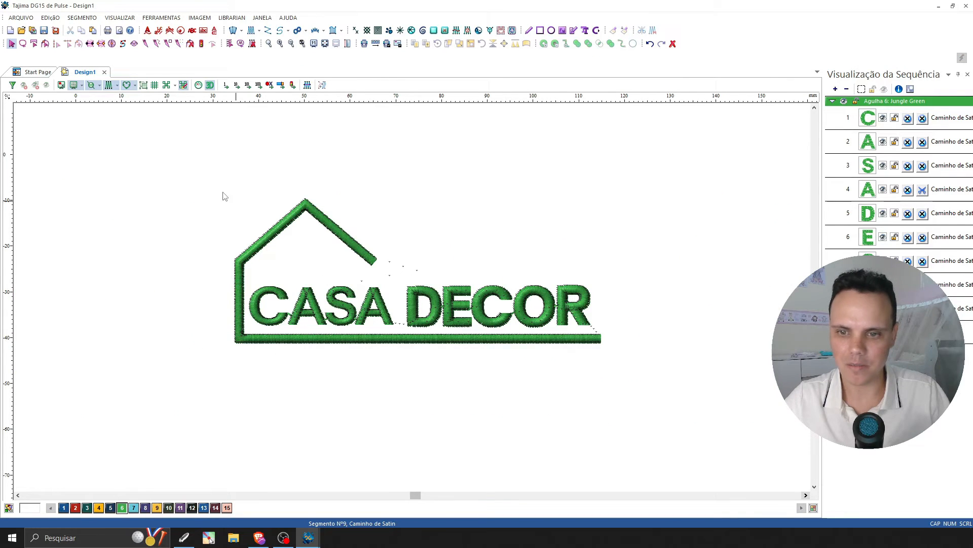
{"action": "left_click_drag", "start_coordinate": [179, 173], "coordinate": [152, 298]}
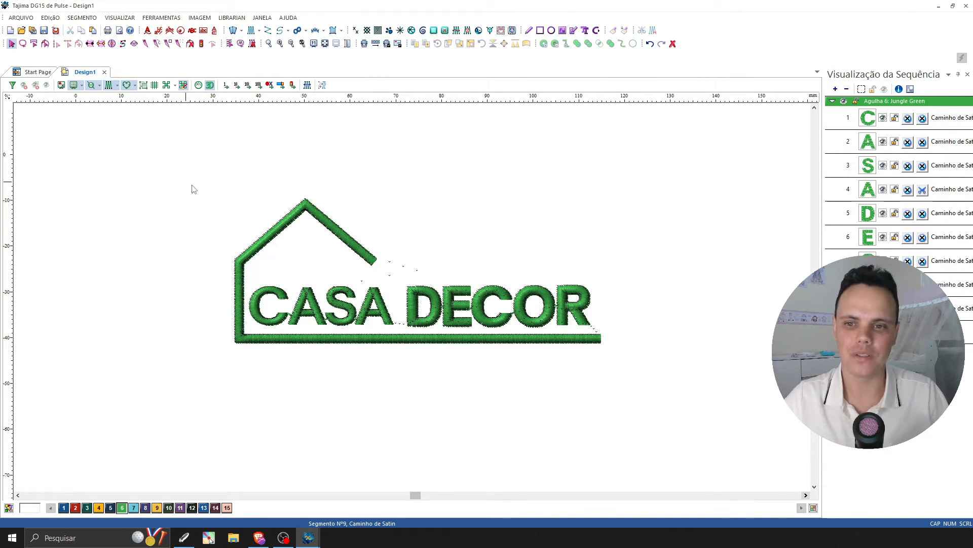
{"action": "left_click_drag", "start_coordinate": [182, 165], "coordinate": [613, 374]}
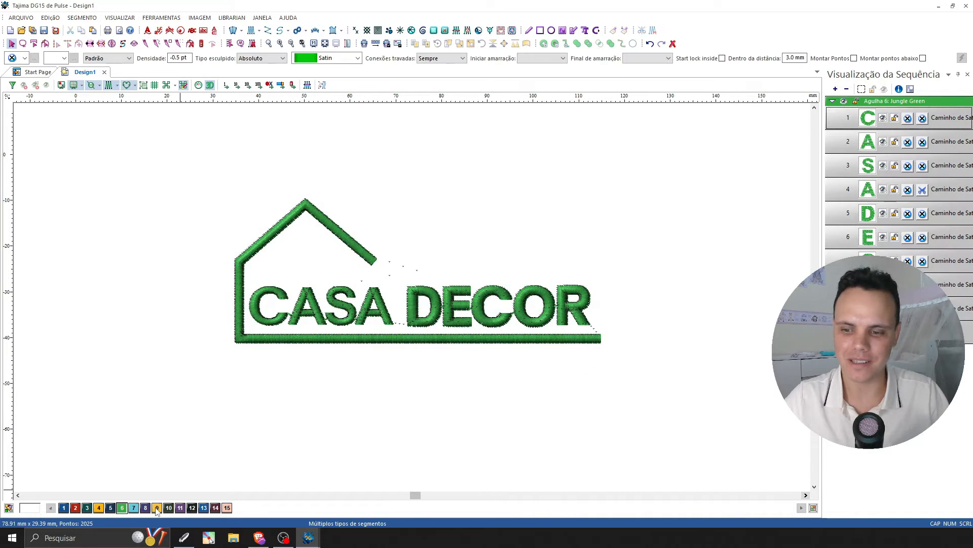
{"action": "left_click", "coordinate": [191, 507]}
{"action": "left_click", "coordinate": [583, 393]}
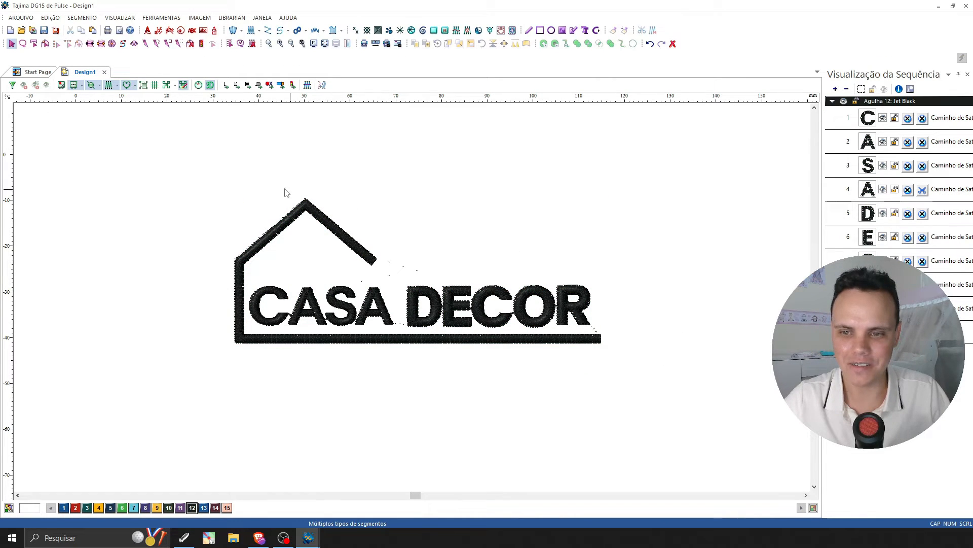
Try resizing the whole logo proportionally to a width of 80 mm, and undo the resize.
{"action": "left_click_drag", "start_coordinate": [178, 153], "coordinate": [665, 384]}
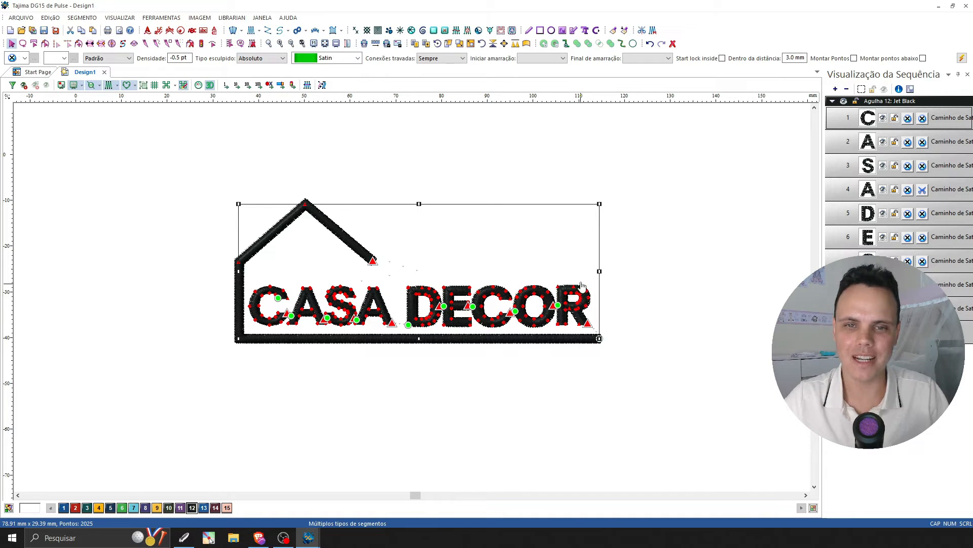
{"action": "left_click", "coordinate": [471, 44]}
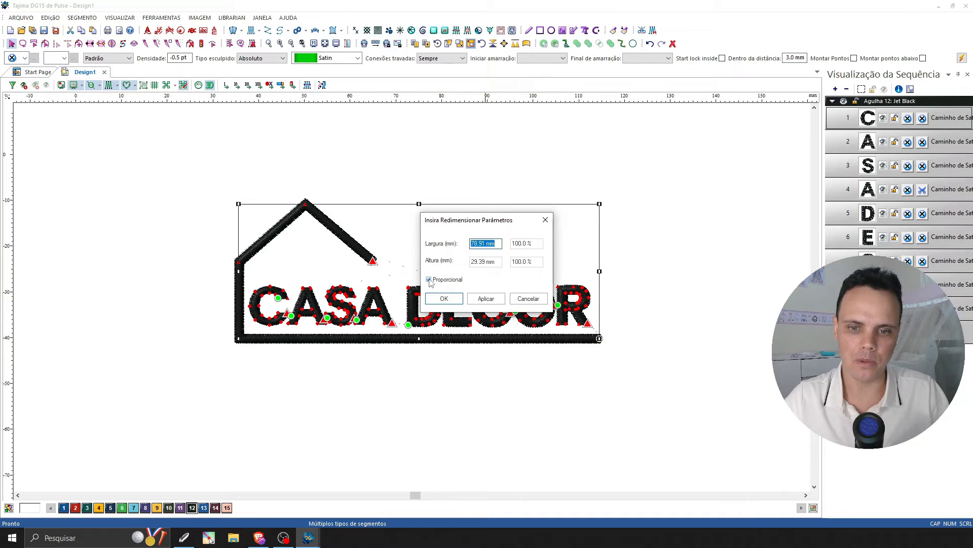
{"action": "left_click_drag", "start_coordinate": [499, 244], "coordinate": [462, 244]}
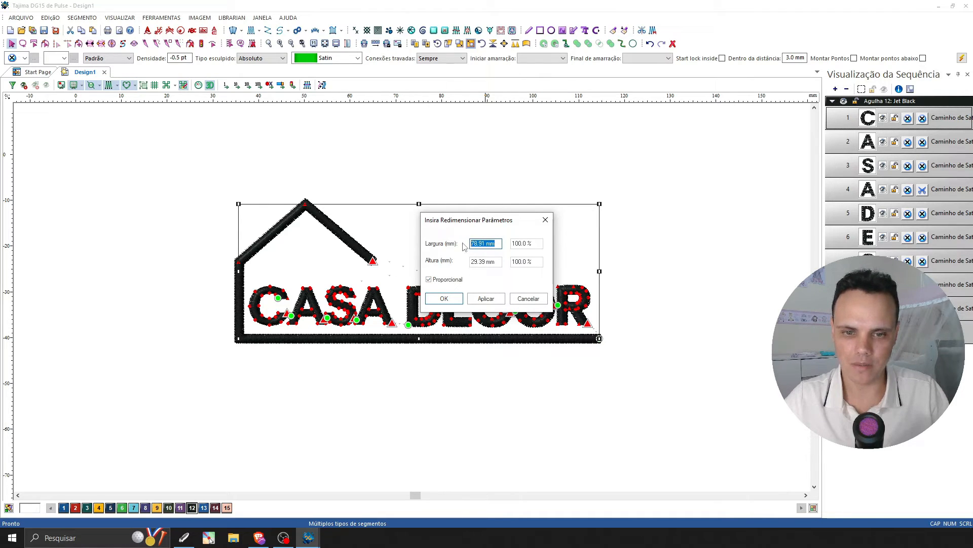
{"action": "type", "text": "80"}
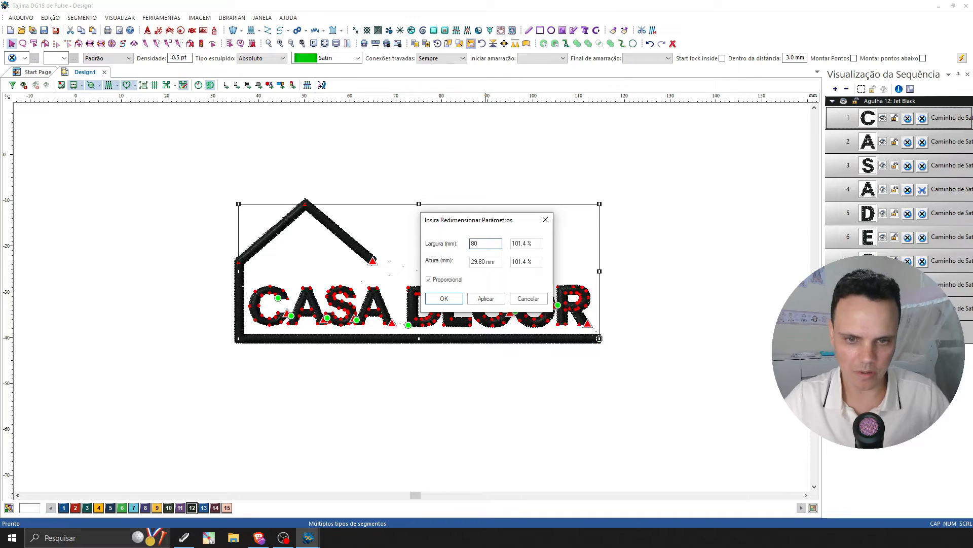
{"action": "key", "text": "Return"}
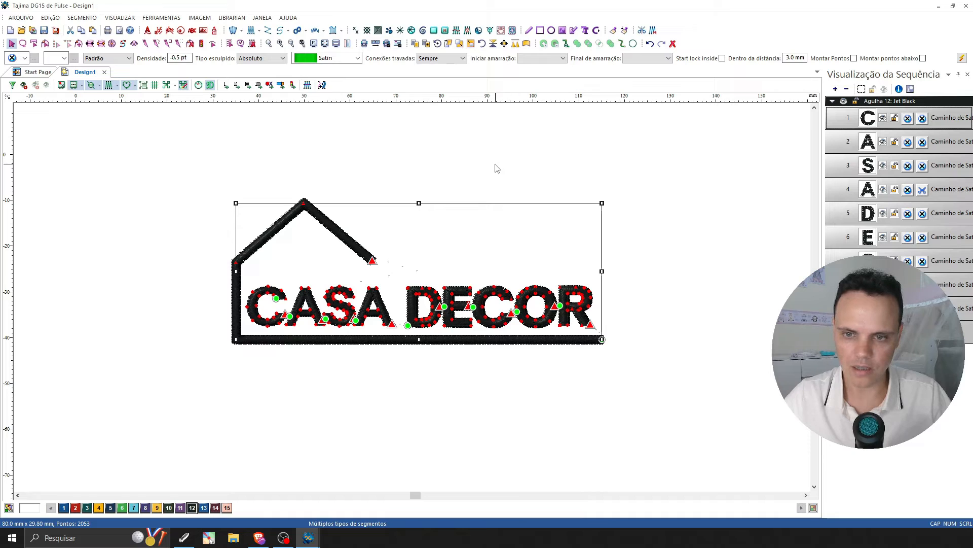
{"action": "key", "text": "ctrl+z"}
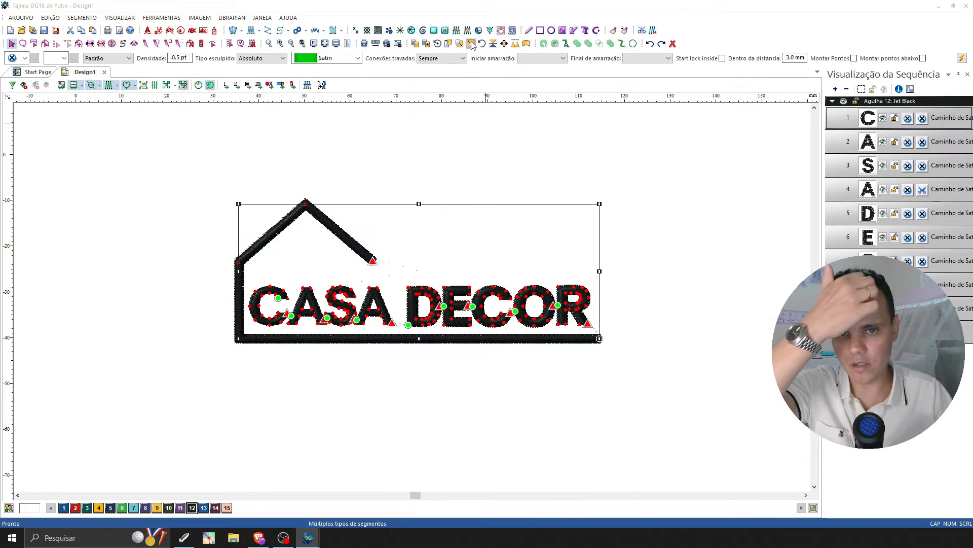
Try resizing the whole logo to a width of 80 mm with proportional scaling off, and undo the resize.
{"action": "left_click", "coordinate": [471, 43]}
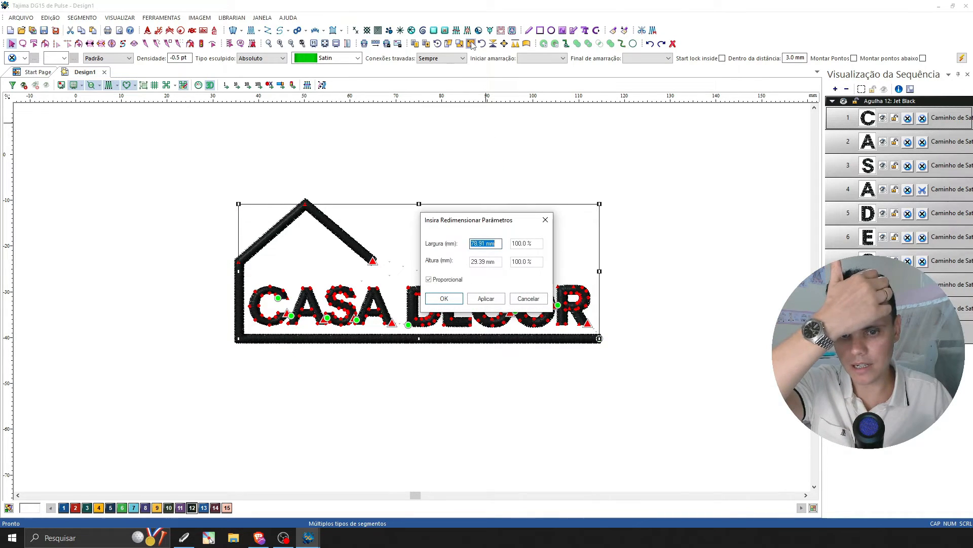
{"action": "left_click", "coordinate": [430, 280]}
{"action": "left_click_drag", "start_coordinate": [496, 244], "coordinate": [461, 244]}
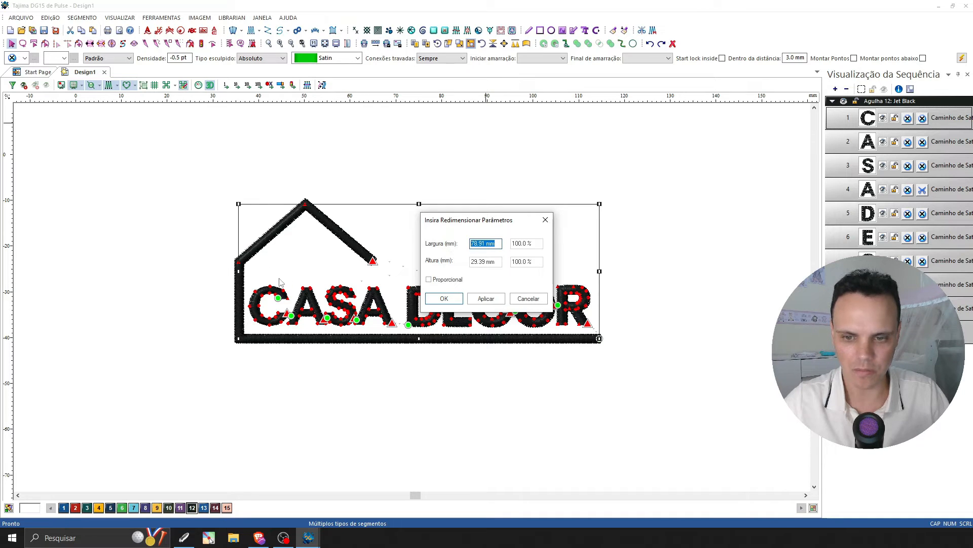
{"action": "left_click_drag", "start_coordinate": [485, 225], "coordinate": [423, 366]}
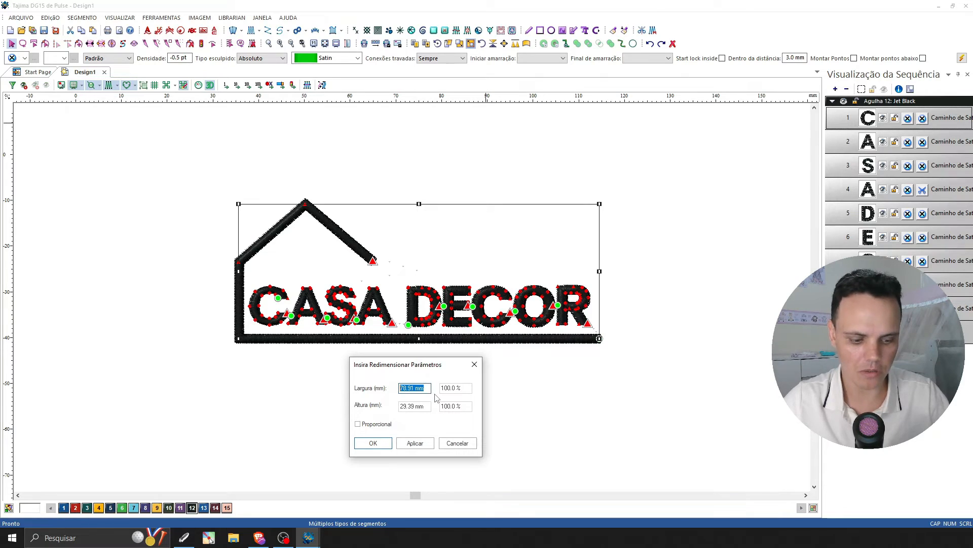
{"action": "type", "text": "80"}
{"action": "key", "text": "Return"}
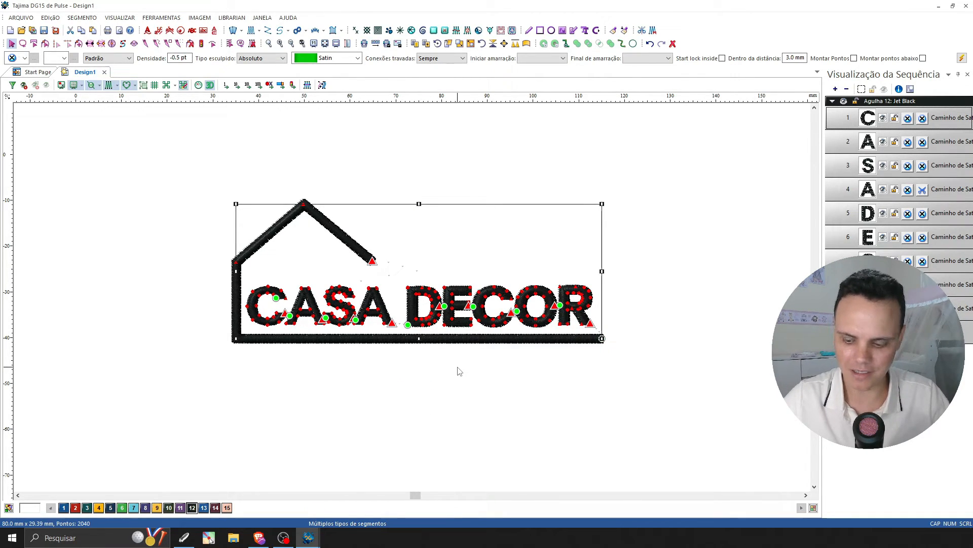
{"action": "key", "text": "ctrl+z"}
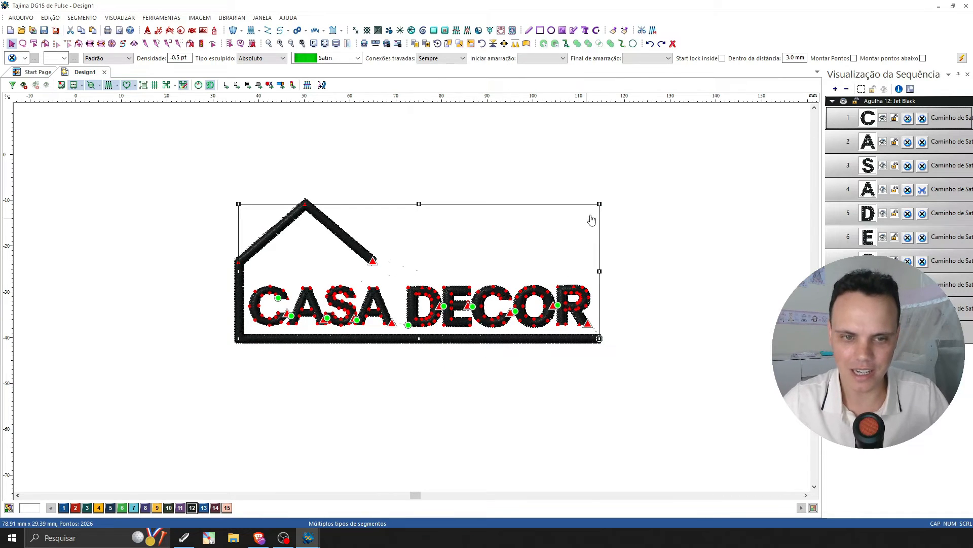
Resize the whole logo to a width of 80 mm with proportional scaling on, and deselect it.
{"action": "left_click", "coordinate": [471, 44]}
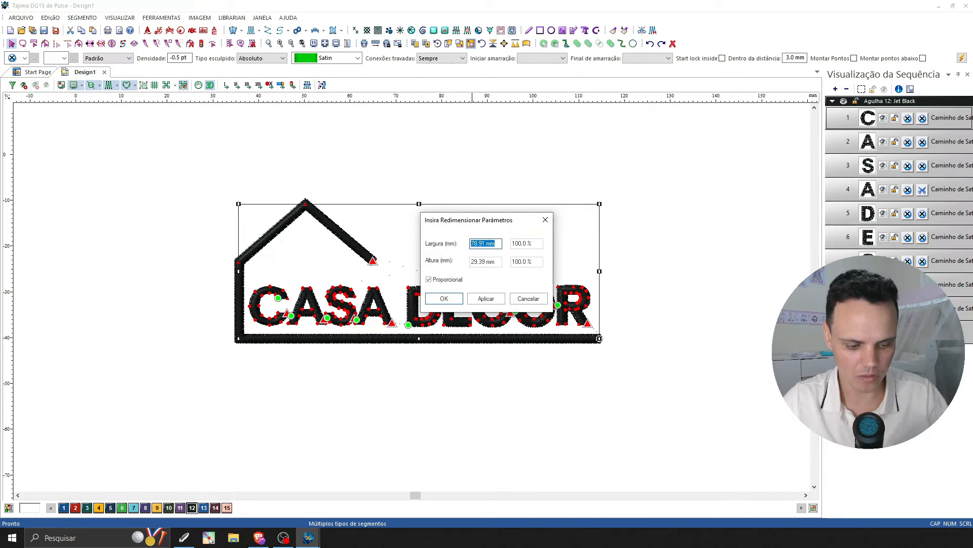
{"action": "type", "text": "80"}
{"action": "key", "text": "Return"}
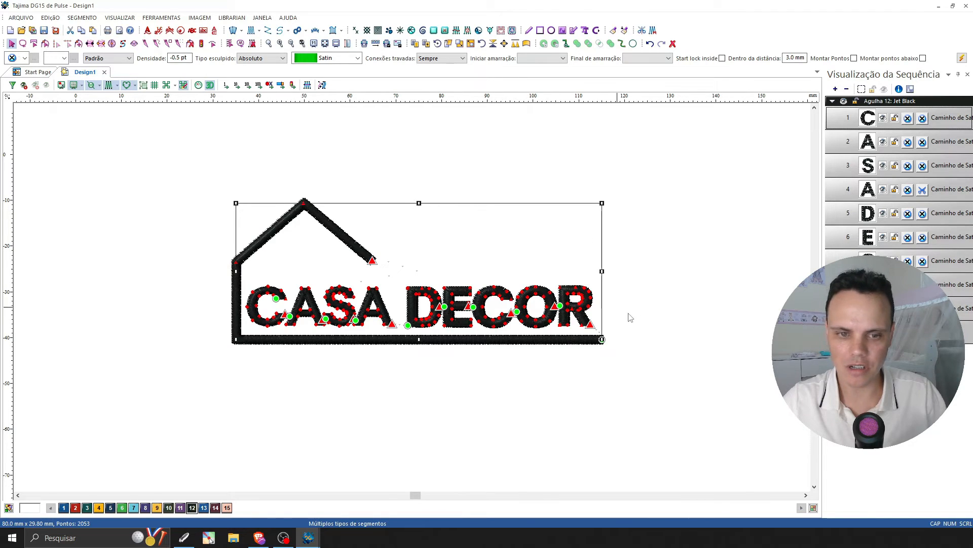
{"action": "left_click", "coordinate": [658, 322]}
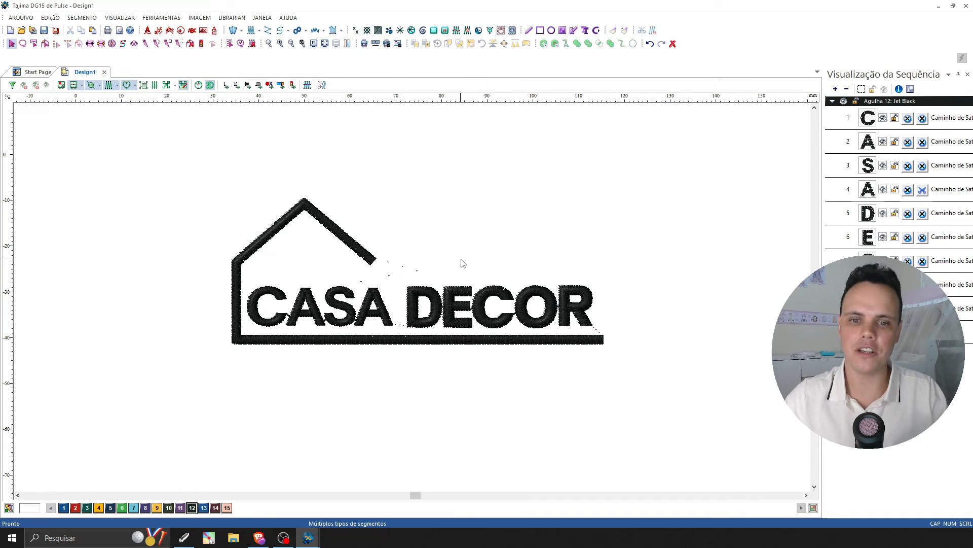
Save the design as CASA DECOR in the Aula 4 folder in the Pulse embroidery format (*.PXF).
{"action": "left_click", "coordinate": [20, 18]}
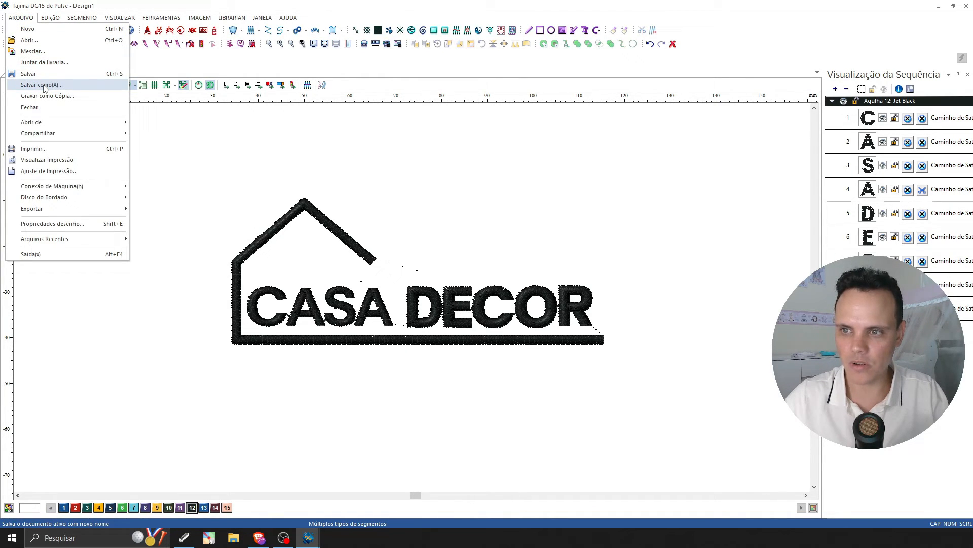
{"action": "left_click", "coordinate": [45, 85]}
{"action": "left_click", "coordinate": [369, 171]}
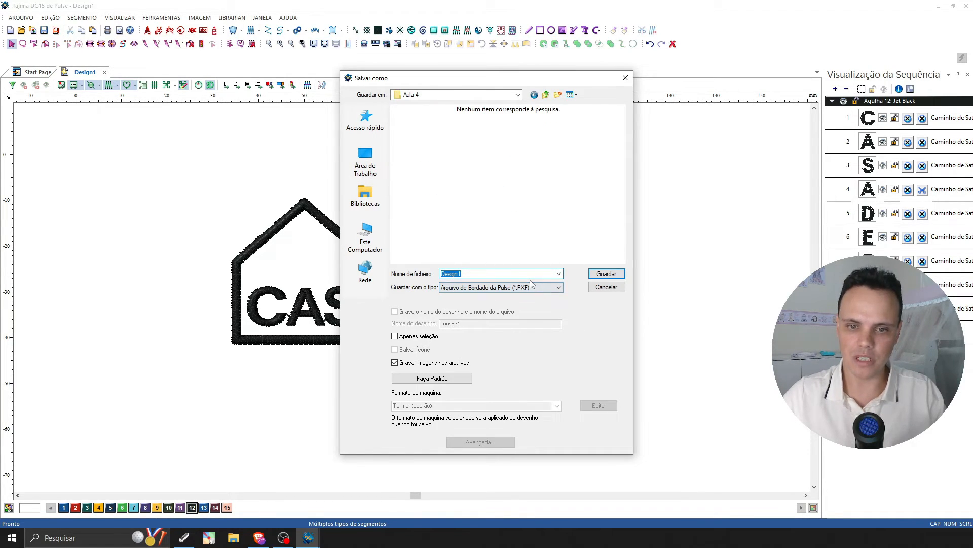
{"action": "type", "text": "CASA DECOR"}
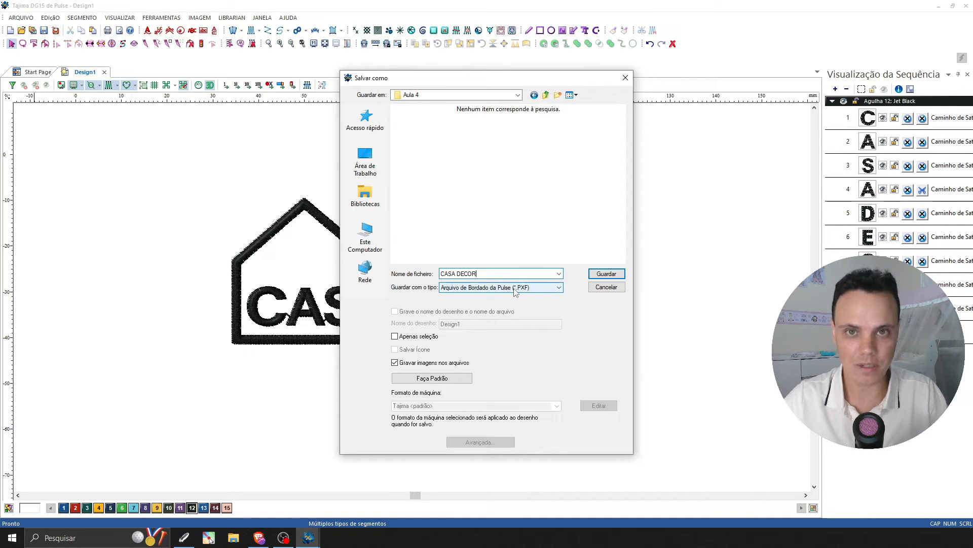
{"action": "left_click", "coordinate": [602, 275]}
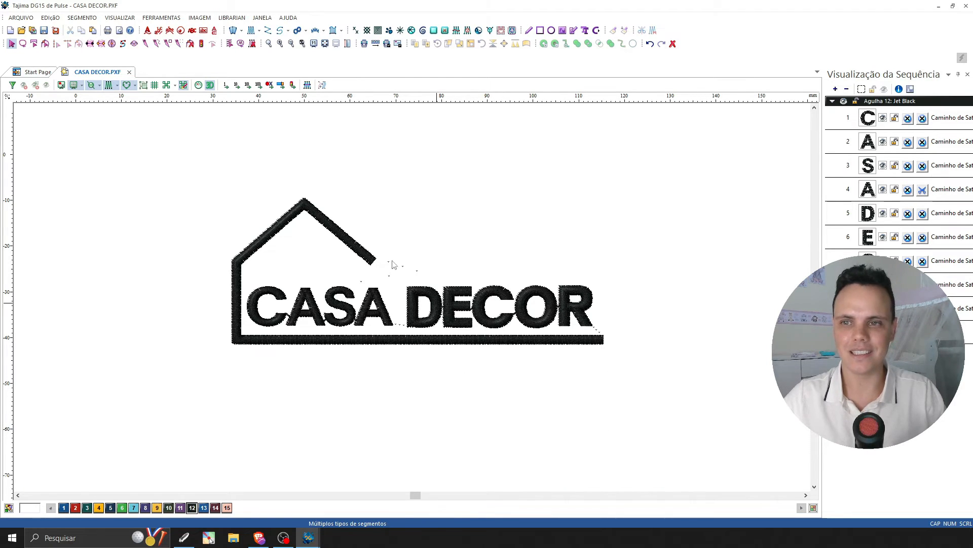
Save another version of CASA DECOR in the Aula 4 folder as a Tajima stitch file (*.DST).
{"action": "left_click", "coordinate": [21, 17]}
{"action": "left_click", "coordinate": [50, 84]}
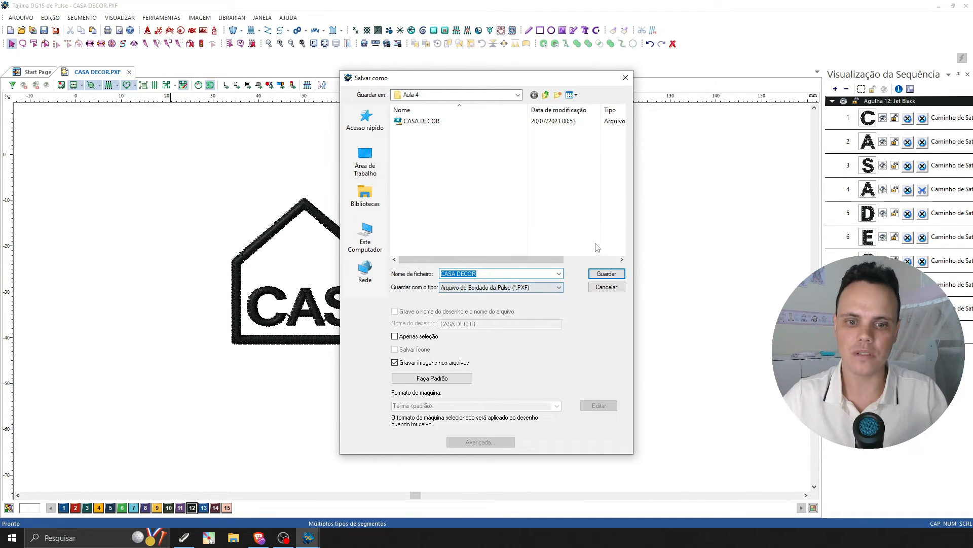
{"action": "left_click", "coordinate": [558, 287]}
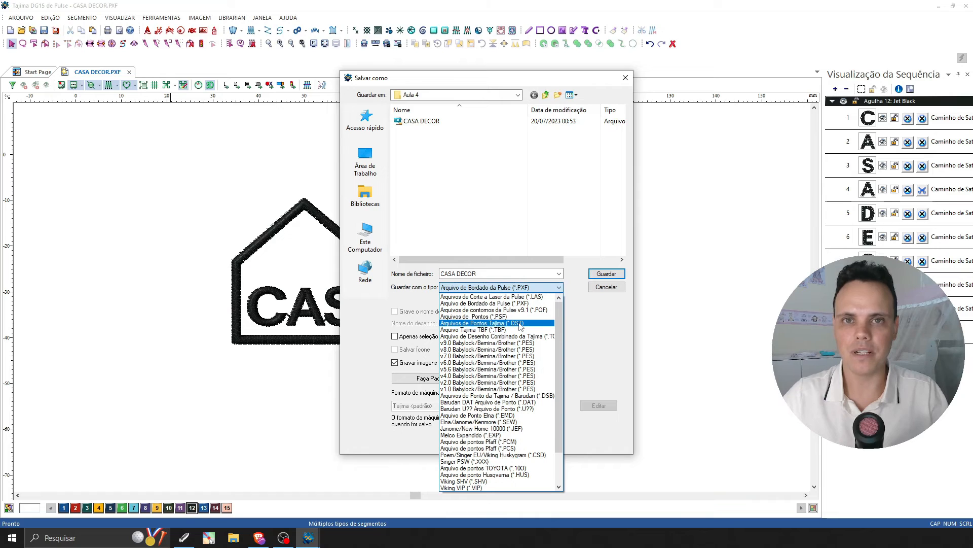
{"action": "scroll", "coordinate": [558, 338], "scroll_direction": "down", "scroll_amount": 1}
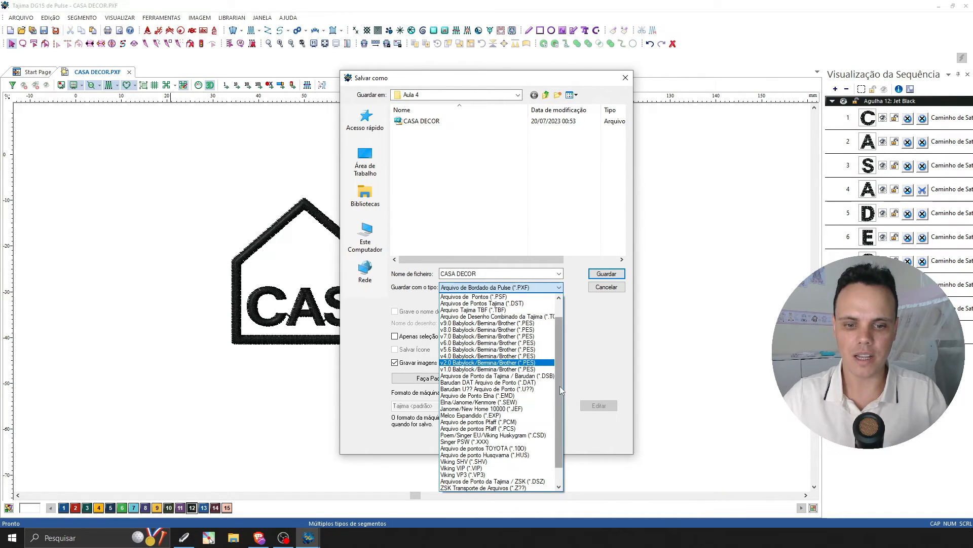
{"action": "scroll", "coordinate": [559, 385], "scroll_direction": "down", "scroll_amount": 1}
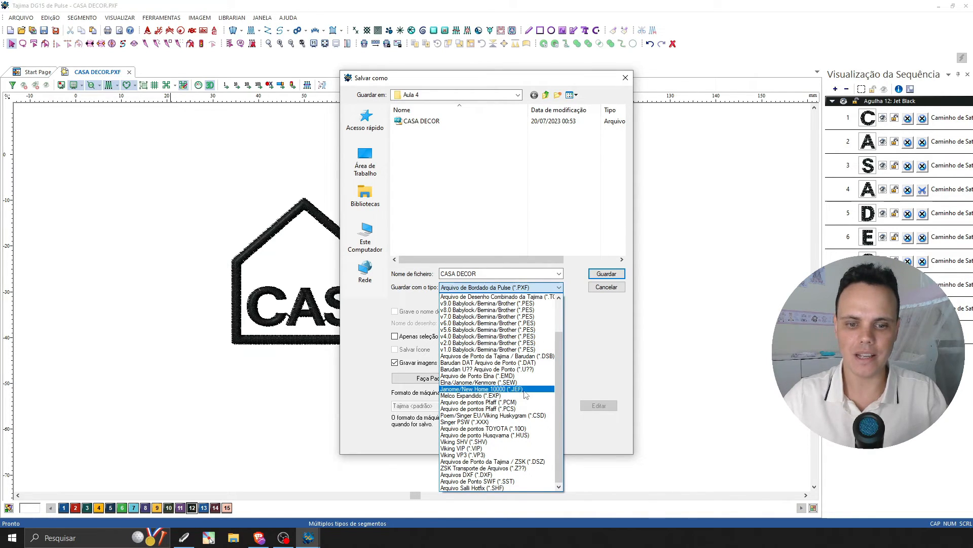
{"action": "scroll", "coordinate": [580, 384], "scroll_direction": "up", "scroll_amount": 2}
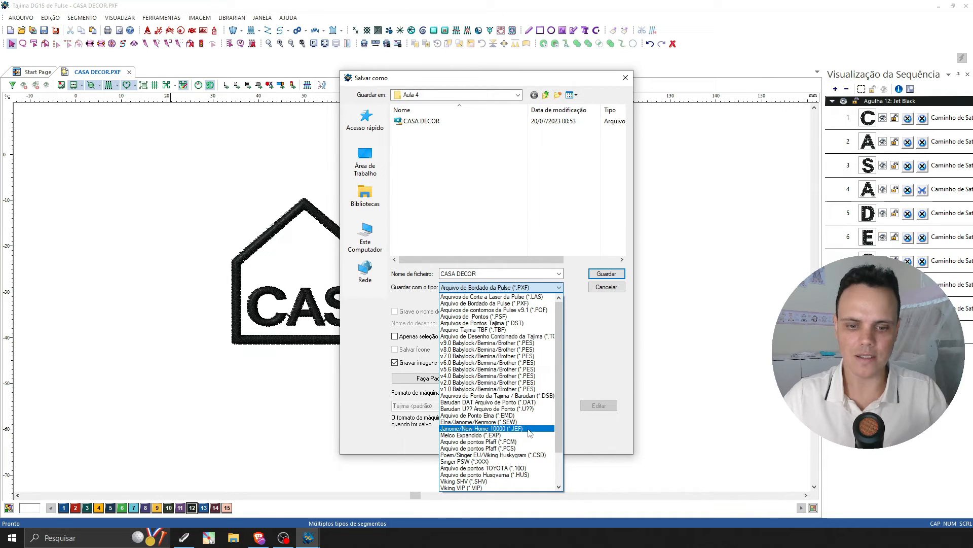
{"action": "mouse_move", "coordinate": [558, 425]}
{"action": "left_mouse_down"}
{"action": "mouse_move", "coordinate": [560, 450]}
{"action": "mouse_move", "coordinate": [558, 414]}
{"action": "left_mouse_up"}
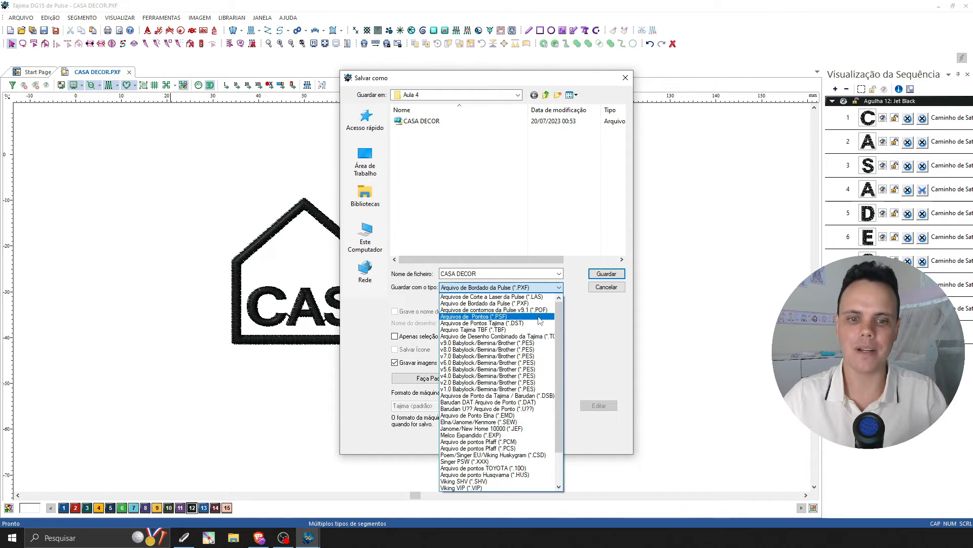
{"action": "left_click", "coordinate": [514, 325]}
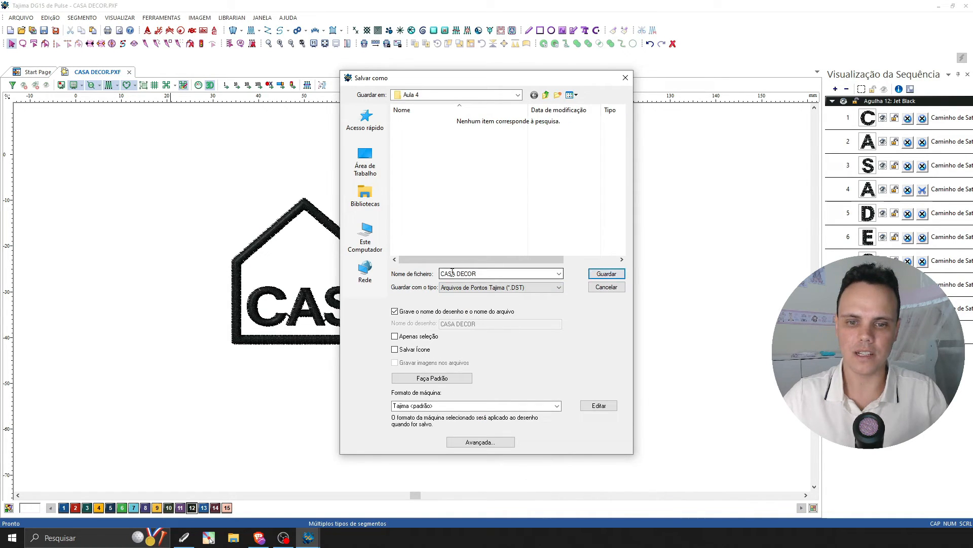
{"action": "left_click", "coordinate": [612, 277]}
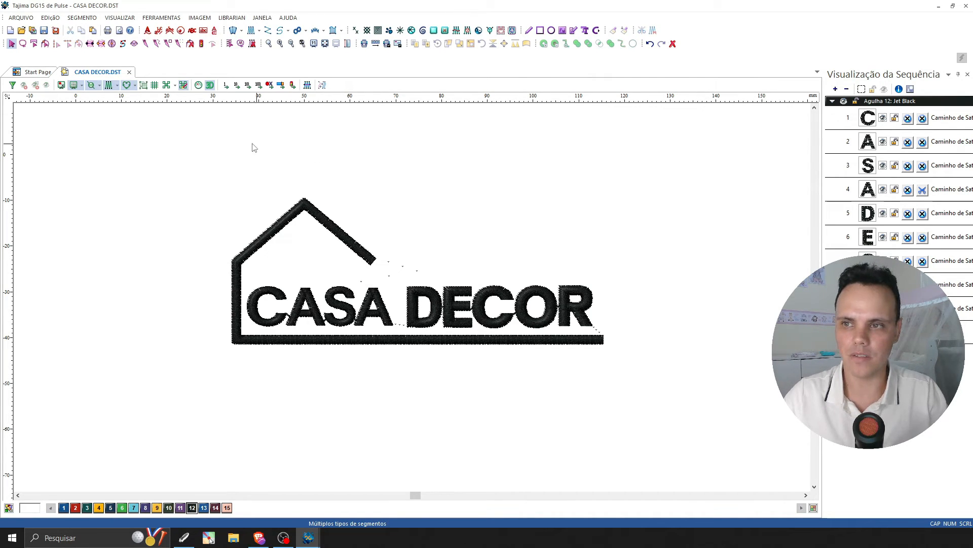
Print all pages of the design, one copy, using the Microsoft Print to PDF printer.
{"action": "left_click", "coordinate": [23, 18]}
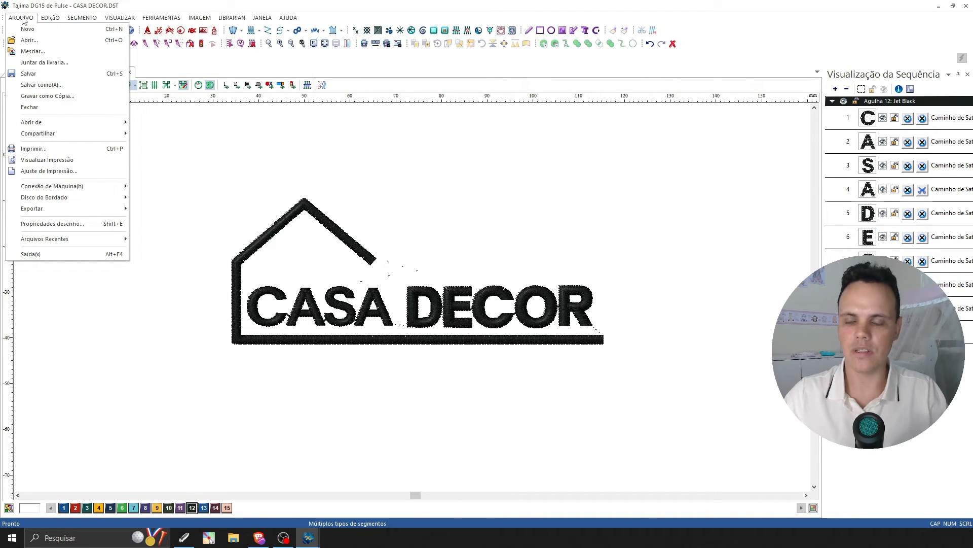
{"action": "left_click", "coordinate": [34, 149]}
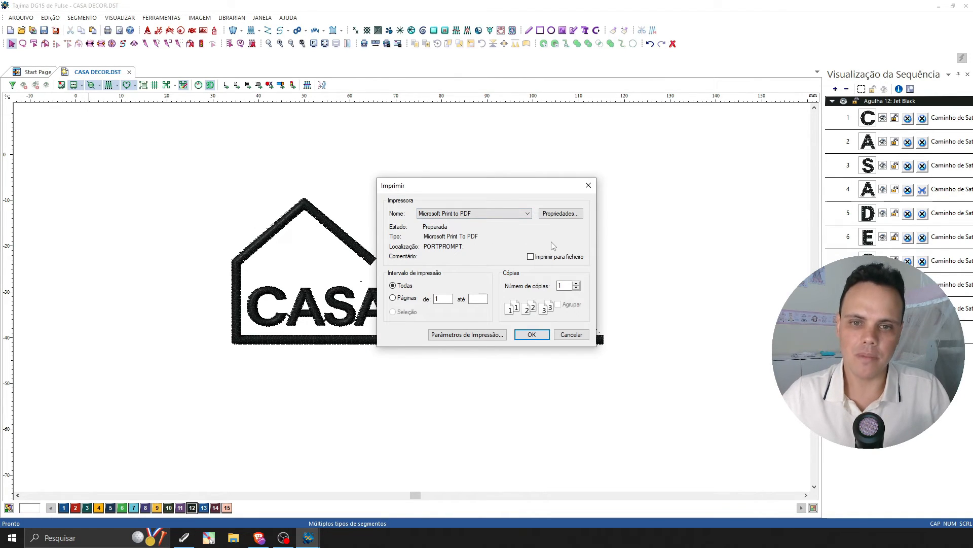
{"action": "left_click", "coordinate": [527, 214]}
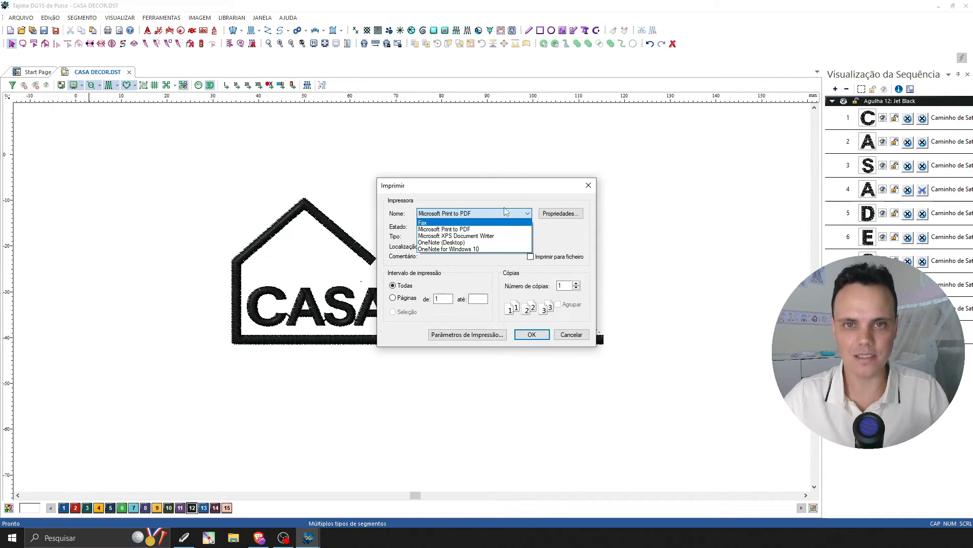
{"action": "left_click", "coordinate": [528, 215]}
{"action": "left_click", "coordinate": [528, 213]}
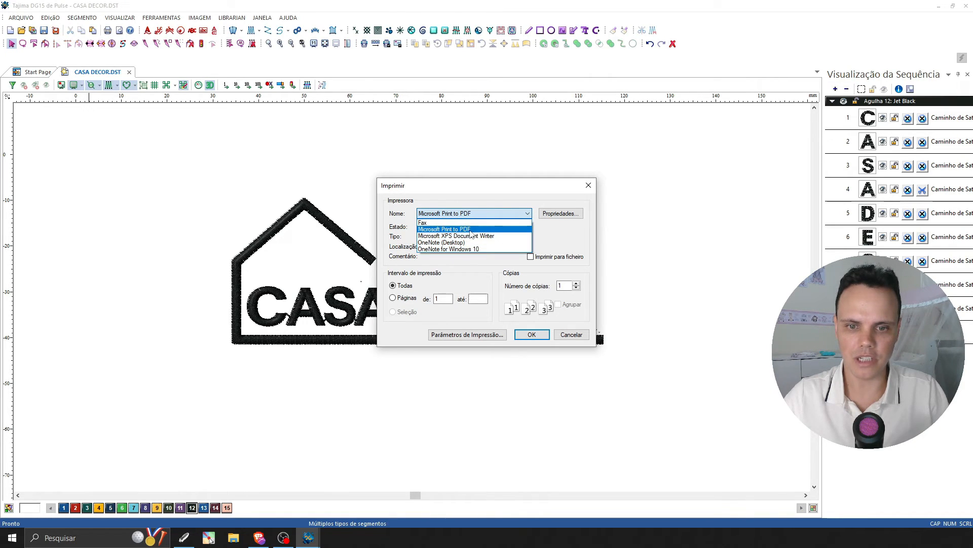
{"action": "left_click", "coordinate": [465, 230]}
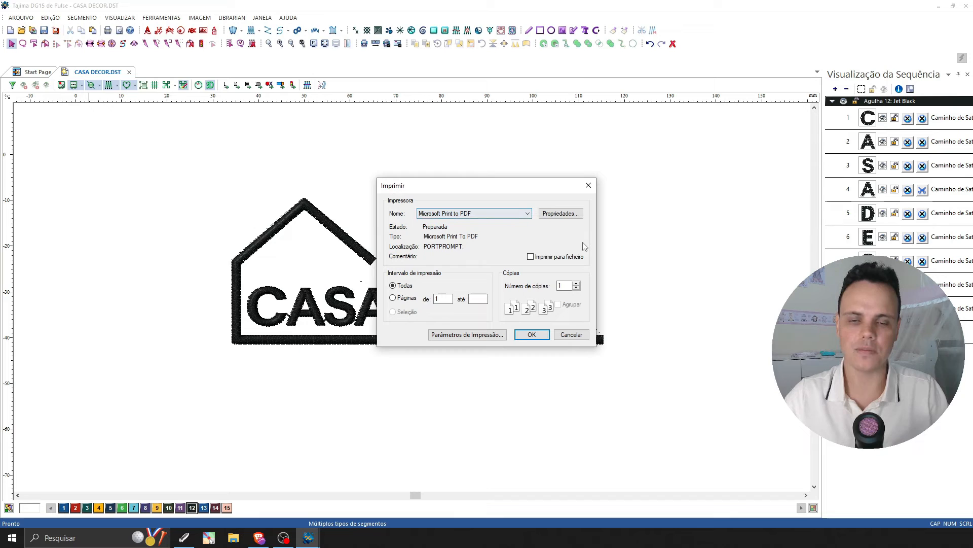
{"action": "left_click", "coordinate": [532, 335]}
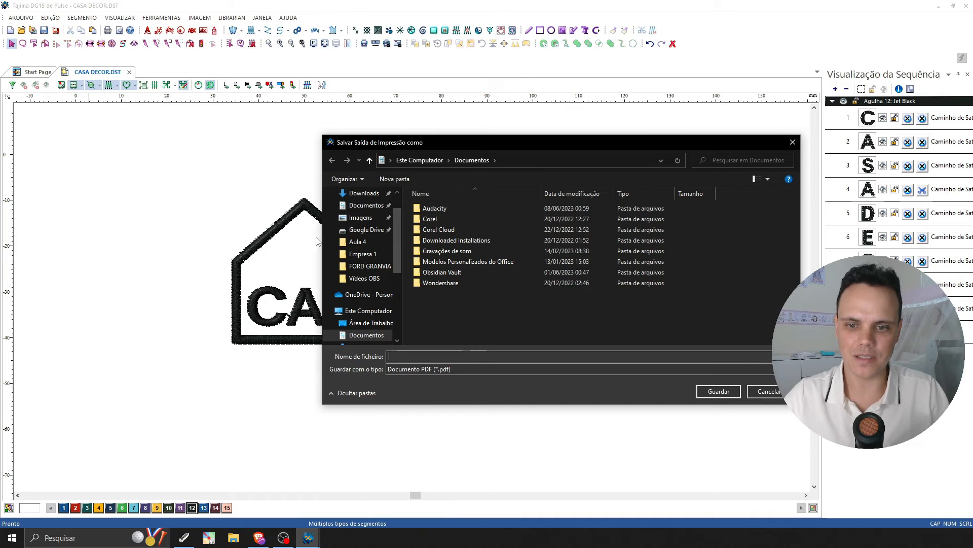
Save the print output as a PDF document named CASA DECOR in the Aula 4 folder.
{"action": "left_click", "coordinate": [357, 242]}
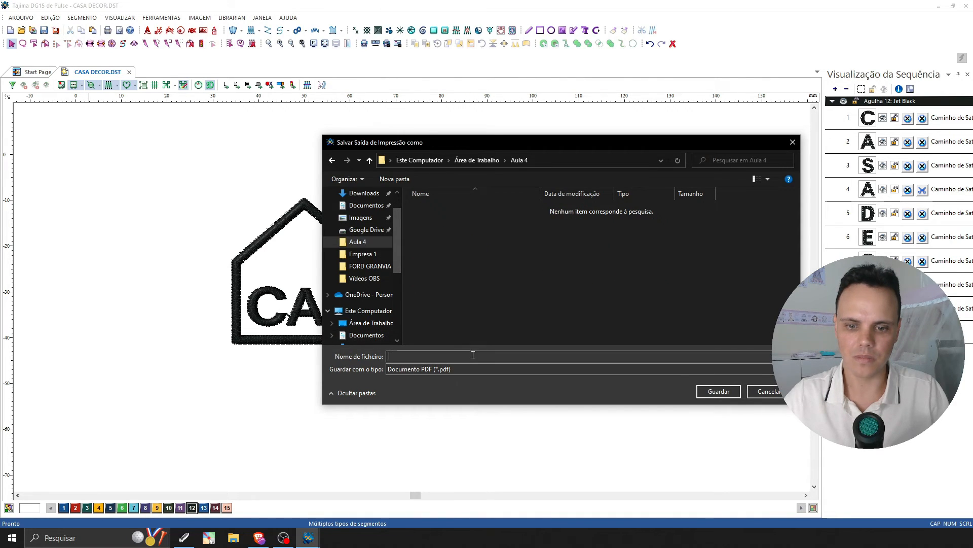
{"action": "type", "text": "CASAD"}
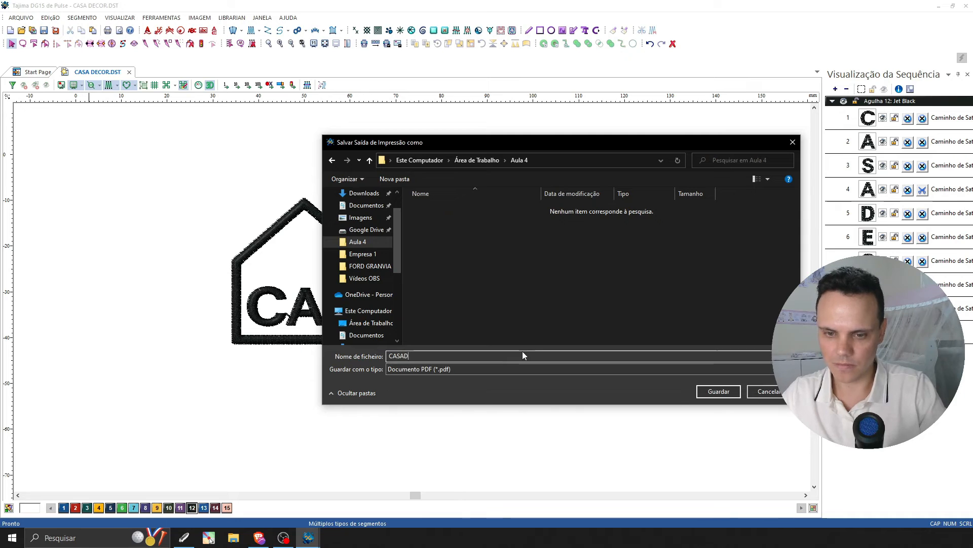
{"action": "key", "text": "BackSpace"}
{"action": "type", "text": "DECOR"}
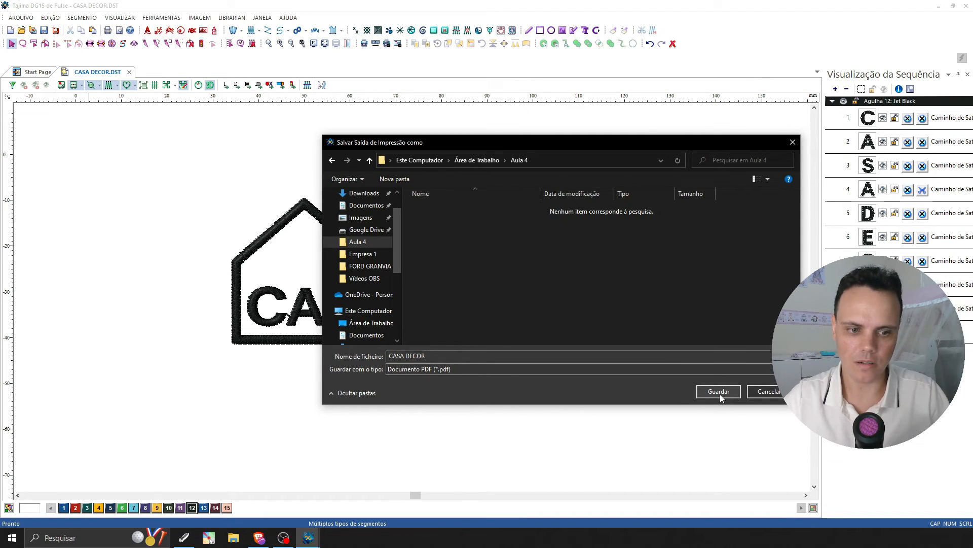
{"action": "left_click", "coordinate": [719, 391]}
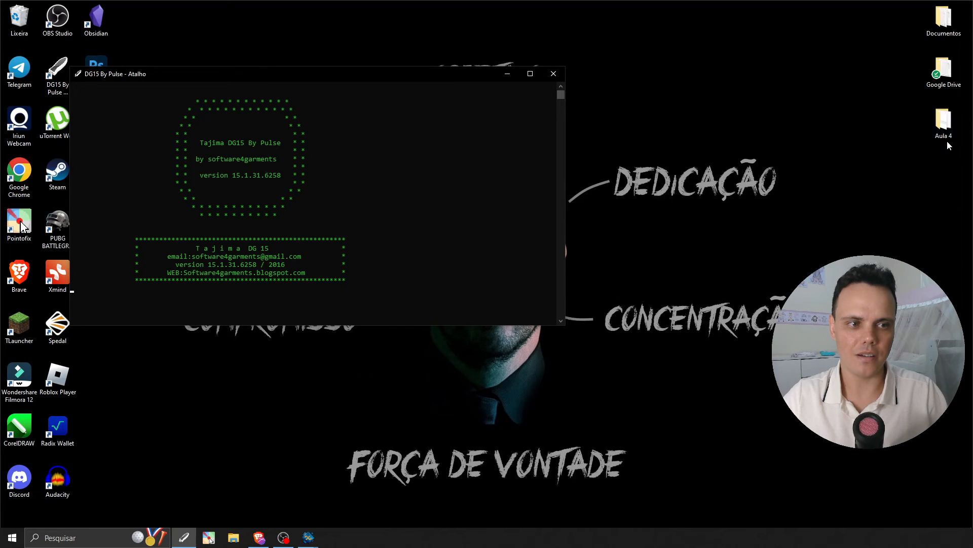
Switch to the Aula 4 folder in File Explorer and examine the saved CASA DECOR stitch and embroidery files.
{"action": "double_click", "coordinate": [946, 133]}
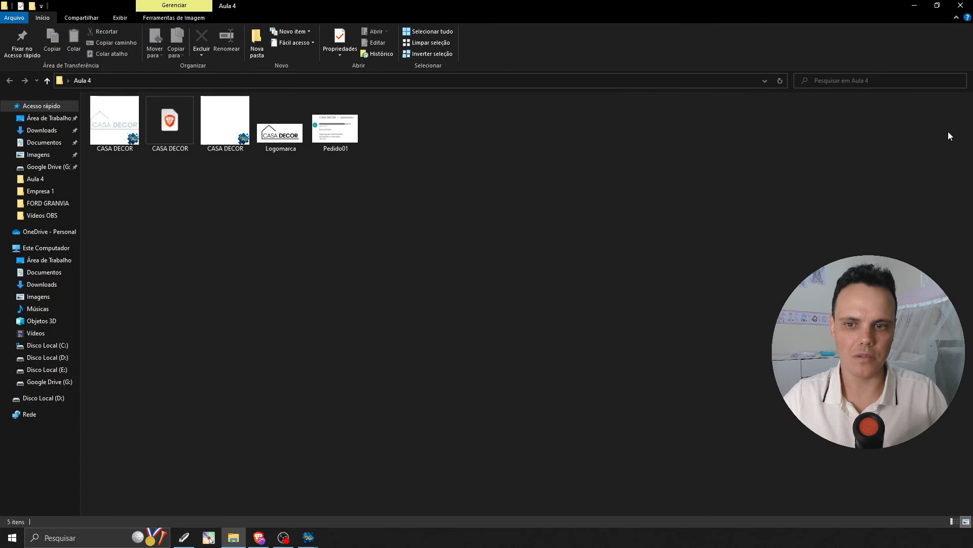
{"action": "left_click", "coordinate": [130, 138]}
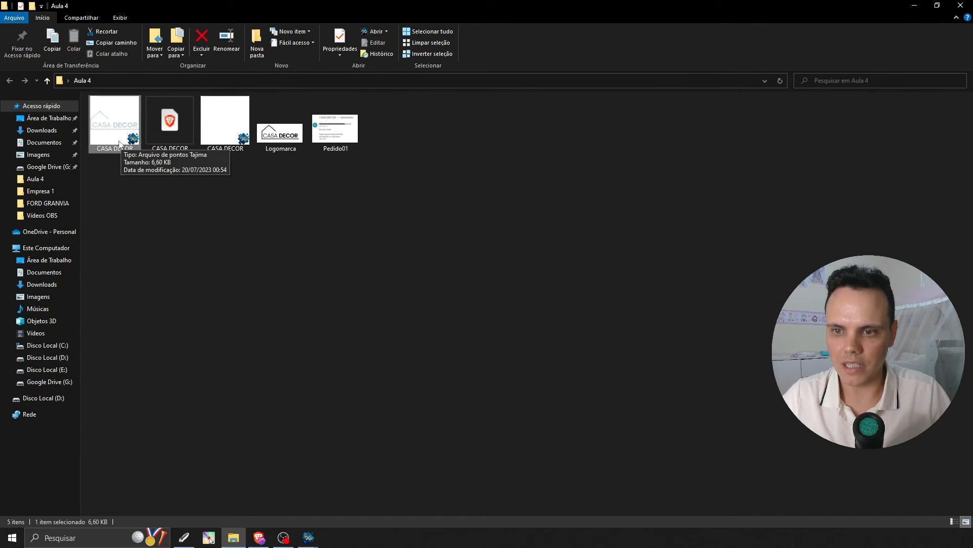
{"action": "left_click", "coordinate": [229, 141]}
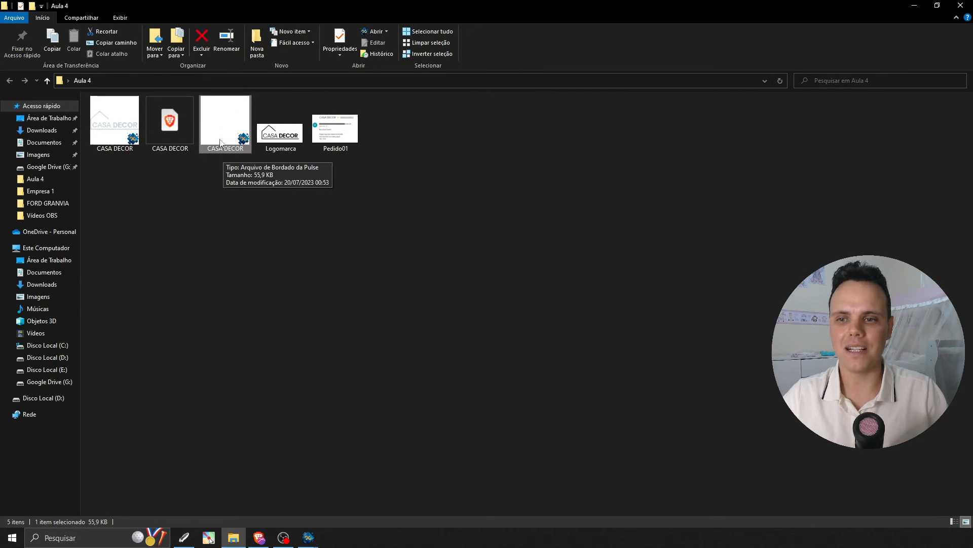
{"action": "left_click", "coordinate": [233, 182]}
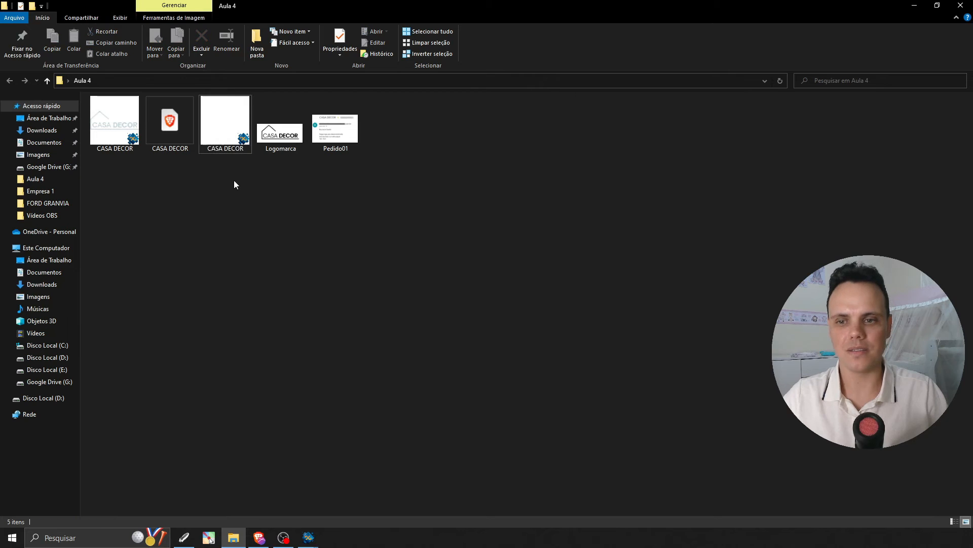
{"action": "left_click", "coordinate": [237, 147]}
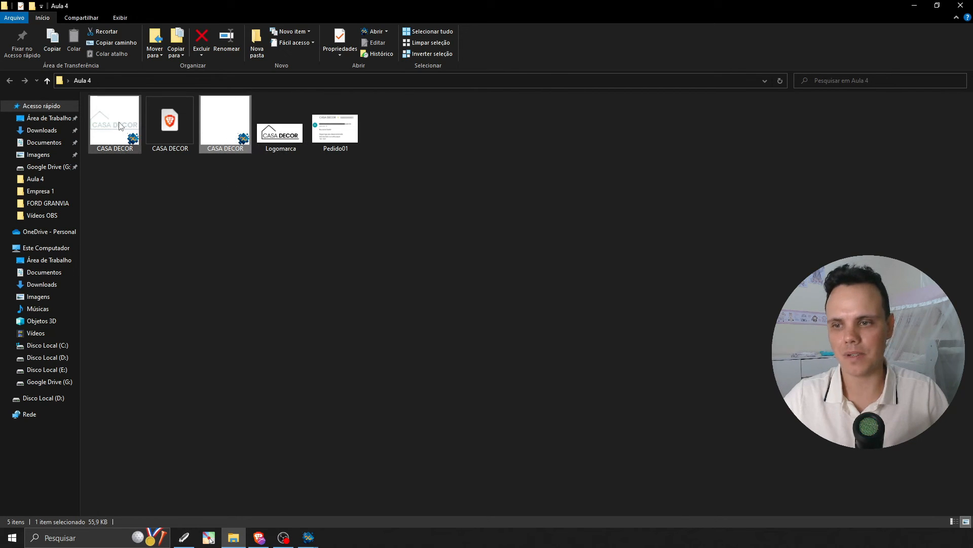
Open the CASA DECOR PDF from the Aula 4 folder and examine the design name and dimensions in its header.
{"action": "left_click", "coordinate": [196, 224]}
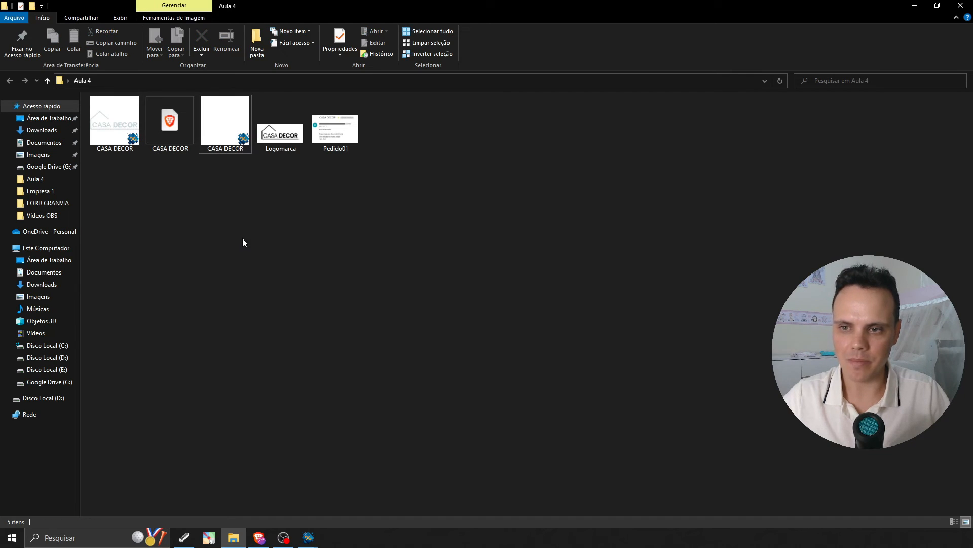
{"action": "double_click", "coordinate": [172, 131]}
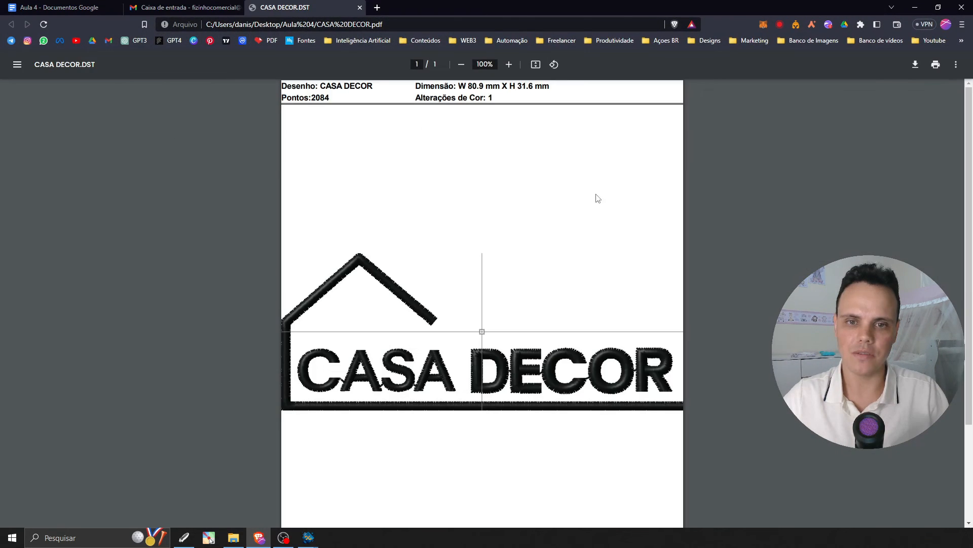
{"action": "scroll", "coordinate": [741, 311], "scroll_direction": "down", "scroll_amount": 2}
{"action": "scroll", "coordinate": [743, 345], "scroll_direction": "down", "scroll_amount": 2}
{"action": "scroll", "coordinate": [732, 395], "scroll_direction": "up", "scroll_amount": 4}
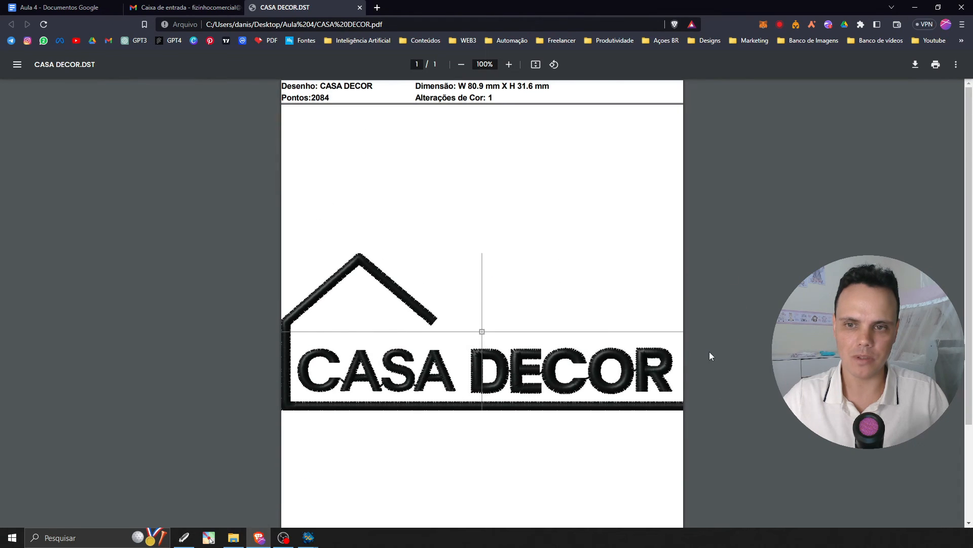
{"action": "left_click_drag", "start_coordinate": [311, 97], "coordinate": [344, 87]}
{"action": "left_click", "coordinate": [325, 86]}
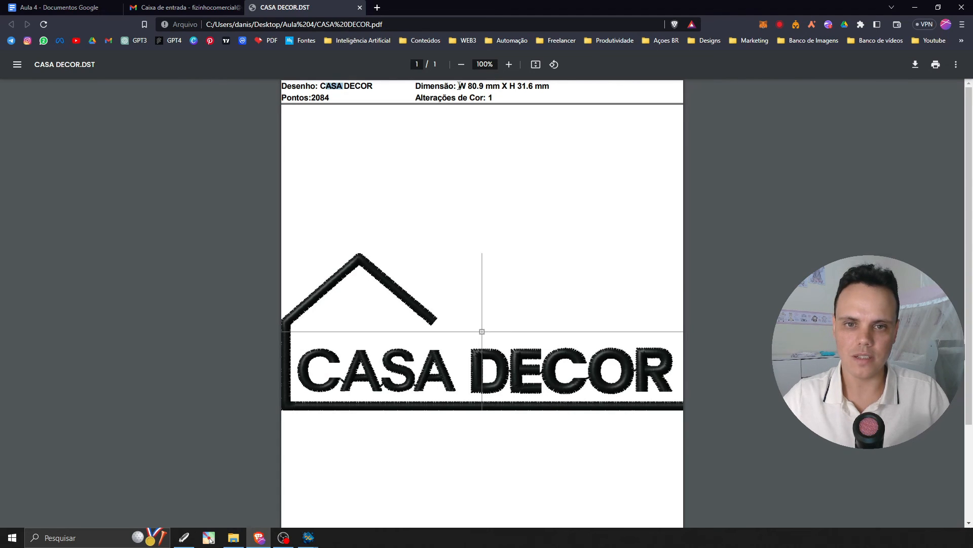
{"action": "left_click_drag", "start_coordinate": [458, 86], "coordinate": [551, 86]}
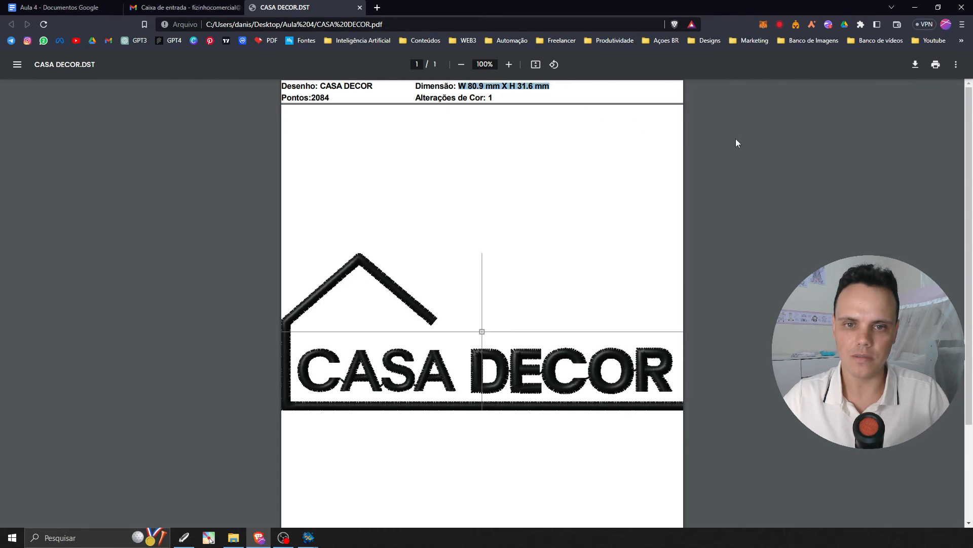
Examine the thread, color sequence and thread usage details in the CASA DECOR PDF, and close it.
{"action": "scroll", "coordinate": [501, 152], "scroll_direction": "down", "scroll_amount": 3}
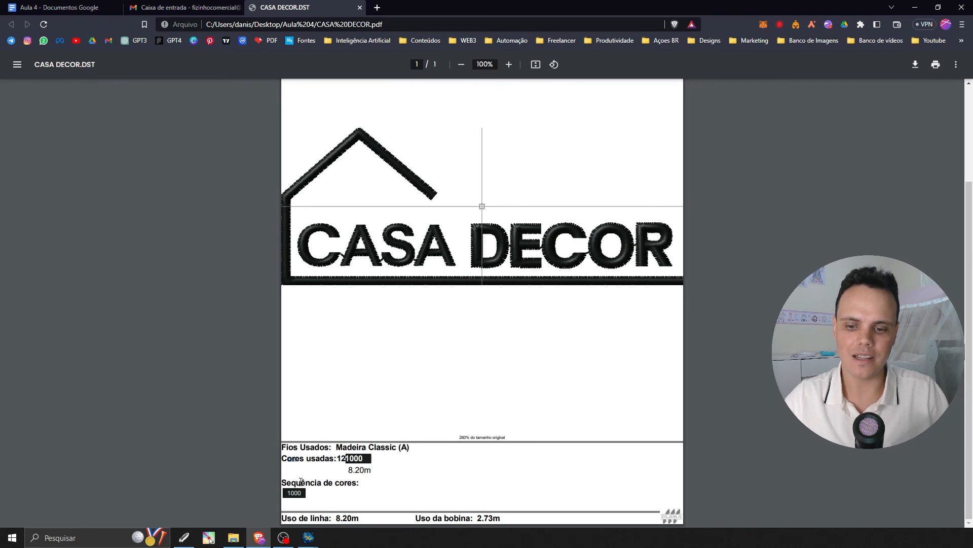
{"action": "left_click_drag", "start_coordinate": [293, 484], "coordinate": [355, 487]}
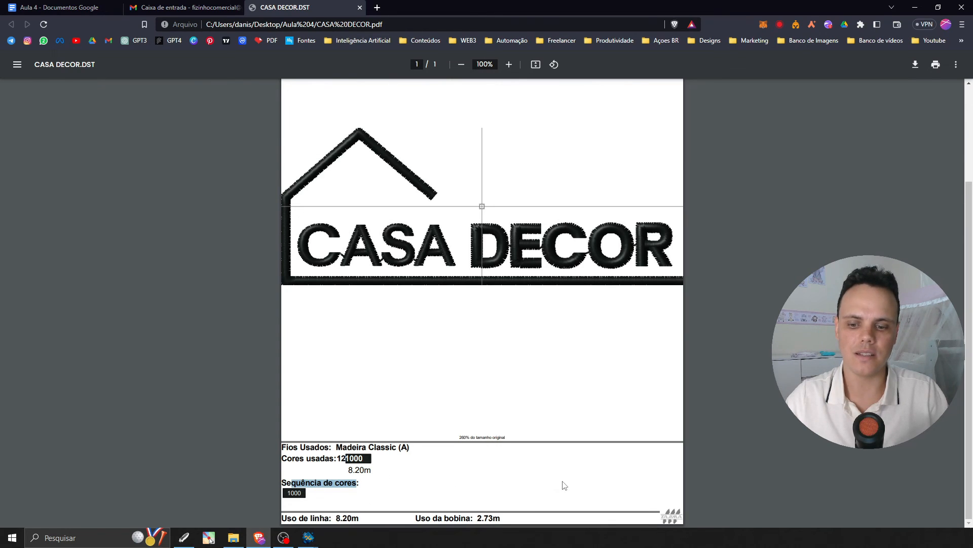
{"action": "scroll", "coordinate": [558, 385], "scroll_direction": "up", "scroll_amount": 2}
{"action": "scroll", "coordinate": [551, 307], "scroll_direction": "down", "scroll_amount": 2}
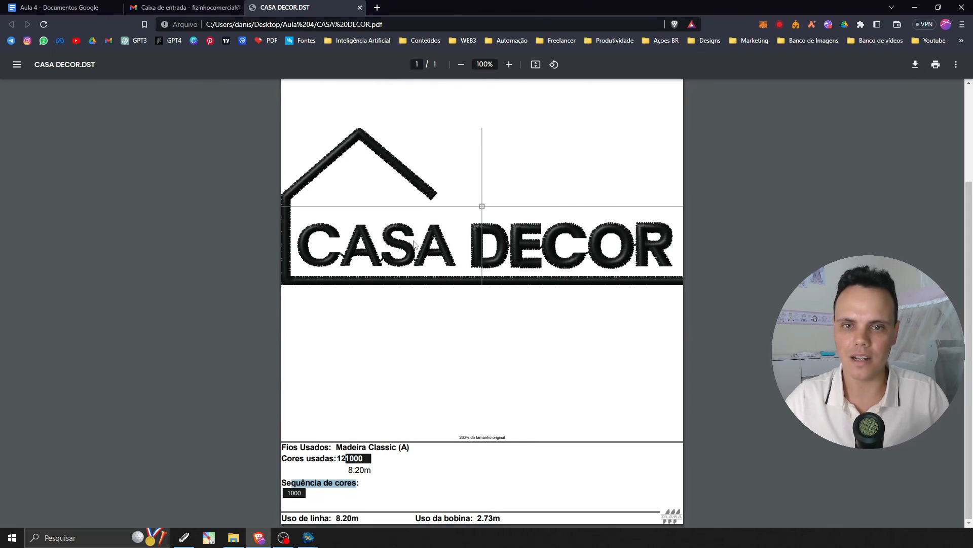
{"action": "scroll", "coordinate": [431, 167], "scroll_direction": "up", "scroll_amount": 2}
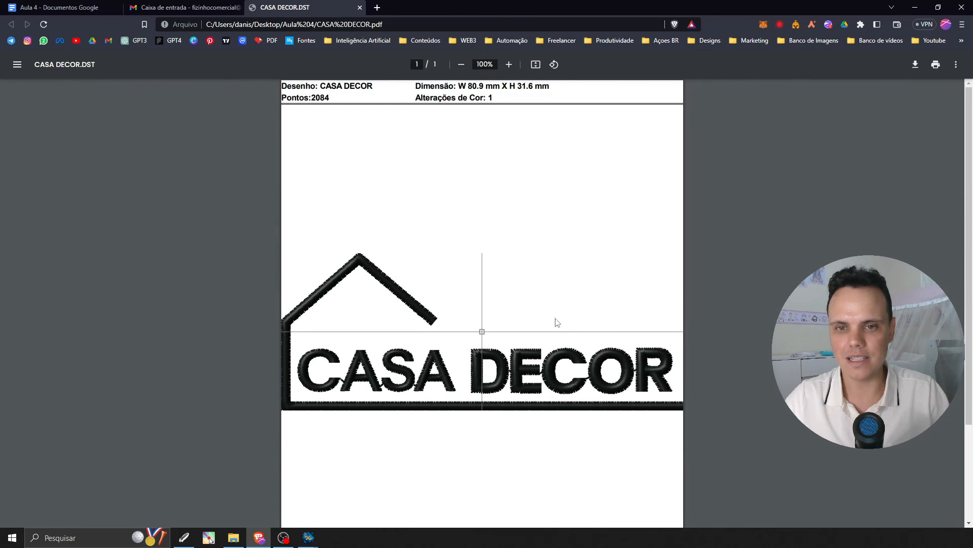
{"action": "scroll", "coordinate": [513, 319], "scroll_direction": "down", "scroll_amount": 2}
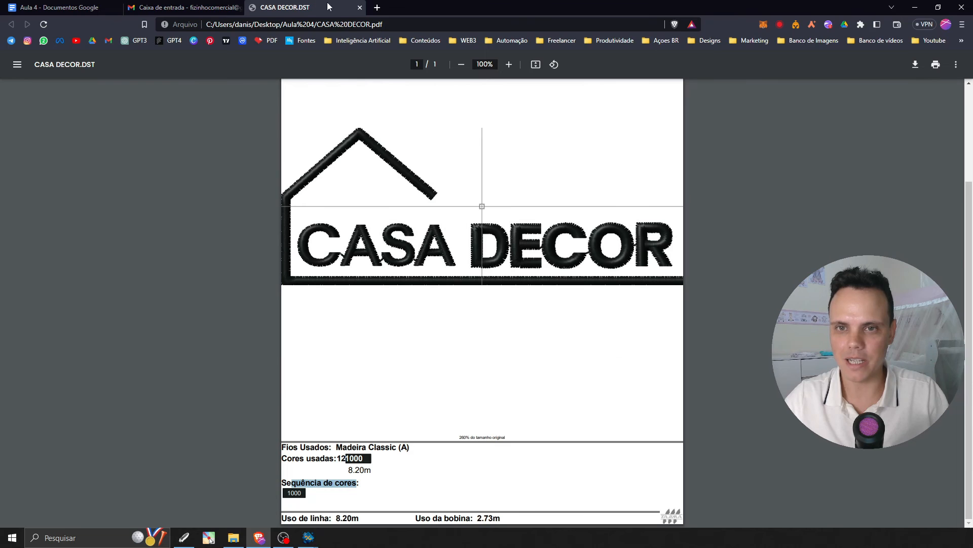
{"action": "left_click", "coordinate": [360, 8]}
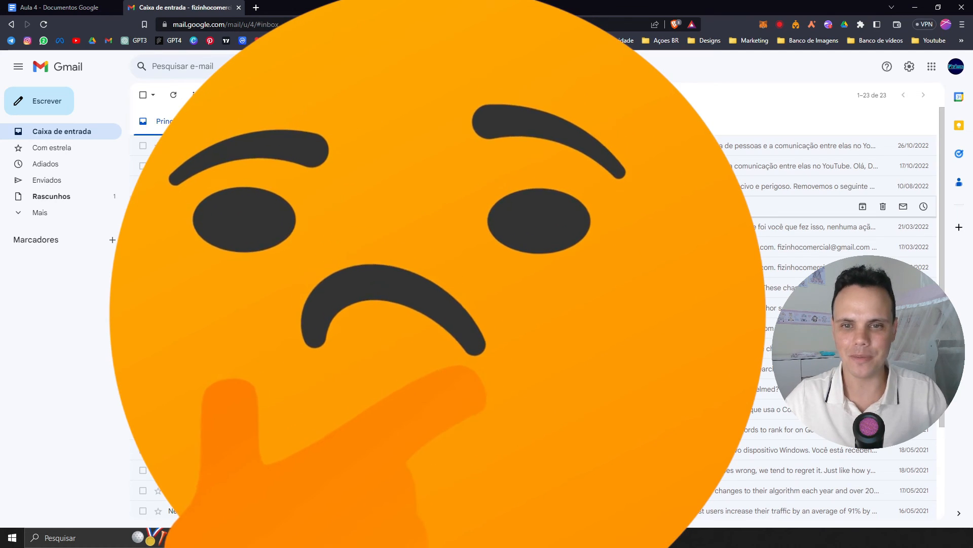
Start a new email message in Gmail and go to its subject.
{"action": "scroll", "coordinate": [533, 181], "scroll_direction": "down", "scroll_amount": 1}
{"action": "scroll", "coordinate": [532, 181], "scroll_direction": "up", "scroll_amount": 1}
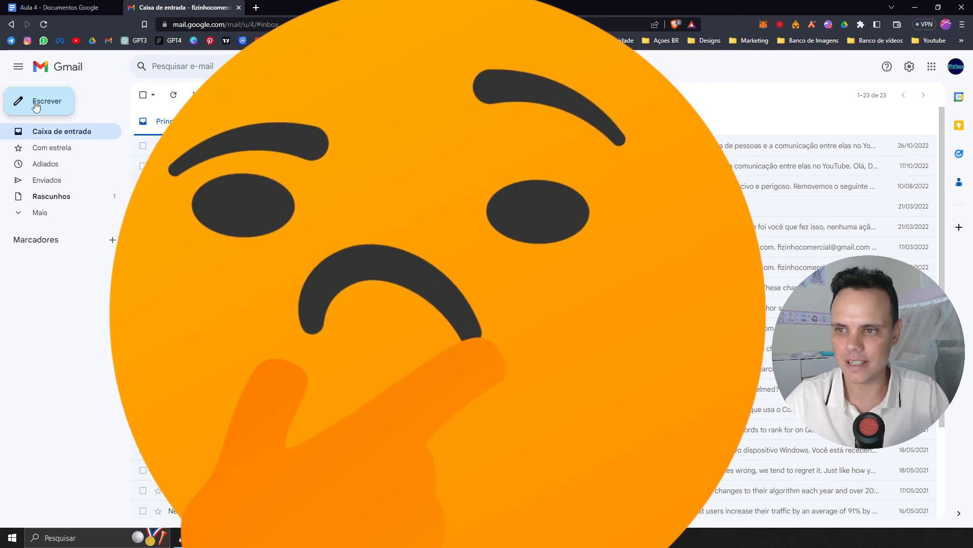
{"action": "left_click", "coordinate": [33, 101]}
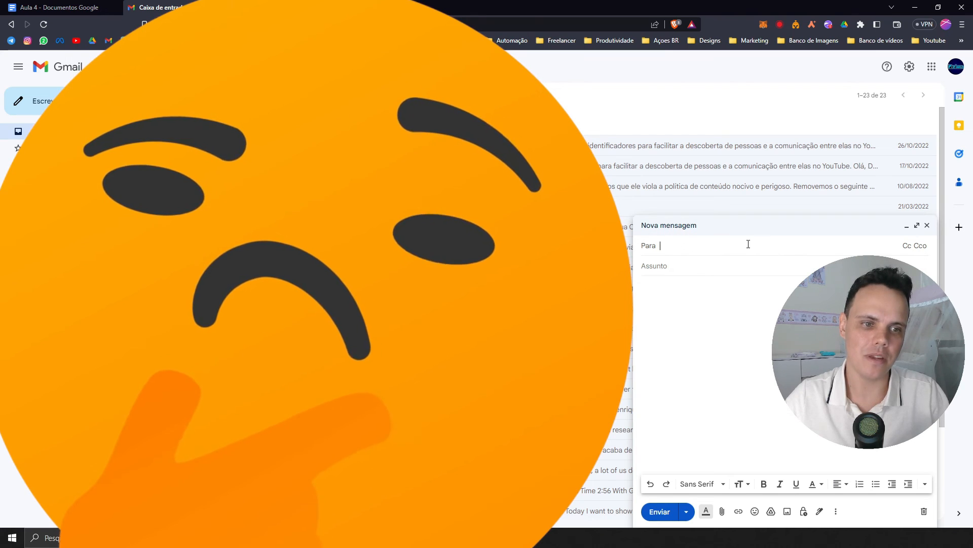
{"action": "left_click", "coordinate": [695, 267]}
{"action": "type", "text": "d"}
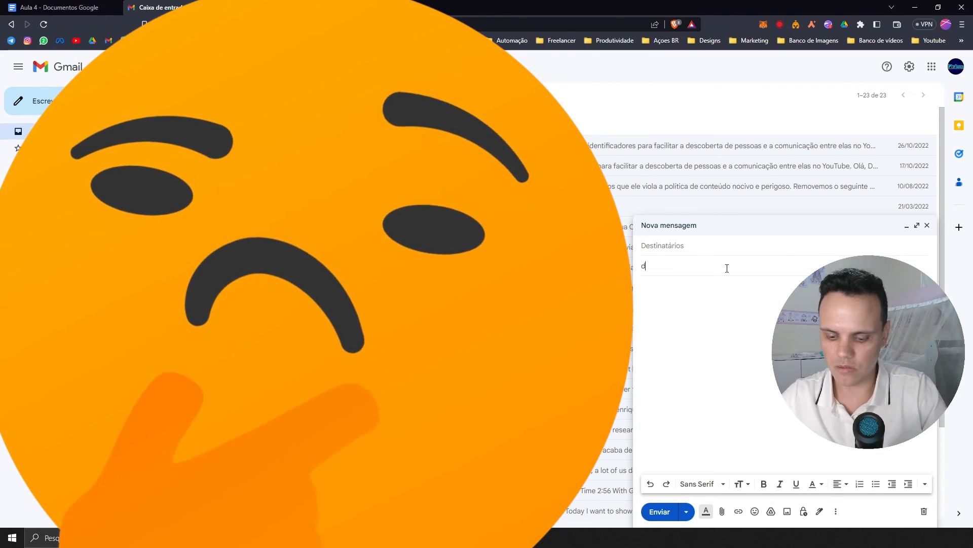
{"action": "type", "text": "ESENVOLVIMENTO"}
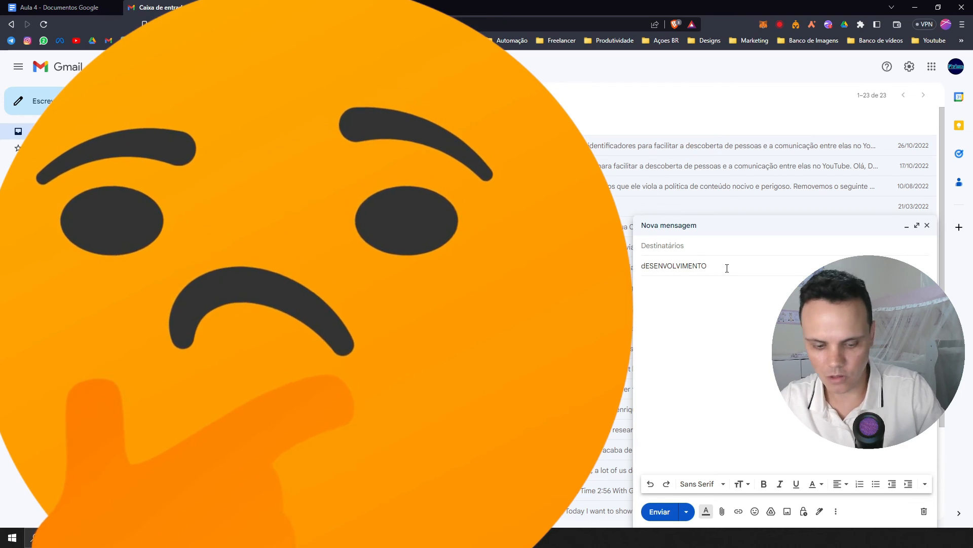
{"action": "key", "text": "BackSpace"}
{"action": "key", "text": "BackSpace"}
{"action": "key", "text": "BackSpace"}
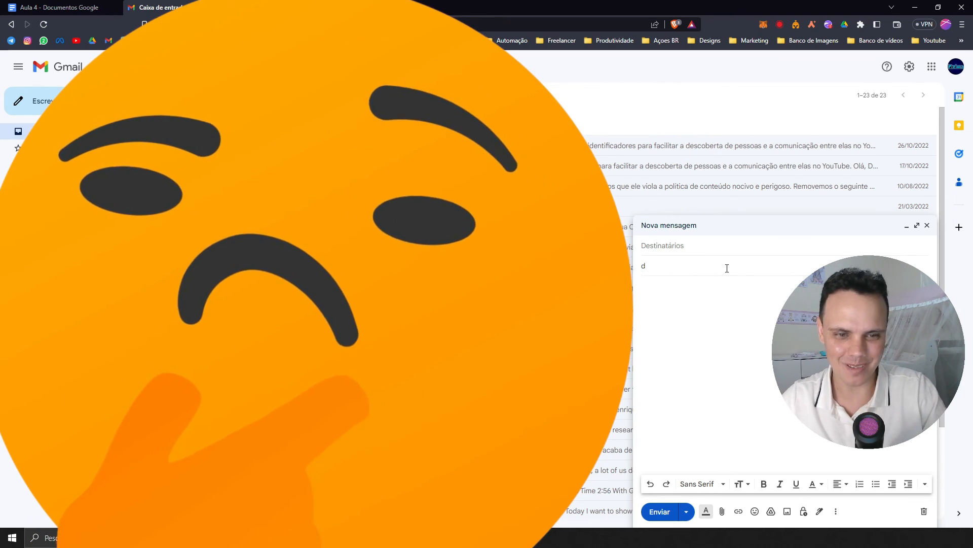
{"action": "key", "text": "BackSpace"}
Enter the email subject "Desenvolvimento da matriz de bordado - CASA DECOR".
{"action": "type", "text": "Desenvolvimento d"}
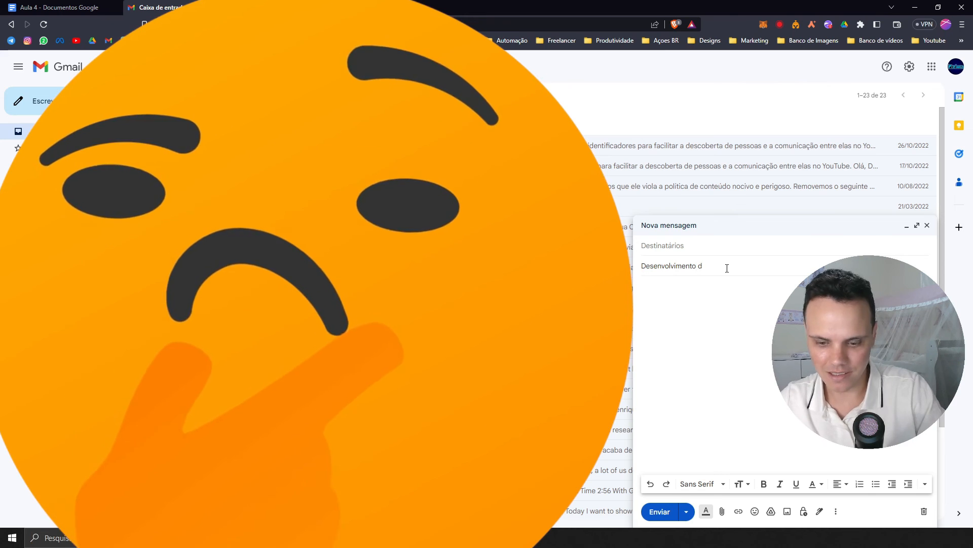
{"action": "type", "text": "a matriz de bordado - "}
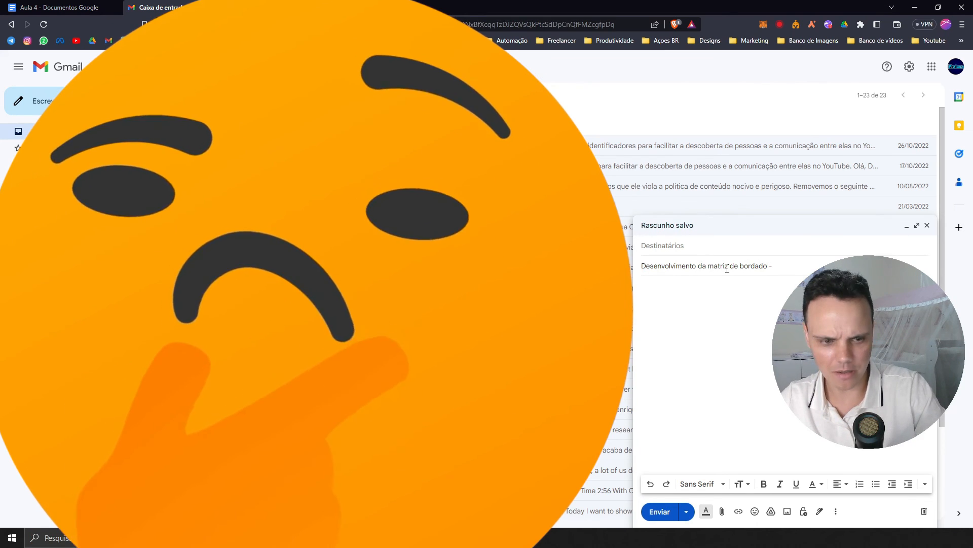
{"action": "type", "text": "CASA"}
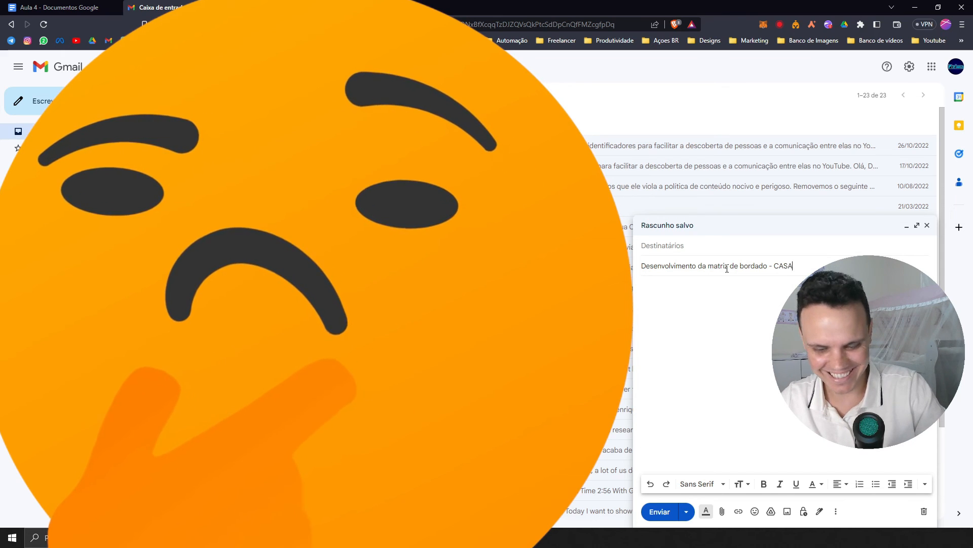
{"action": "type", "text": " DECOR"}
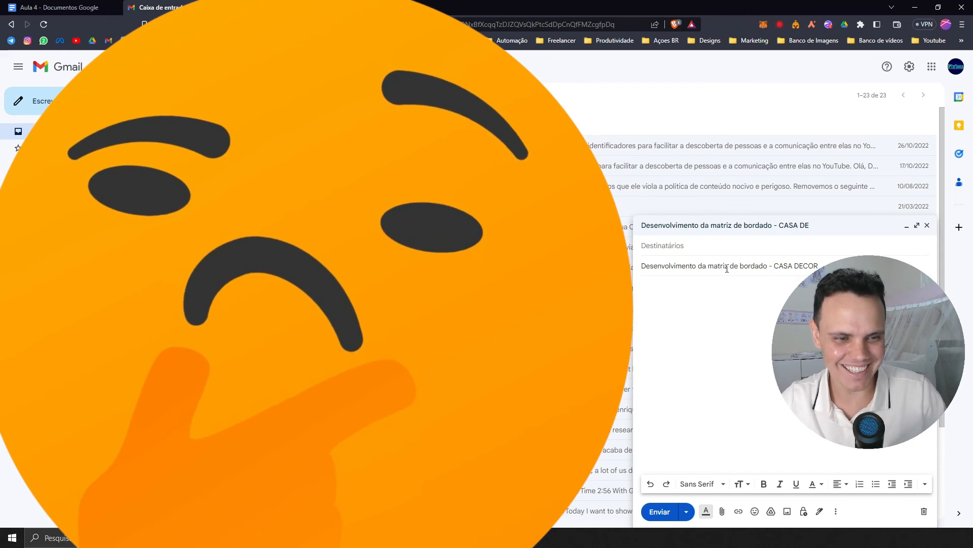
Write the message body "Bom dia, tal pessoa! Segue o desenvolvimento.".
{"action": "key", "text": "Tab"}
{"action": "type", "text": "B"}
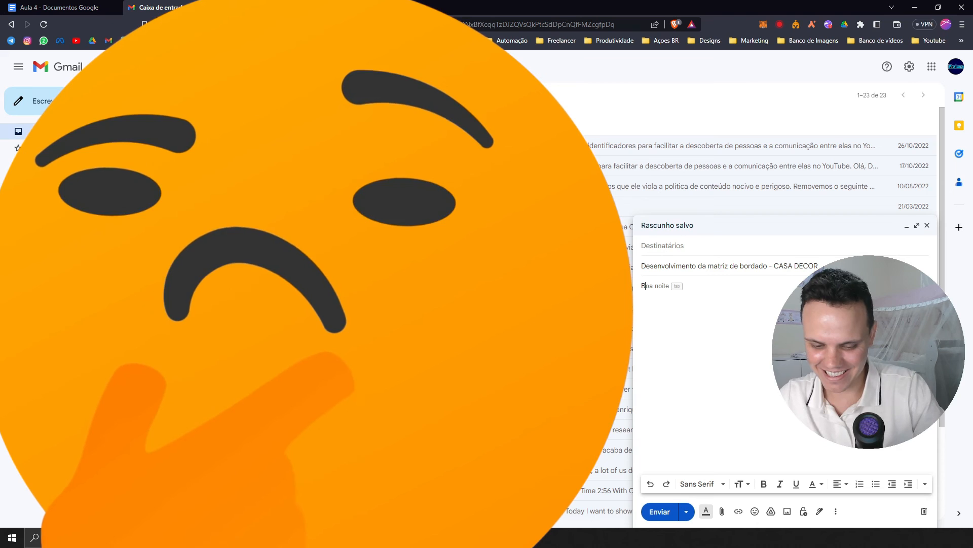
{"action": "type", "text": "om"}
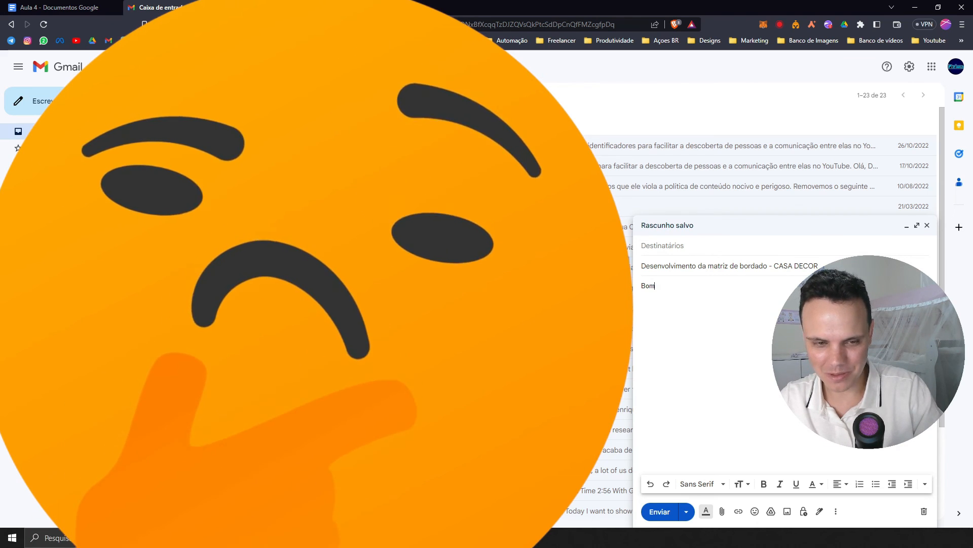
{"action": "type", "text": " dia, t"}
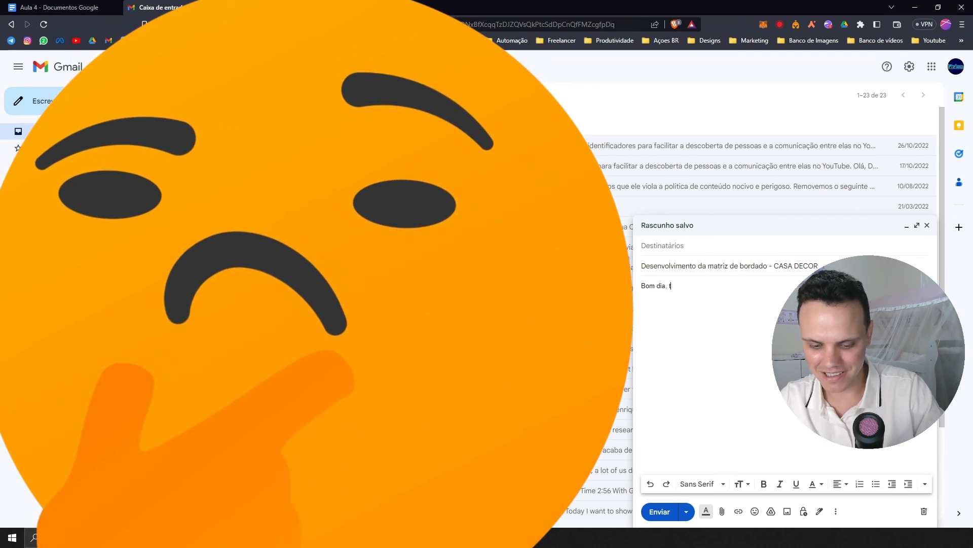
{"action": "type", "text": "al pessoa! Segue o desenvo"}
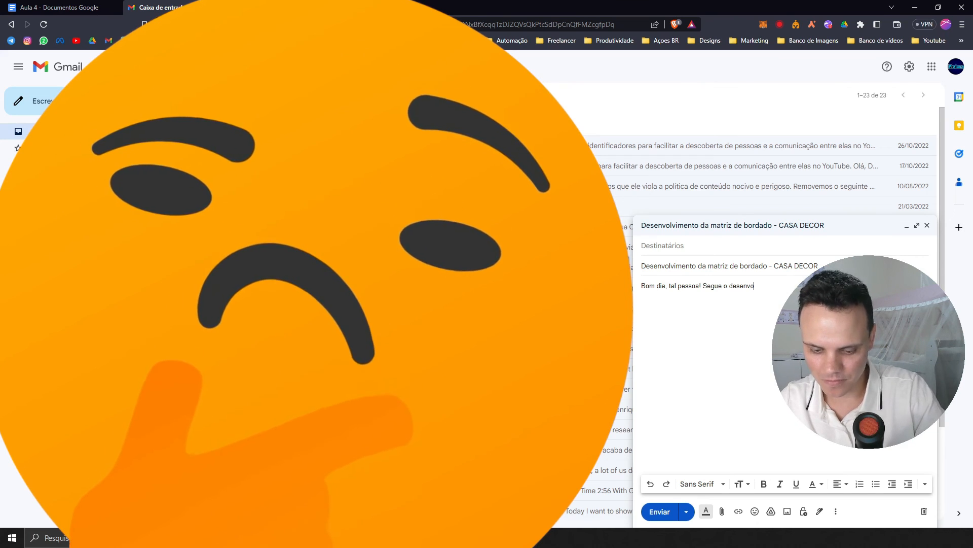
{"action": "type", "text": "lvimento."}
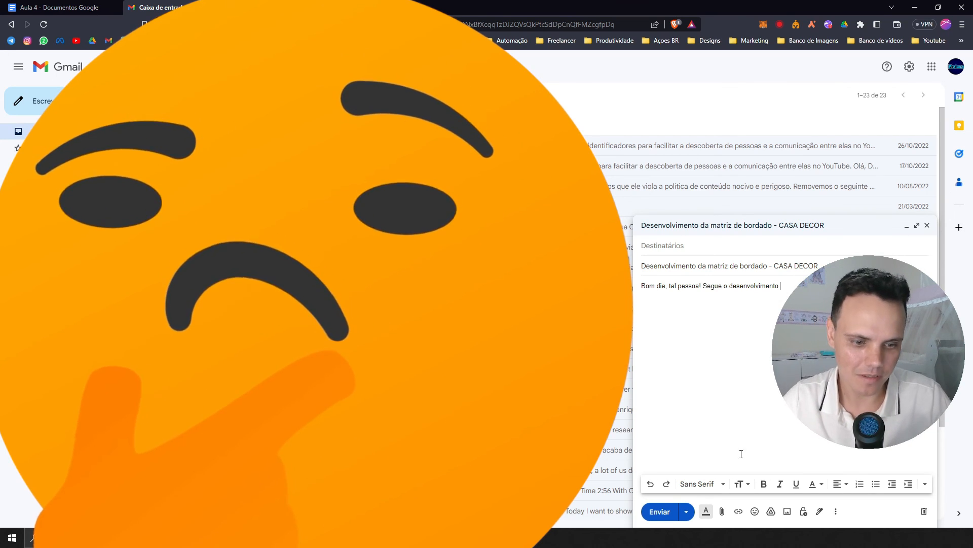
Start attaching files to the message and open the Aula 4 folder.
{"action": "left_click", "coordinate": [723, 511]}
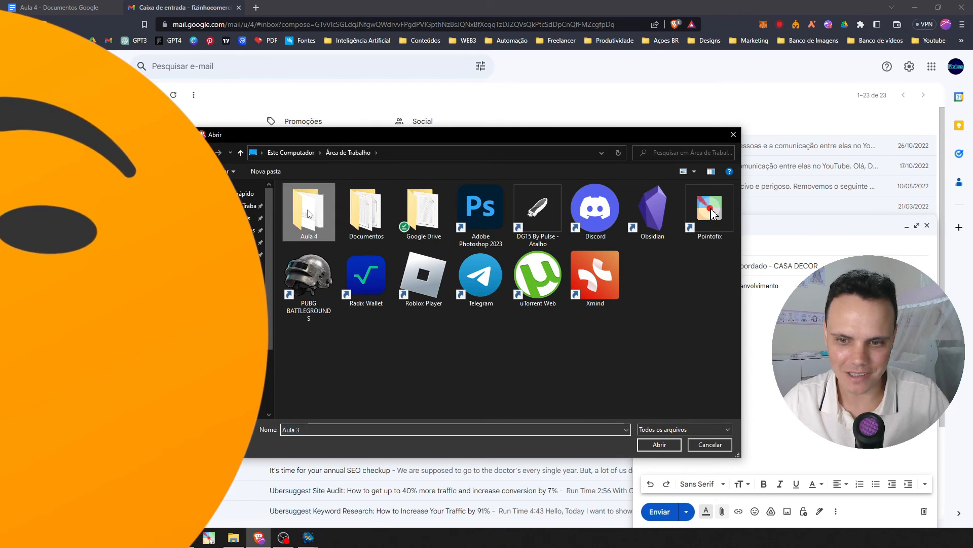
{"action": "double_click", "coordinate": [306, 210]}
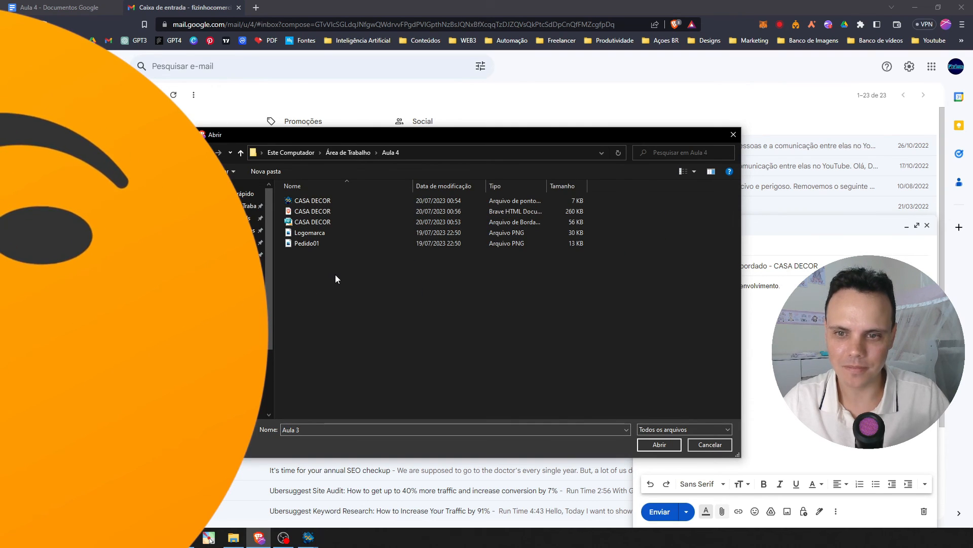
{"action": "left_click", "coordinate": [306, 201]}
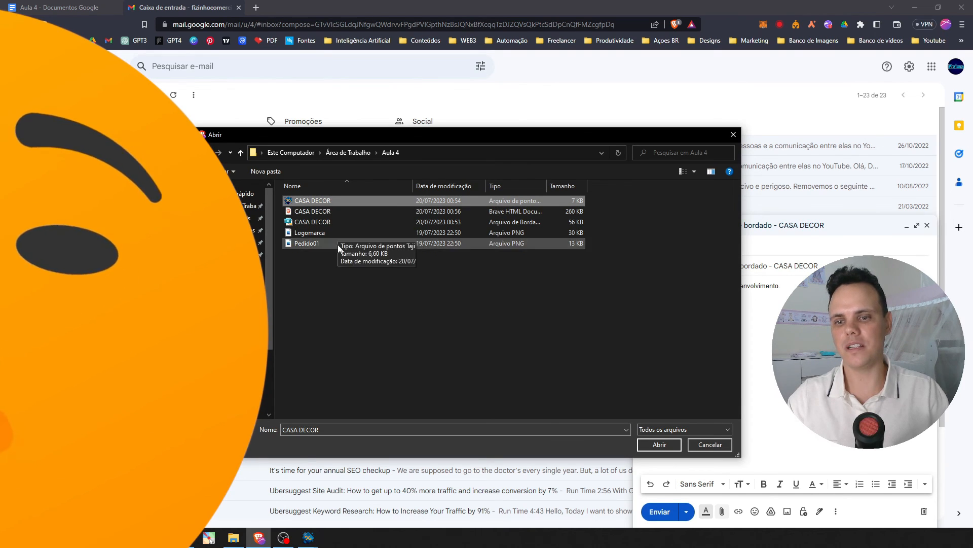
{"action": "left_click", "coordinate": [322, 272]}
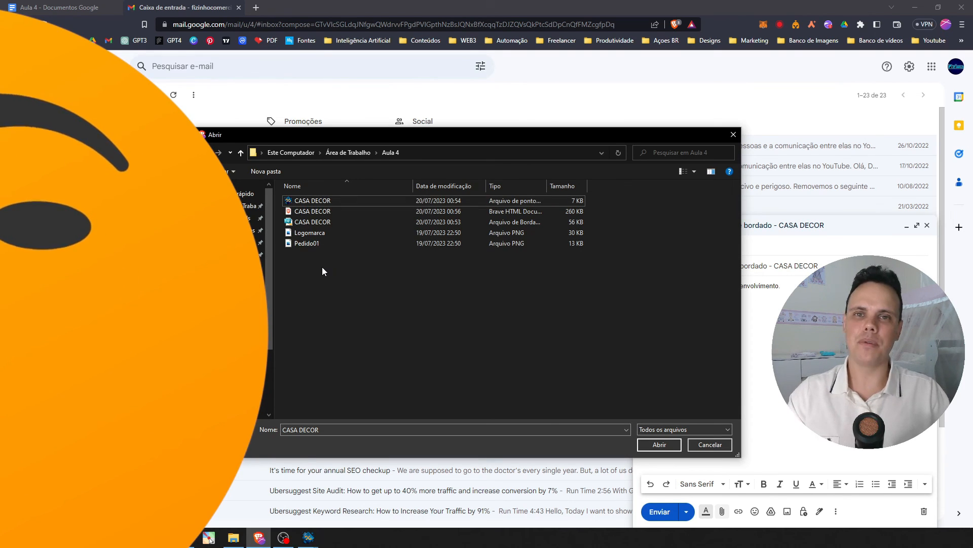
{"action": "left_click", "coordinate": [300, 225]}
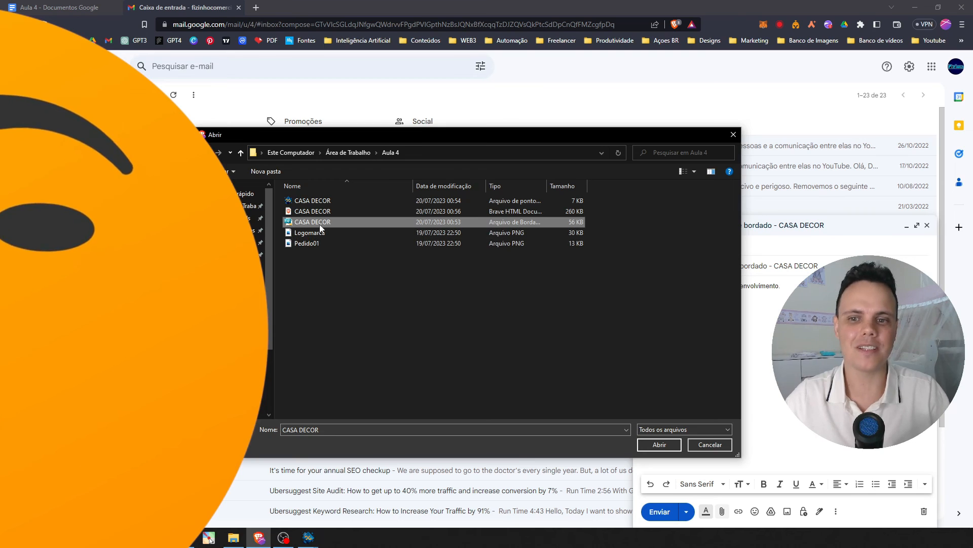
{"action": "left_click", "coordinate": [302, 200], "text": "ctrl"}
{"action": "left_click", "coordinate": [311, 211], "text": "ctrl"}
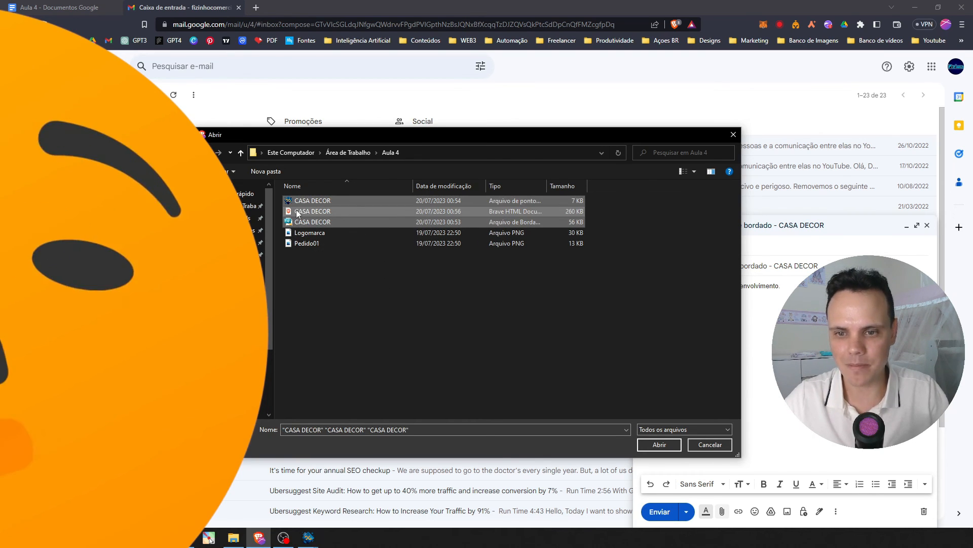
{"action": "left_click", "coordinate": [322, 304]}
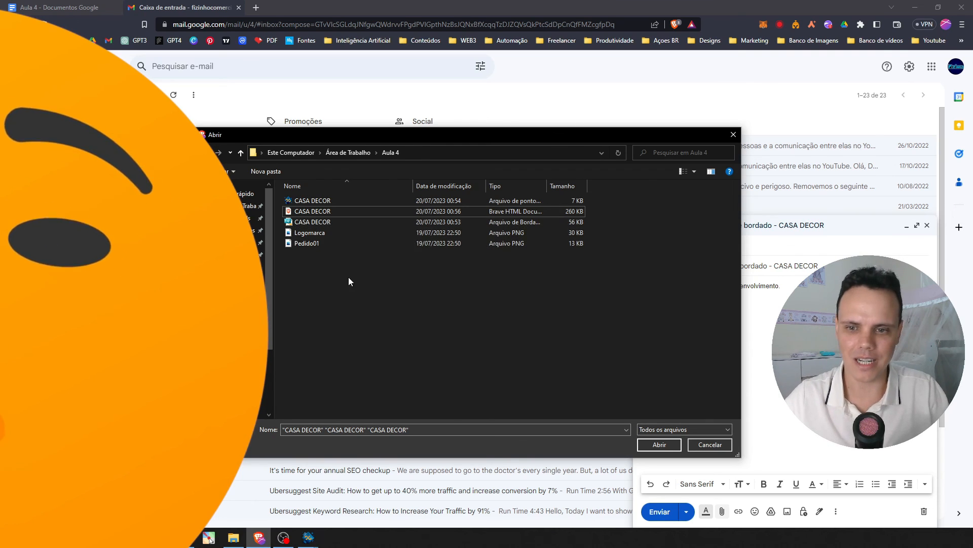
{"action": "left_click", "coordinate": [309, 223]}
Attach the CASA DECOR Tajima stitch file and the CASA DECOR PDF to the message.
{"action": "left_click", "coordinate": [331, 202]}
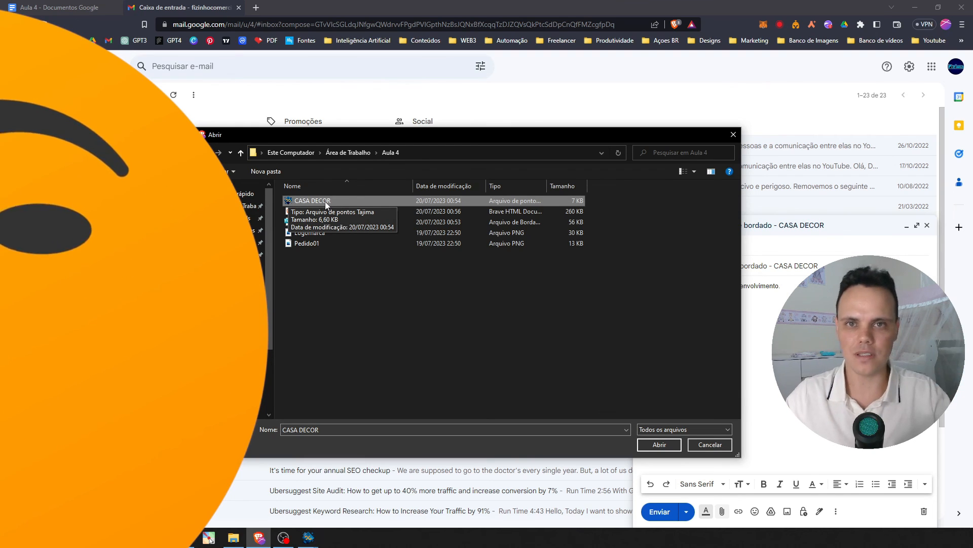
{"action": "left_click", "coordinate": [311, 211], "text": "ctrl"}
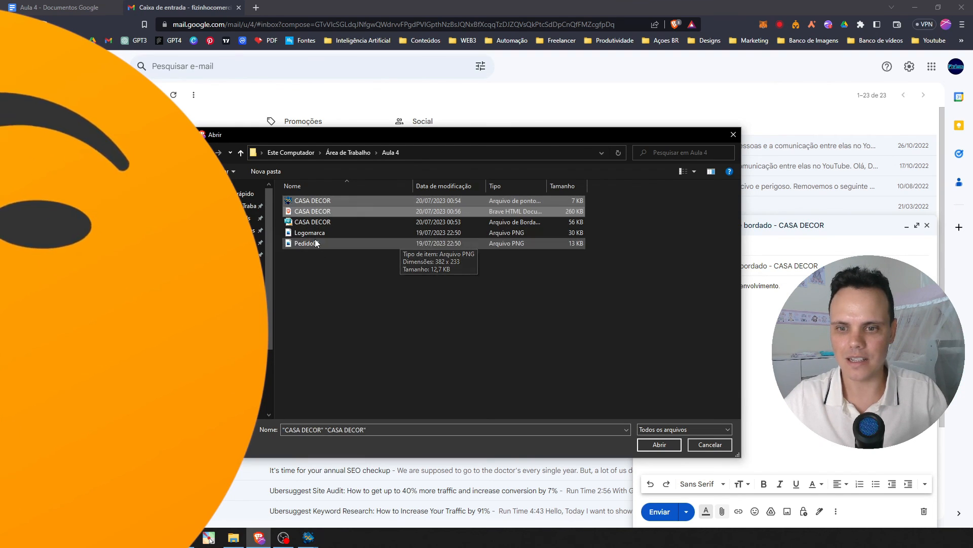
{"action": "left_click", "coordinate": [659, 444]}
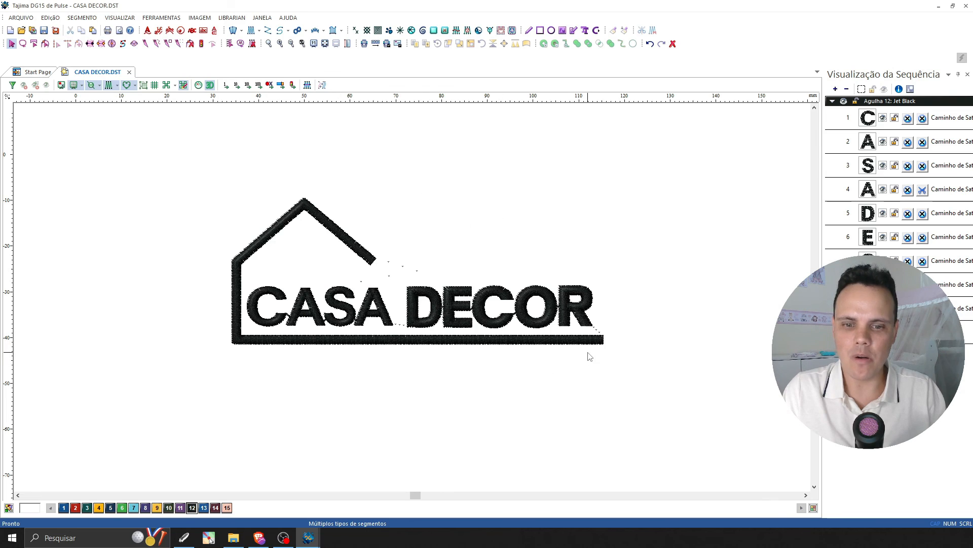
In Tajima DG15, play the stitch simulation of the CASA DECOR design forward at a reduced speed.
{"action": "left_click", "coordinate": [198, 85]}
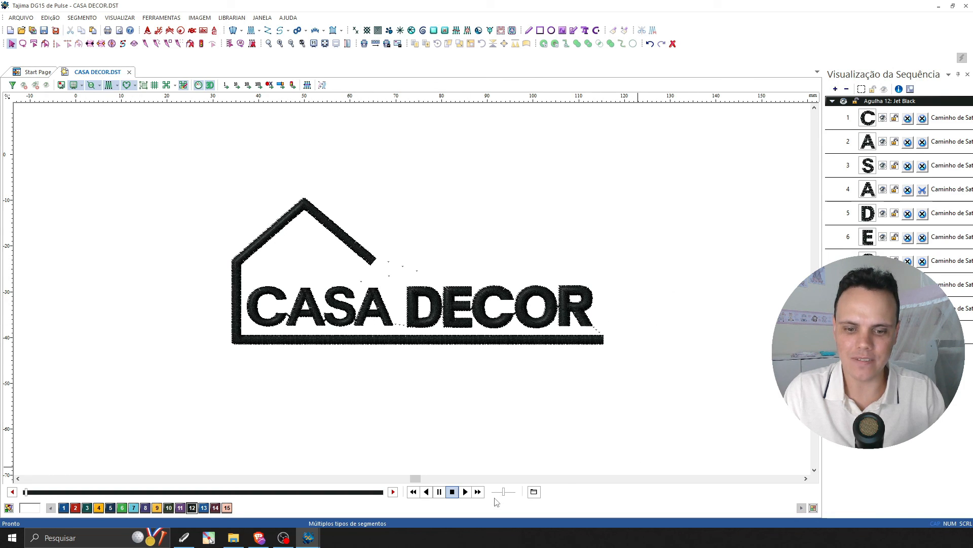
{"action": "left_click_drag", "start_coordinate": [504, 493], "coordinate": [494, 492]}
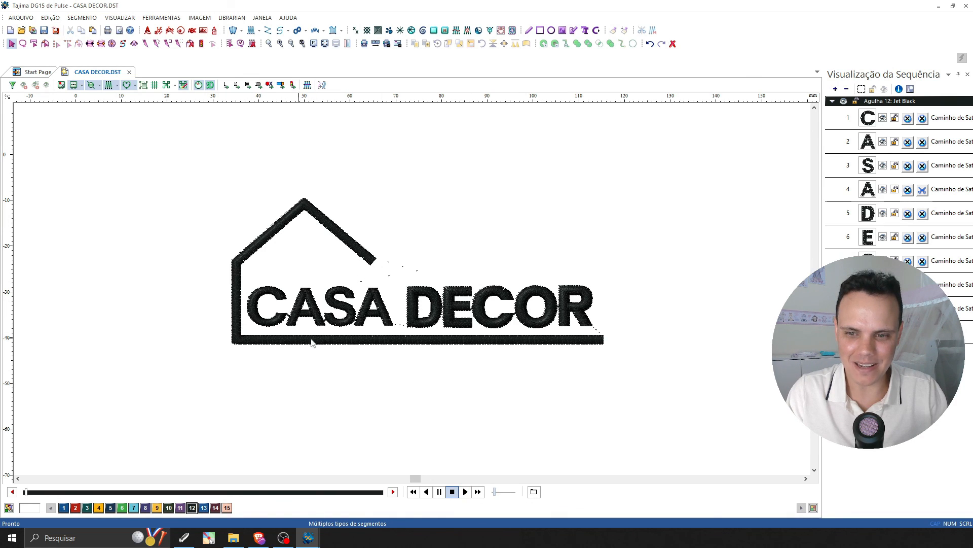
{"action": "left_click", "coordinate": [465, 492]}
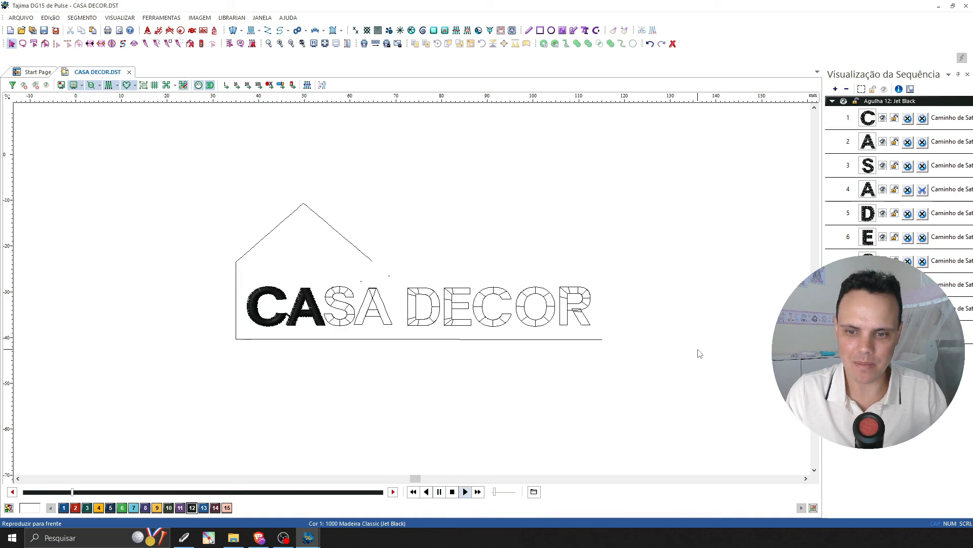